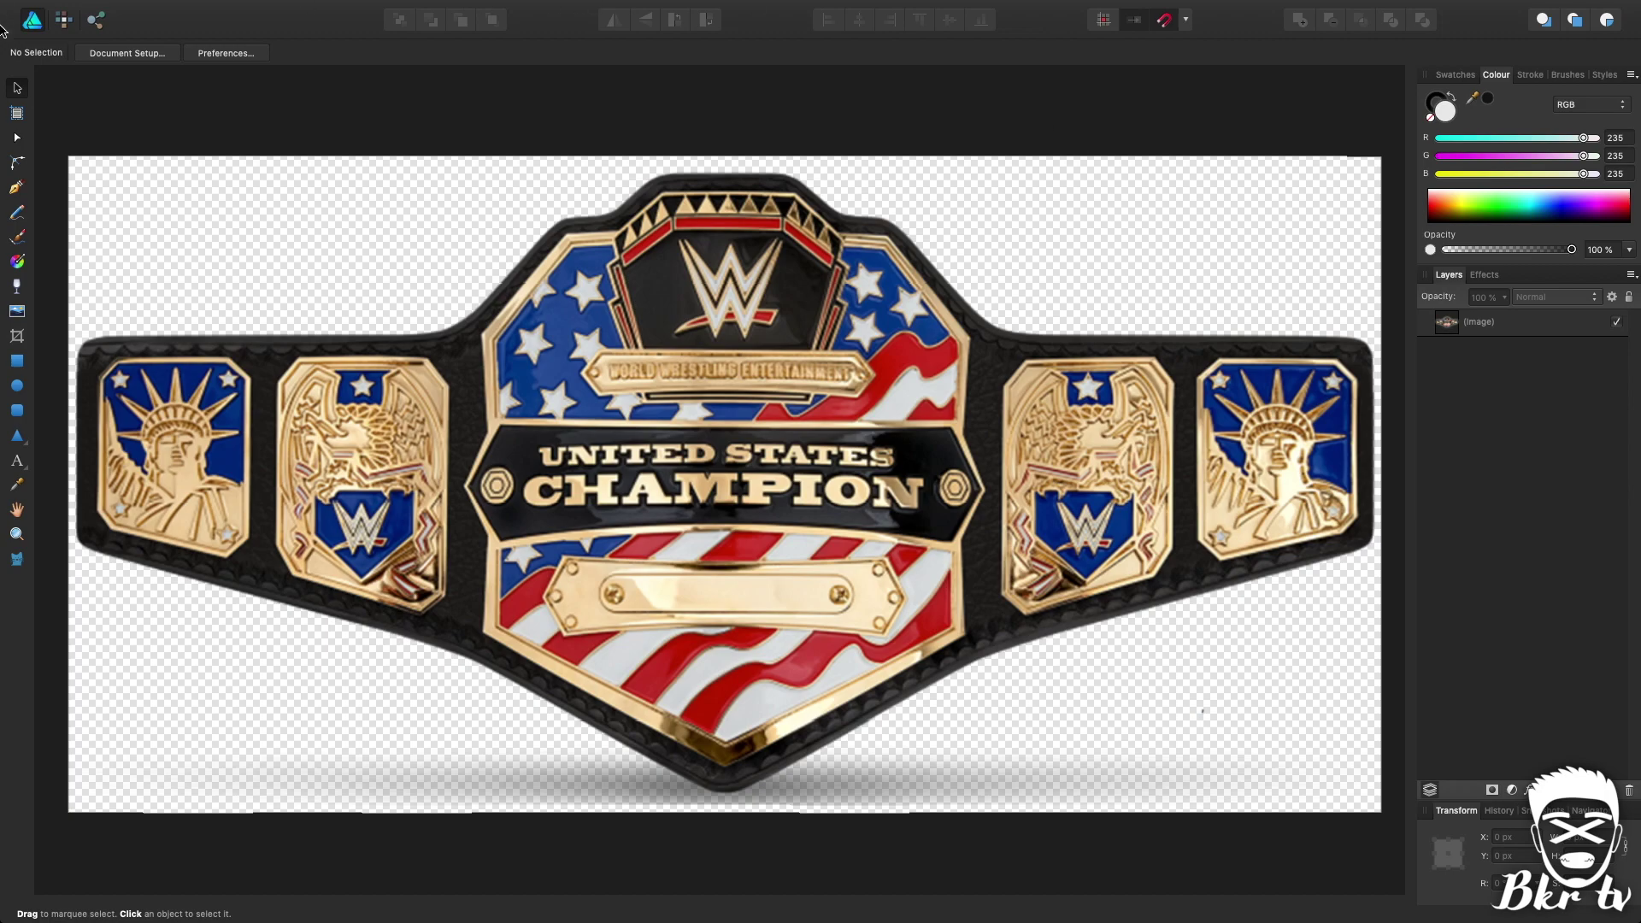
Step: Draw a closed Pen tool shape over the left half of the centre plate, with a straight vertical edge along the centreline
key("p")
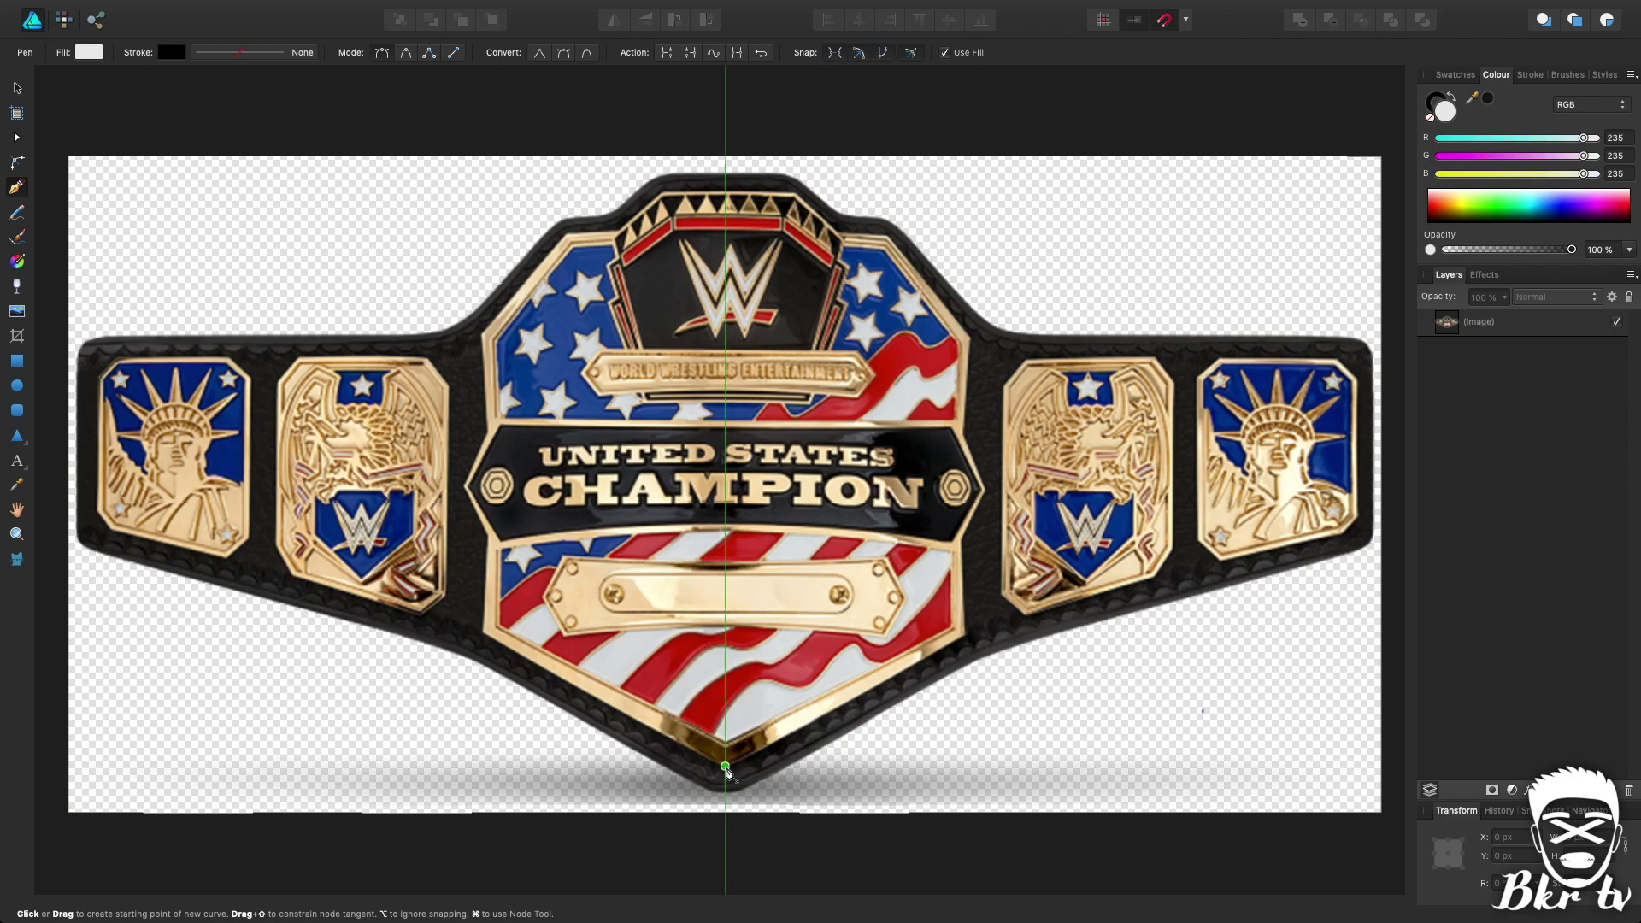
left_click(726, 766)
left_click(483, 633)
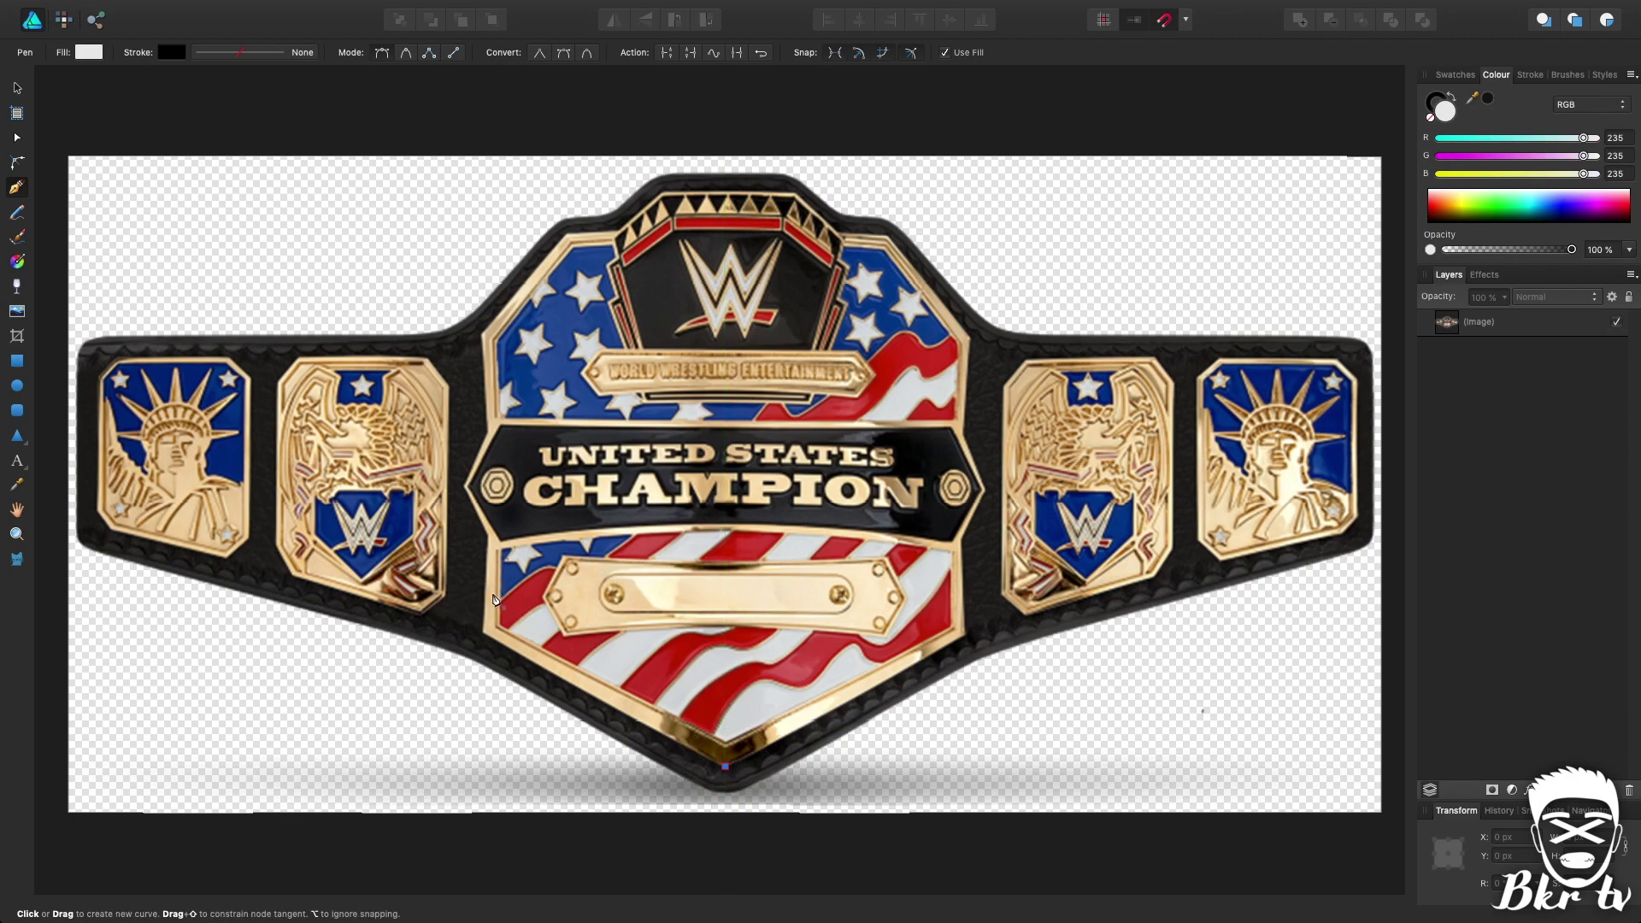
left_click(484, 335)
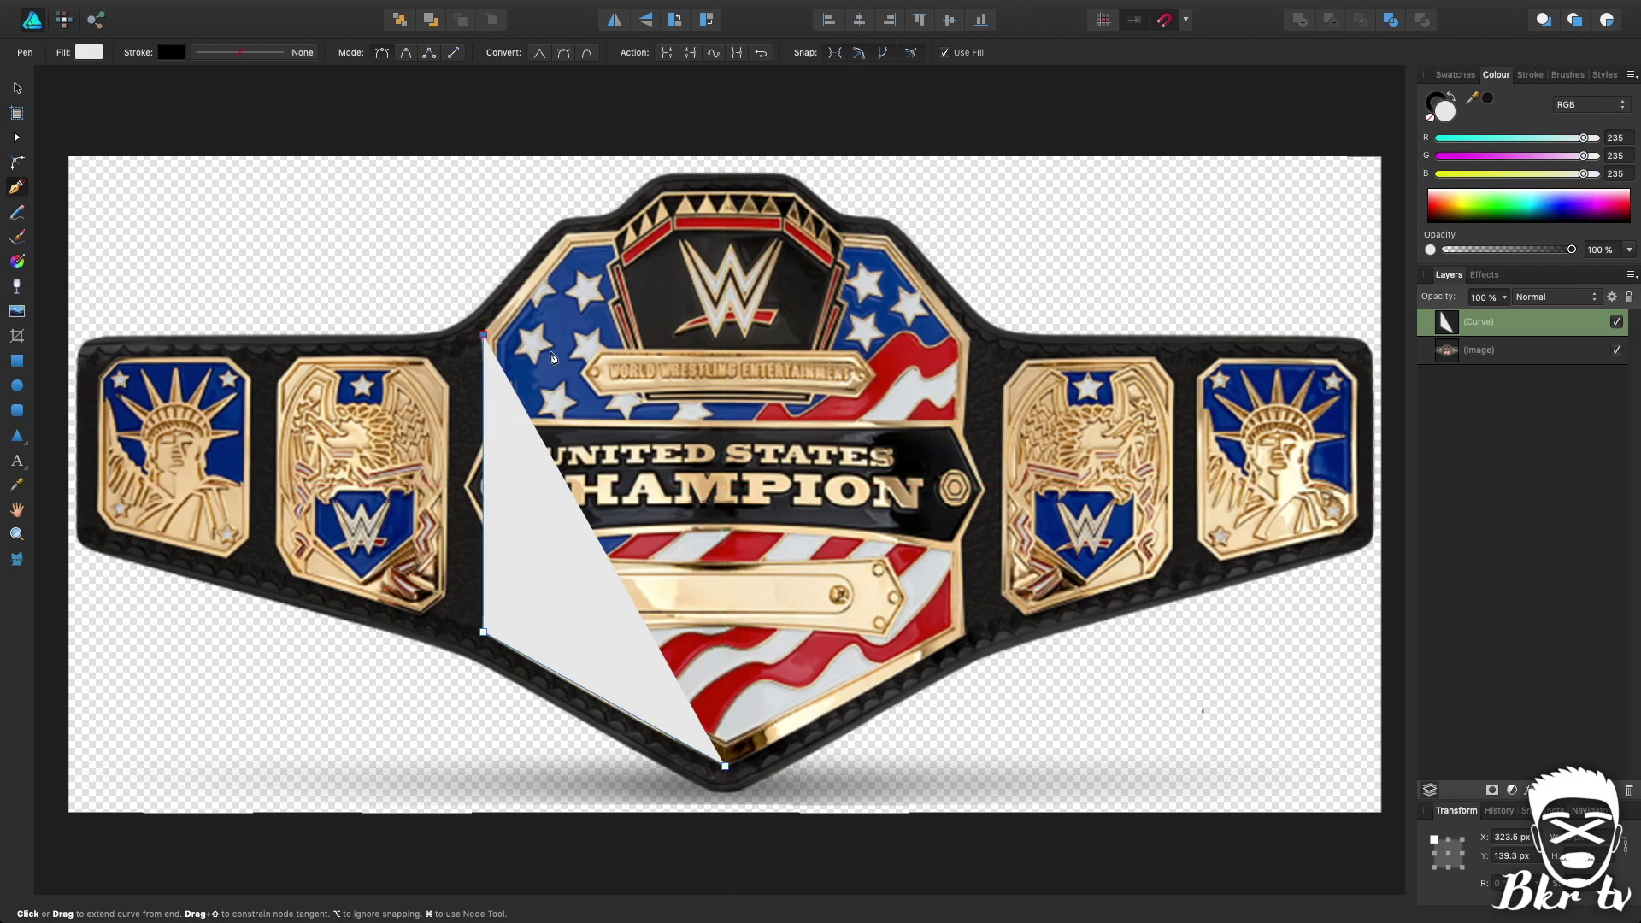
left_click(567, 230)
left_click(620, 230)
left_click(661, 190)
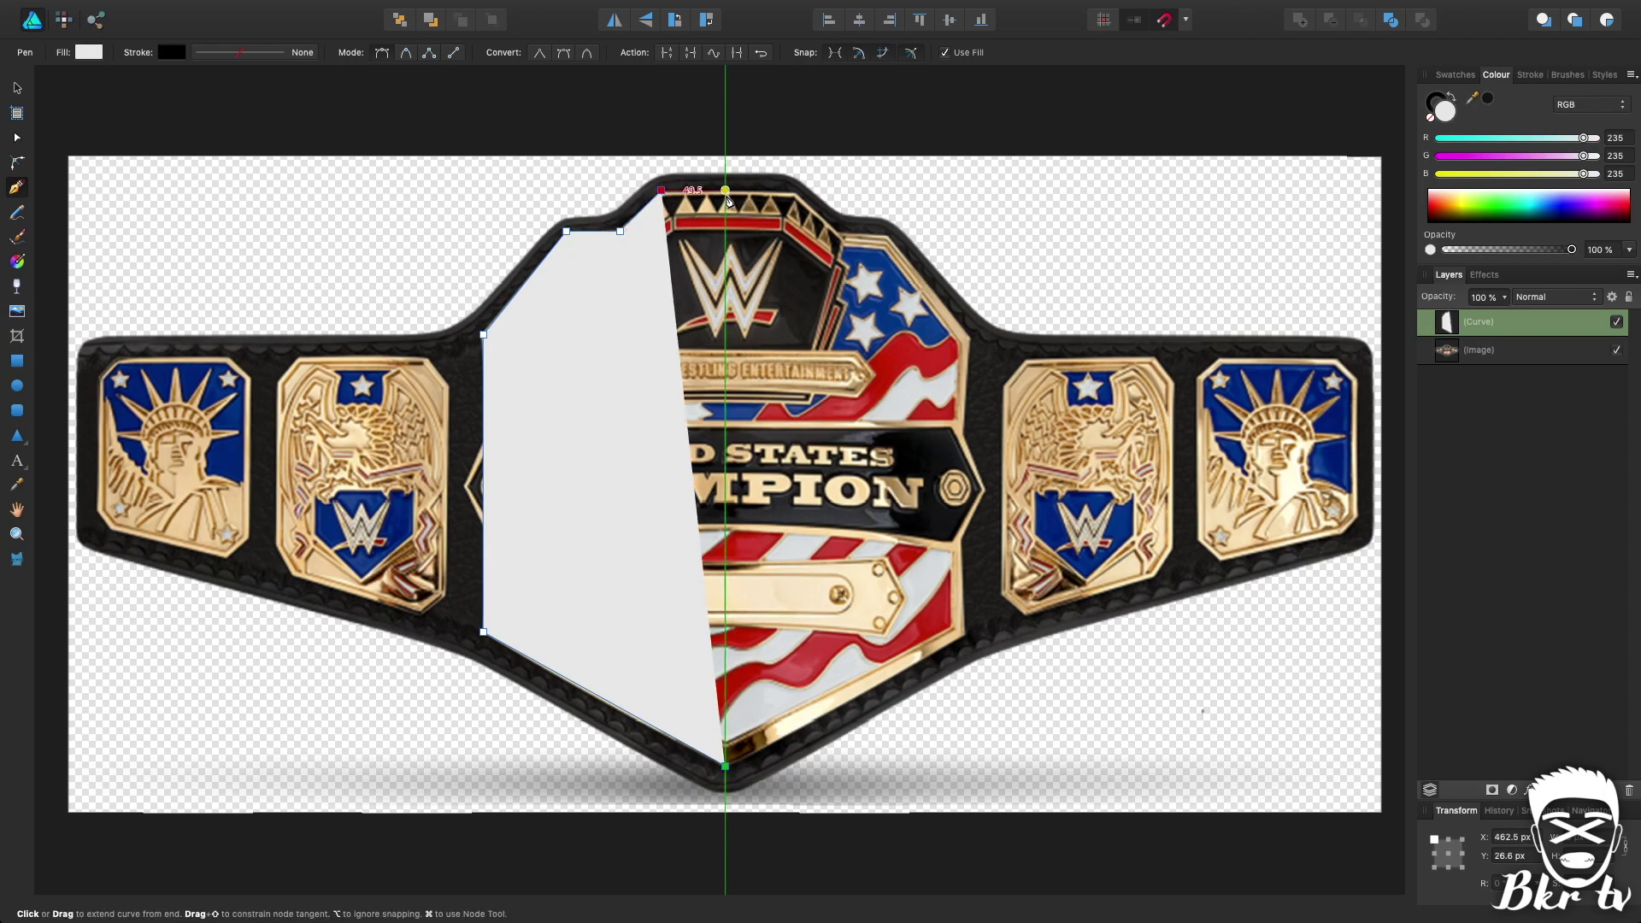
left_click(725, 190)
left_click(724, 764)
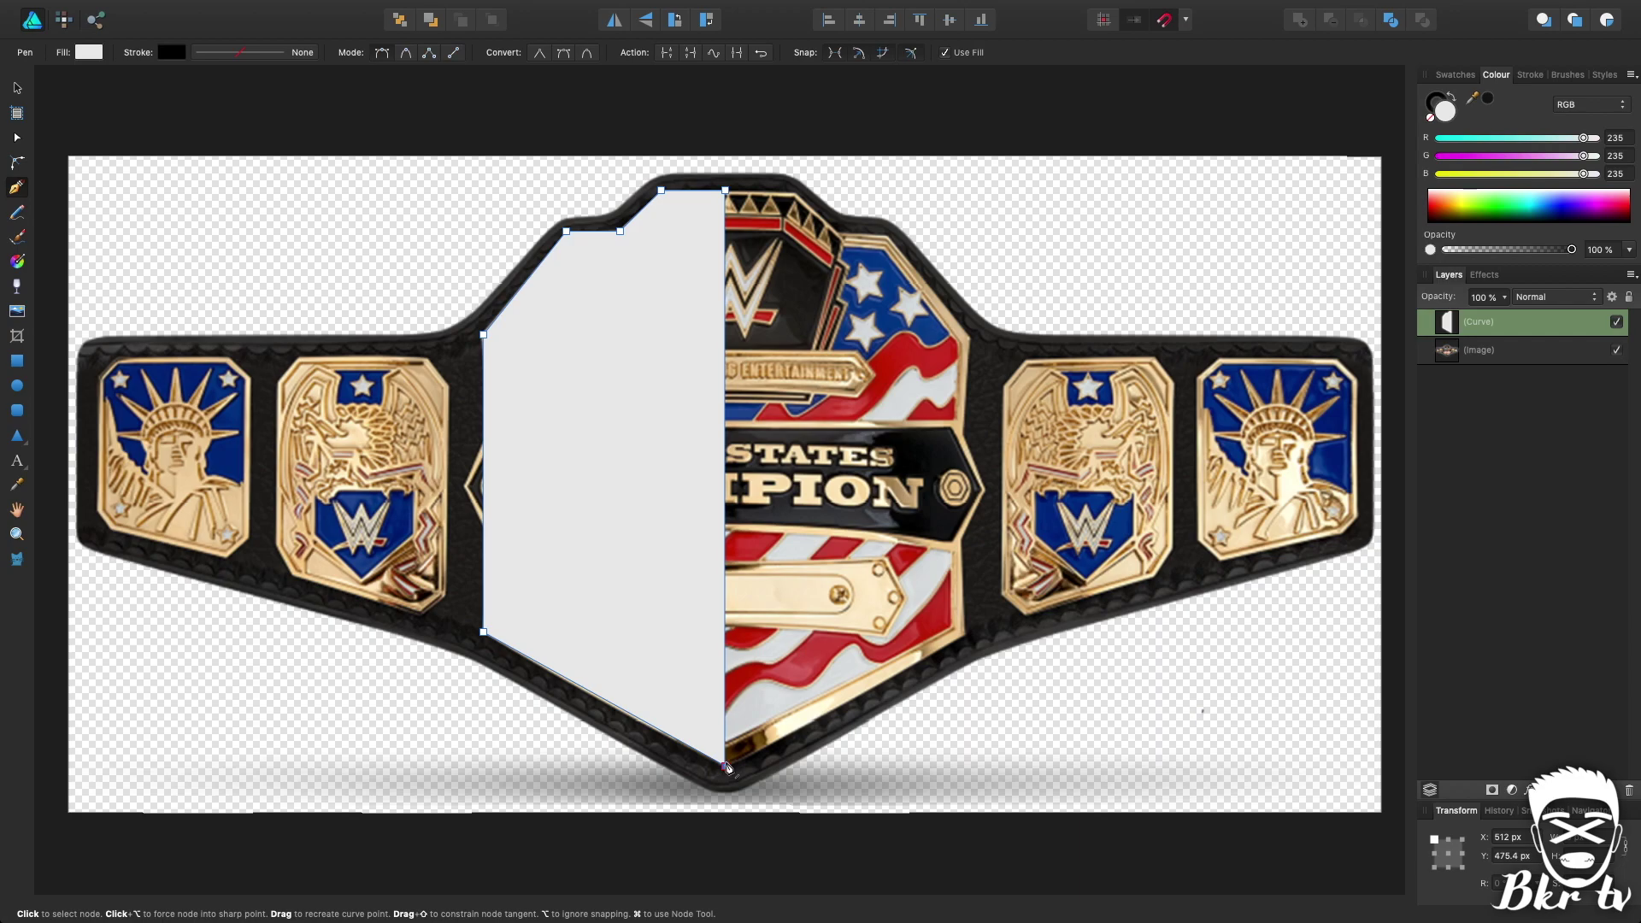
Step: Hide the half-plate curve to reveal the belt and nudge its upper-left shoulder and crown corner nodes slightly down
left_click(17, 89)
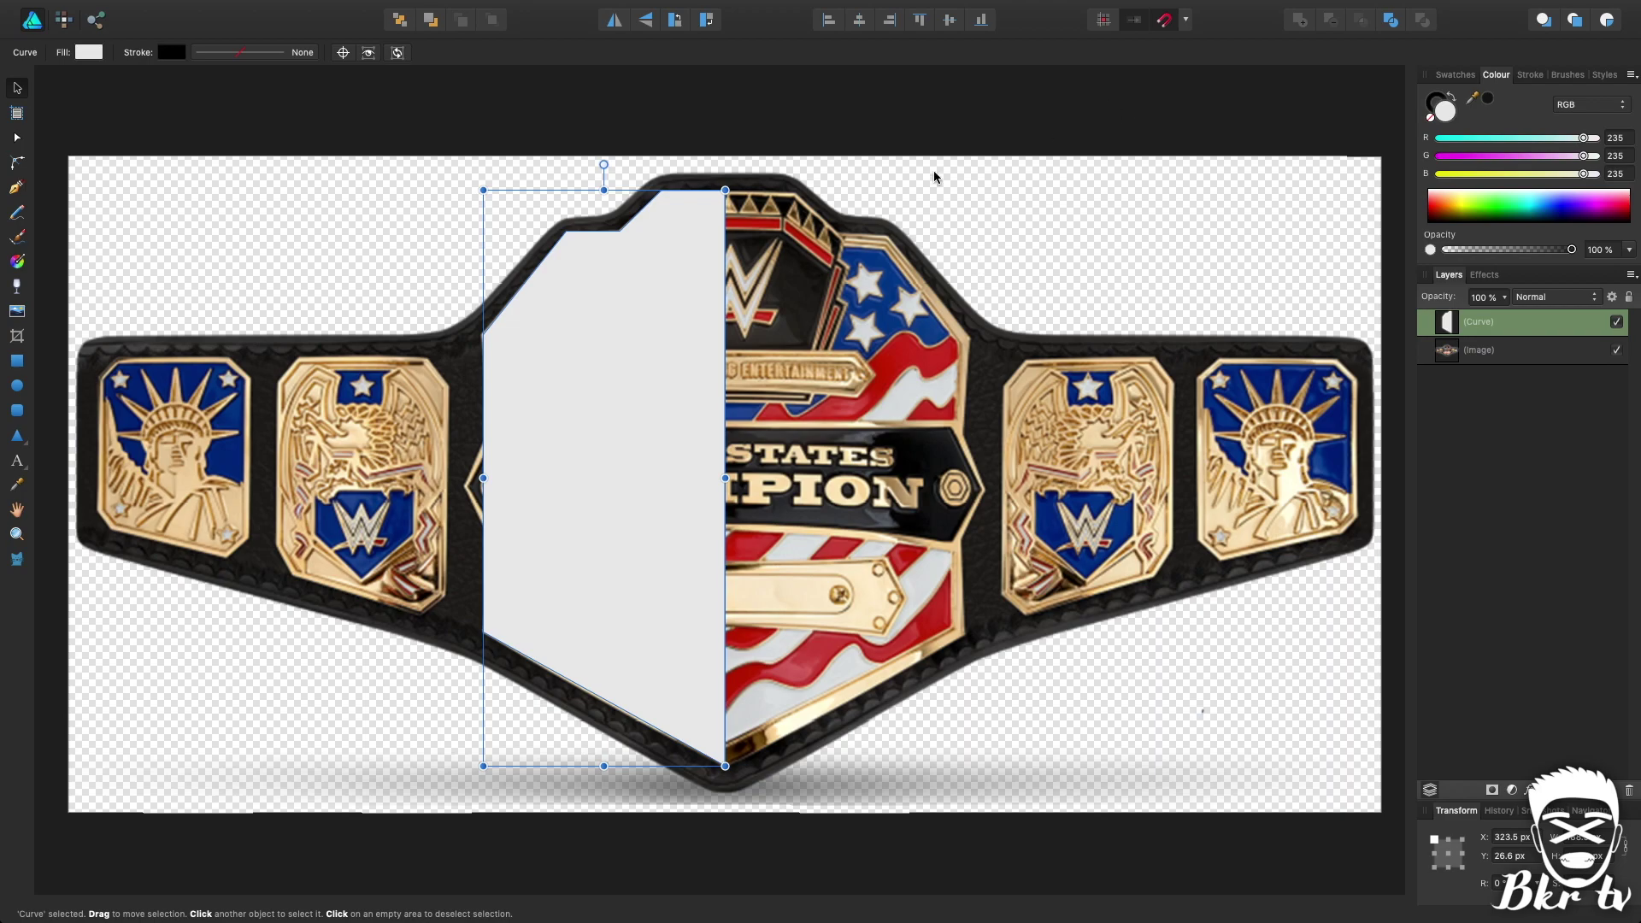
left_click(1616, 322)
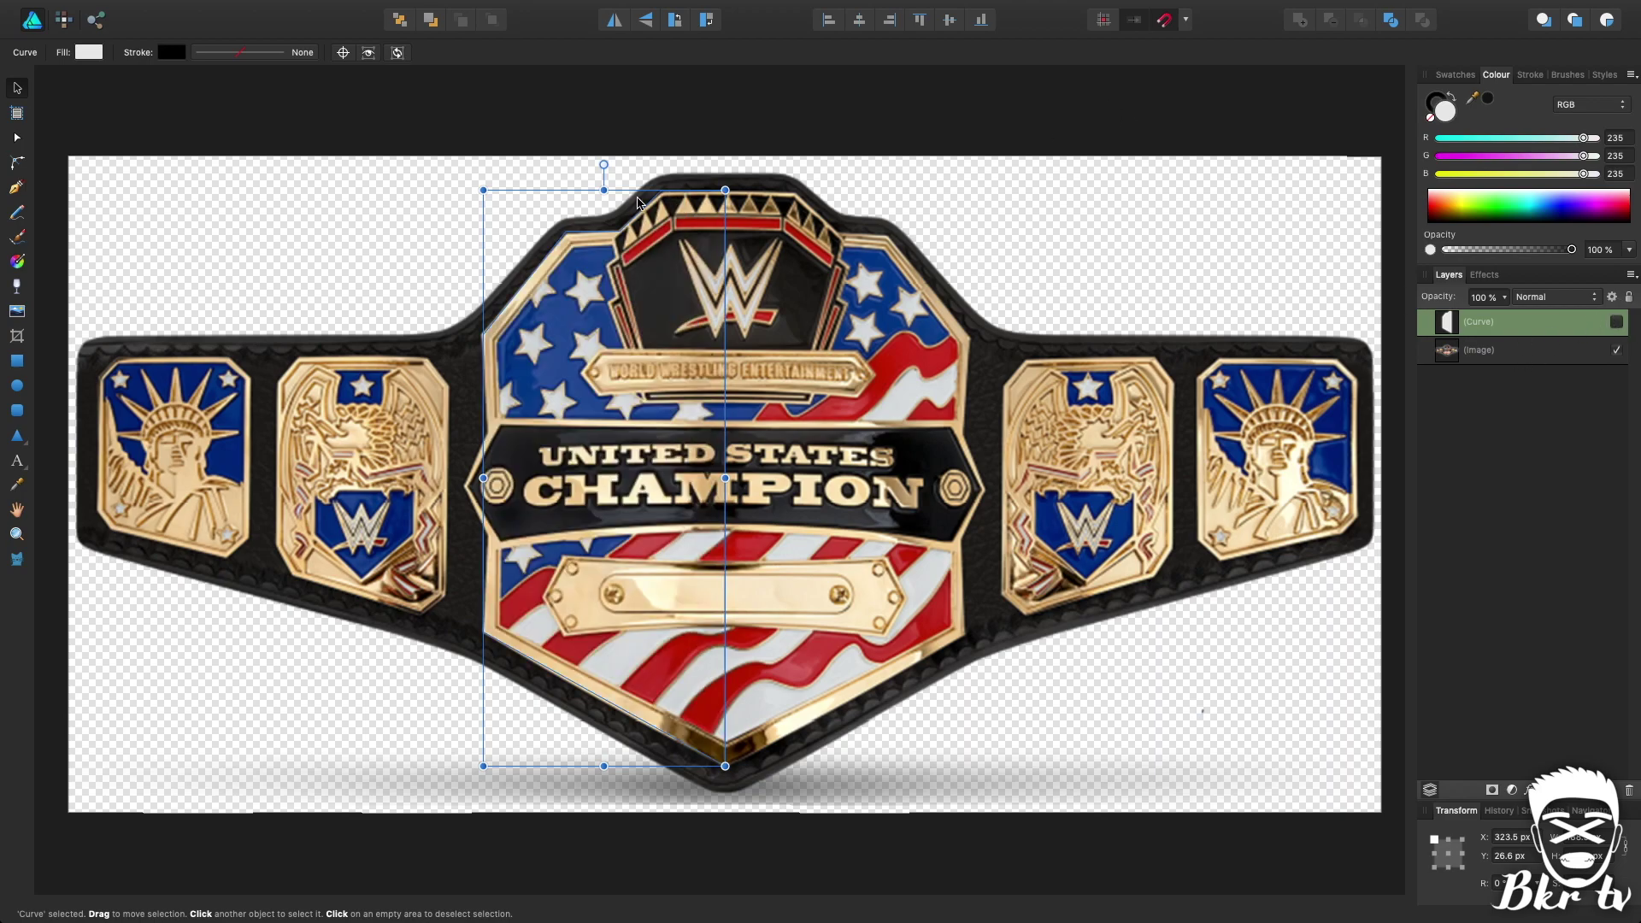
left_click(16, 137)
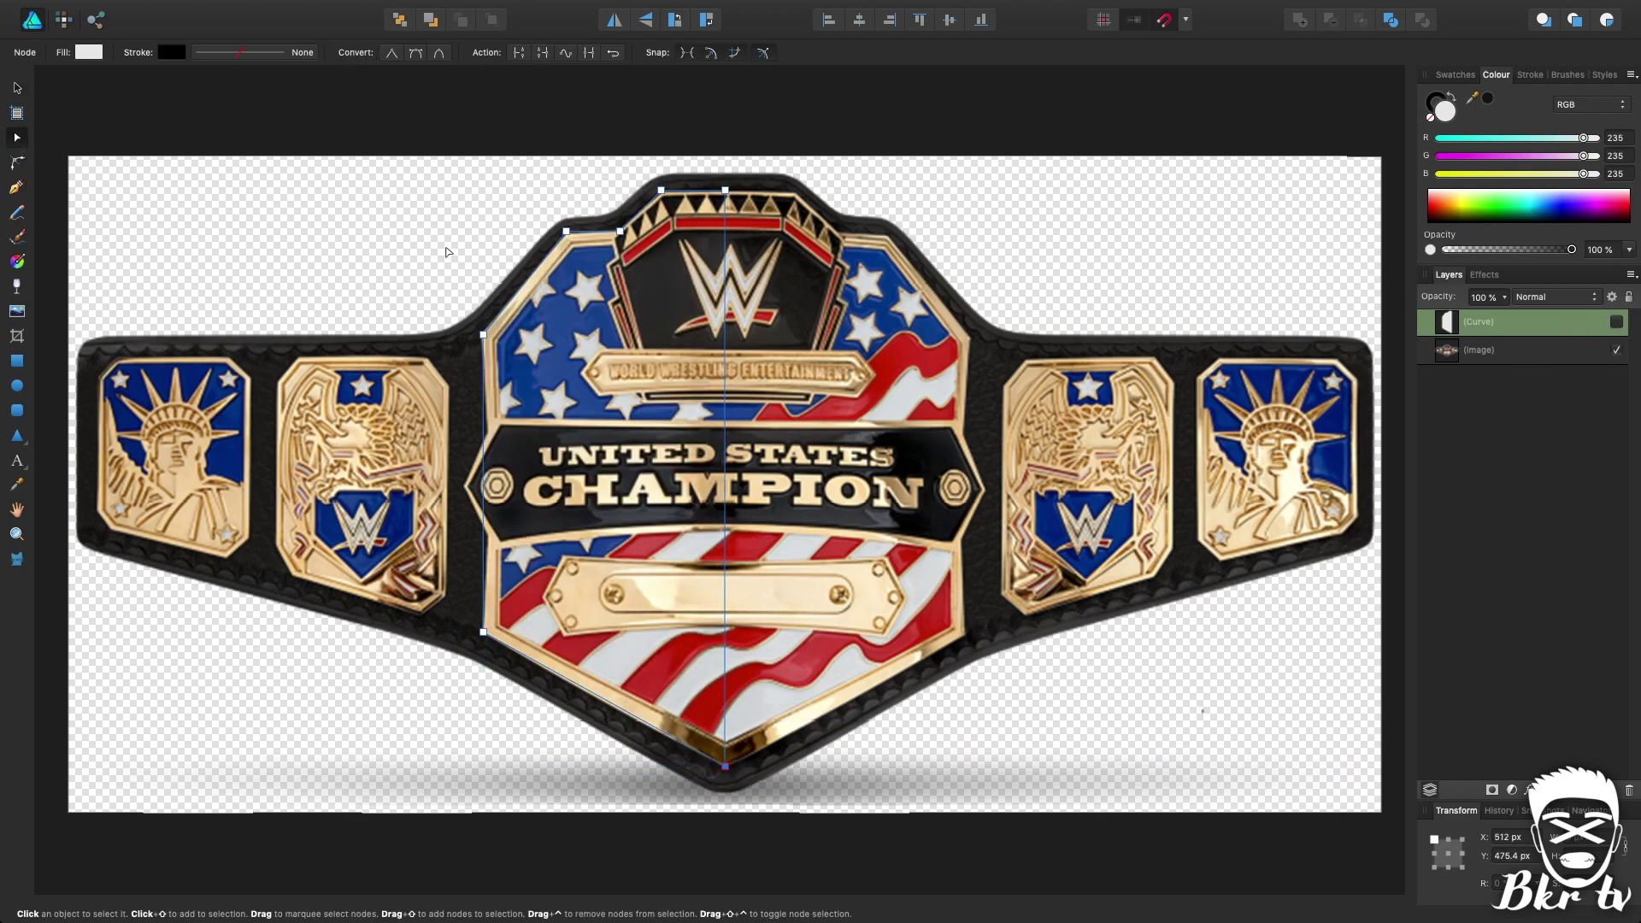
key("Down")
key("Down")
left_click(661, 190)
key("Down")
key("Down")
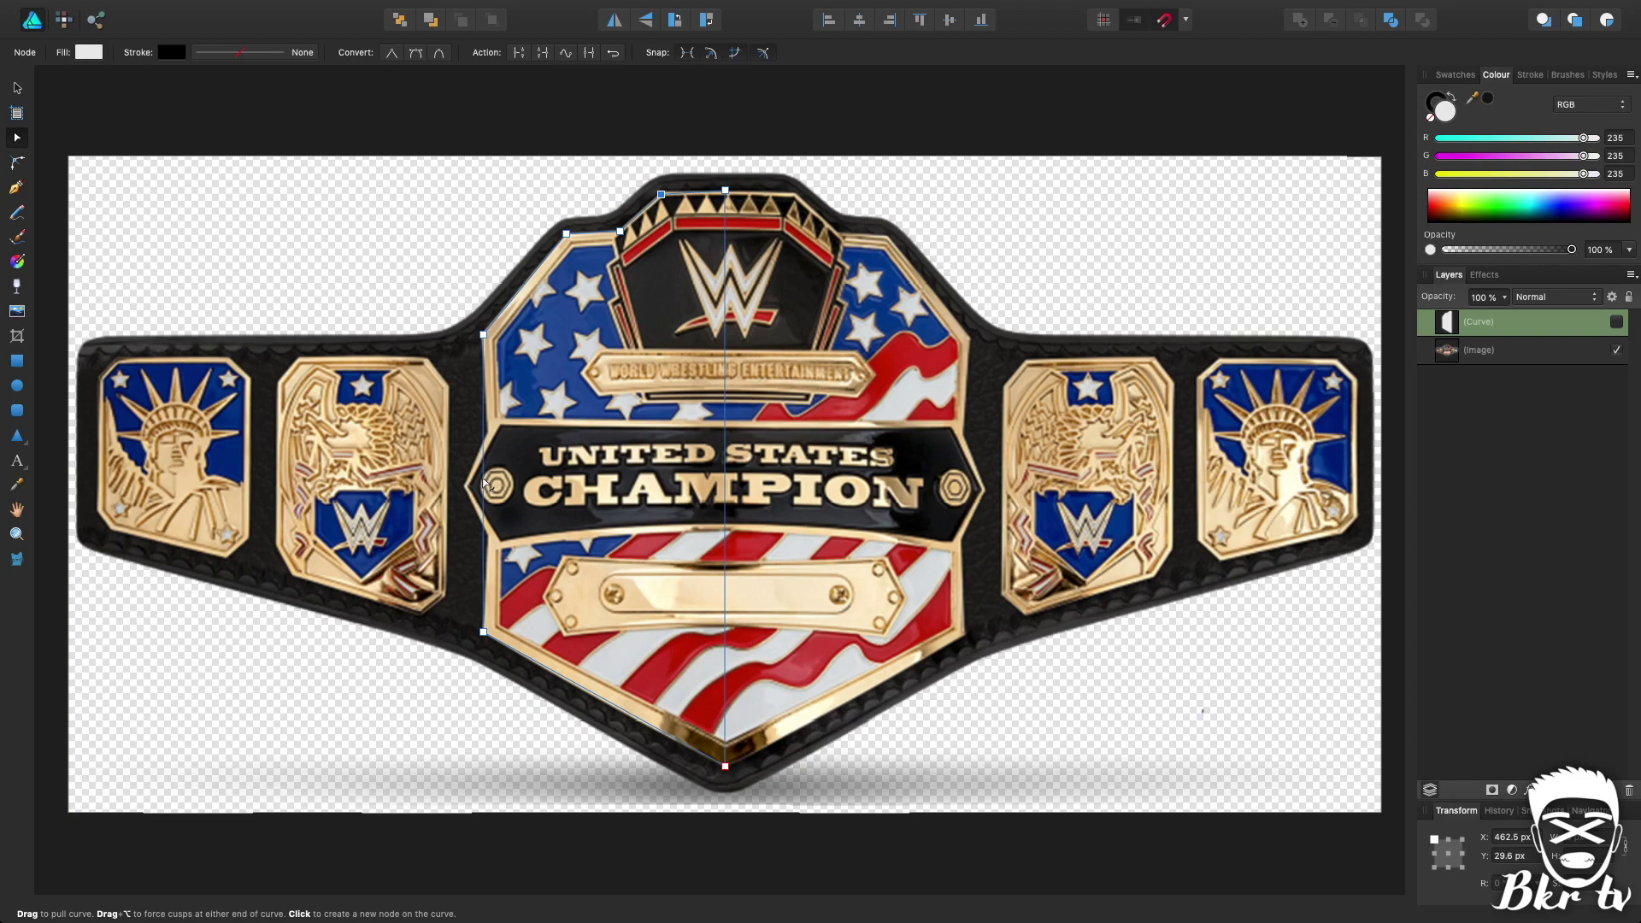
Step: Bend the curve's left side inward and bow its lower-left edge slightly with the Node tool
left_click_drag(486, 483, 499, 486)
left_click_drag(606, 708, 609, 706)
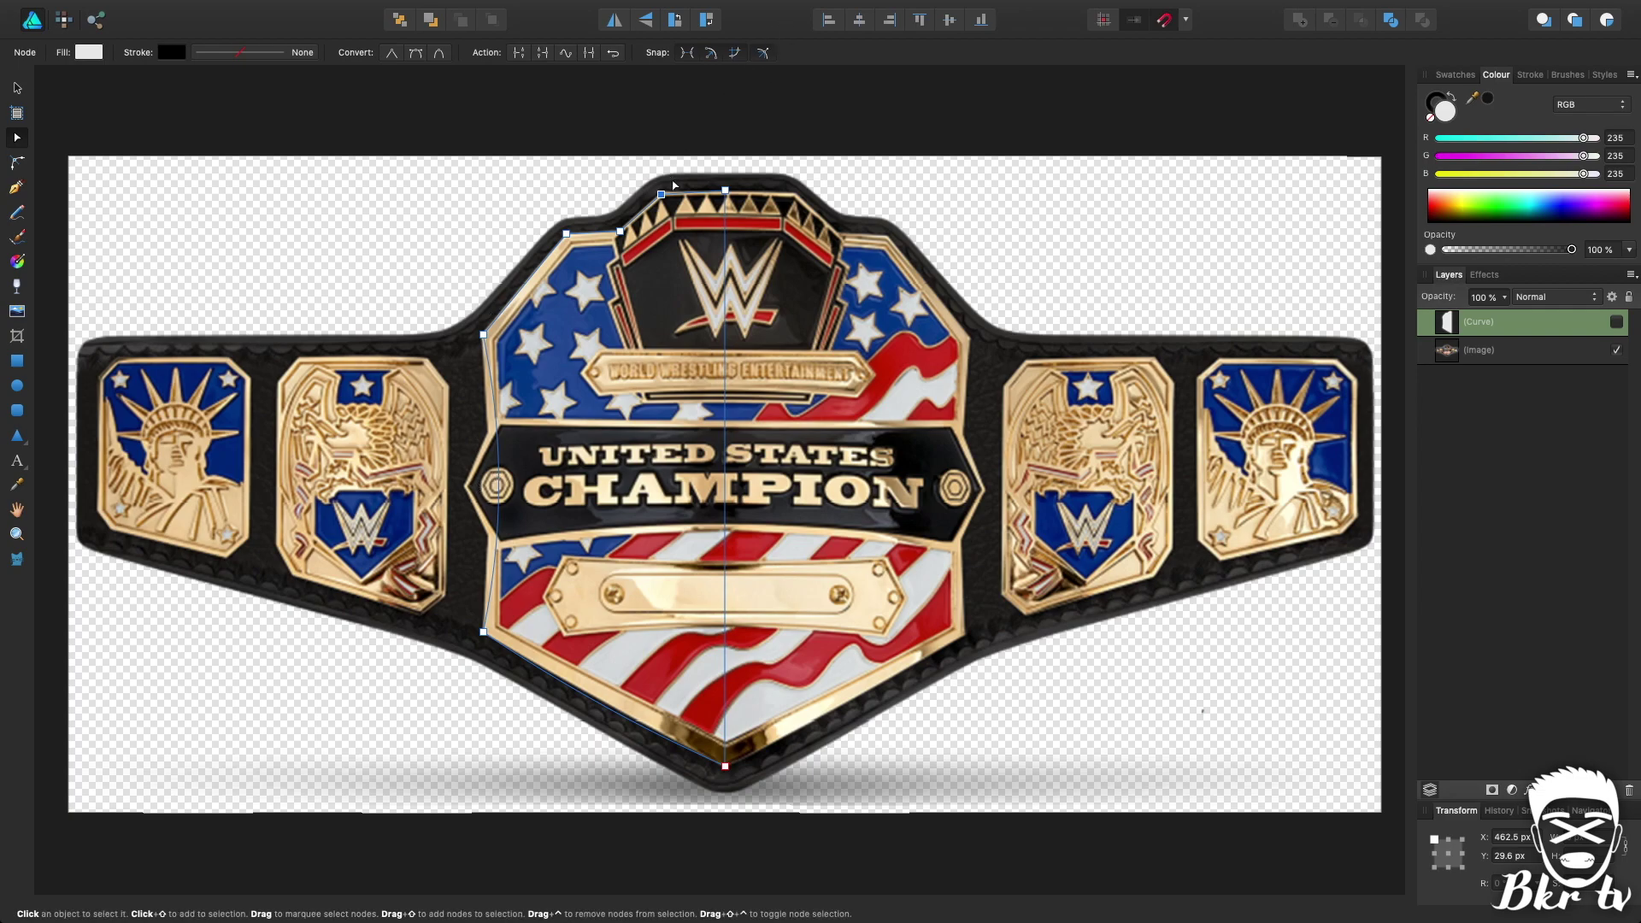
Step: Convert the curve's crown corner node to smooth and adjust the handles so the top edge stays nearly flat up to the centreline
key("super+plus")
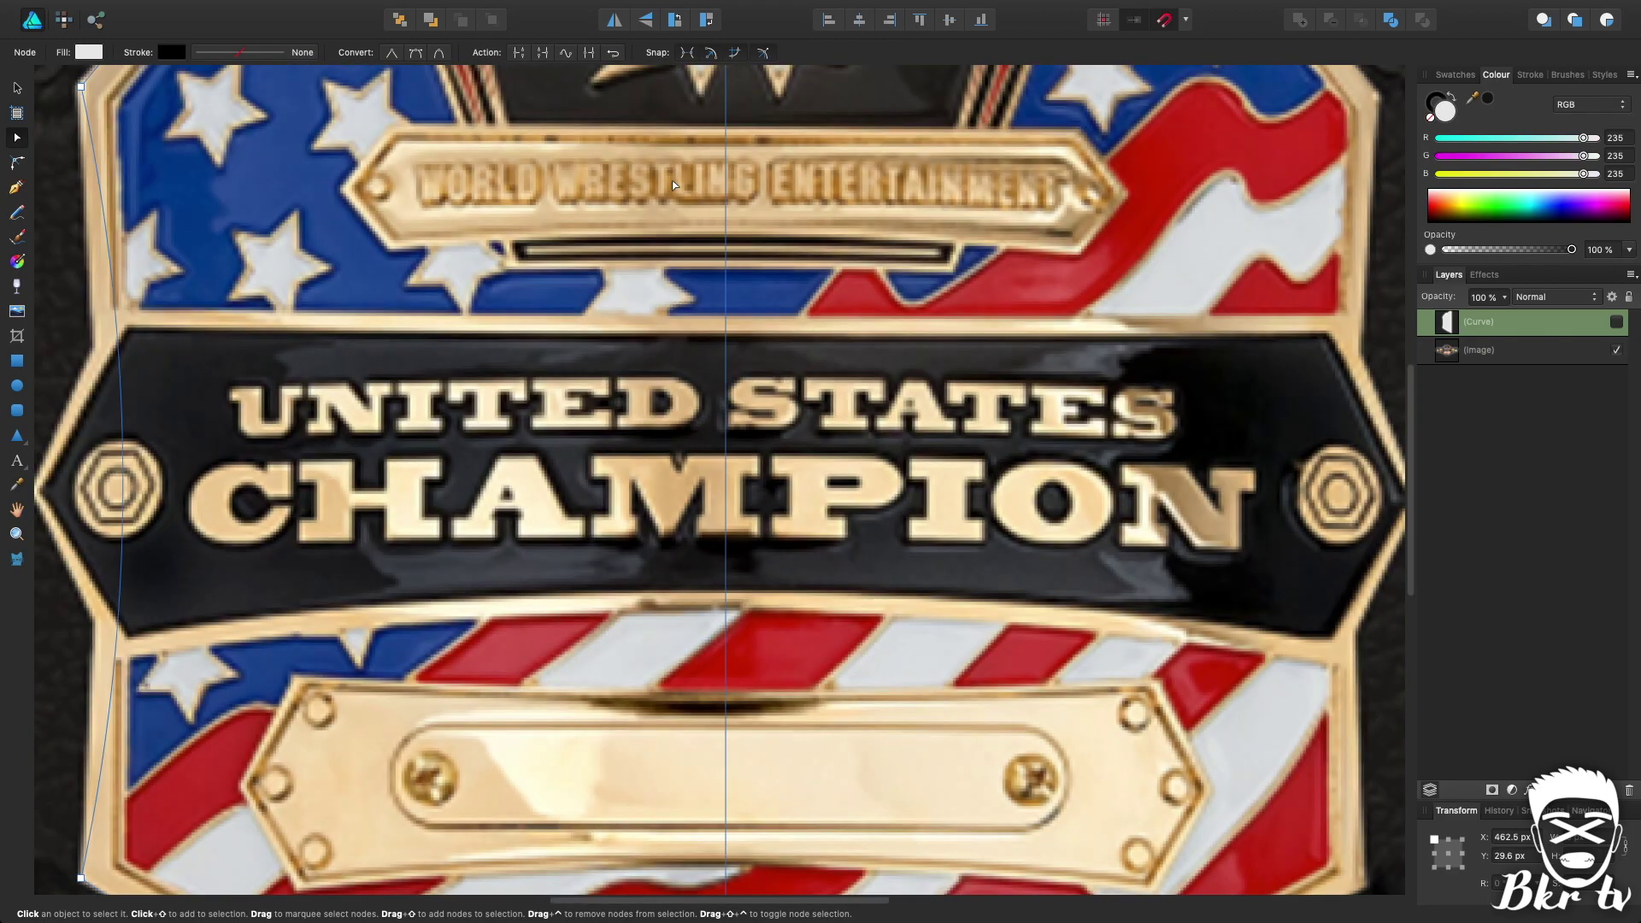
key("super+minus")
scroll(894, 674, "up", 3)
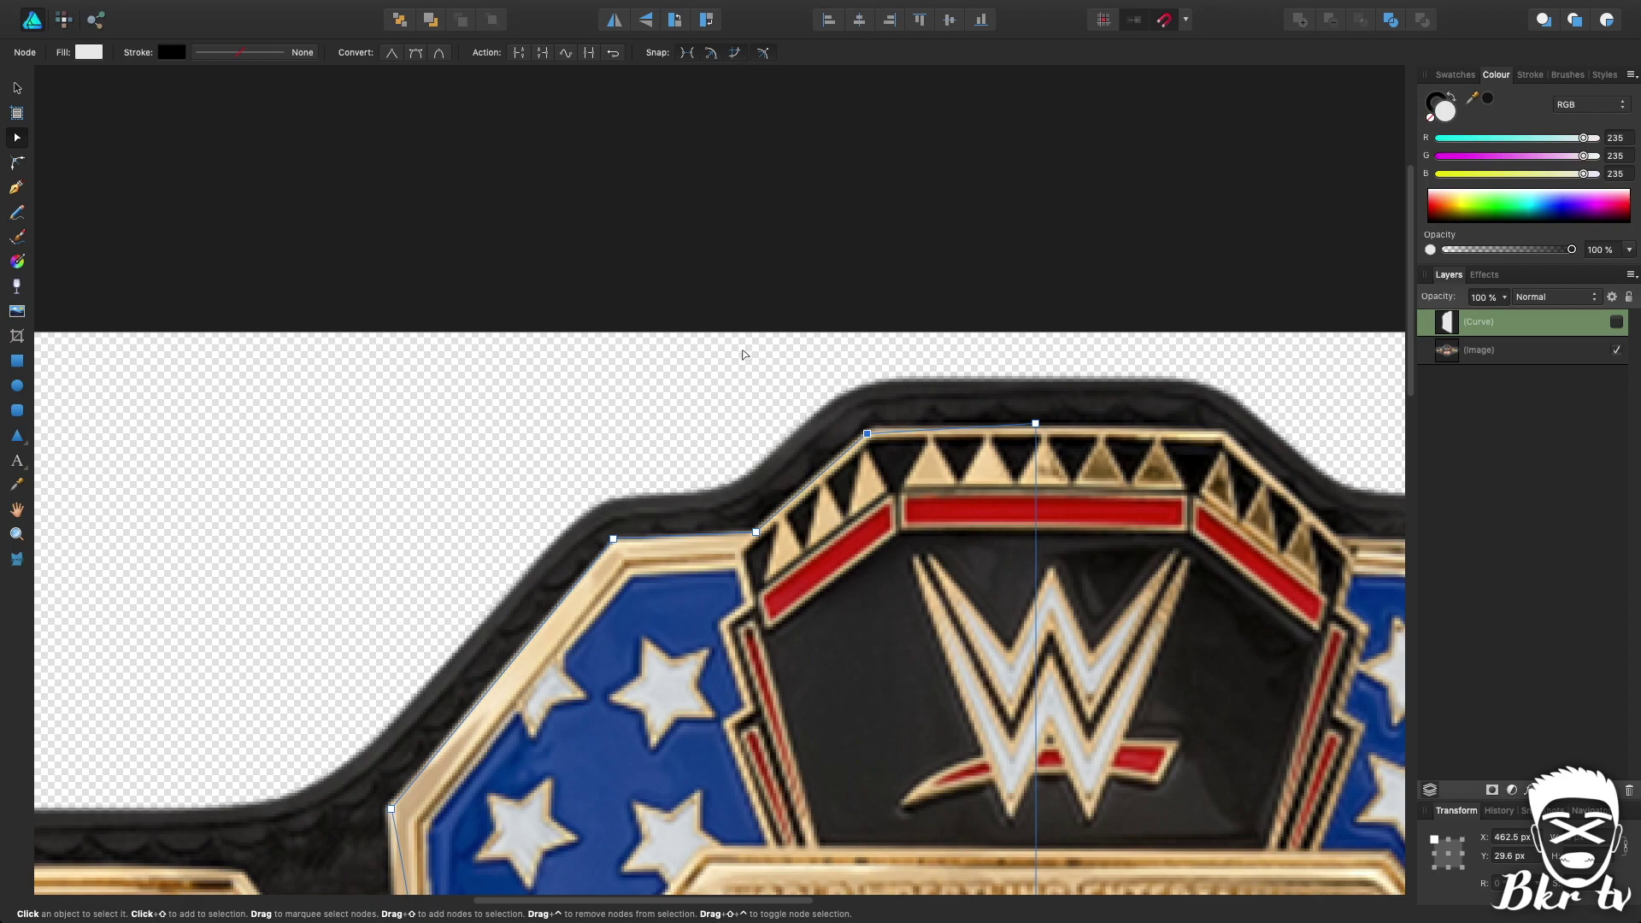
left_click(440, 53)
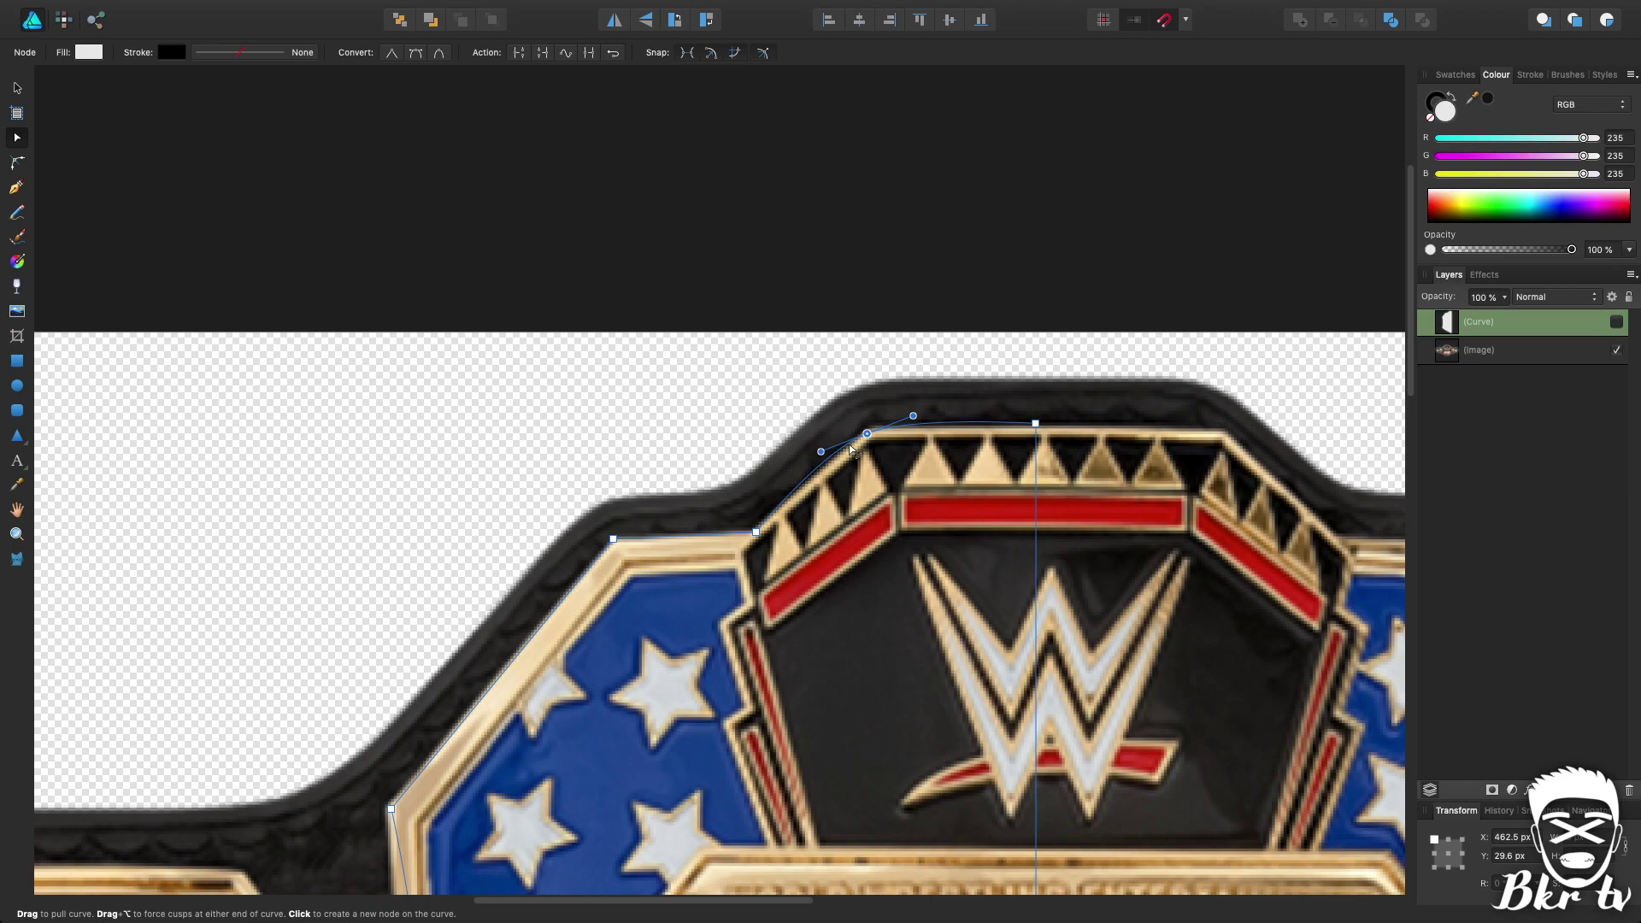
left_click(1035, 423)
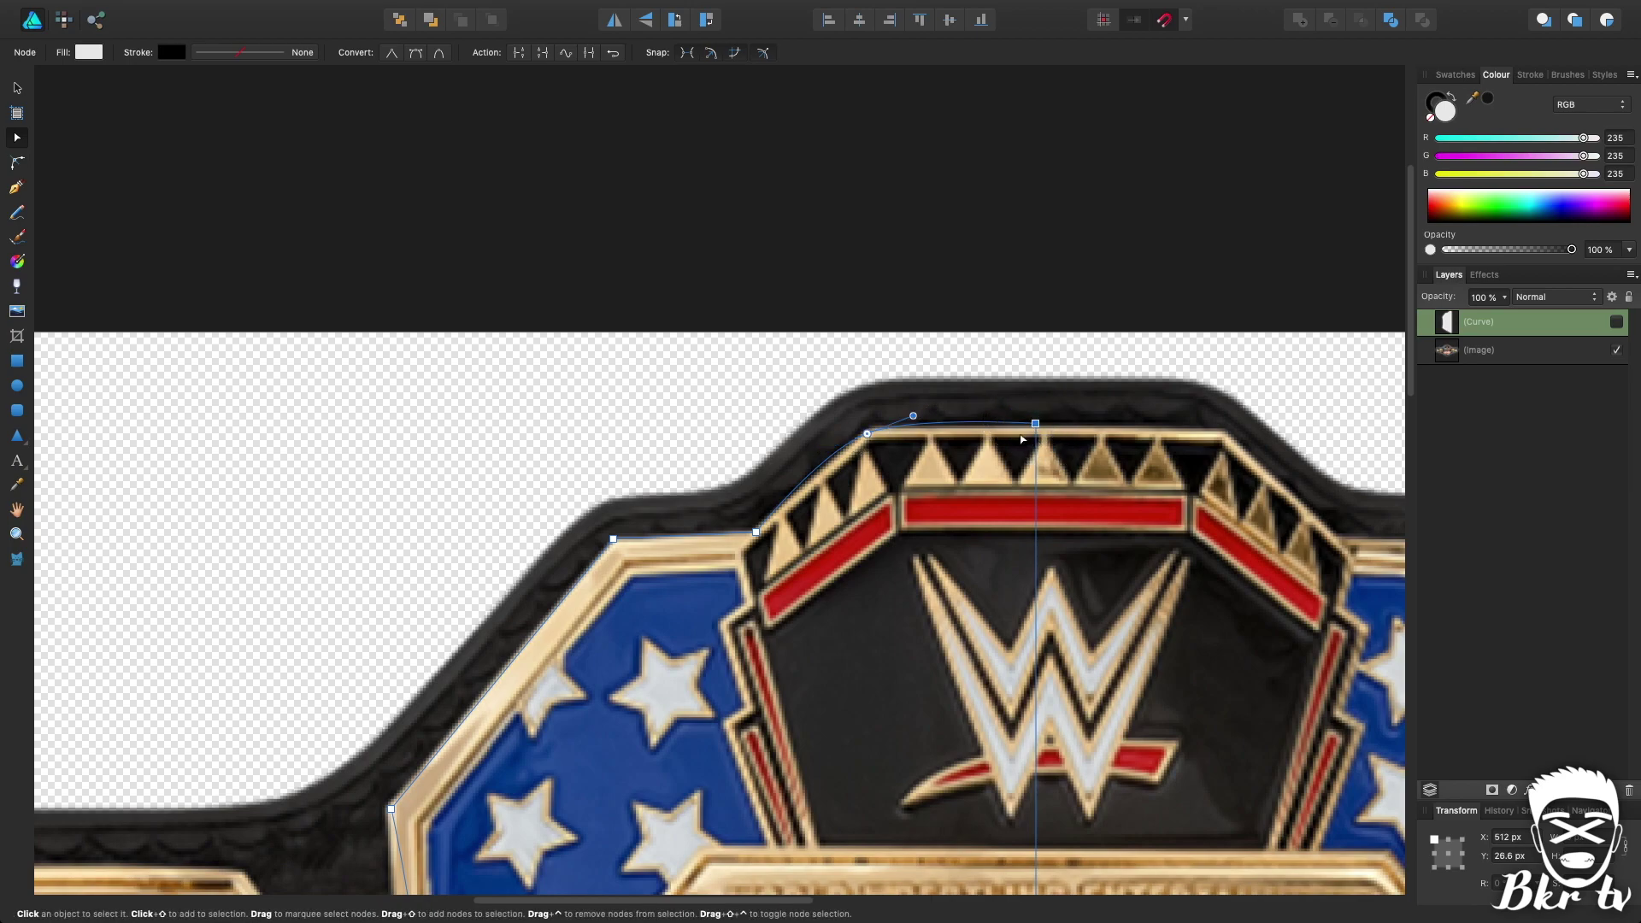
left_click_drag(998, 424, 1002, 429)
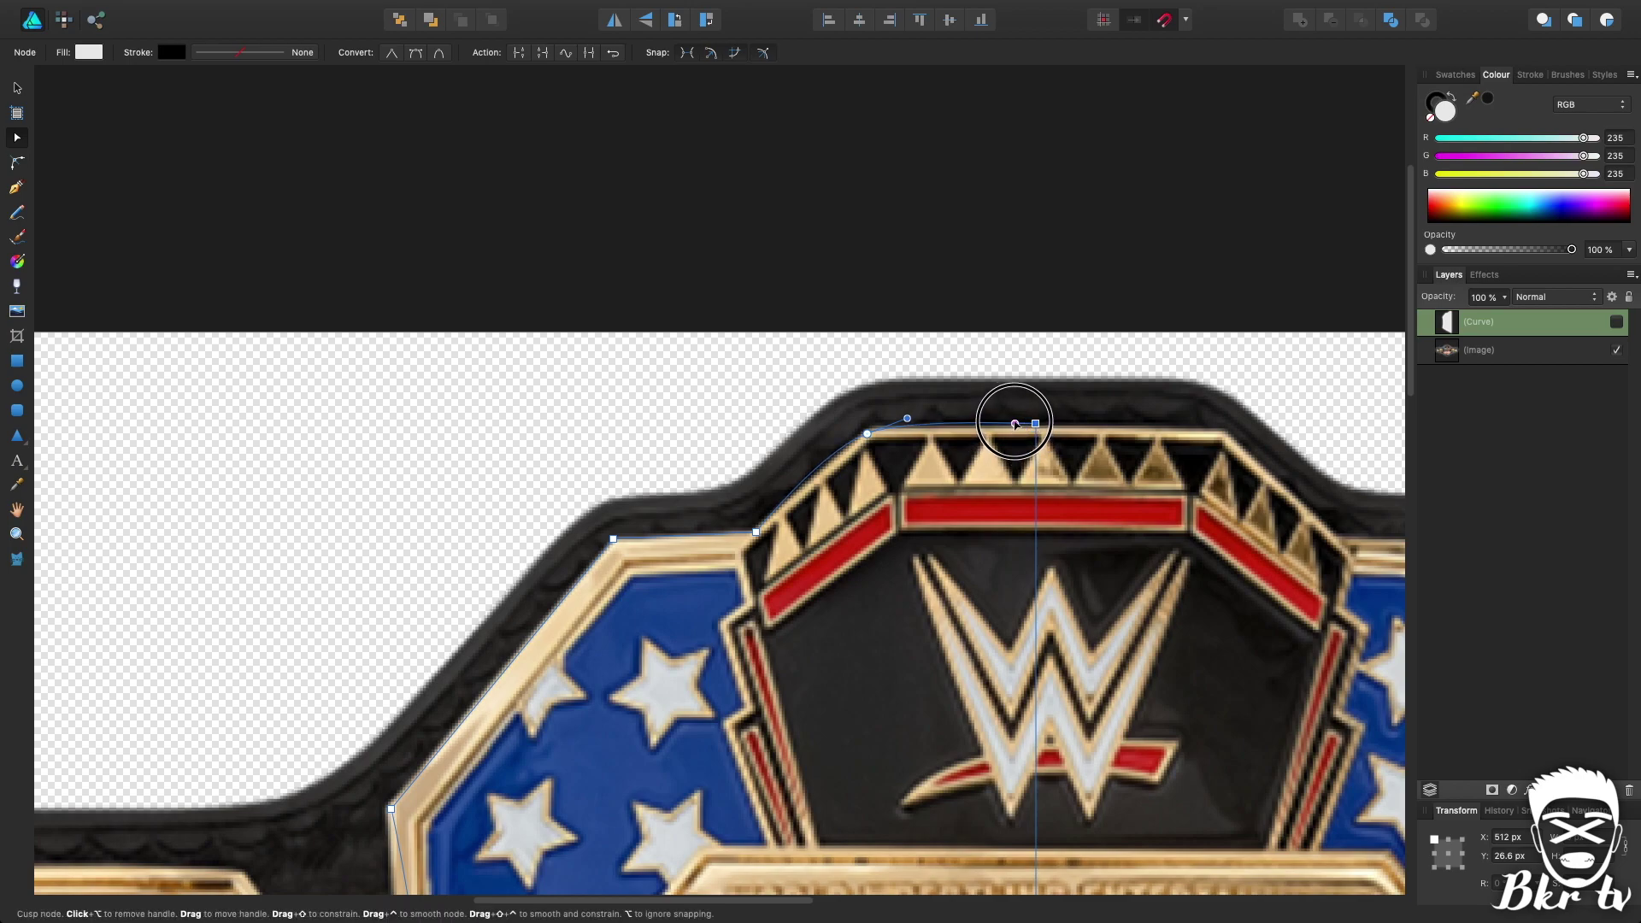
mouse_move(1020, 415)
left_mouse_down()
mouse_move(1062, 386)
mouse_move(1006, 425)
left_mouse_up()
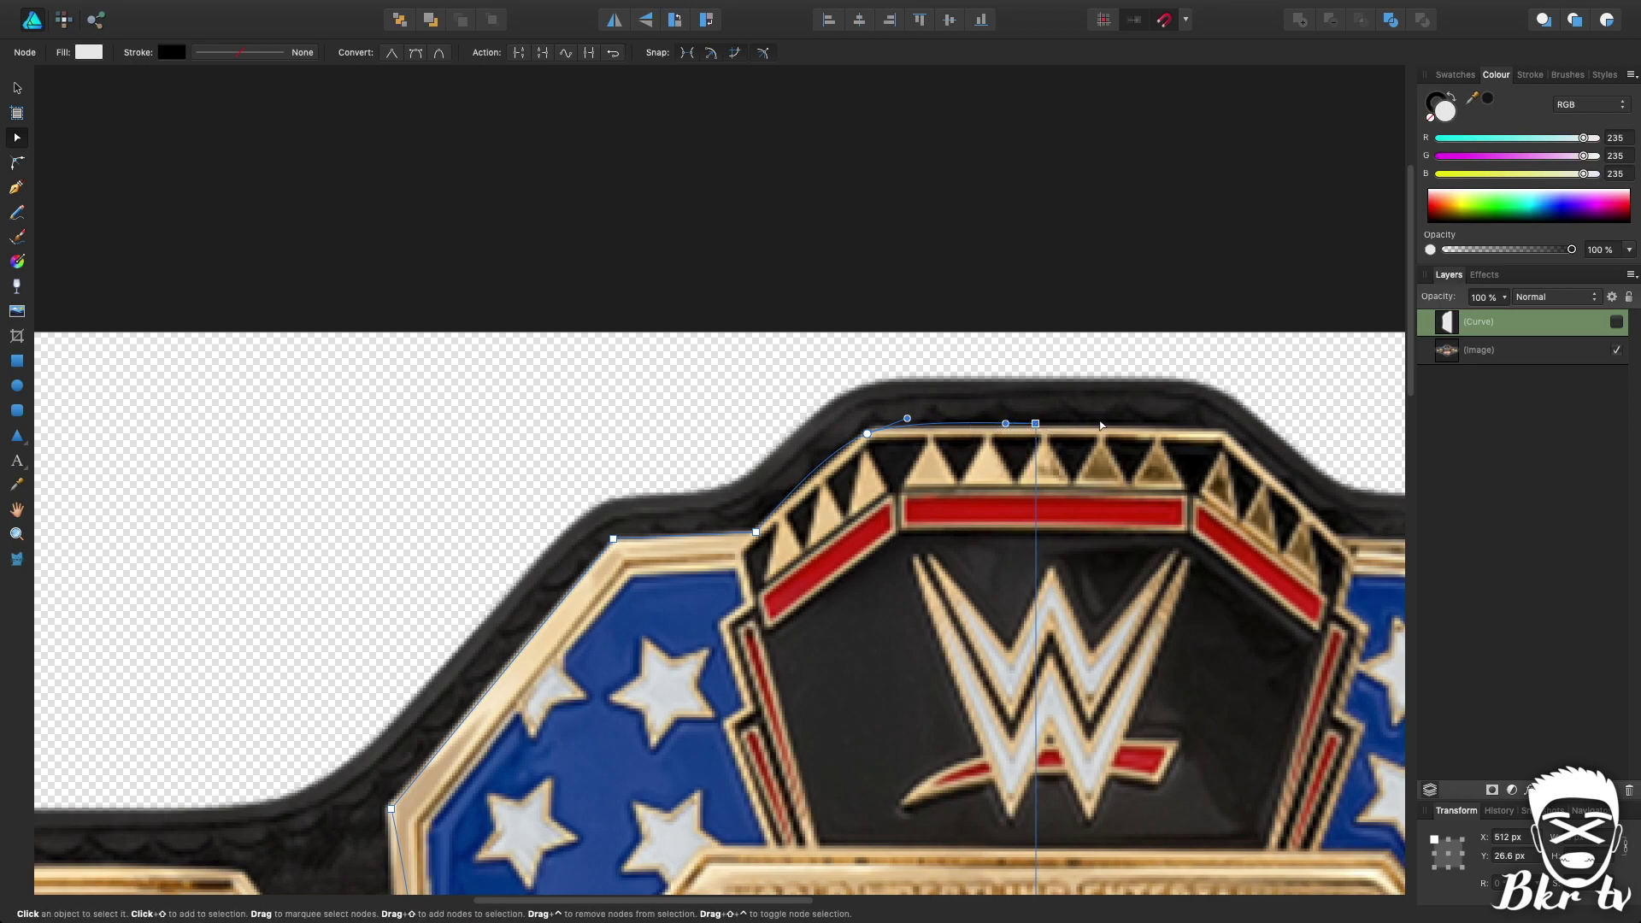
Step: Convert the upper-left shoulder node to smooth and shorten its handle toward the notch for a tight rounded corner
left_click(754, 532)
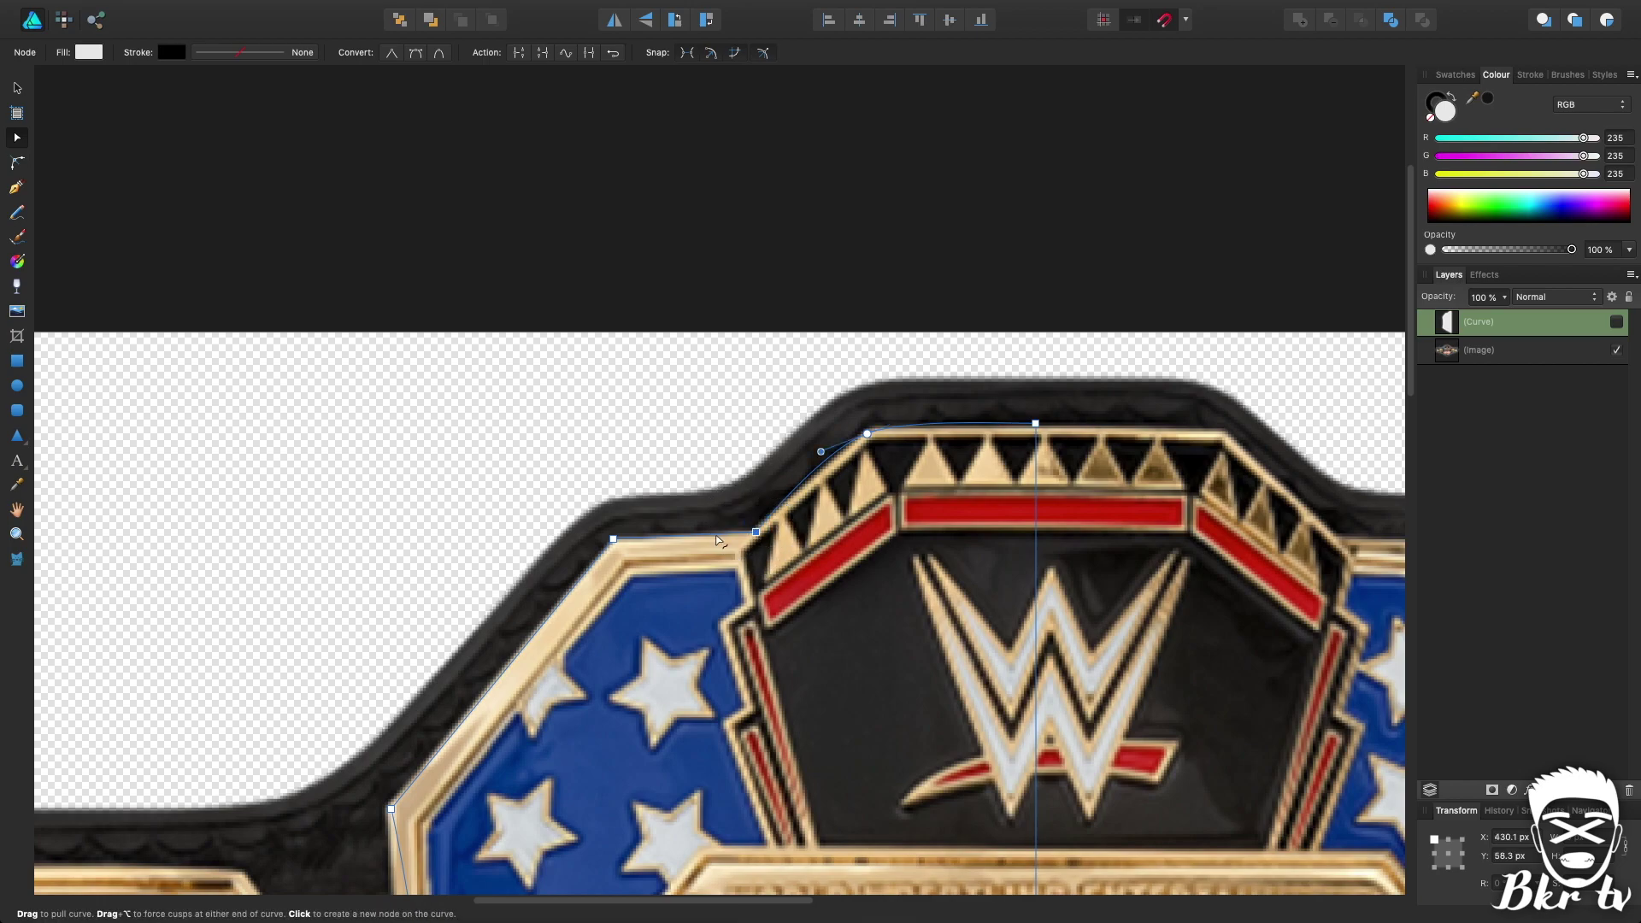
left_click(612, 539)
left_click(438, 52)
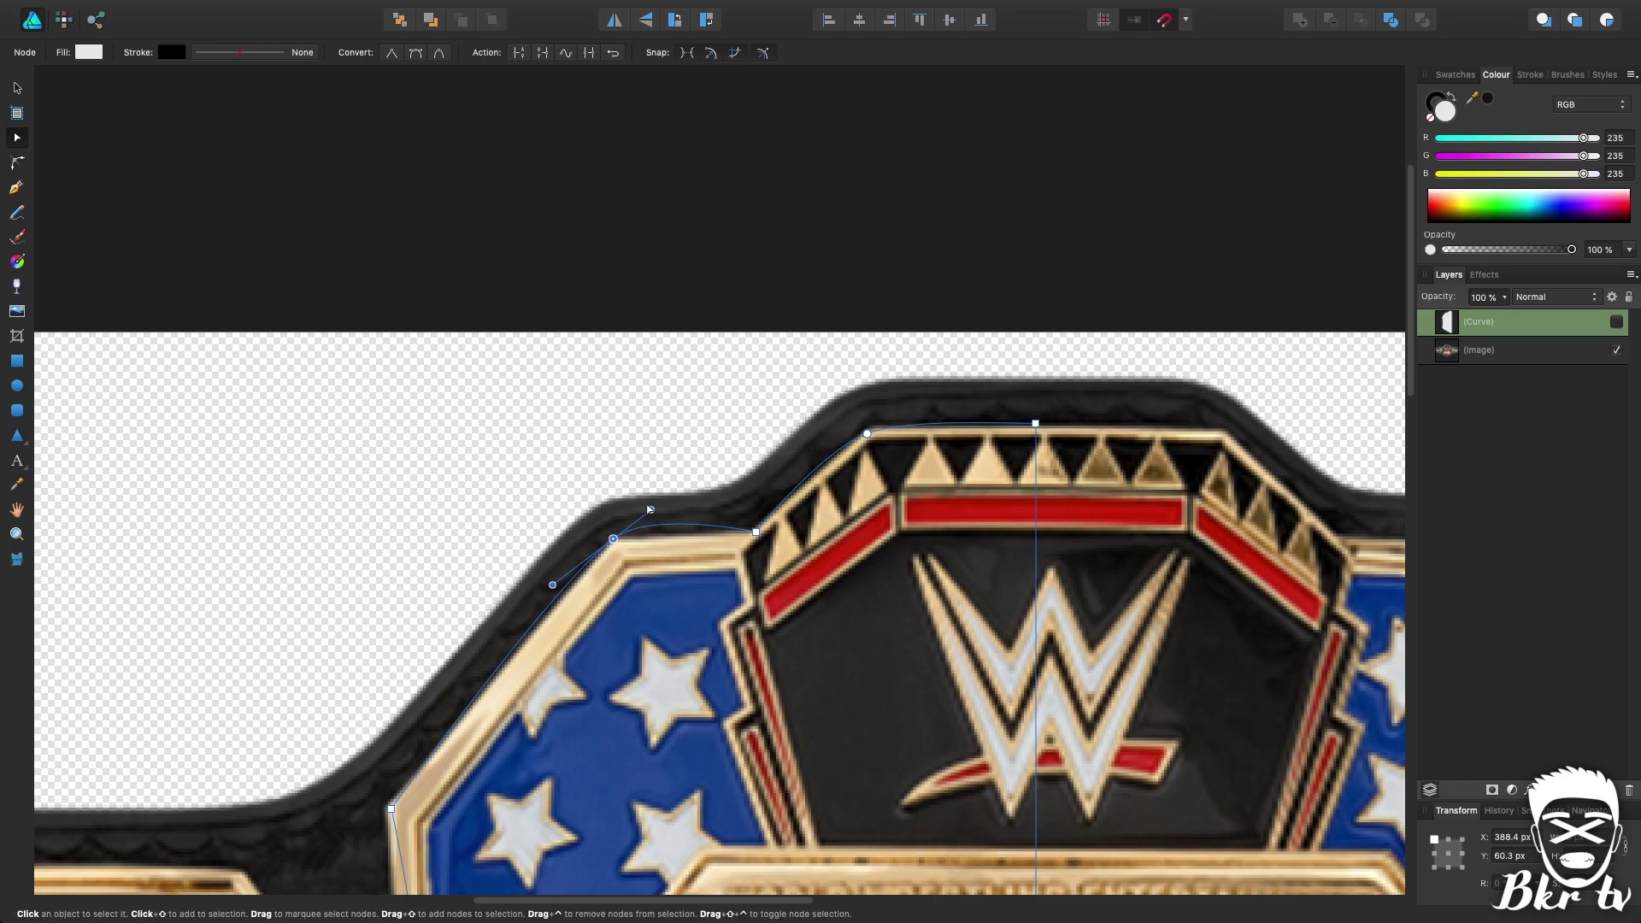
left_click_drag(650, 510, 624, 531)
scroll(739, 662, "down", 10)
scroll(739, 662, "left", 3)
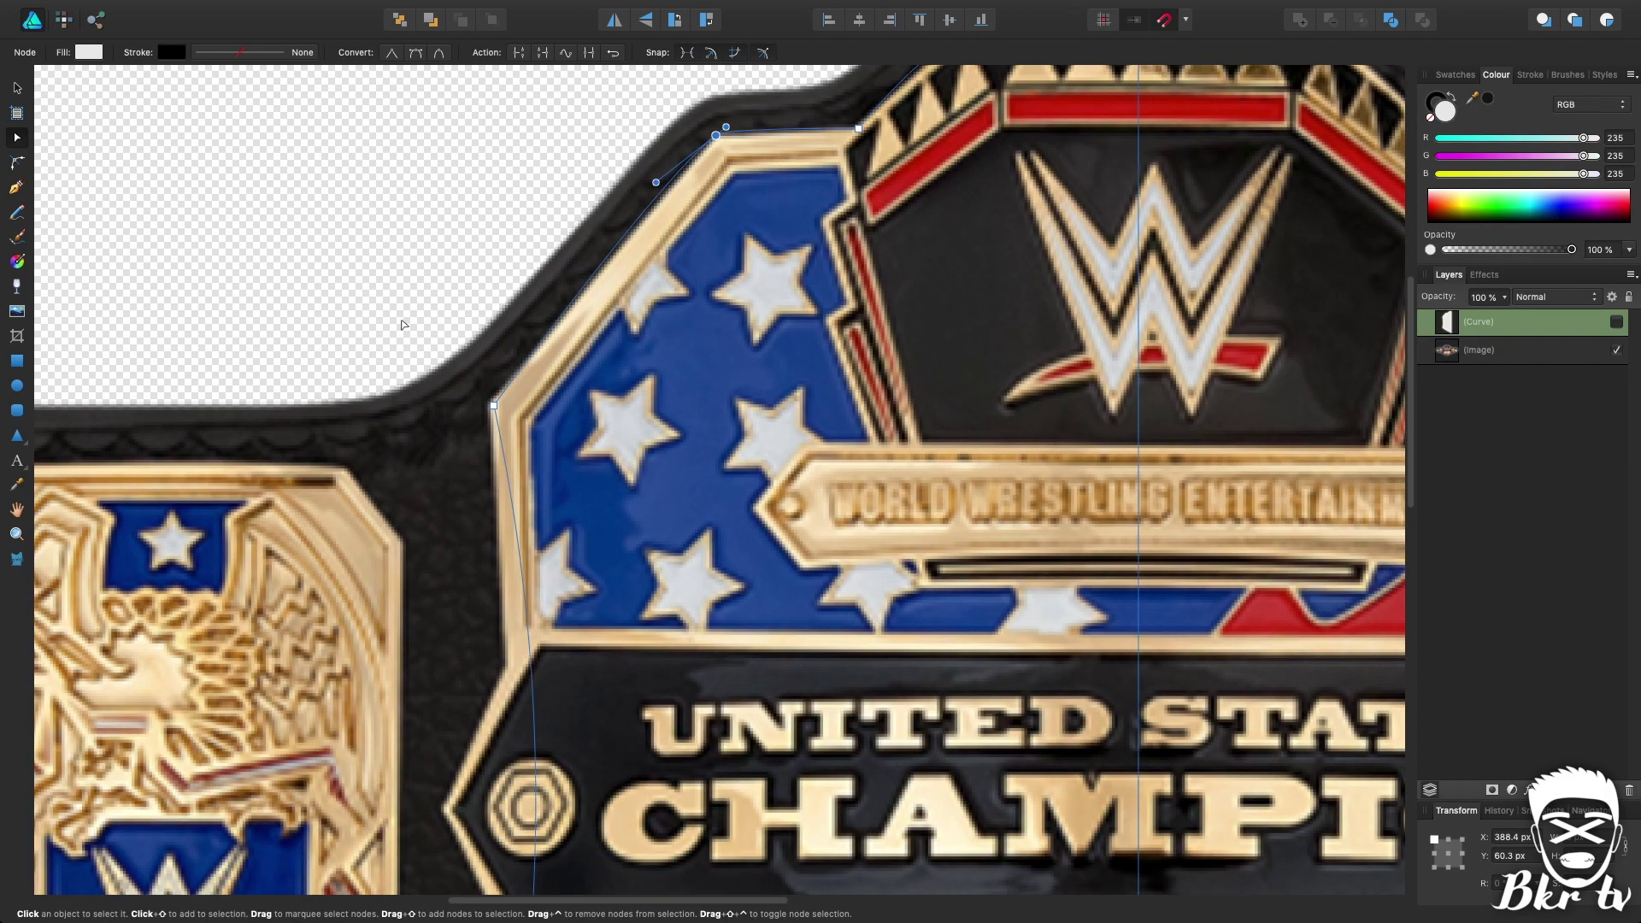
scroll(740, 509, "down", 4)
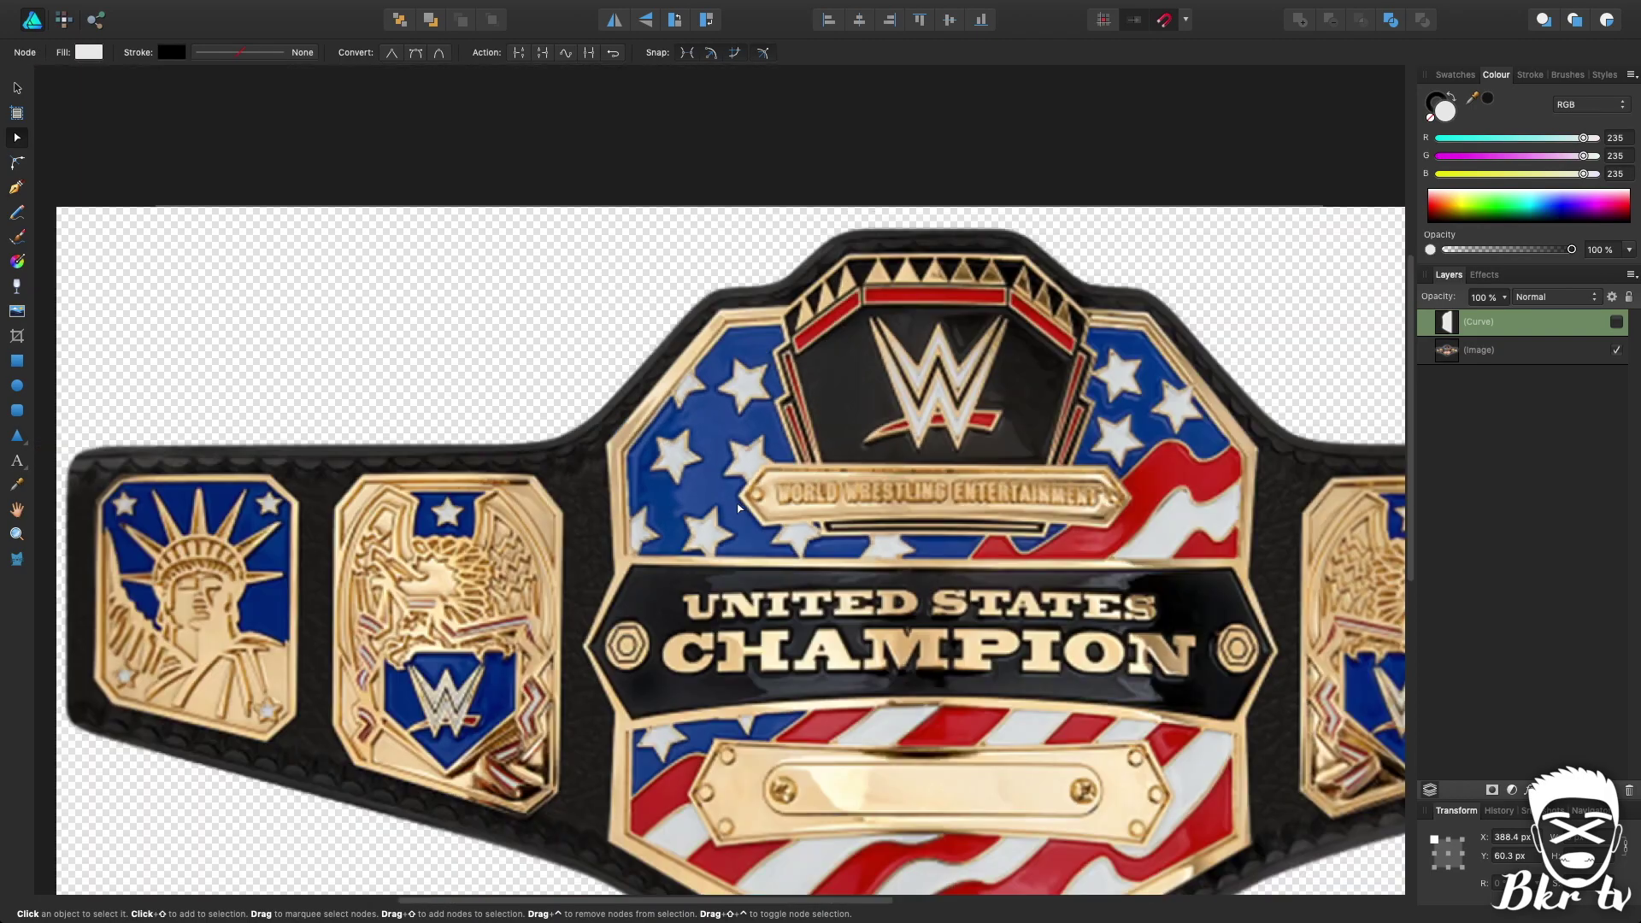
scroll(739, 508, "down", 5)
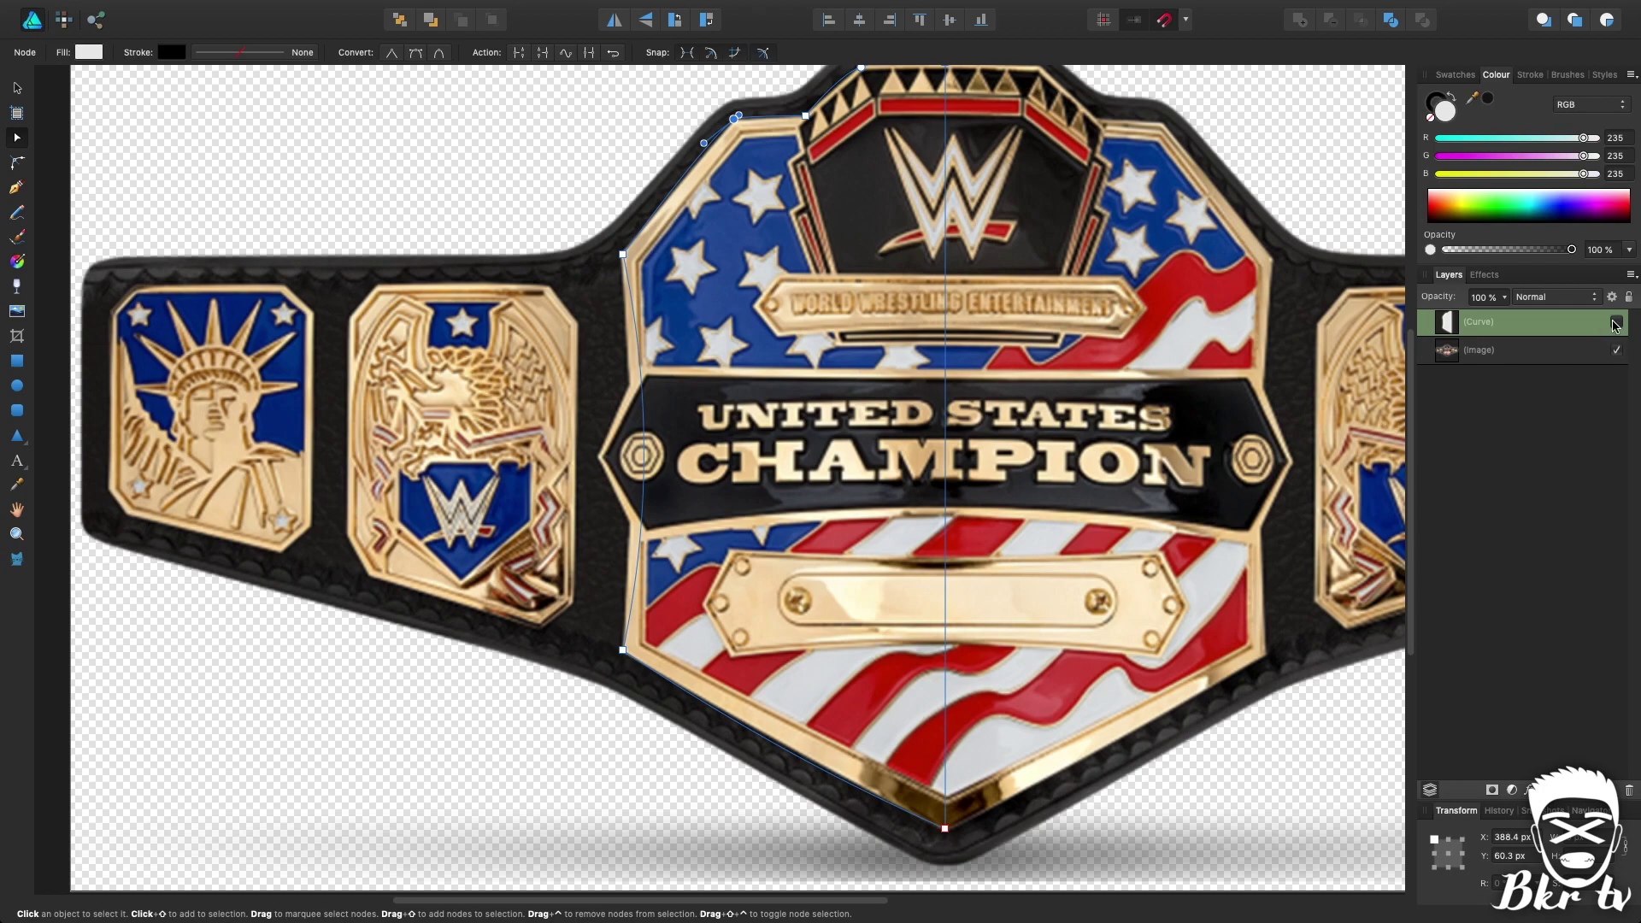
Step: Show the half-plate curve, hide the belt image, and fill the curve with the picked dark colour, RGB 20, 20, 20
left_click(1616, 321)
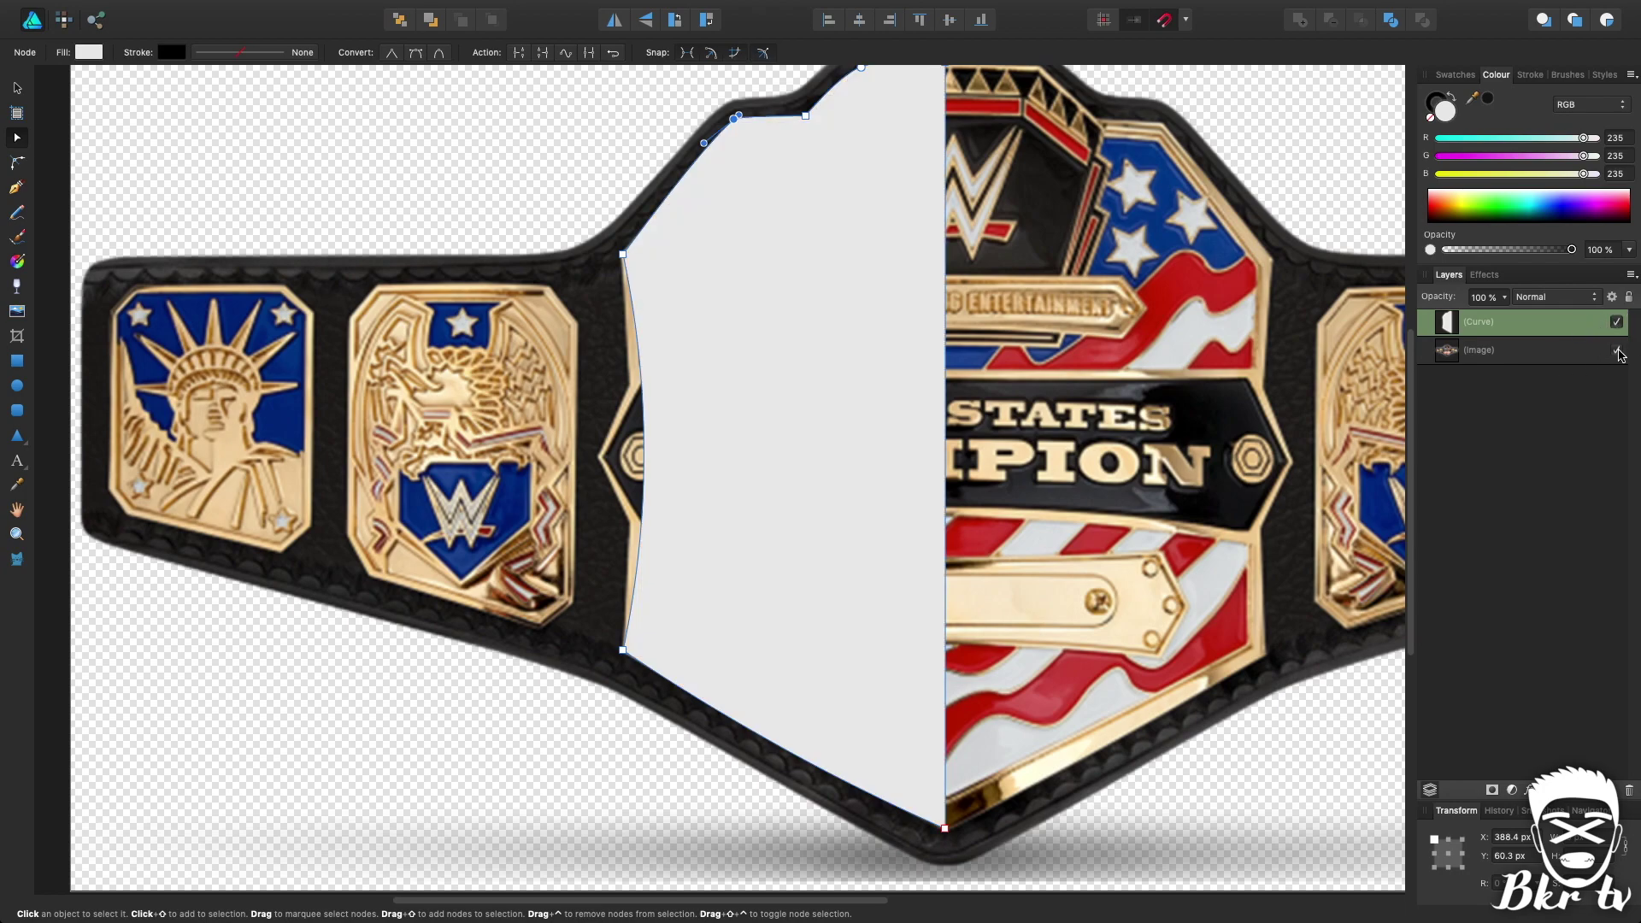
left_click(1616, 350)
scroll(1111, 229, "up", 2)
scroll(1111, 229, "right", 2)
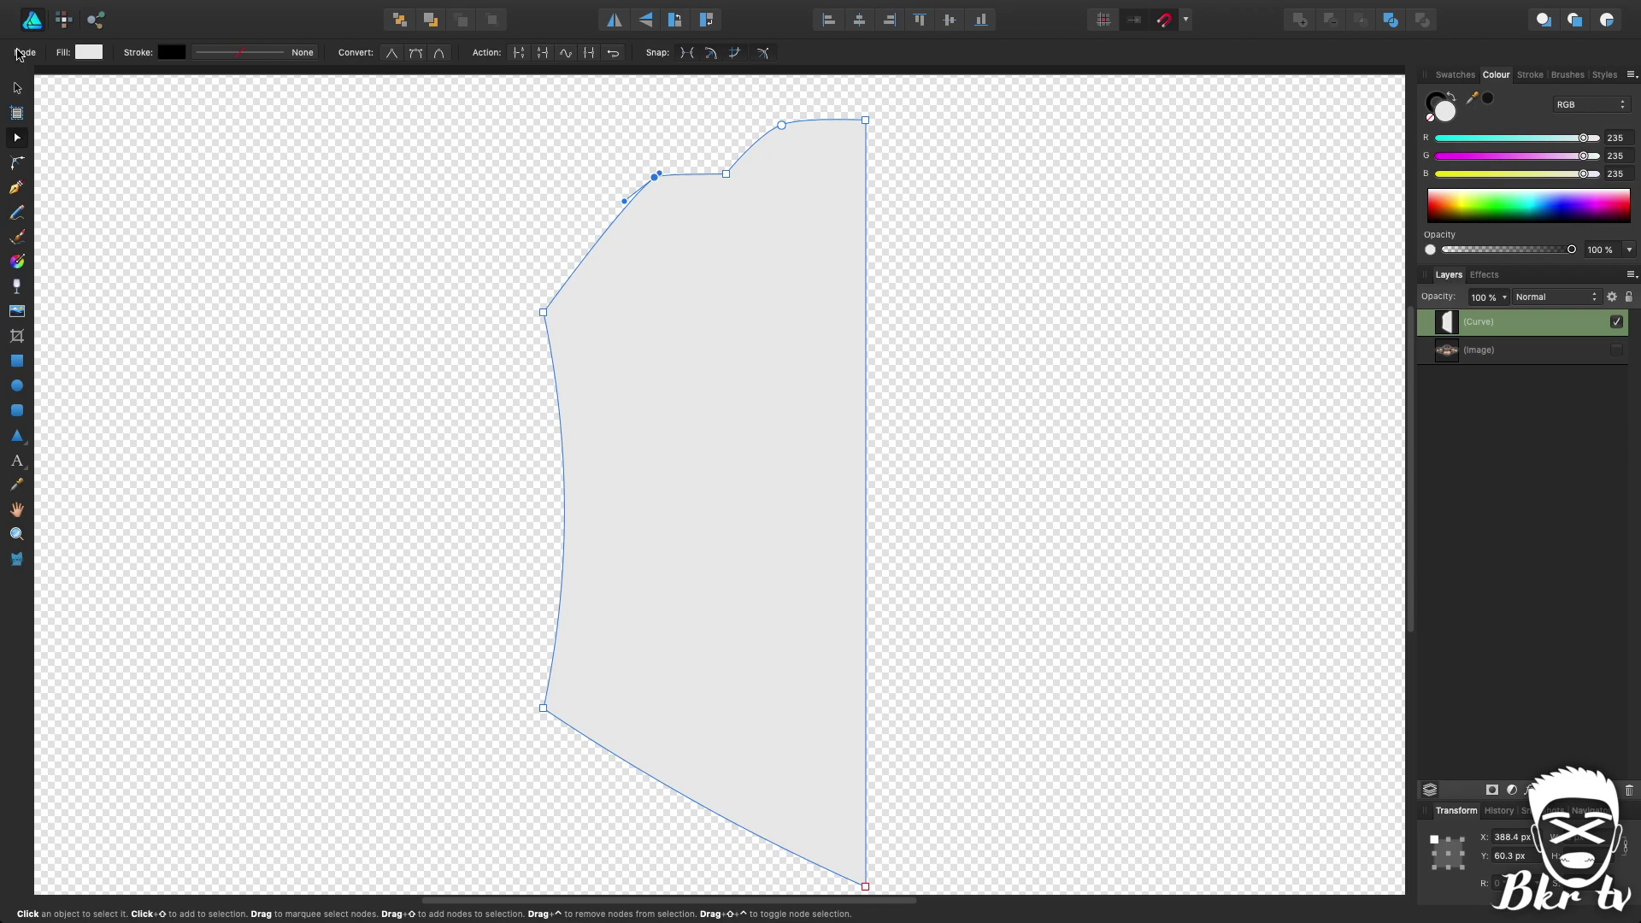
left_click(17, 88)
left_click(1488, 98)
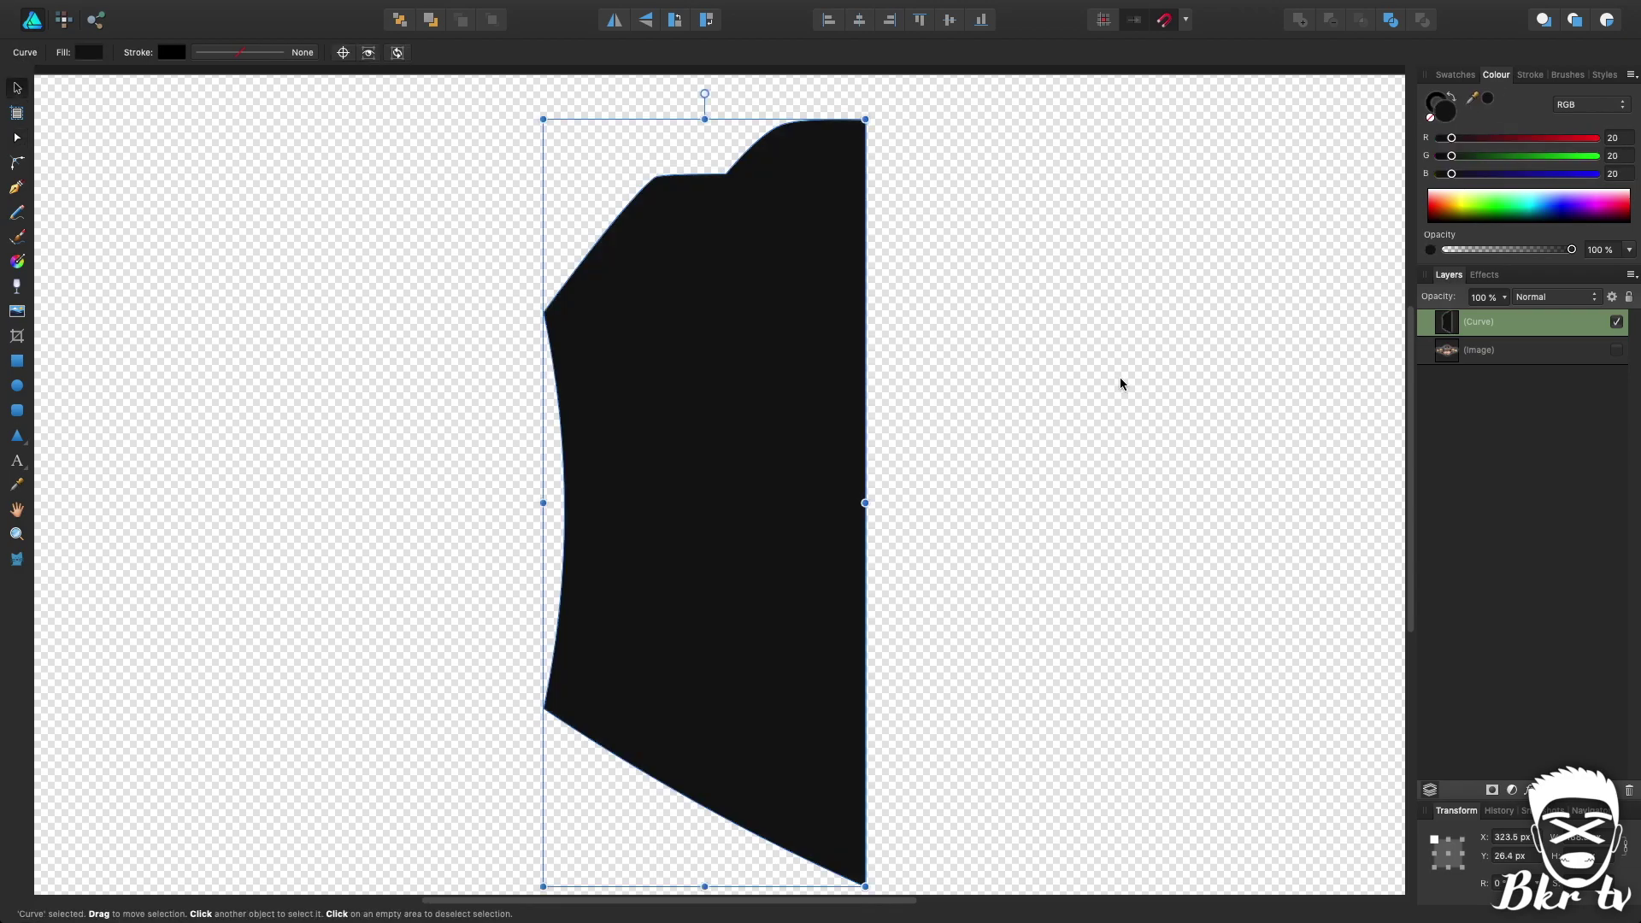
Step: Duplicate the half-plate curve, flip the copy horizontally, and align it against the original's straight centre edge
scroll(1122, 383, "down", 1)
scroll(1122, 383, "right", 2)
key("super+j")
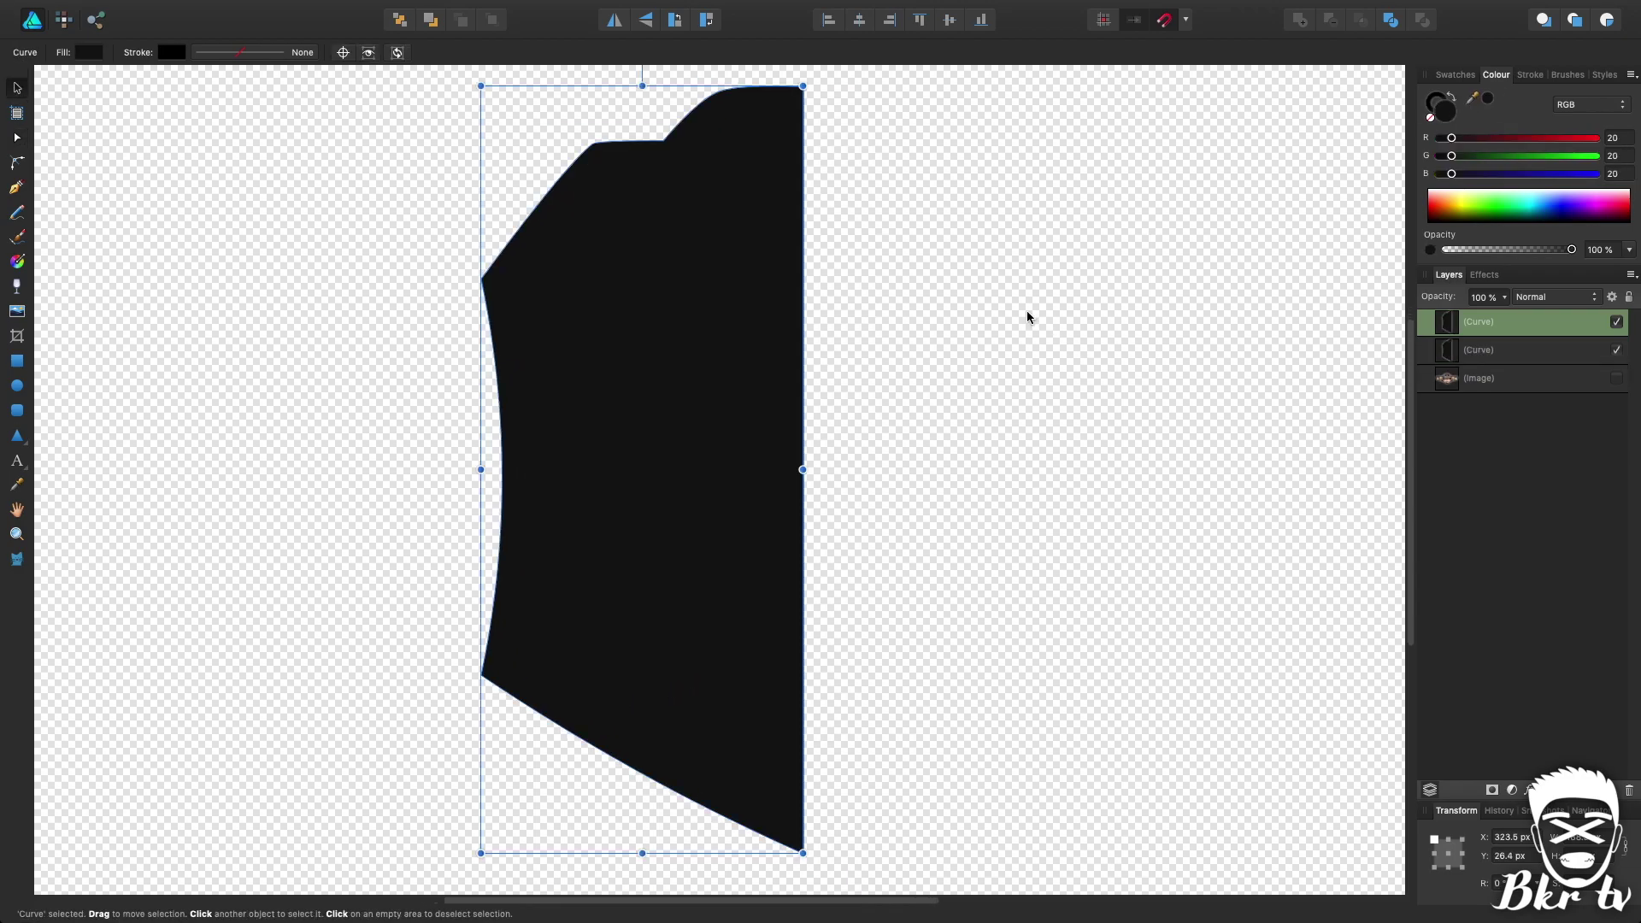
left_click(614, 19)
left_click_drag(646, 229, 934, 242)
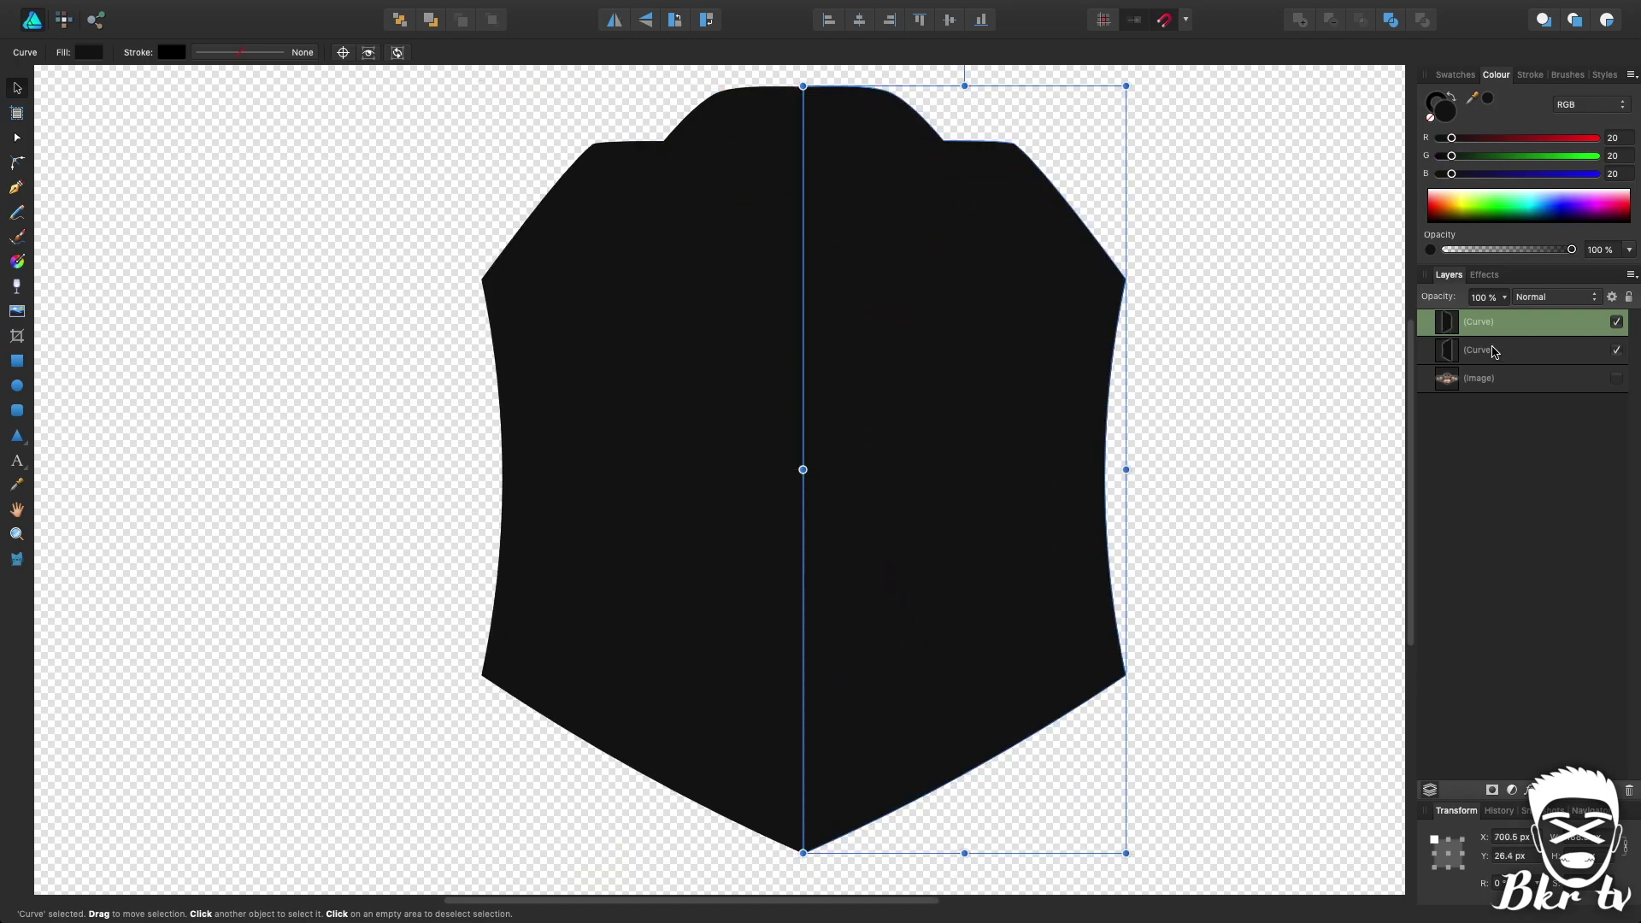
Step: Merge the two mirrored halves into one plate shape with the Add operation, and deselect it
left_click(1491, 350, "shift")
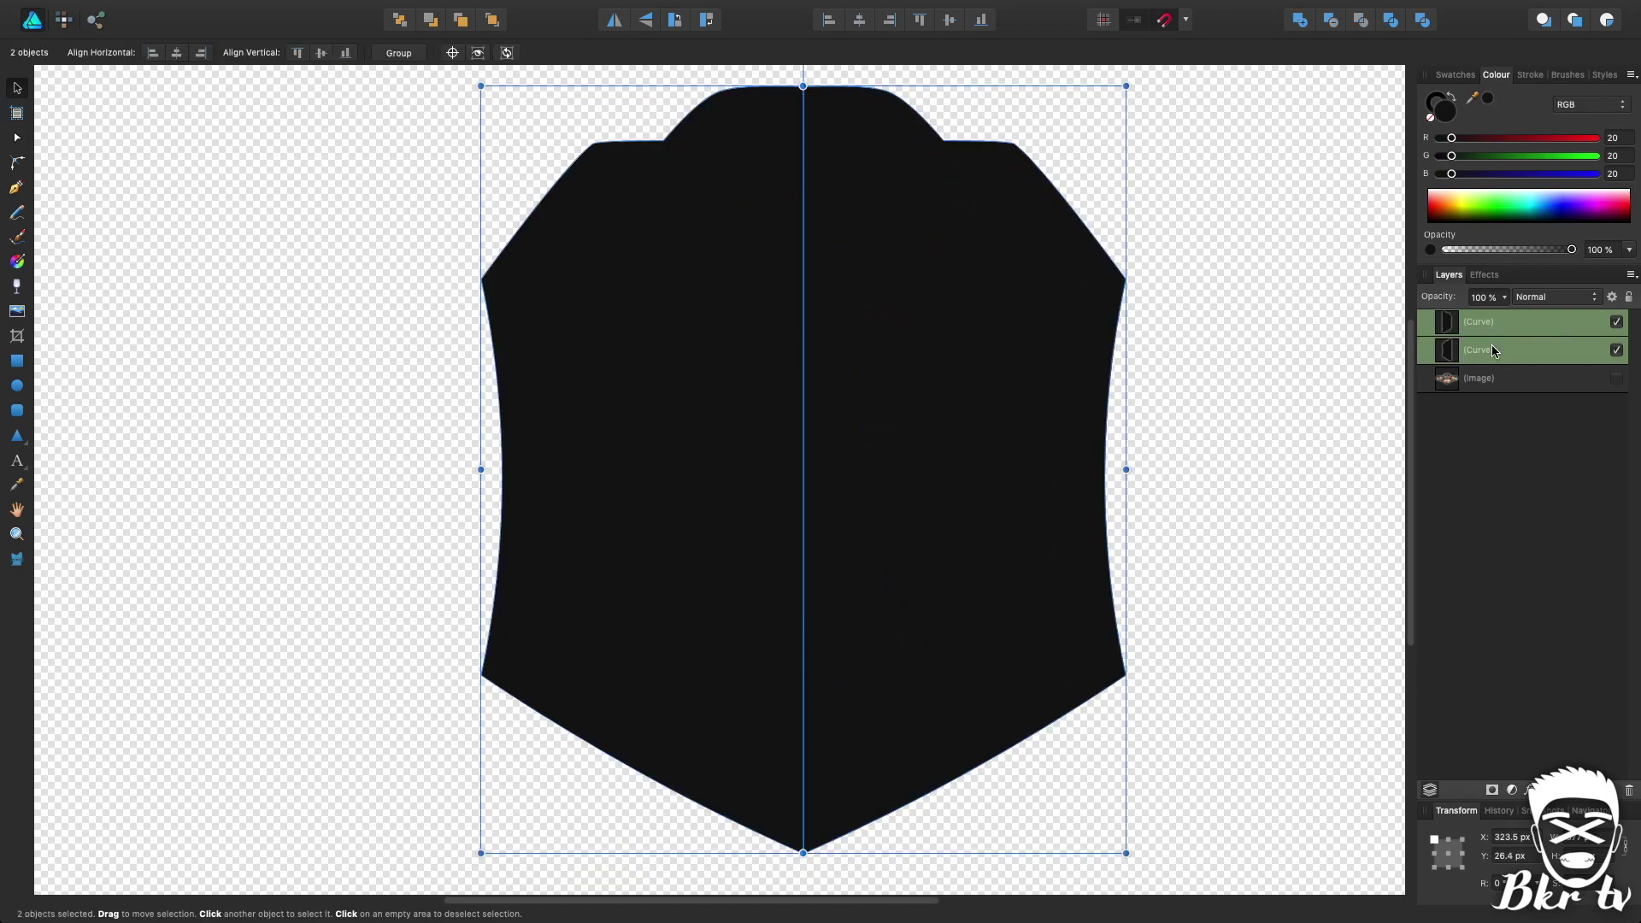
left_click(1301, 20)
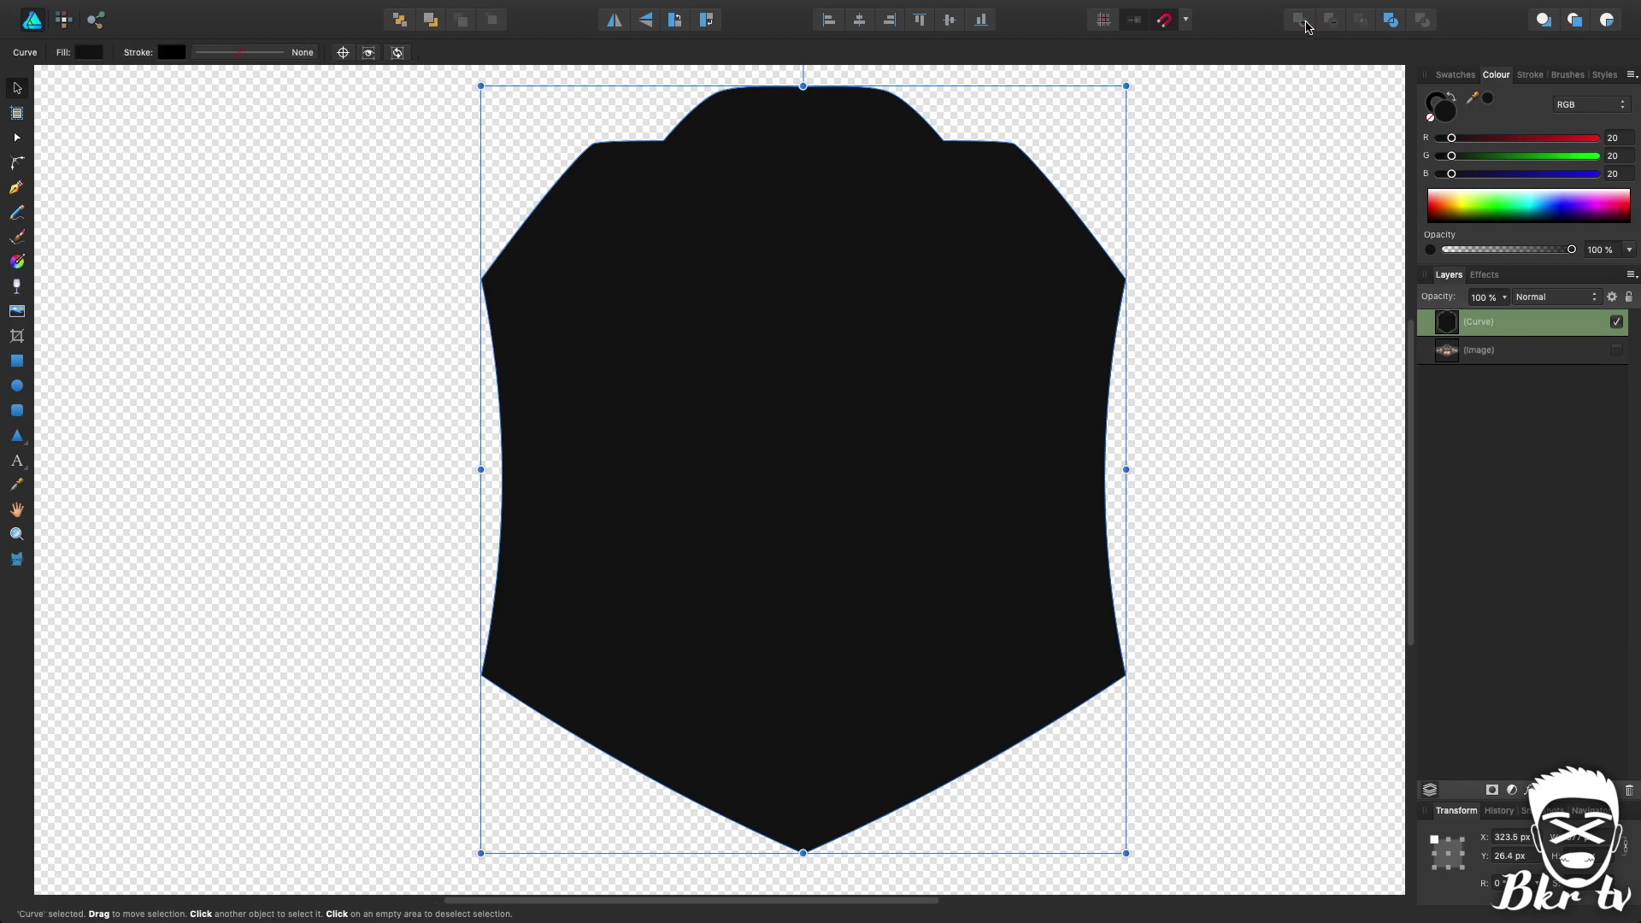
left_click(1252, 173)
key("super+0")
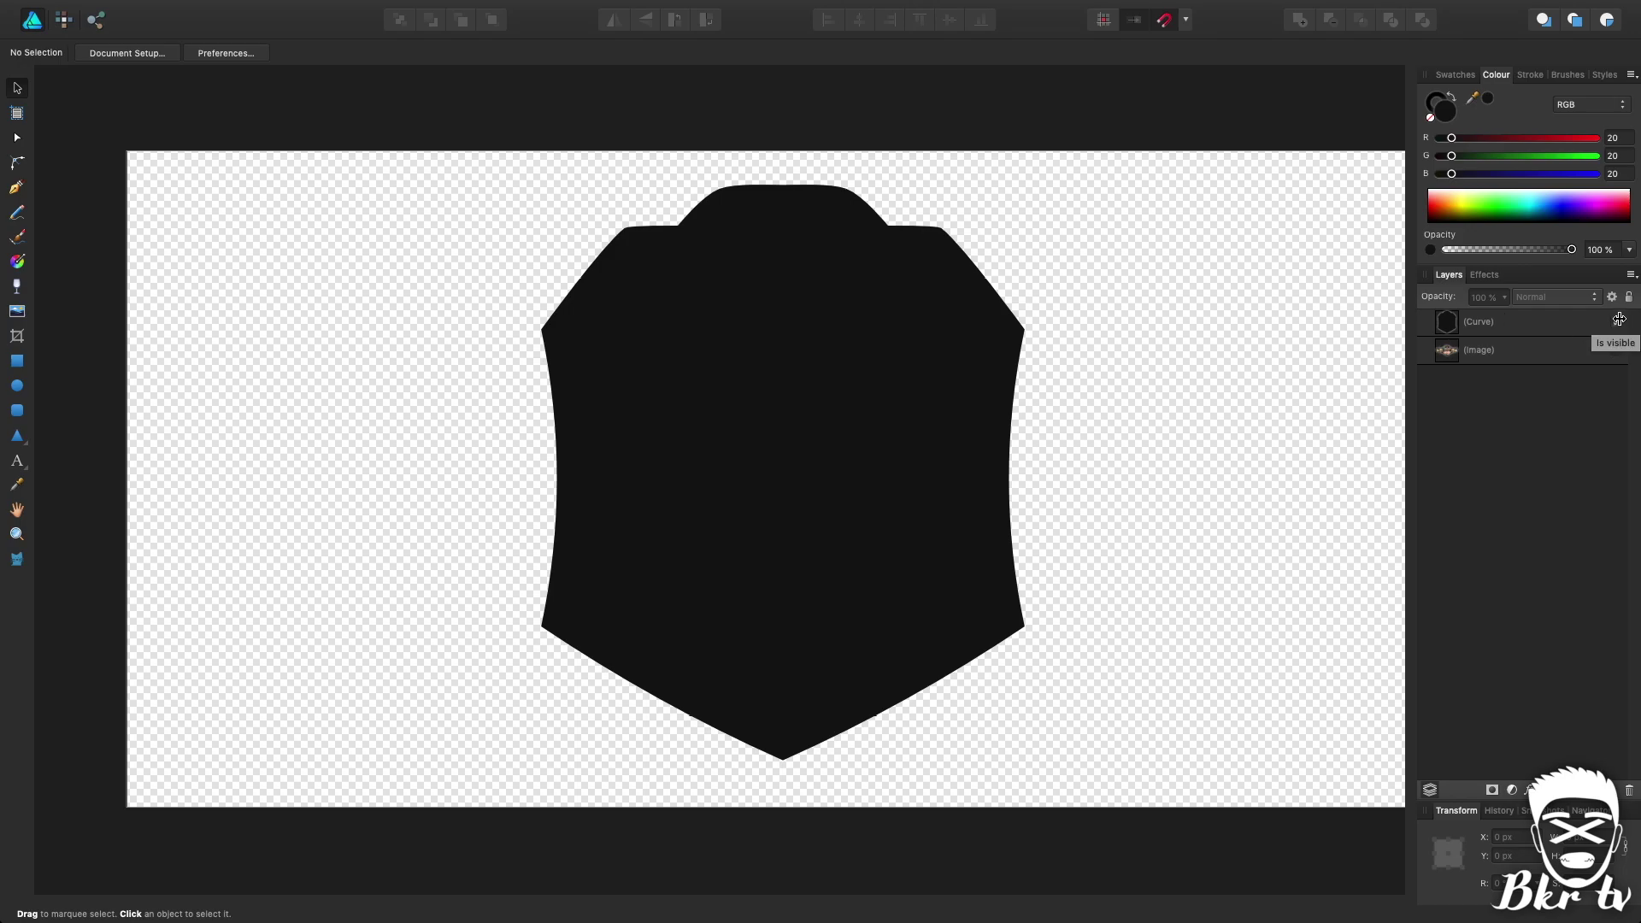
Step: Duplicate the merged plate shape four times in place
left_click(1558, 335)
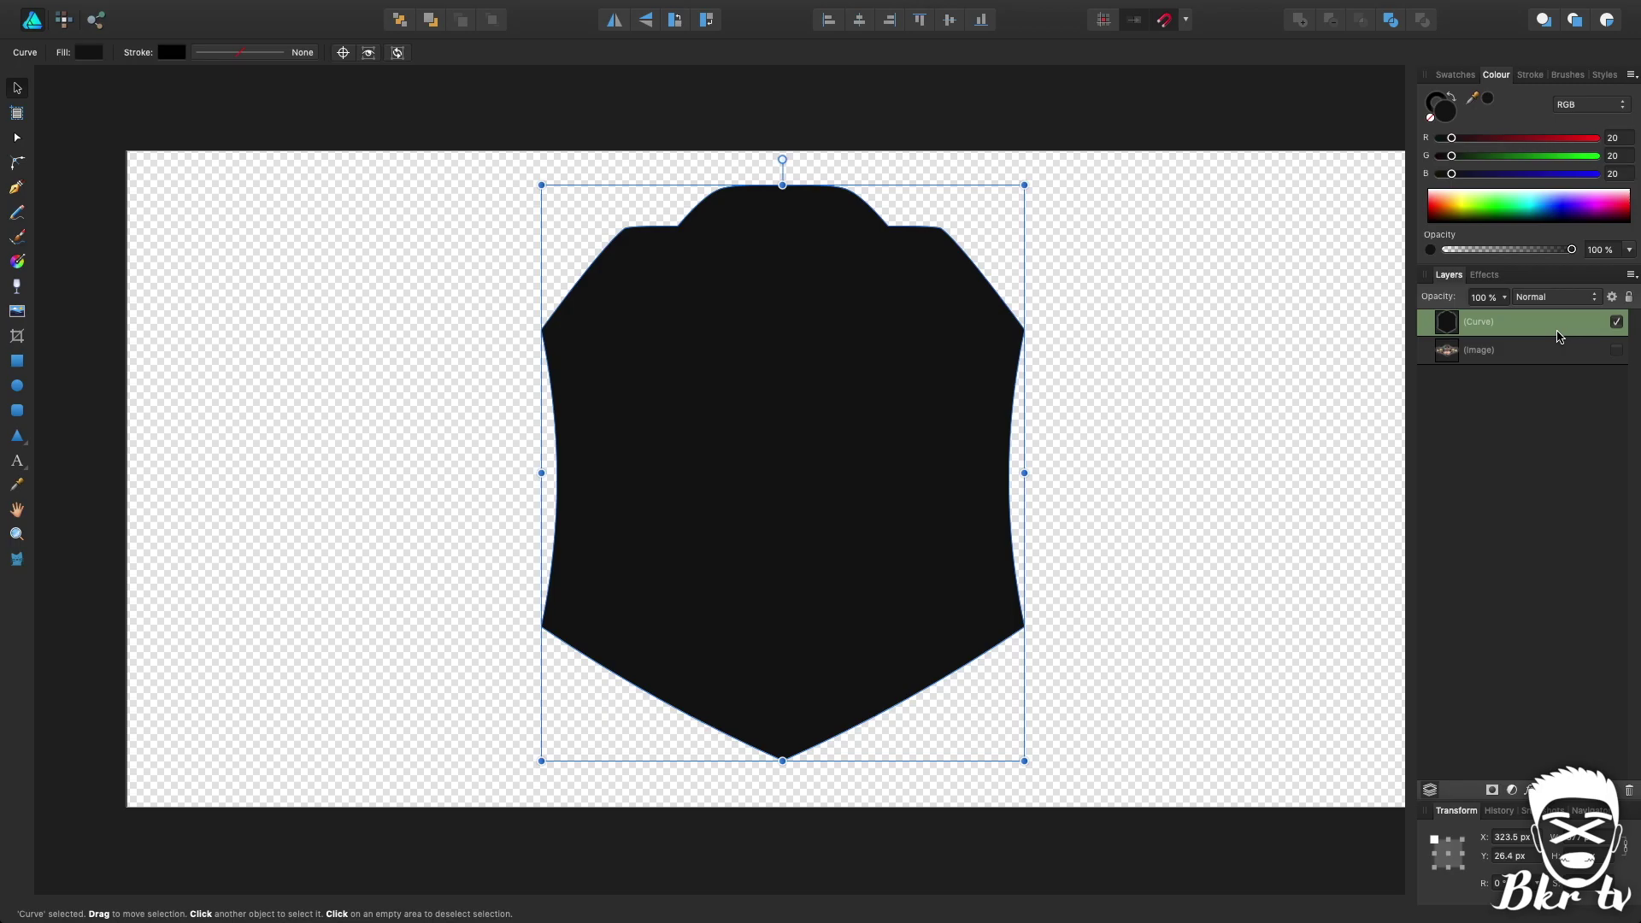
key("super+j")
key("super+j")
key("super+j")
key("super+j")
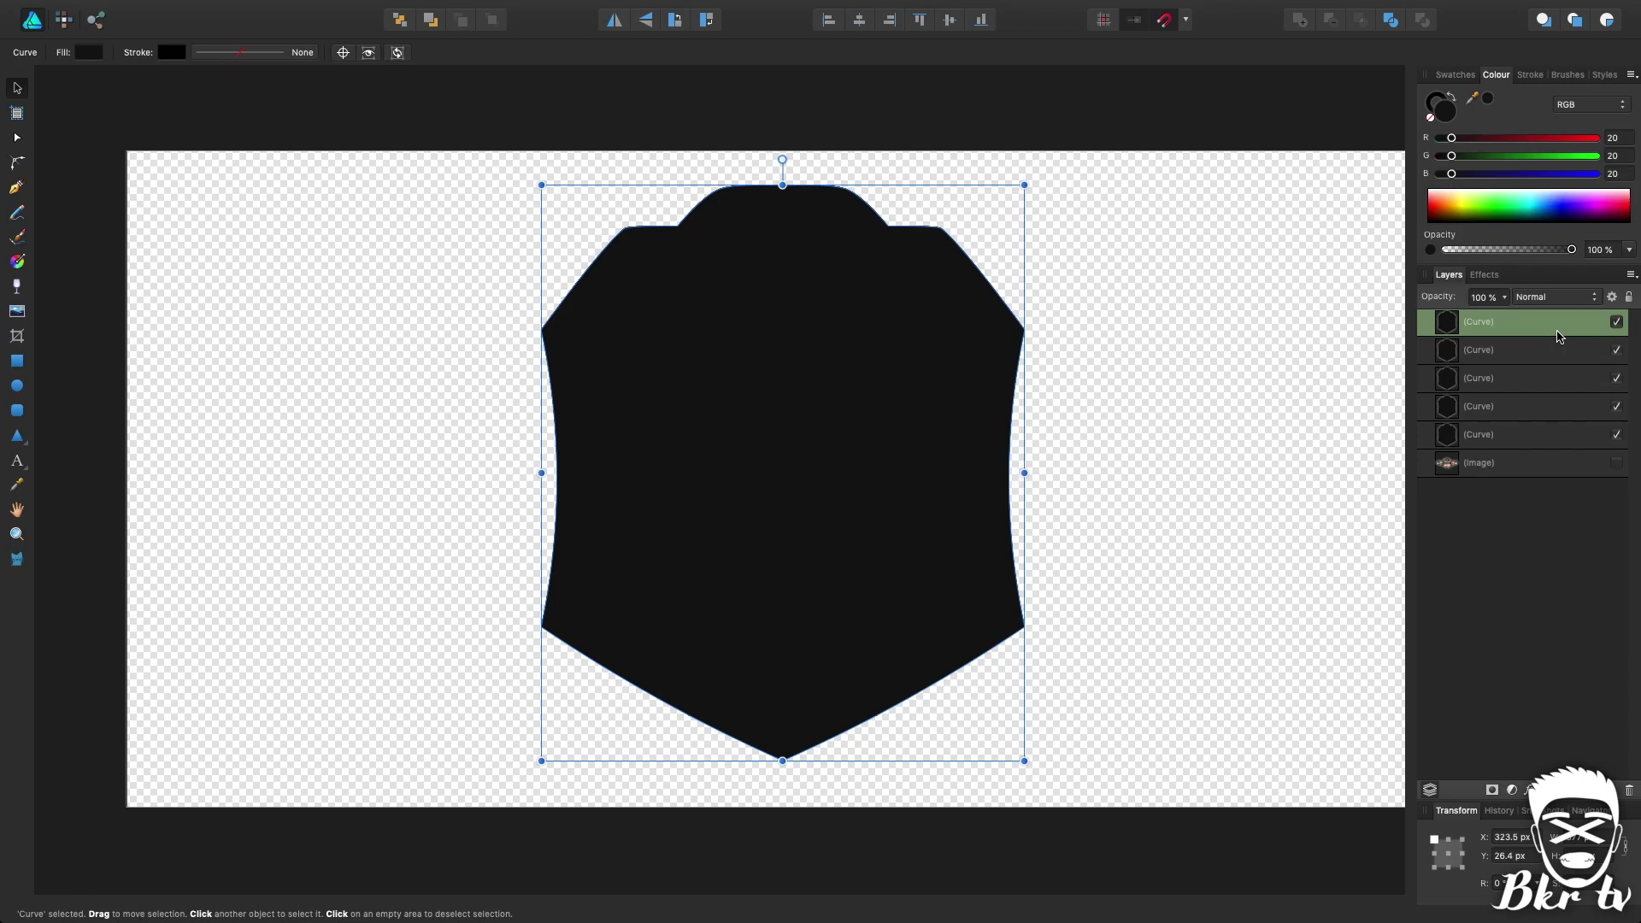
Step: Give the second-lowest plate curve a solid black stroke 30 pt wide
left_click(1509, 405)
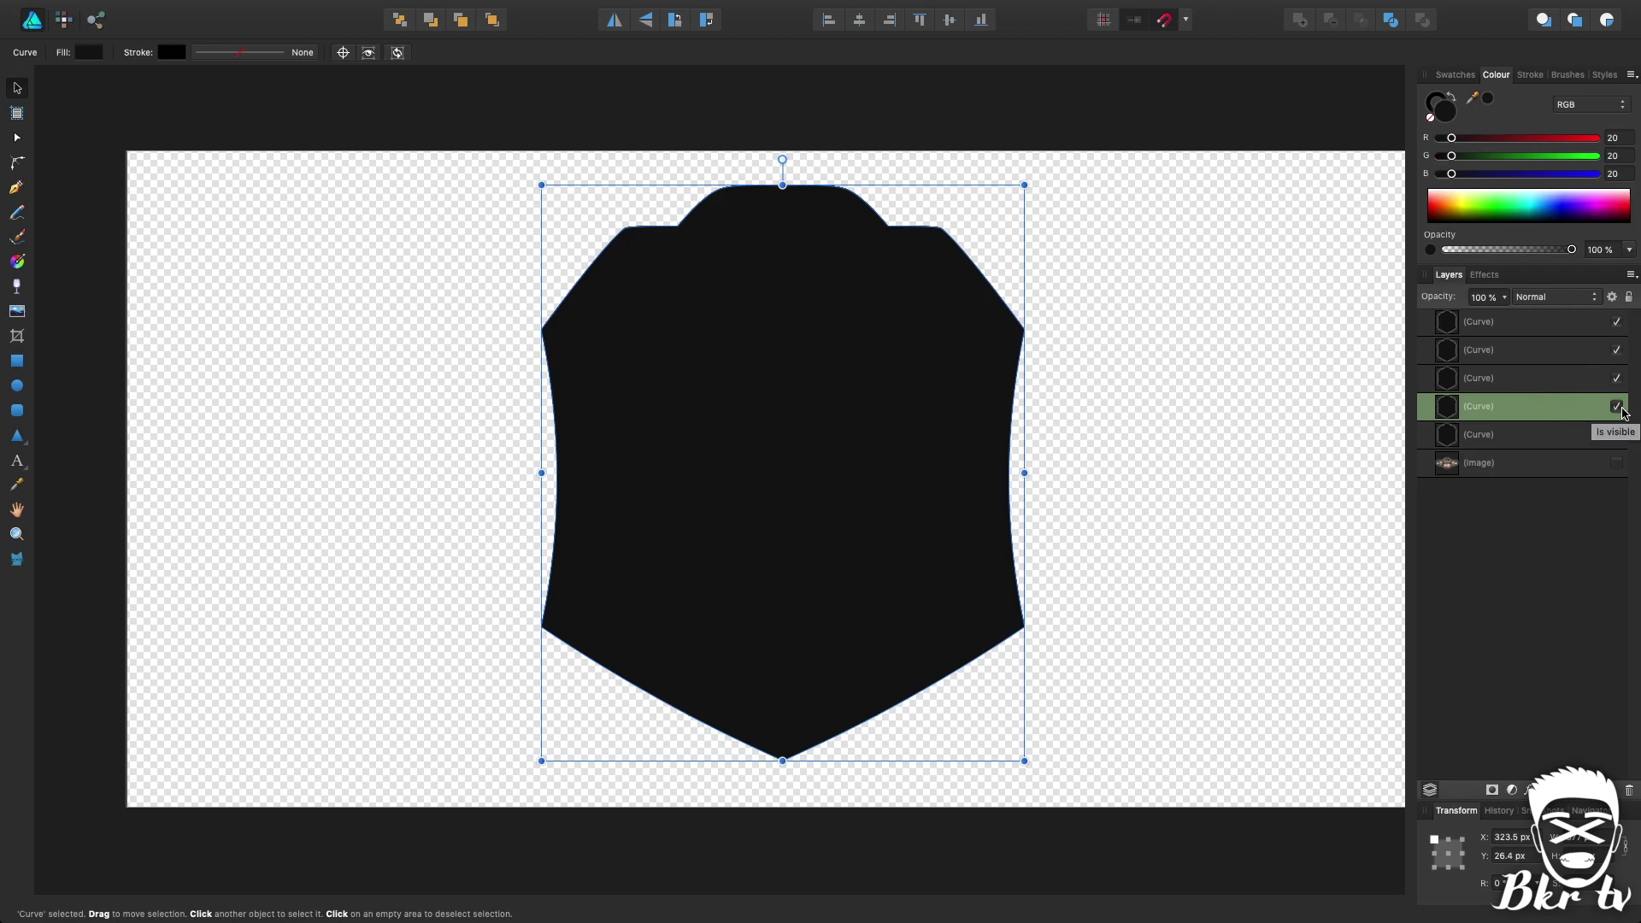
left_click(1539, 80)
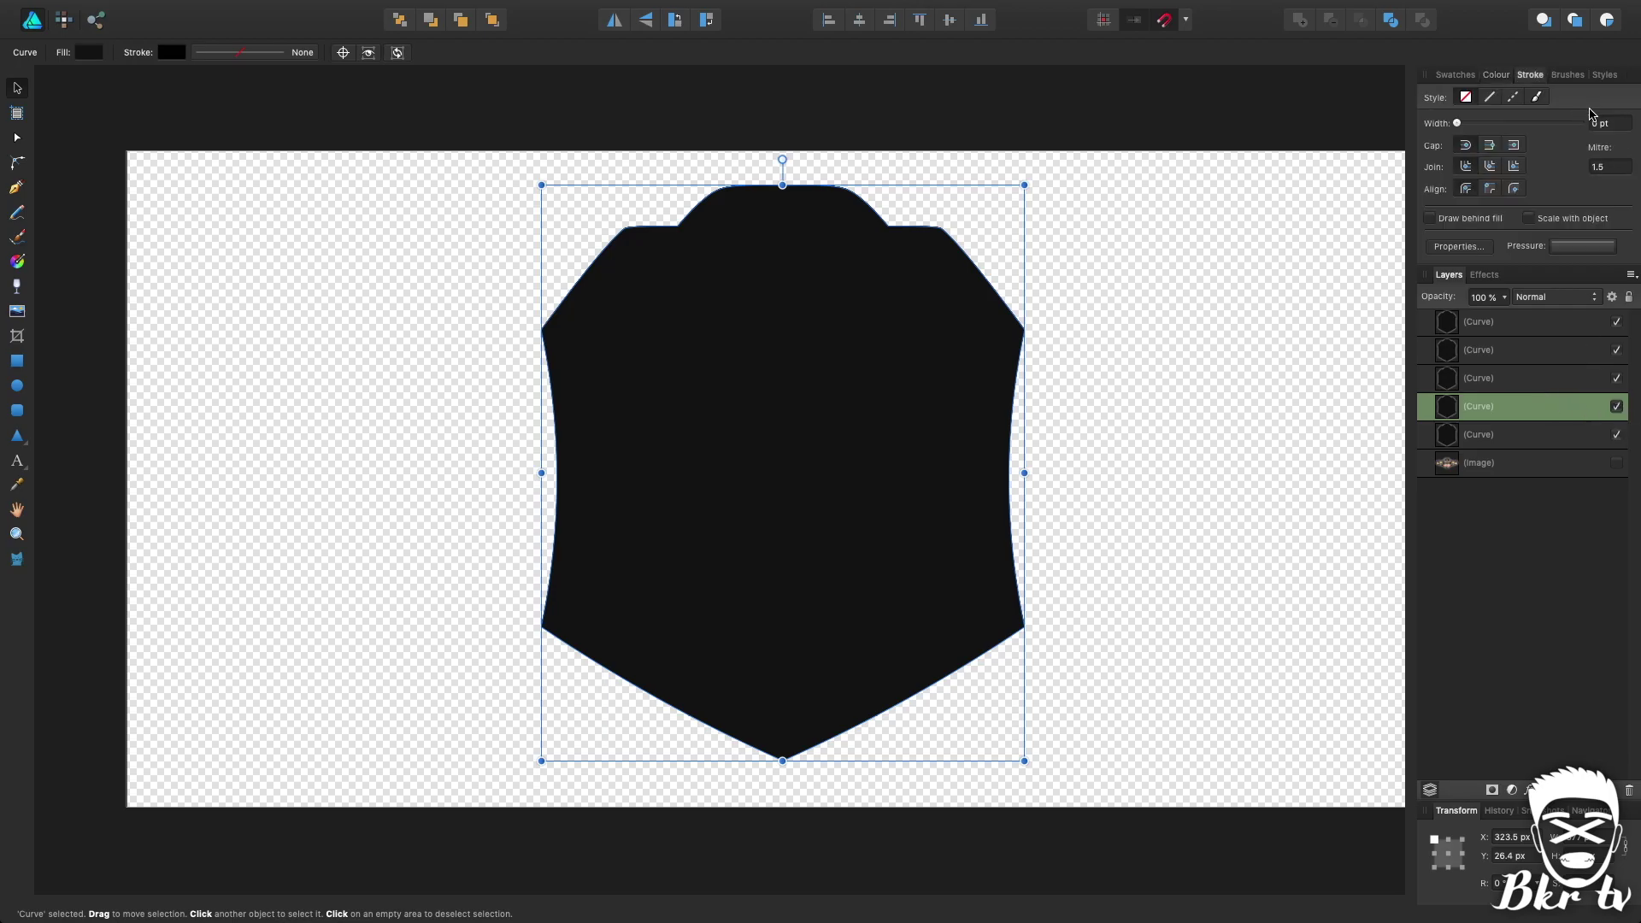
scroll(1617, 128, "up", 9)
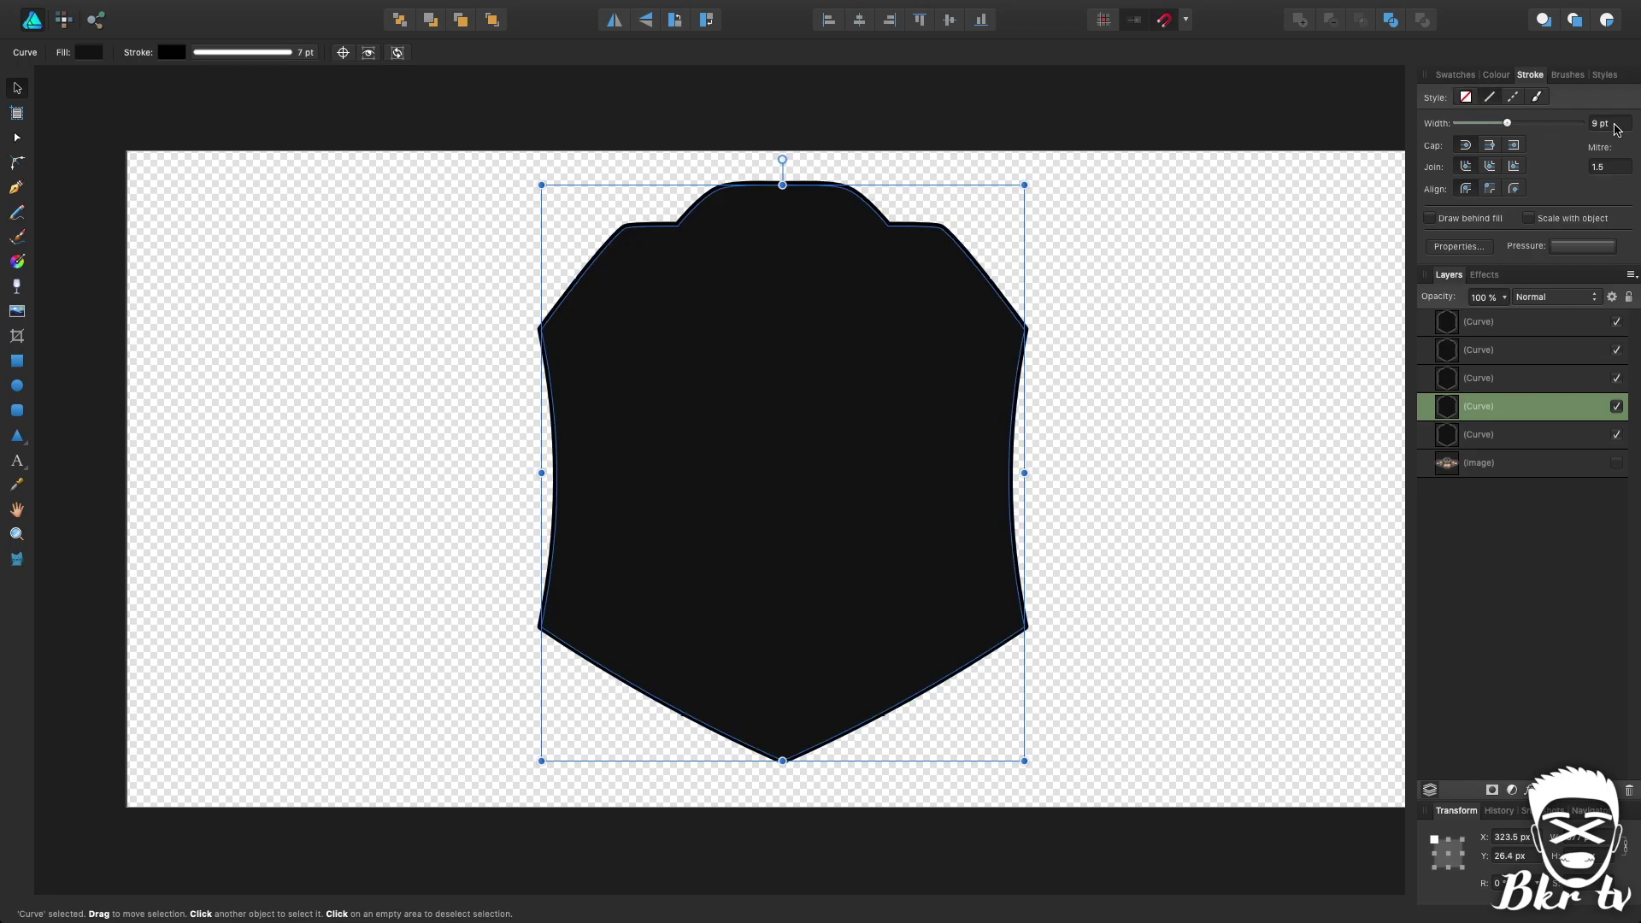
scroll(1617, 129, "up", 12)
scroll(1617, 128, "up", 9)
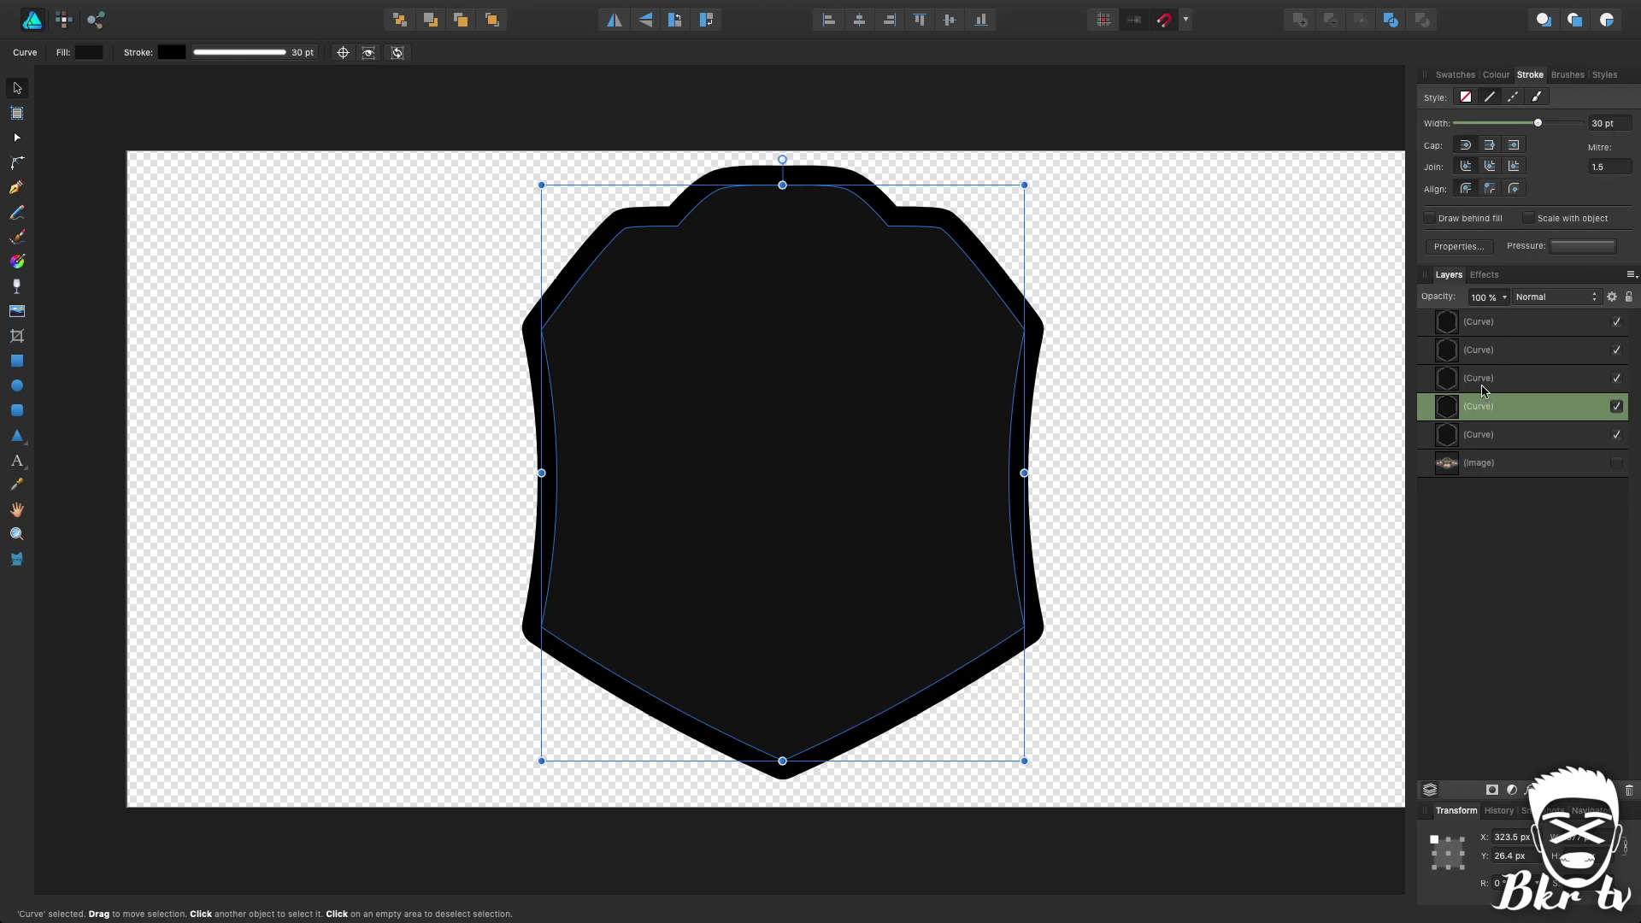
Step: Remove the stroke from the second-lowest plate curve and hide that curve
left_click(1466, 96)
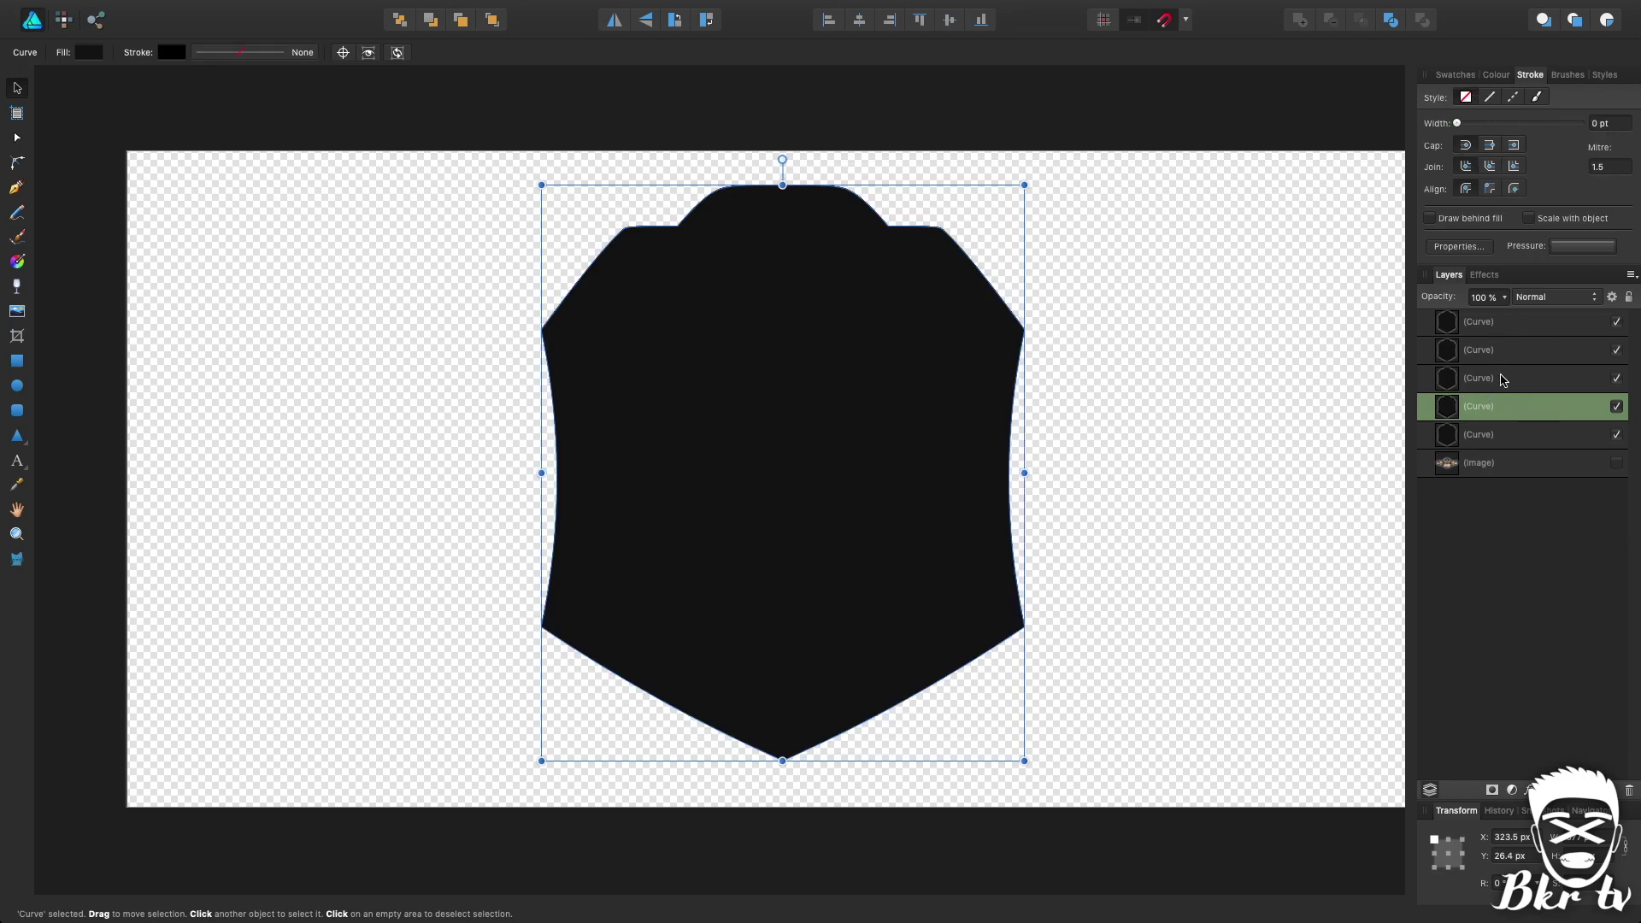
left_click(1616, 406)
Step: Remove the fill from the top three plate curves and align their strokes to the inside
left_click(1518, 376)
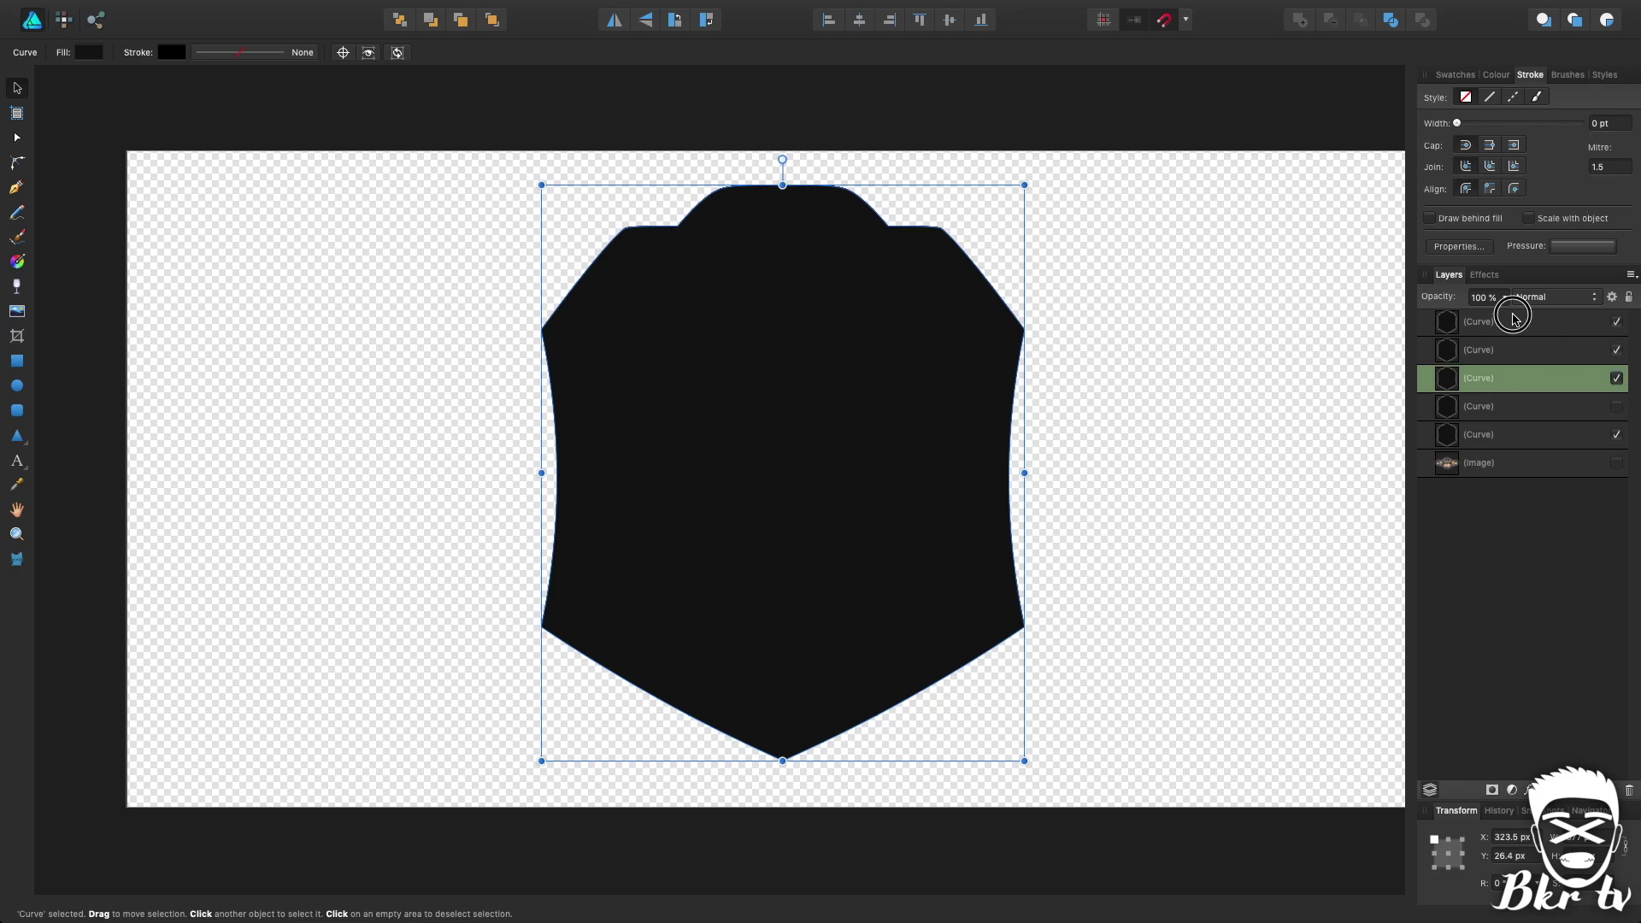
left_click(1515, 320, "shift")
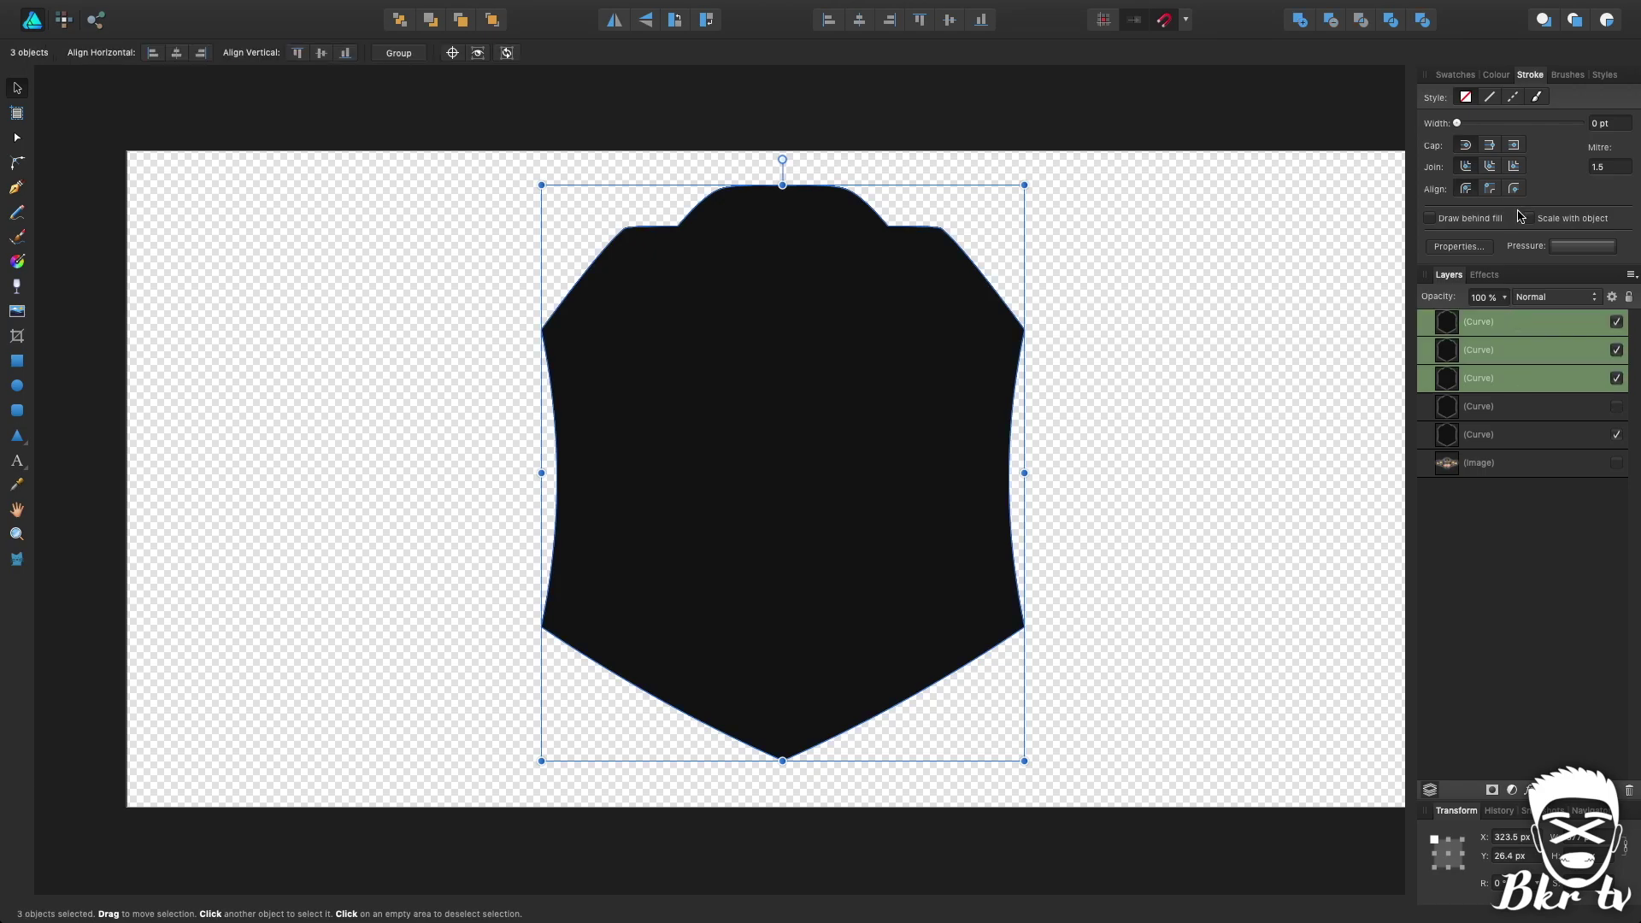
left_click(1496, 74)
left_click(1432, 119)
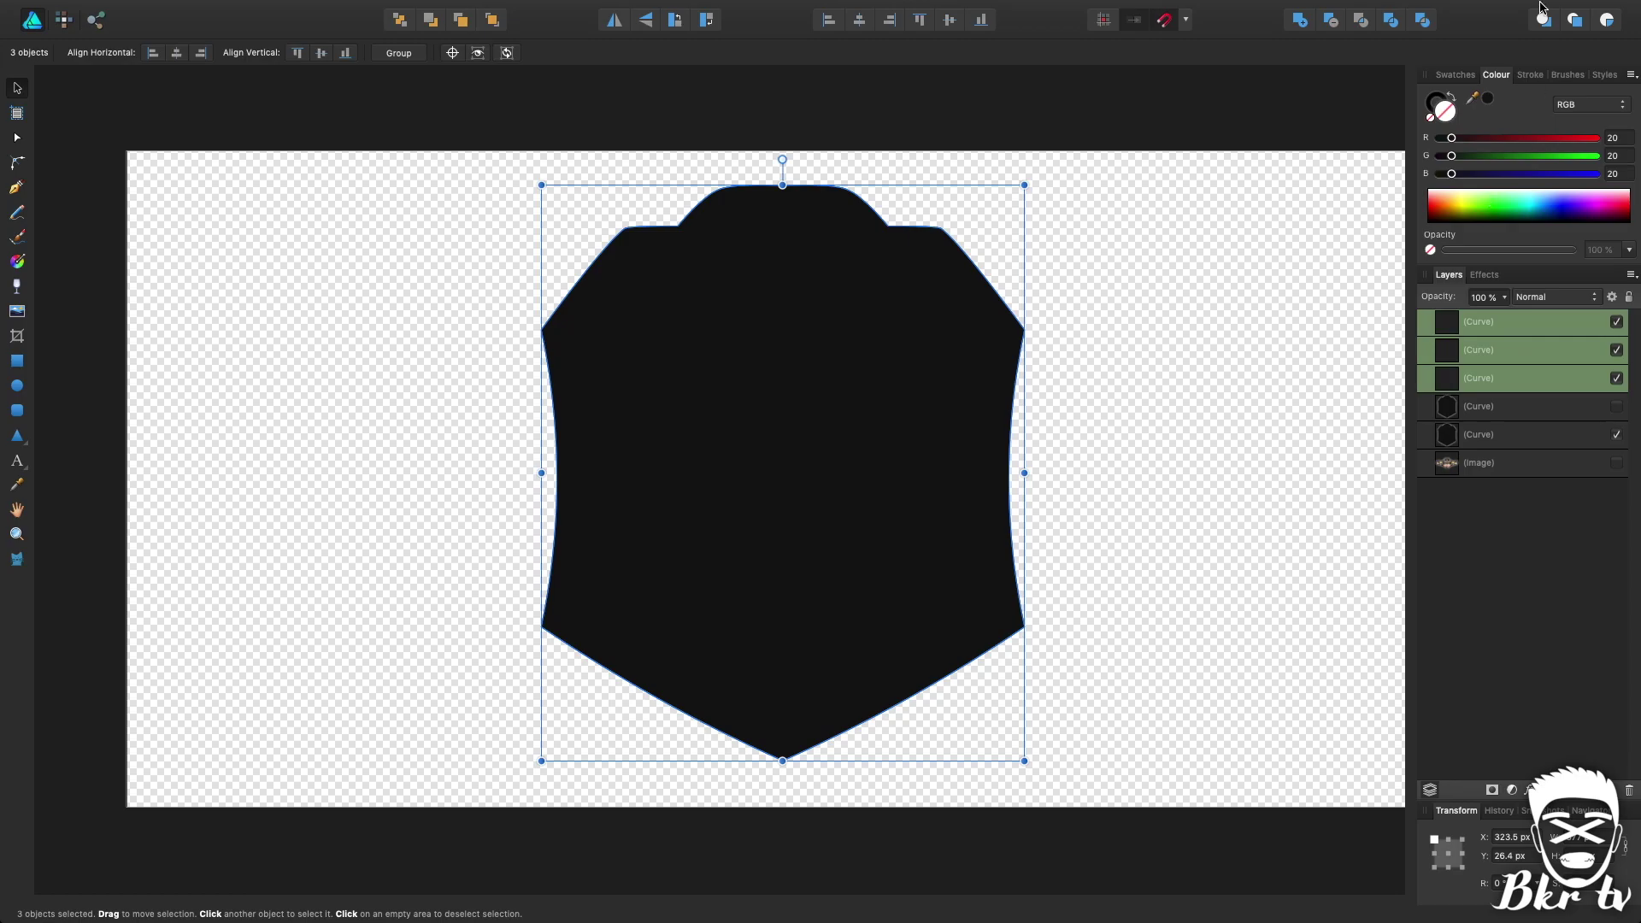
left_click(1530, 75)
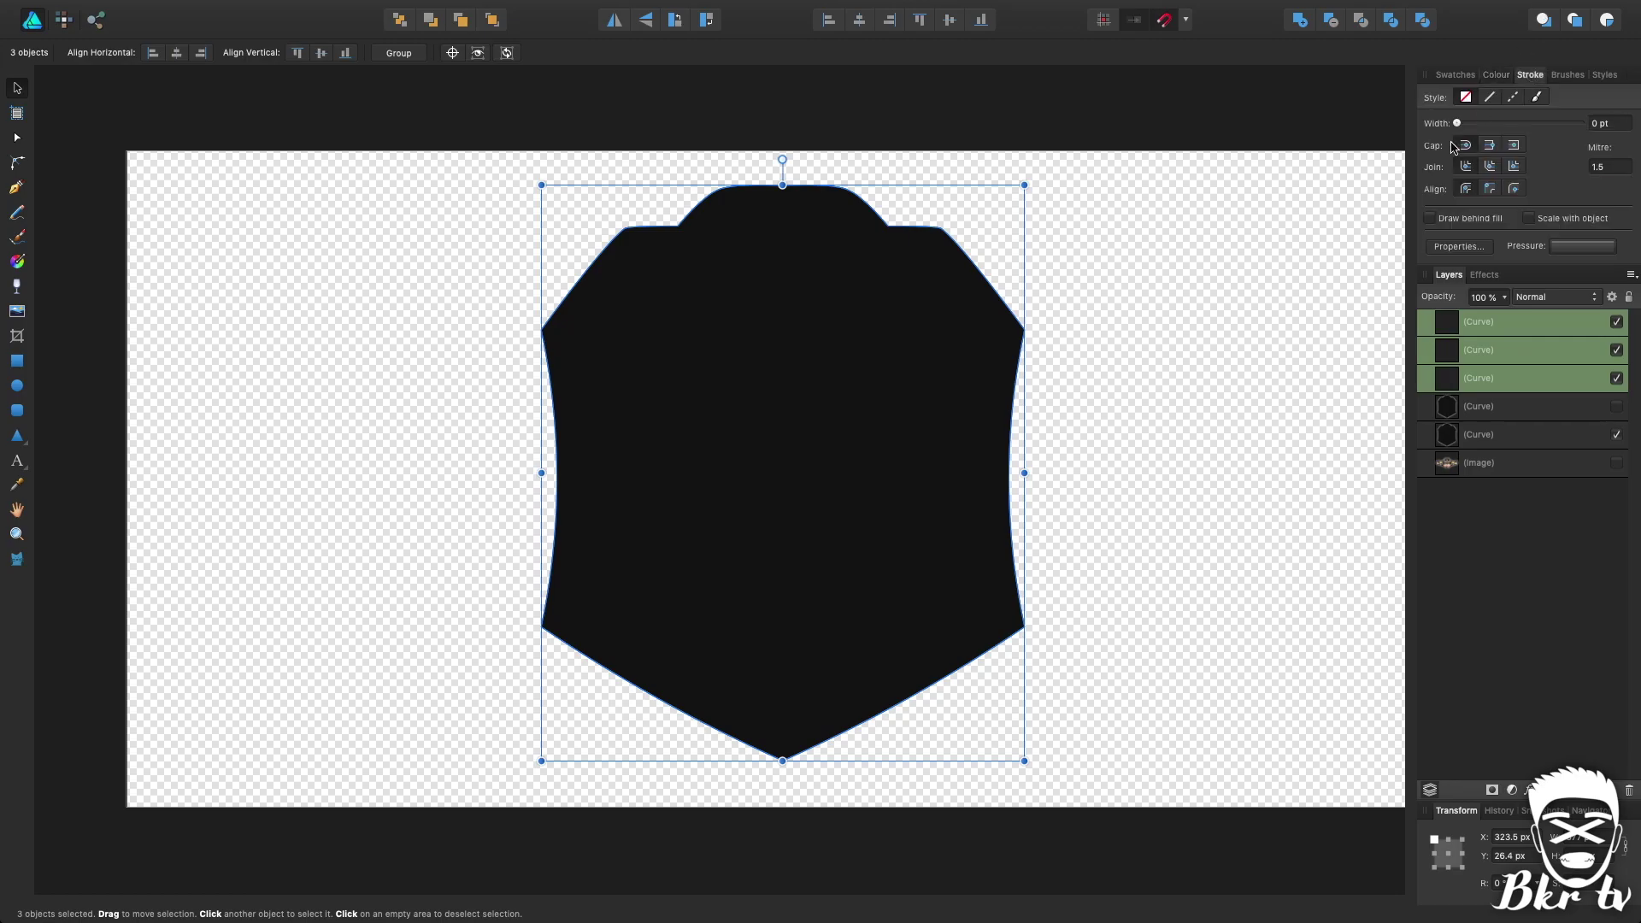
left_click(1489, 190)
Step: Give the top three plate curves strokes of 10 pt, 20 pt and 30 pt, in order from the uppermost layer down
left_click(1492, 322)
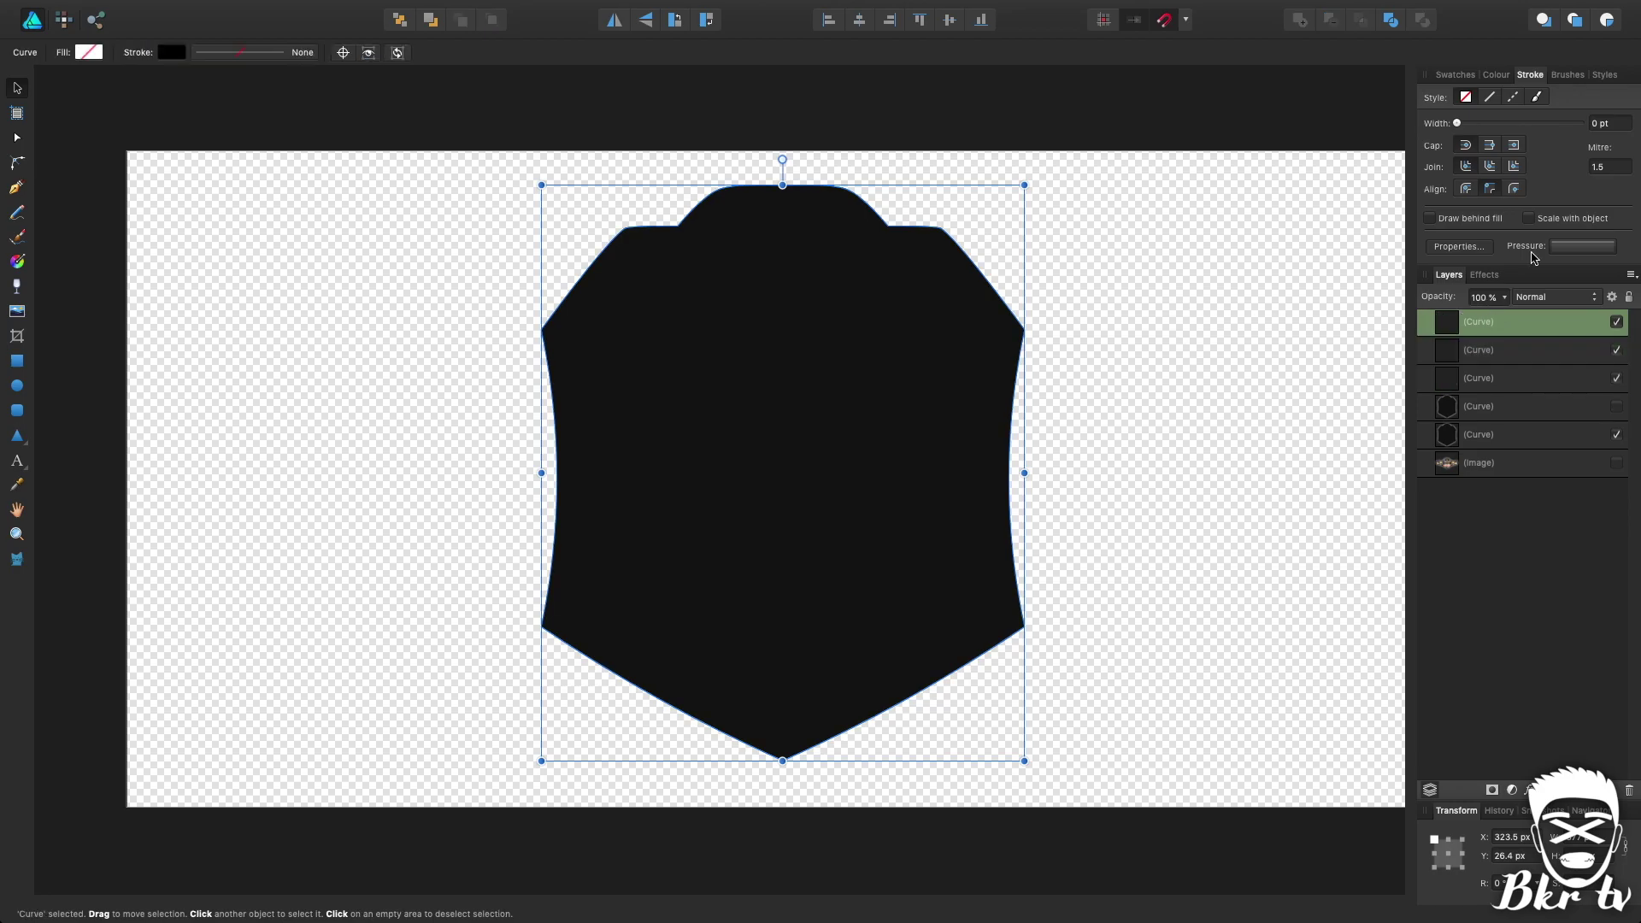
scroll(1620, 124, "up", 10)
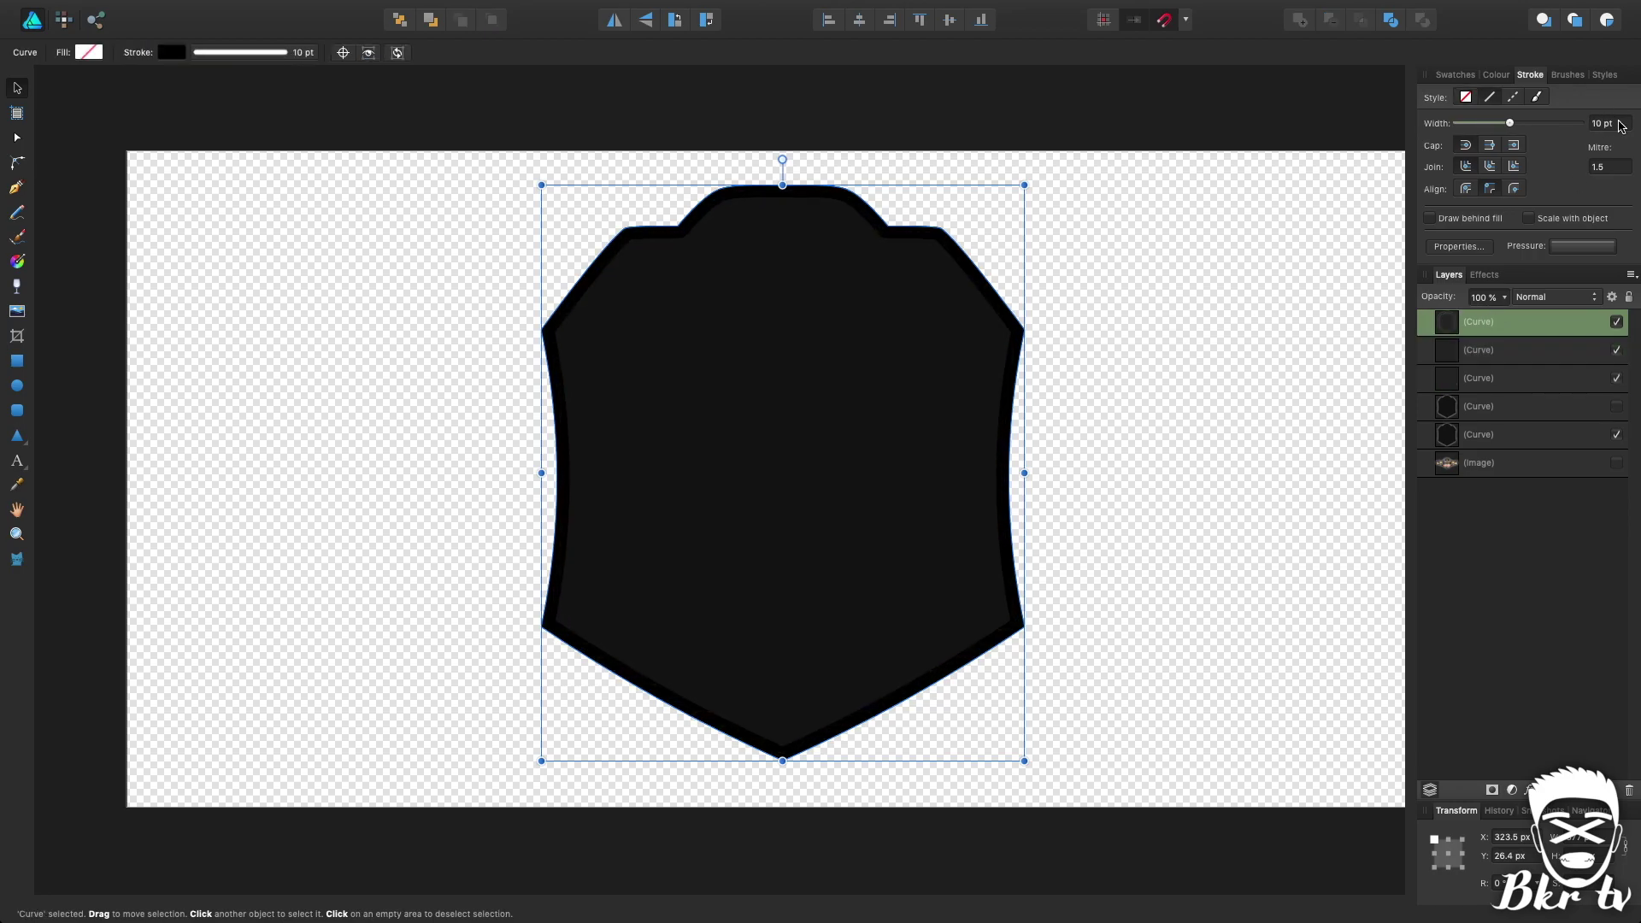
left_click(1552, 349)
scroll(1619, 125, "up", 5)
scroll(1620, 126, "up", 15)
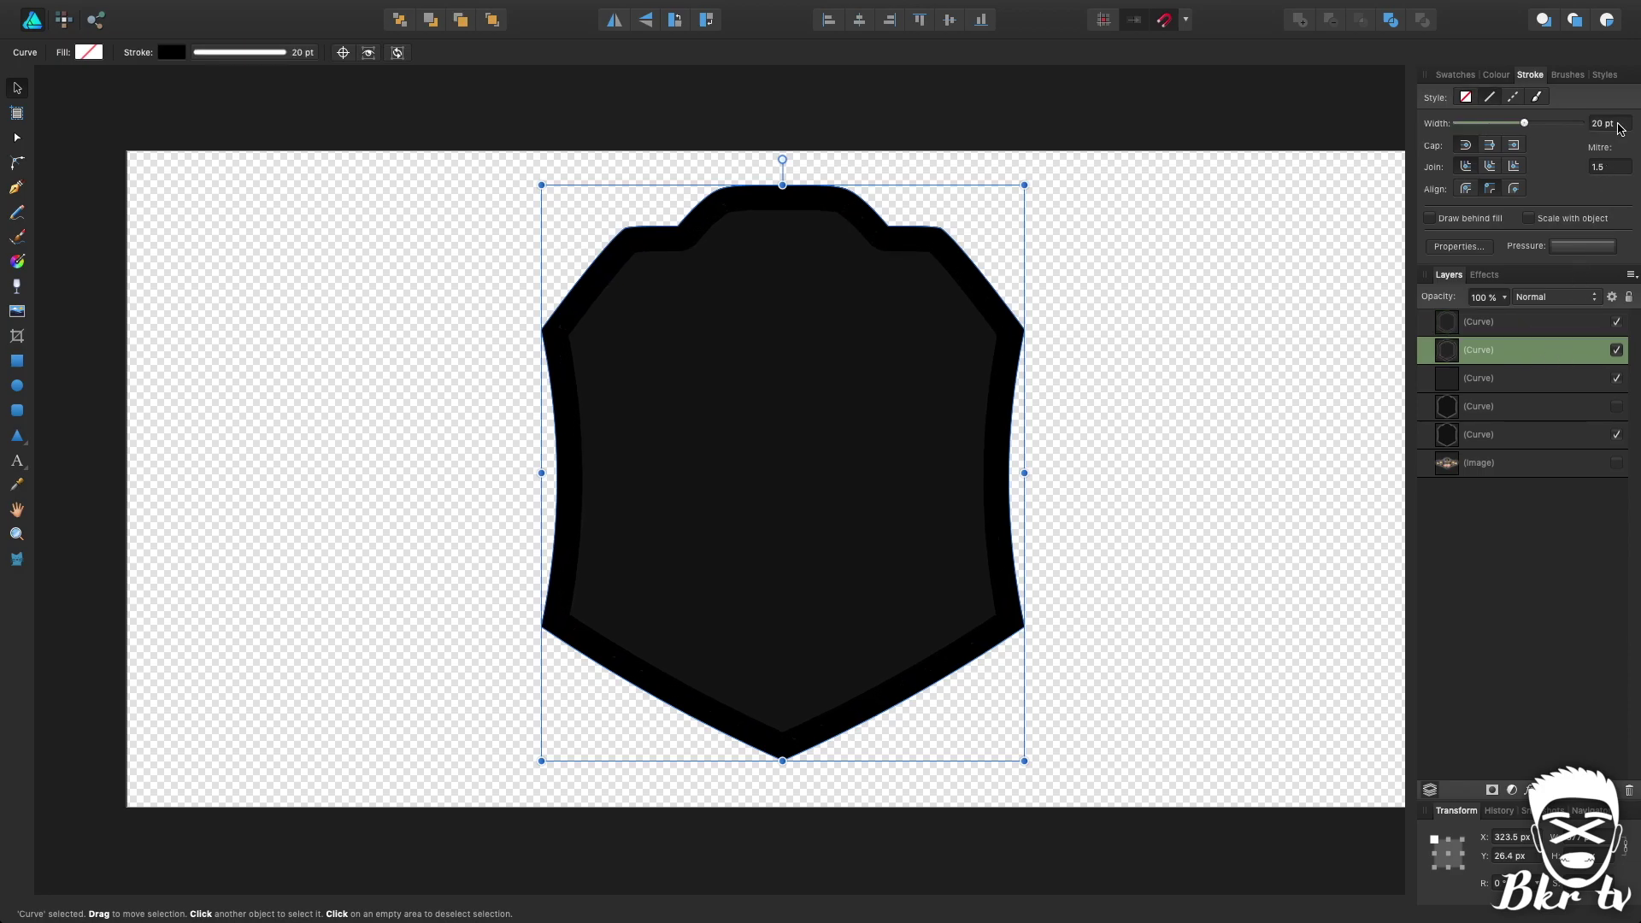
left_click(1531, 376)
left_click(1607, 123)
type("30")
key("Return")
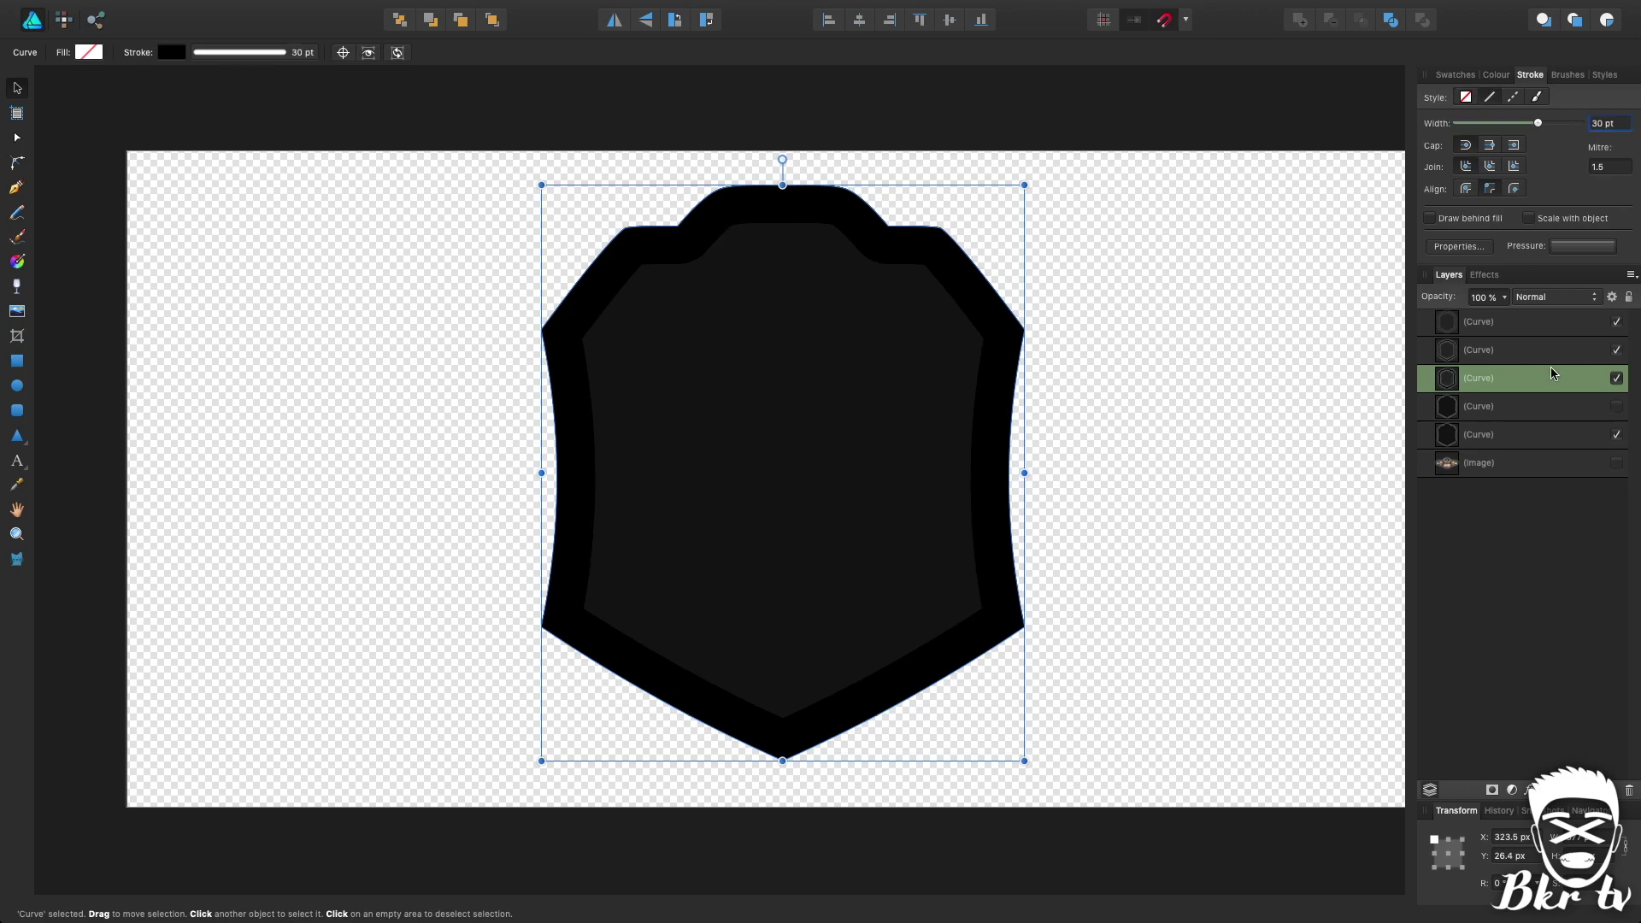
Step: Set the blend mode of the curve with the 20 pt stroke to Erase, and deselect it
left_click(1504, 347)
left_click(1545, 297)
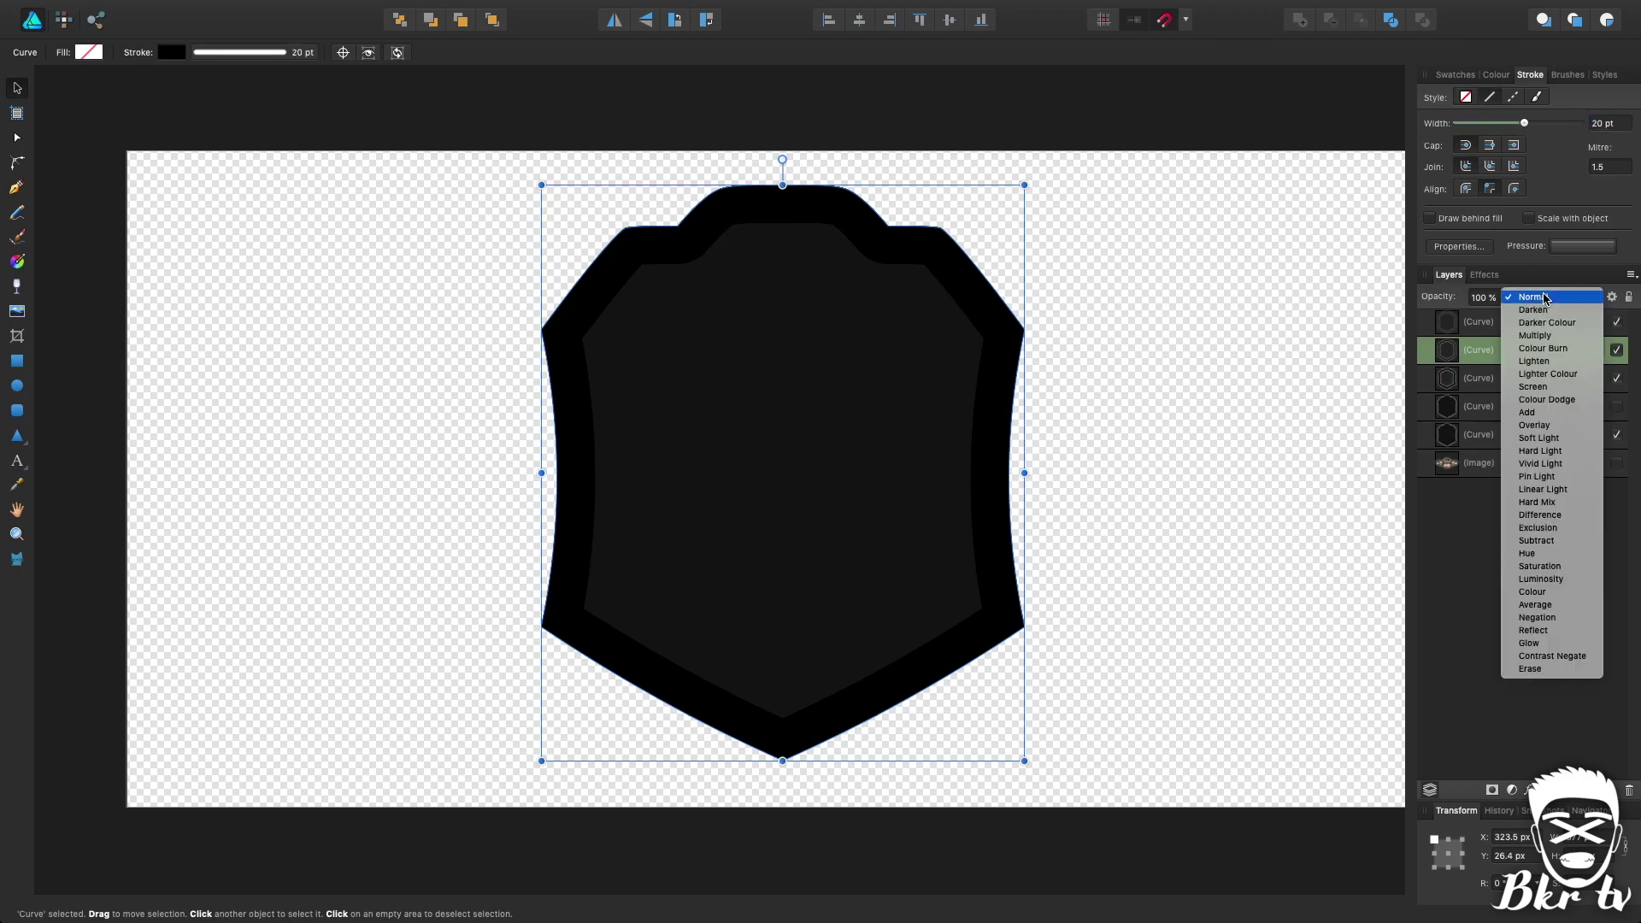
left_click(1530, 668)
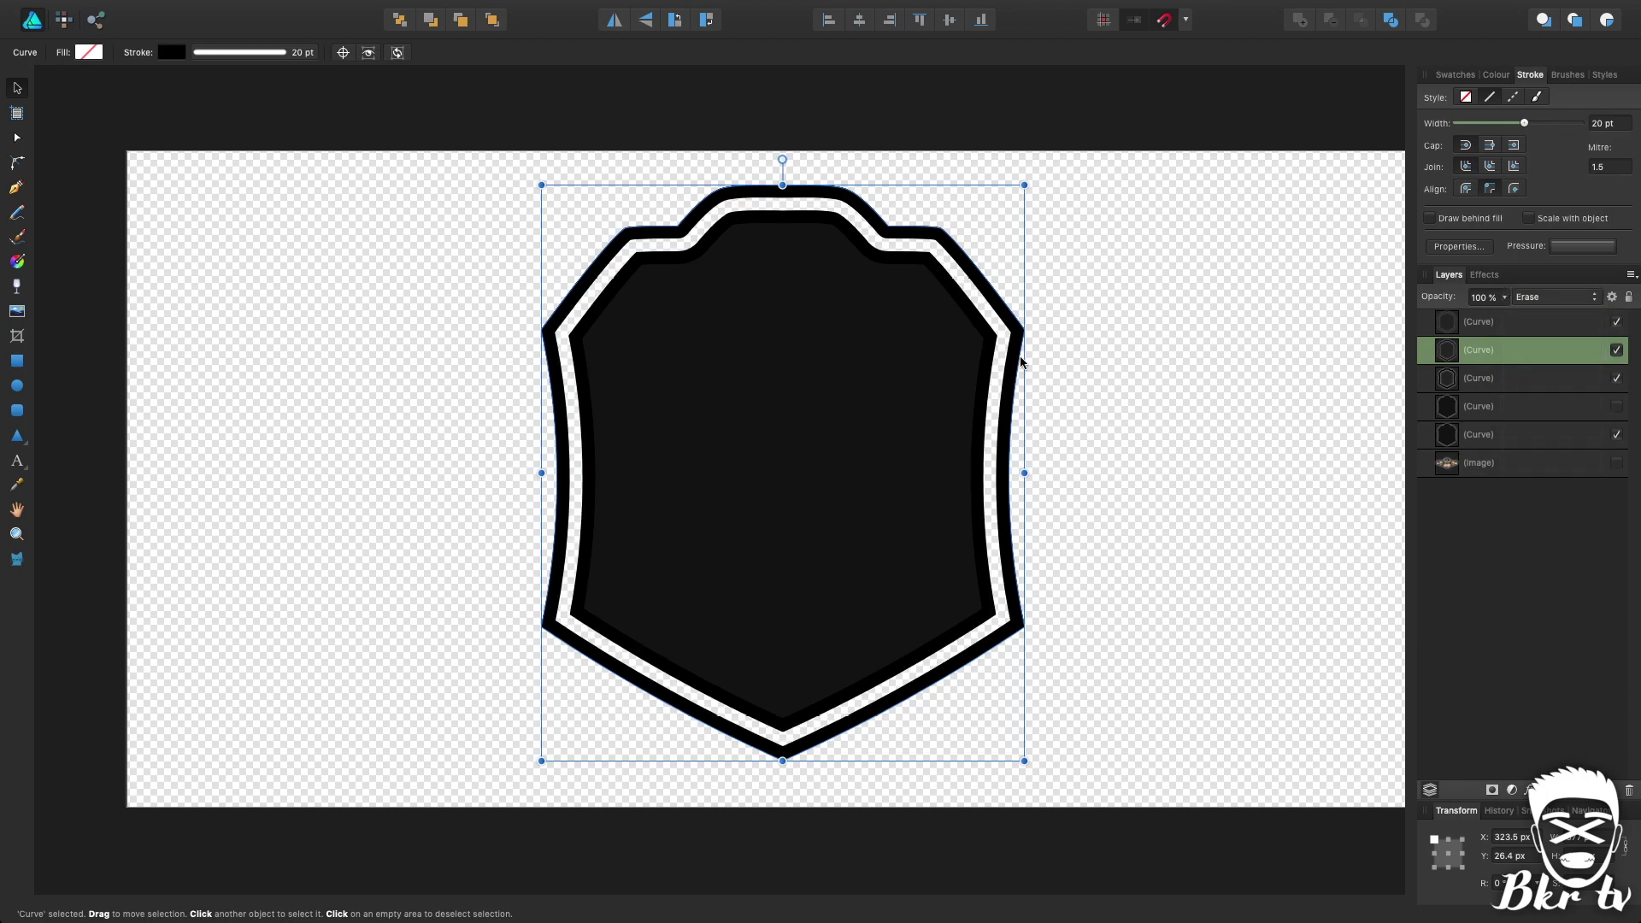
left_click(1309, 346)
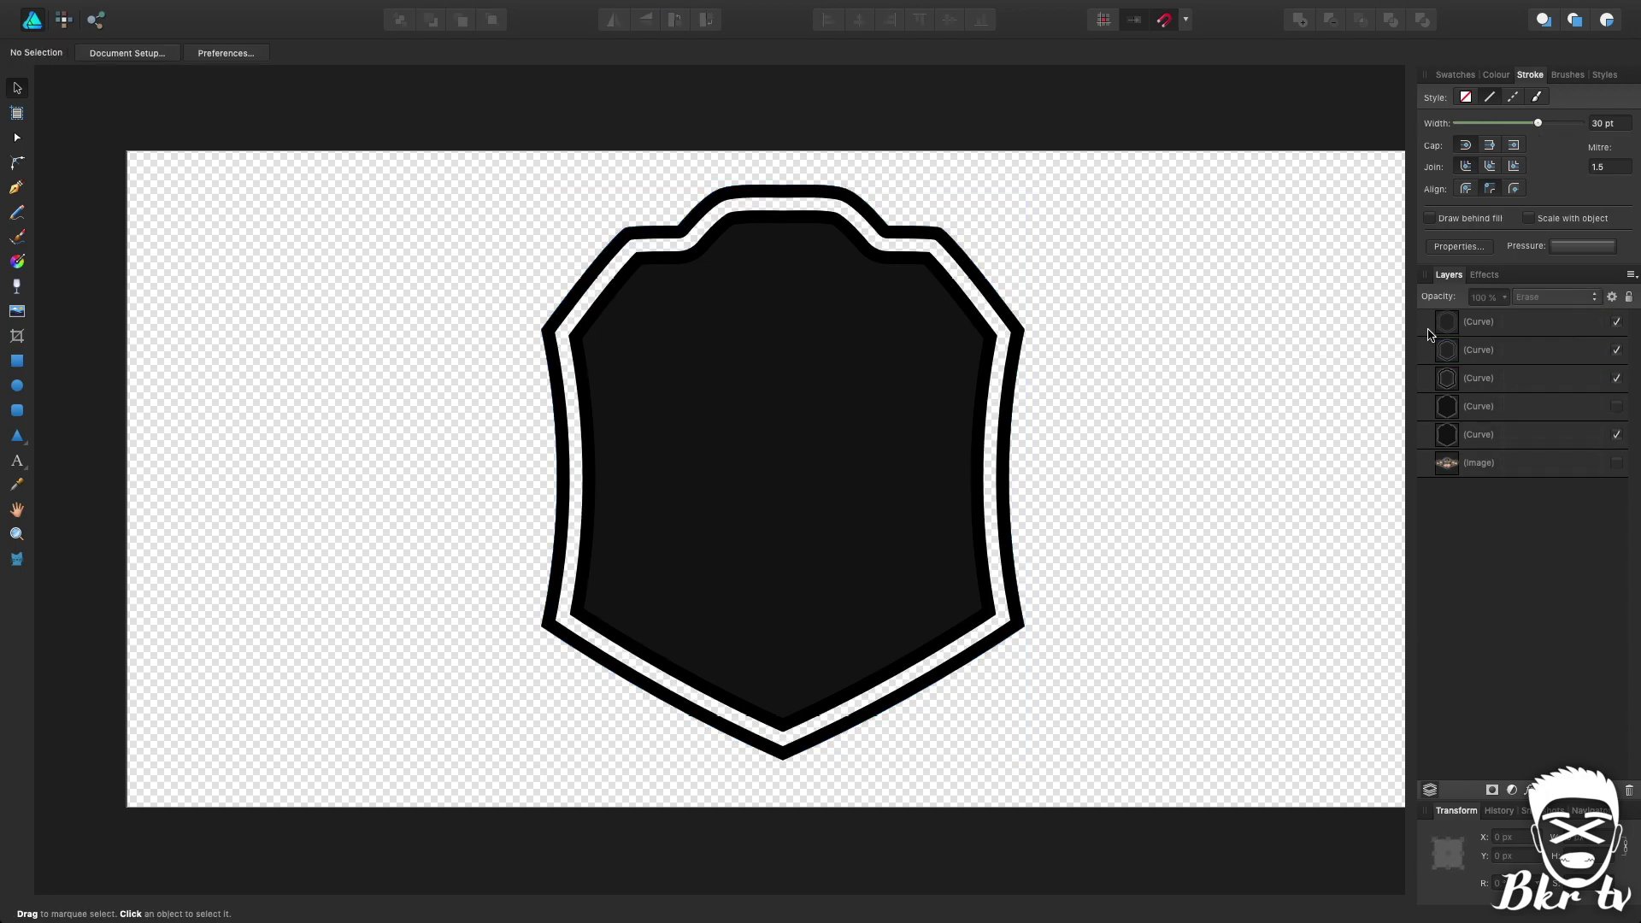
Step: Group the three stroked plate curves and deselect the group
left_click(1481, 325)
left_click(1494, 376, "shift")
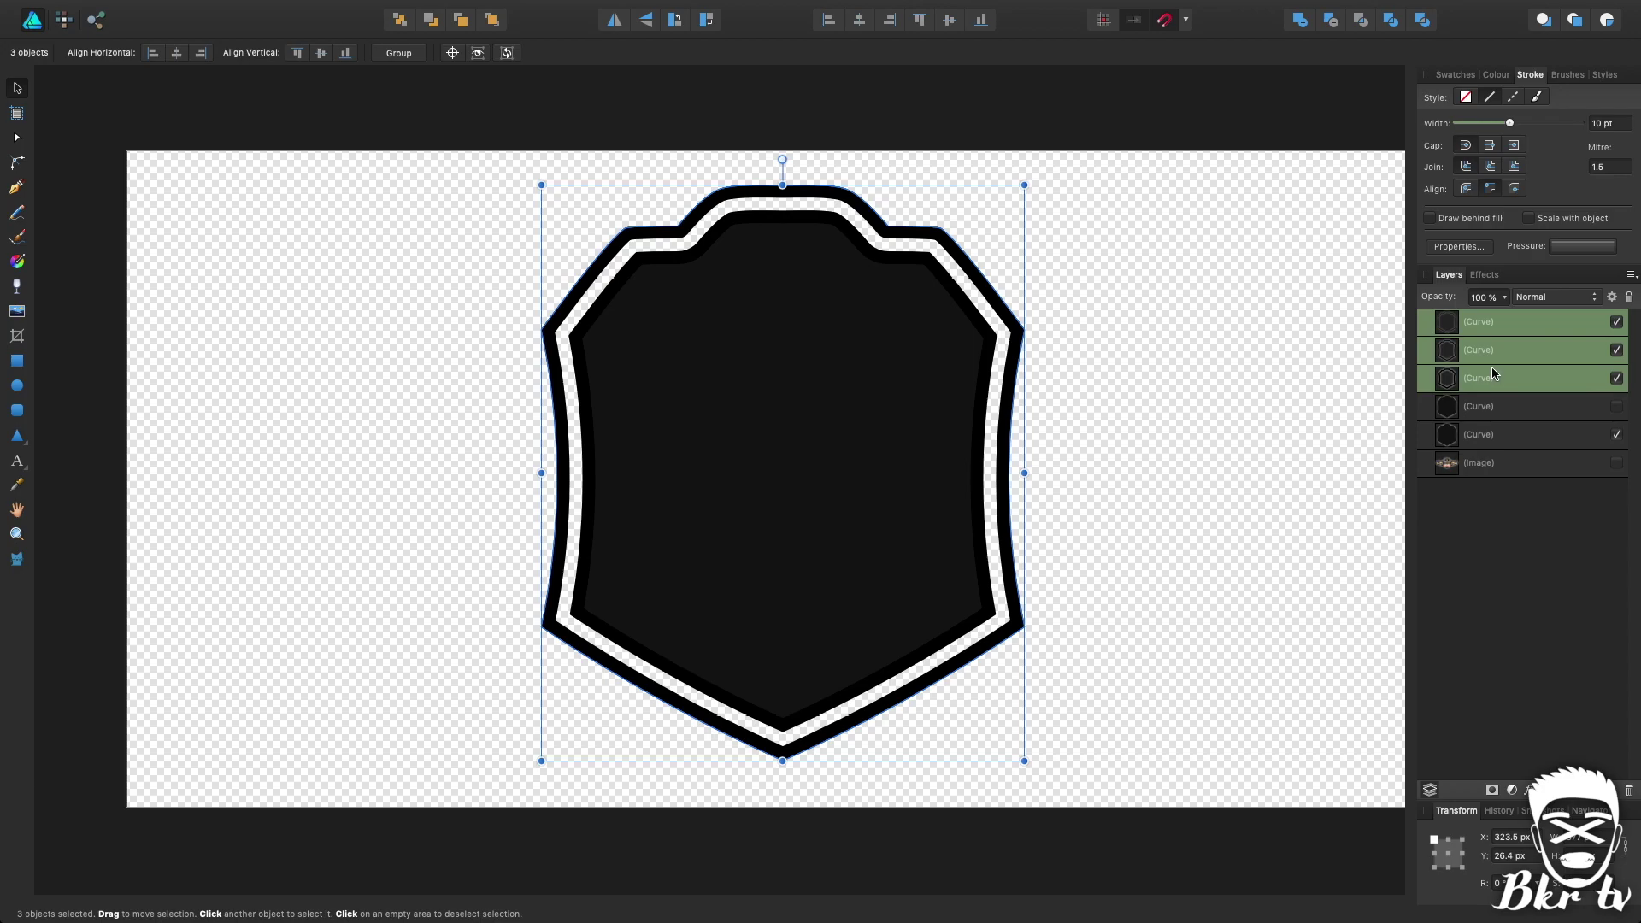
key("g")
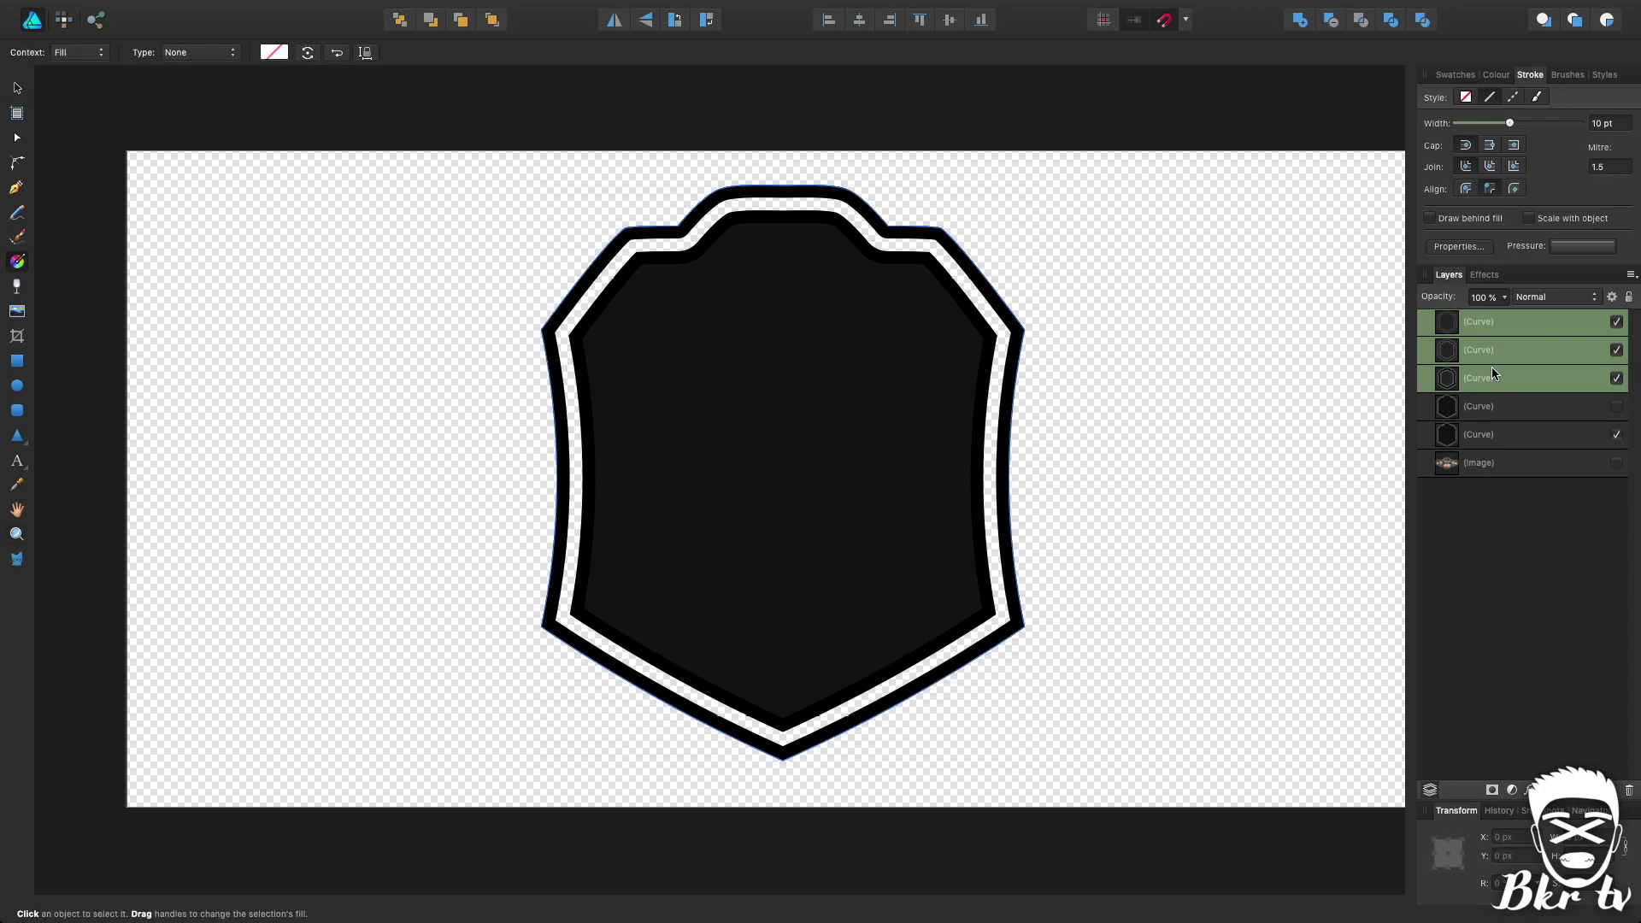
key("ctrl+g")
left_click(1240, 316)
left_click(1504, 323)
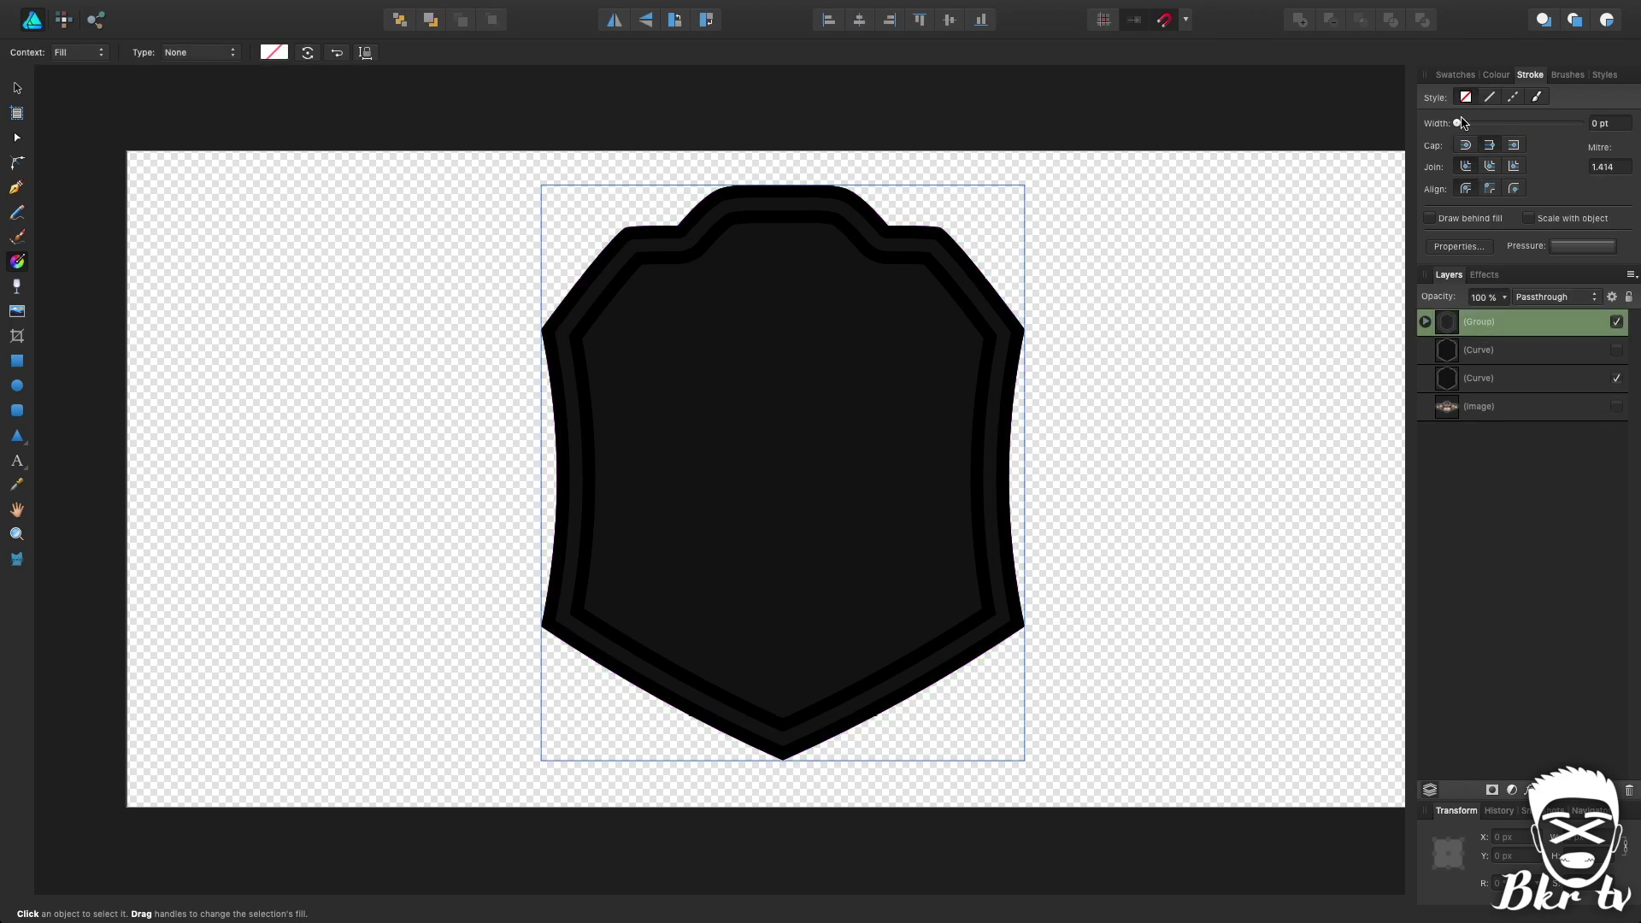
left_click(1496, 74)
left_click_drag(1452, 138, 1492, 140)
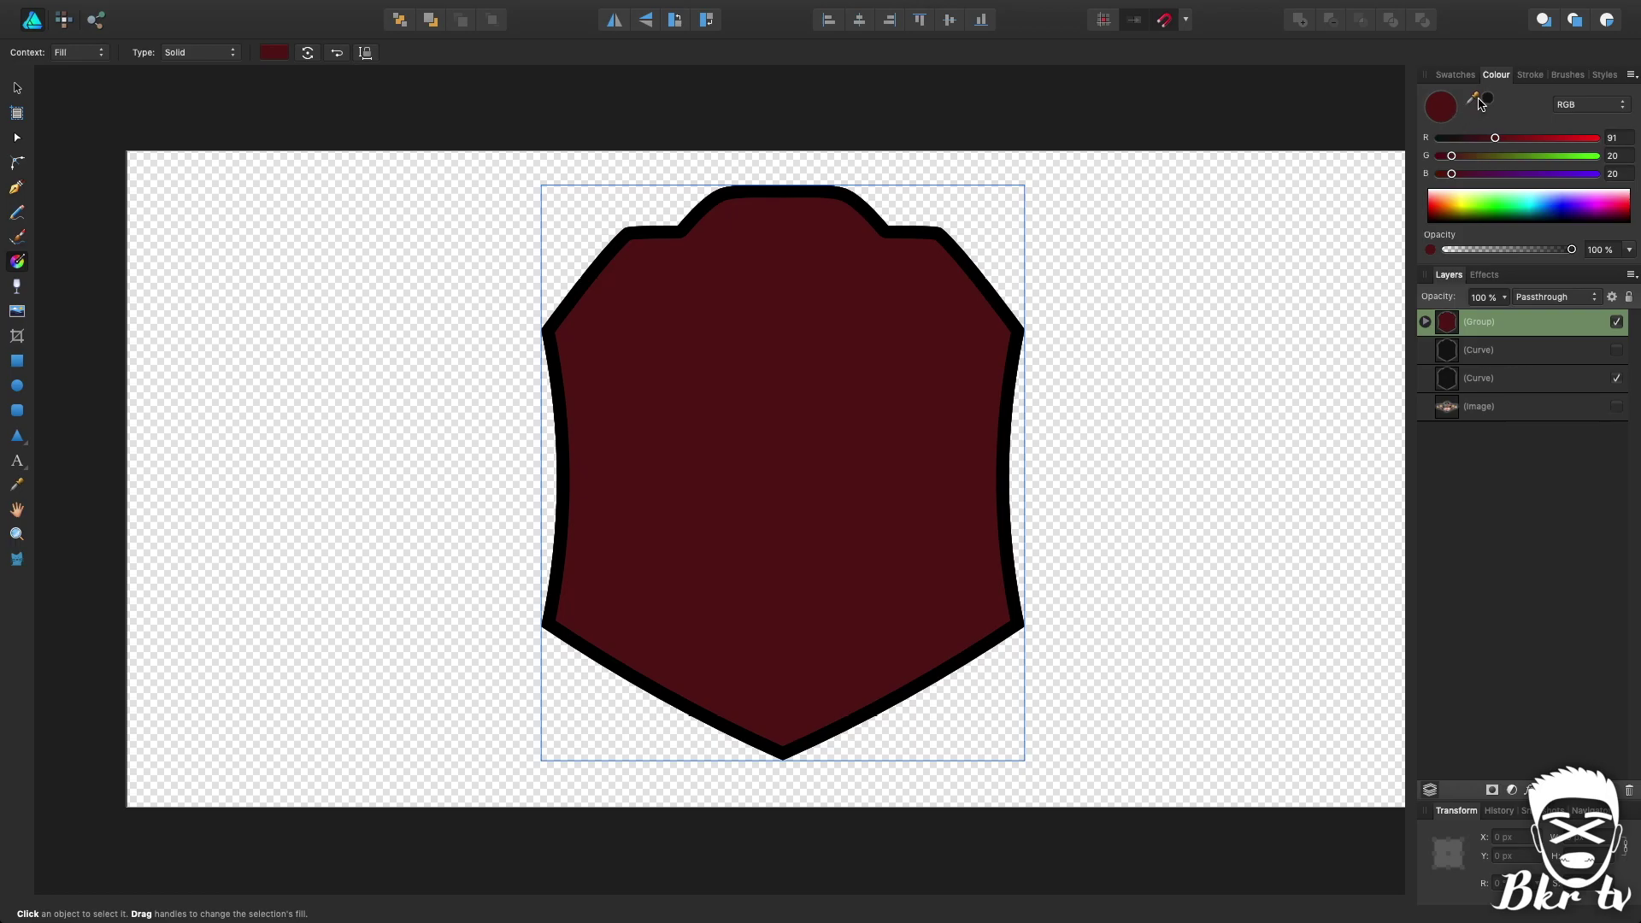
left_click(1453, 116)
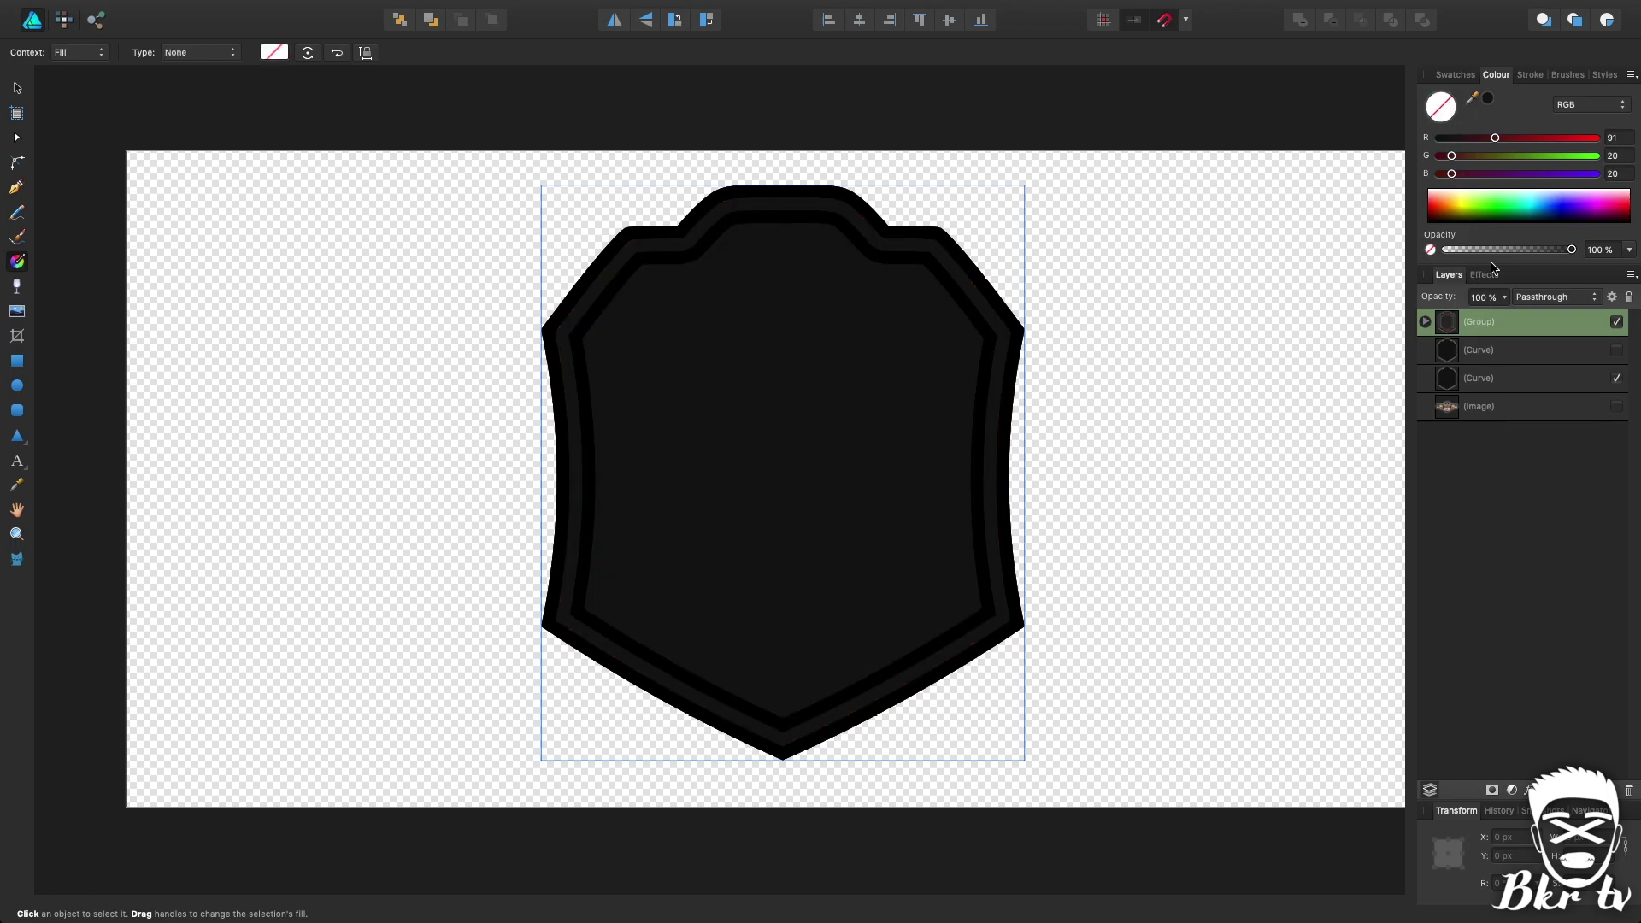
left_click(1536, 79)
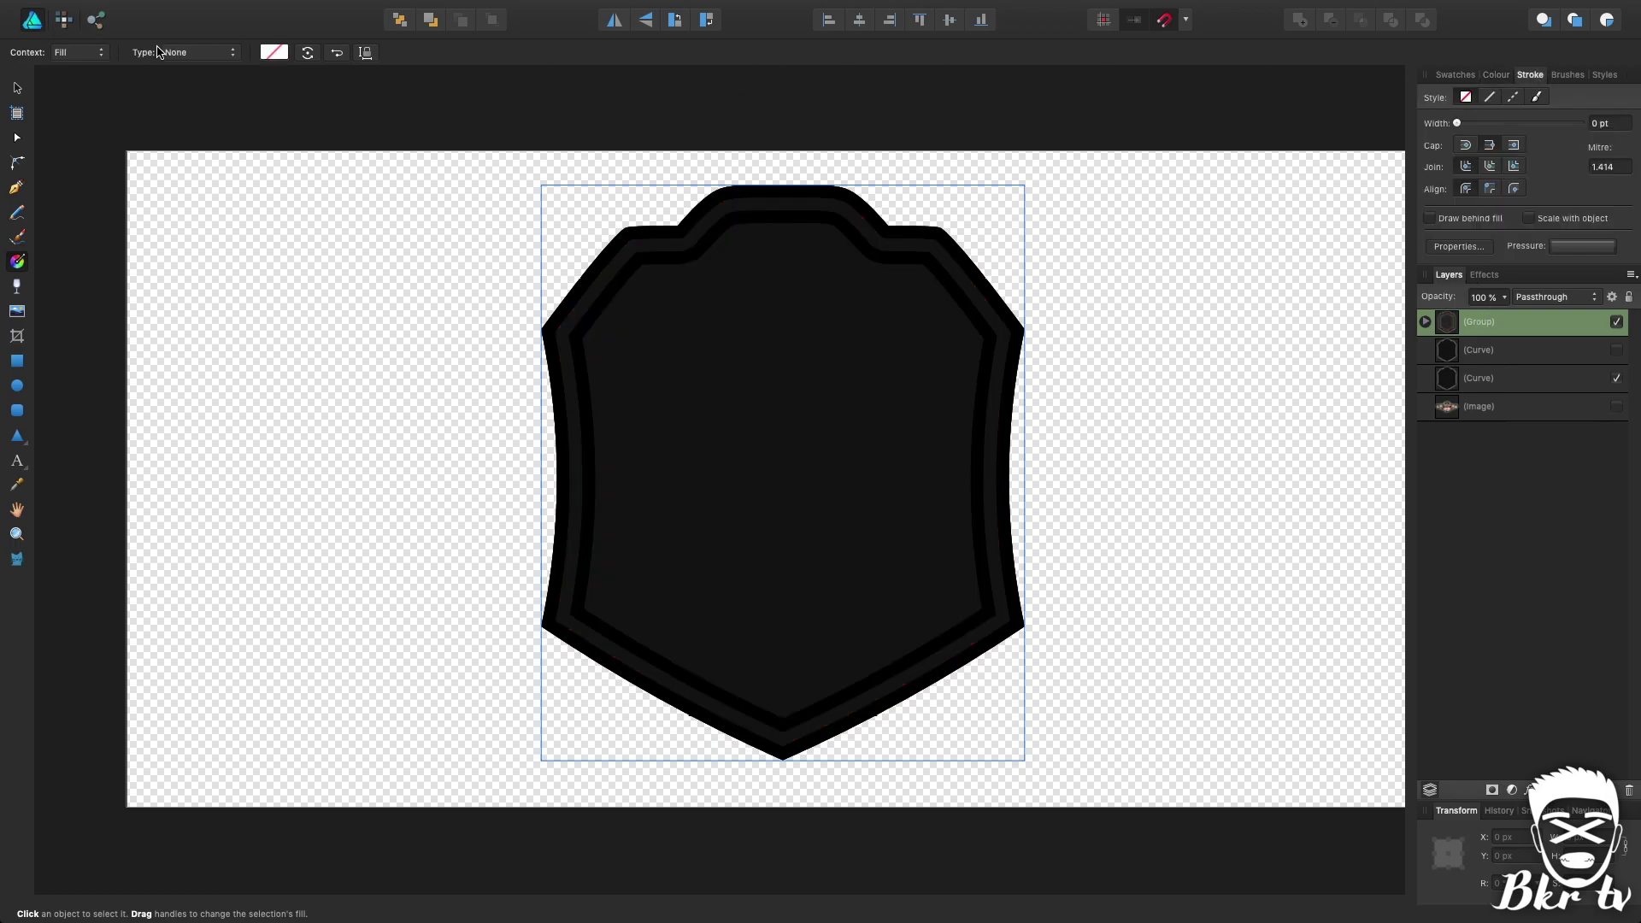
left_click(1290, 137)
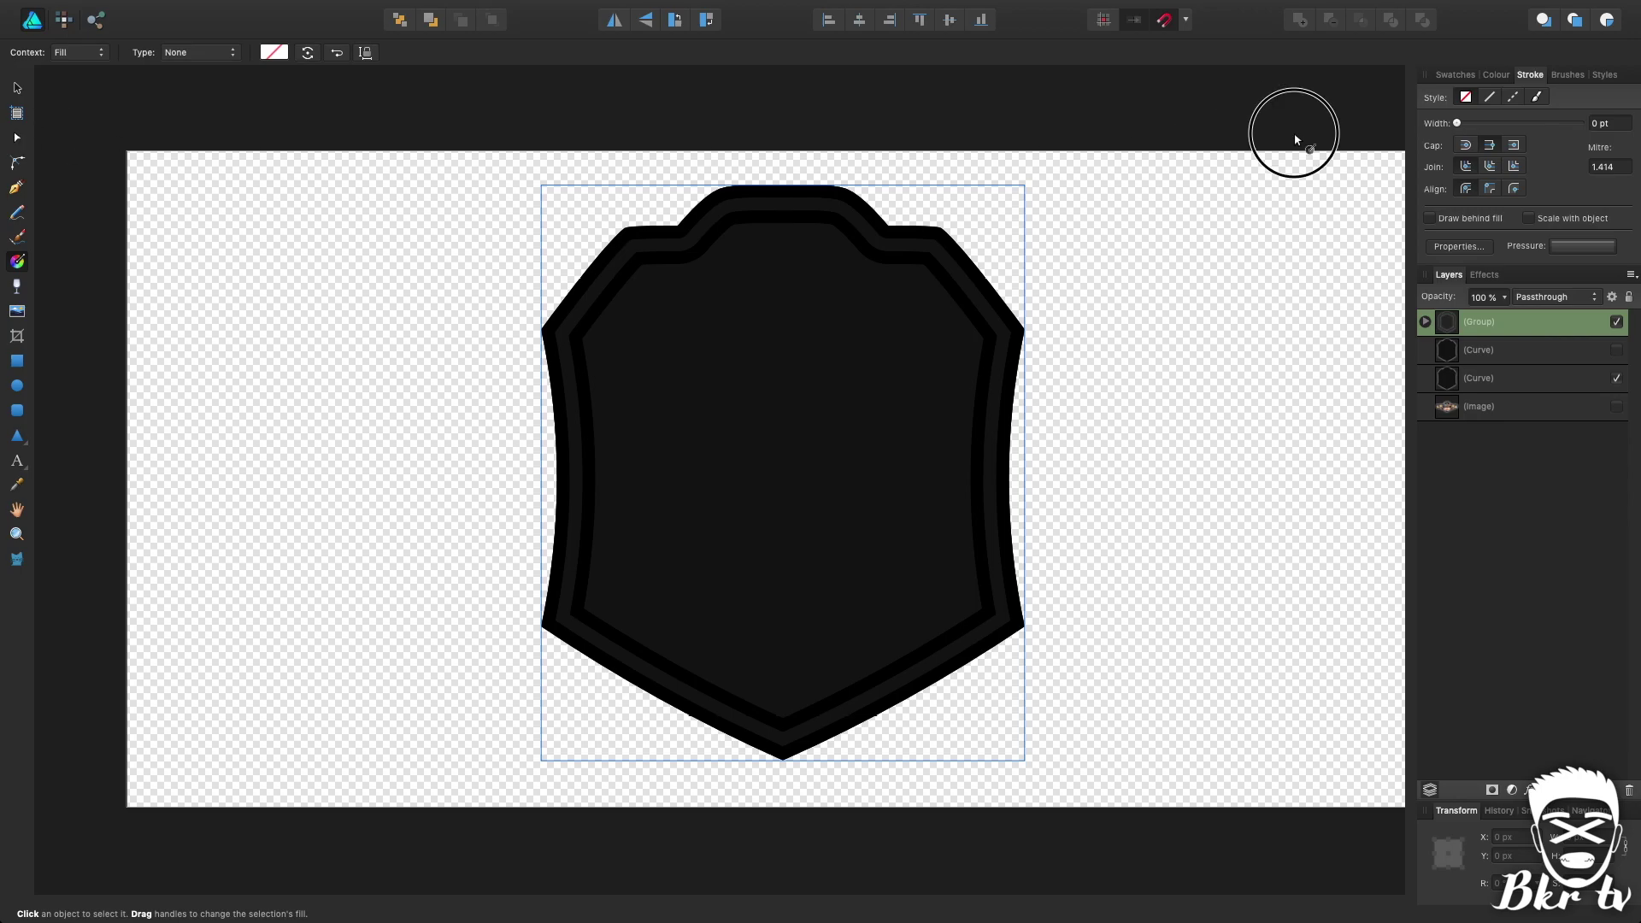
Step: Recolour the strokes of the grouped curves dark red, RGB 175, 20, 20
left_click(17, 88)
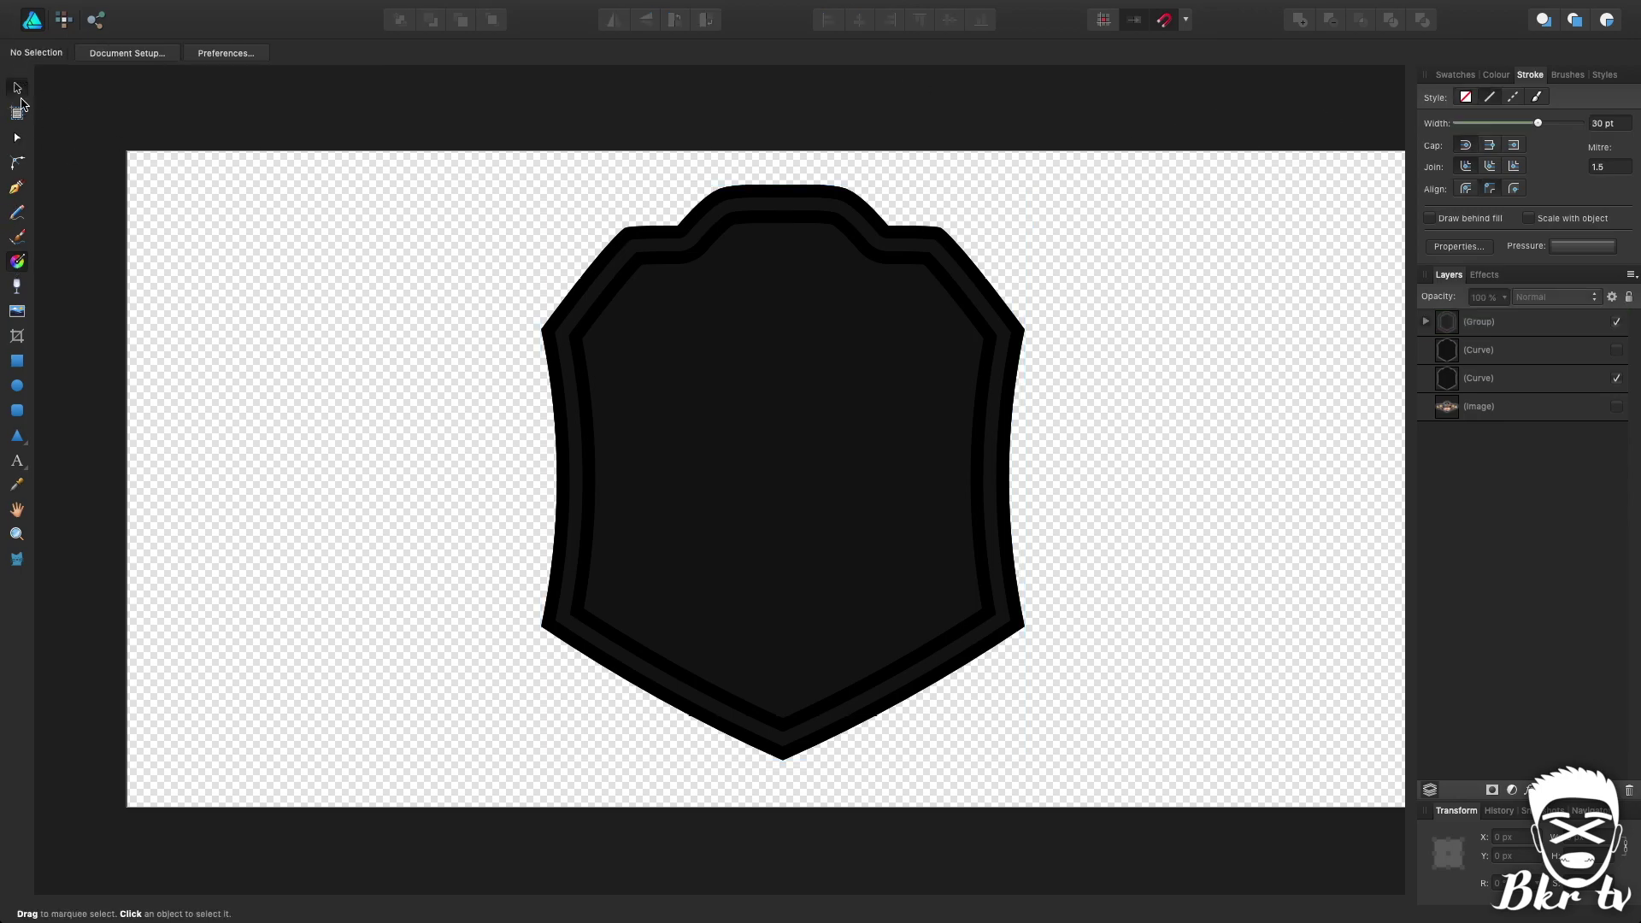
left_click(1496, 322)
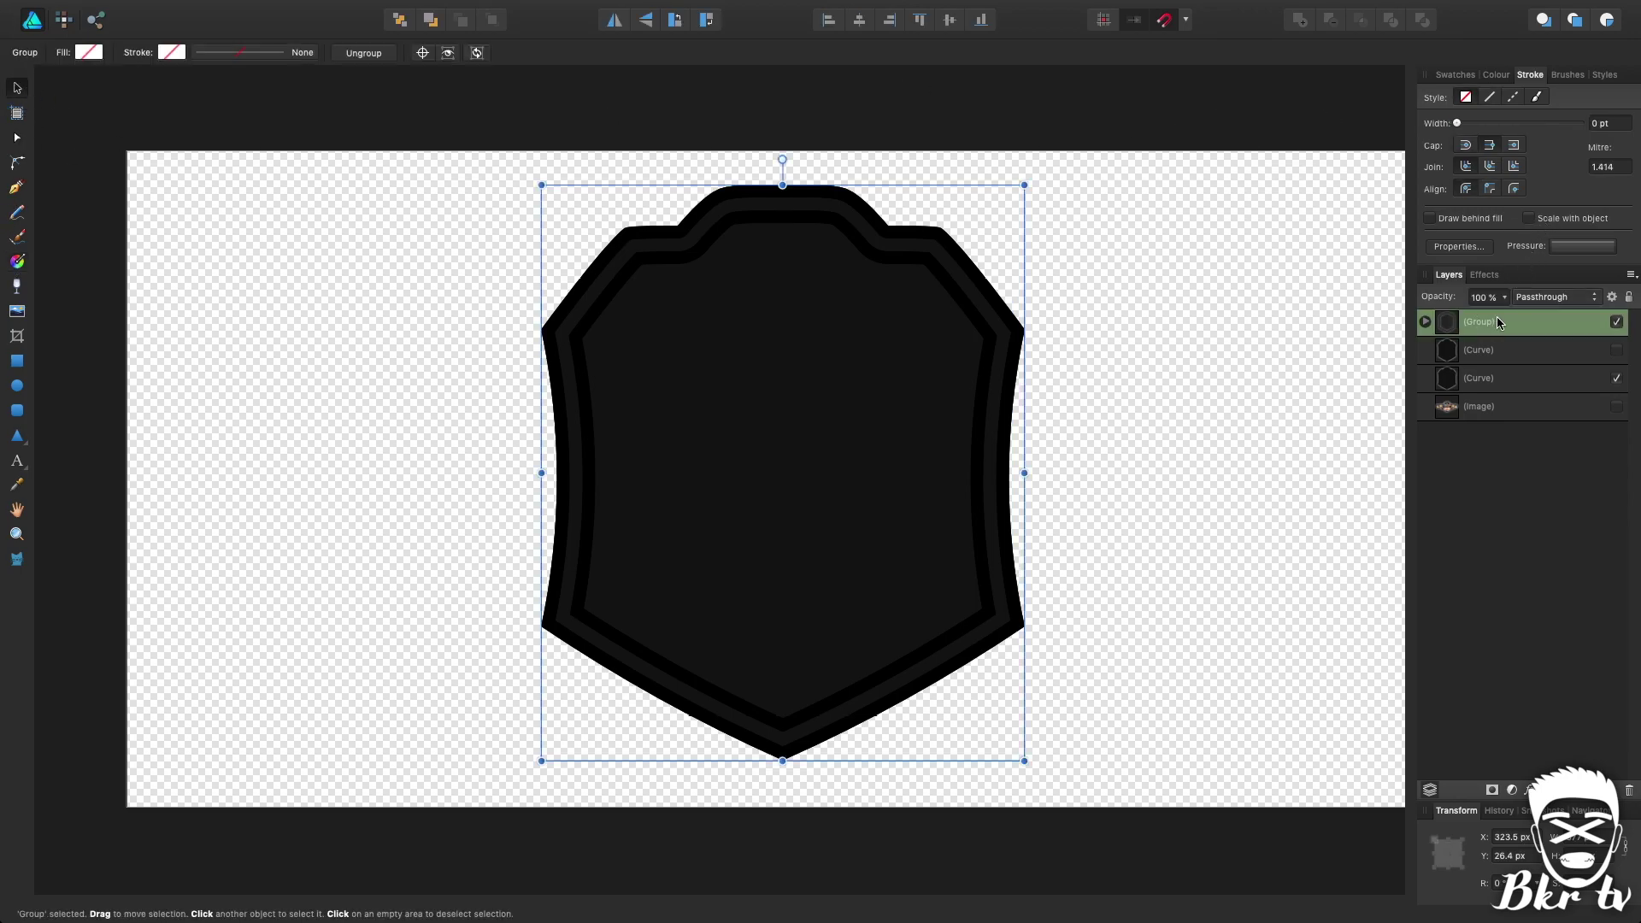
left_click(1497, 75)
left_click_drag(1498, 138, 1549, 142)
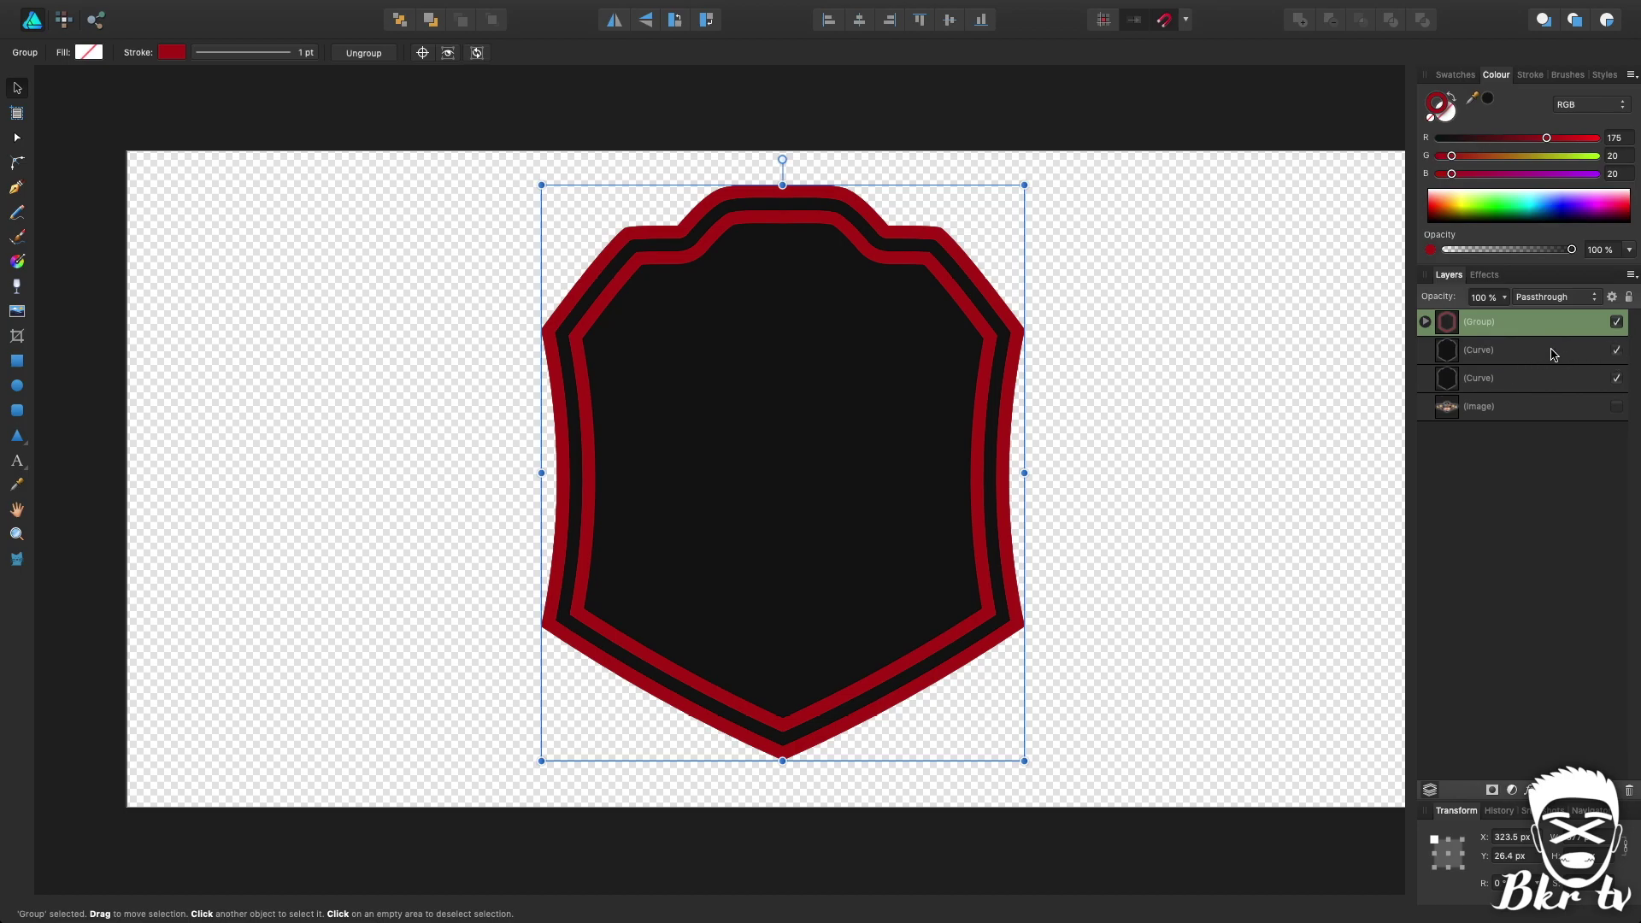
Step: Clear the fill and stroke of the curve directly below the group and set its blend mode to Erase
left_click(1504, 348)
left_click(1430, 117)
left_click(1451, 97)
left_click(1430, 117)
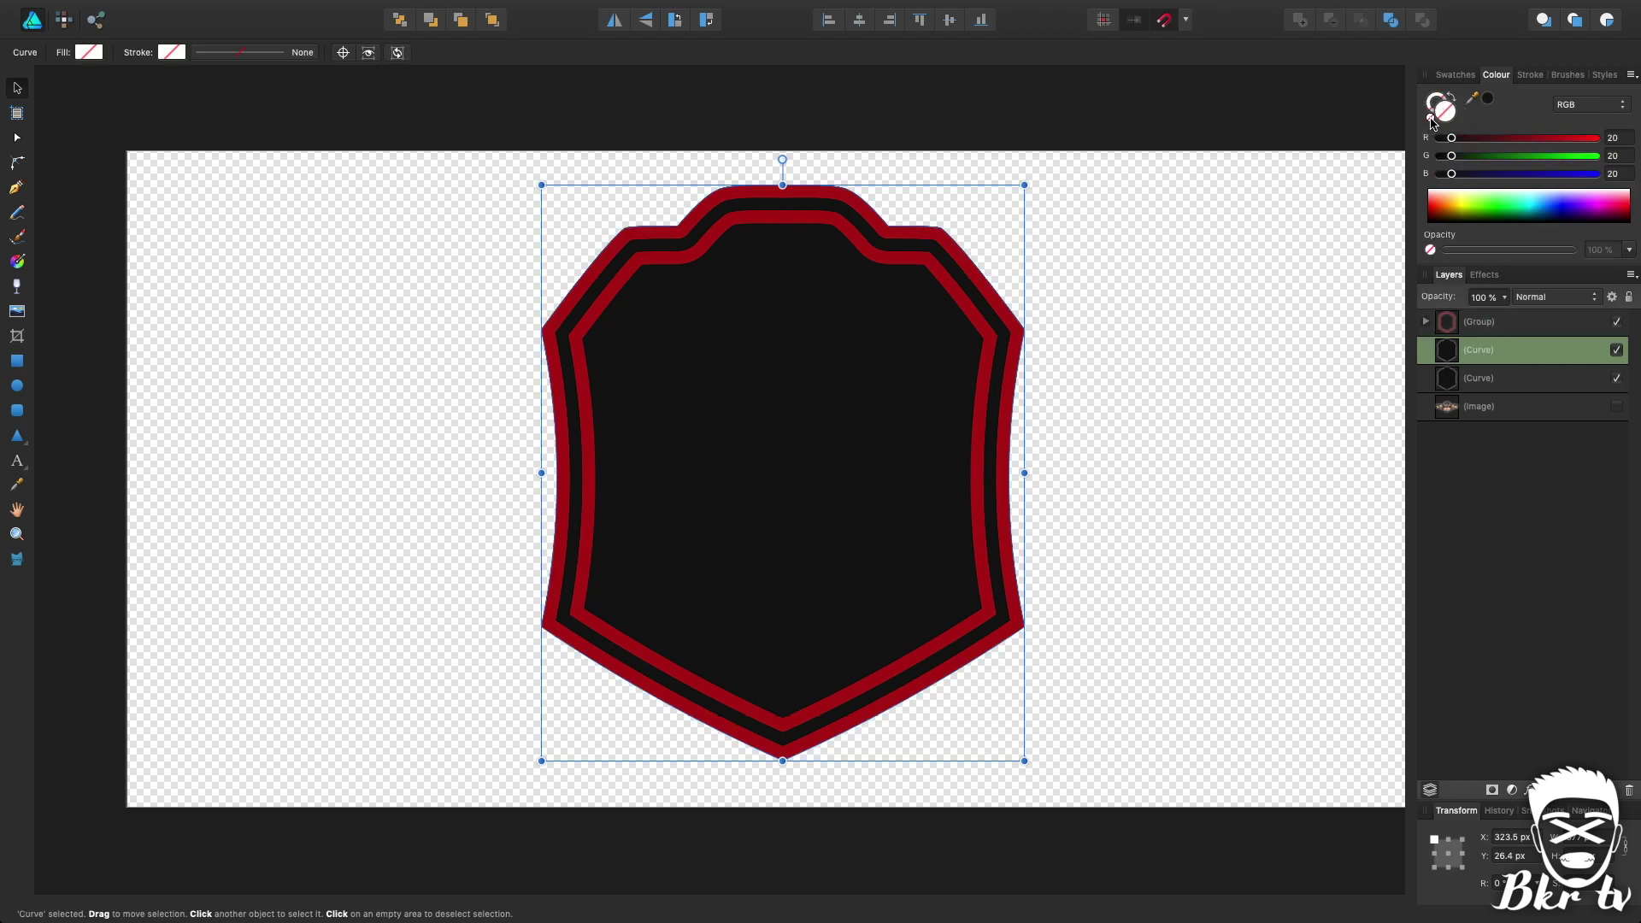
left_click(1555, 305)
left_click(1549, 671)
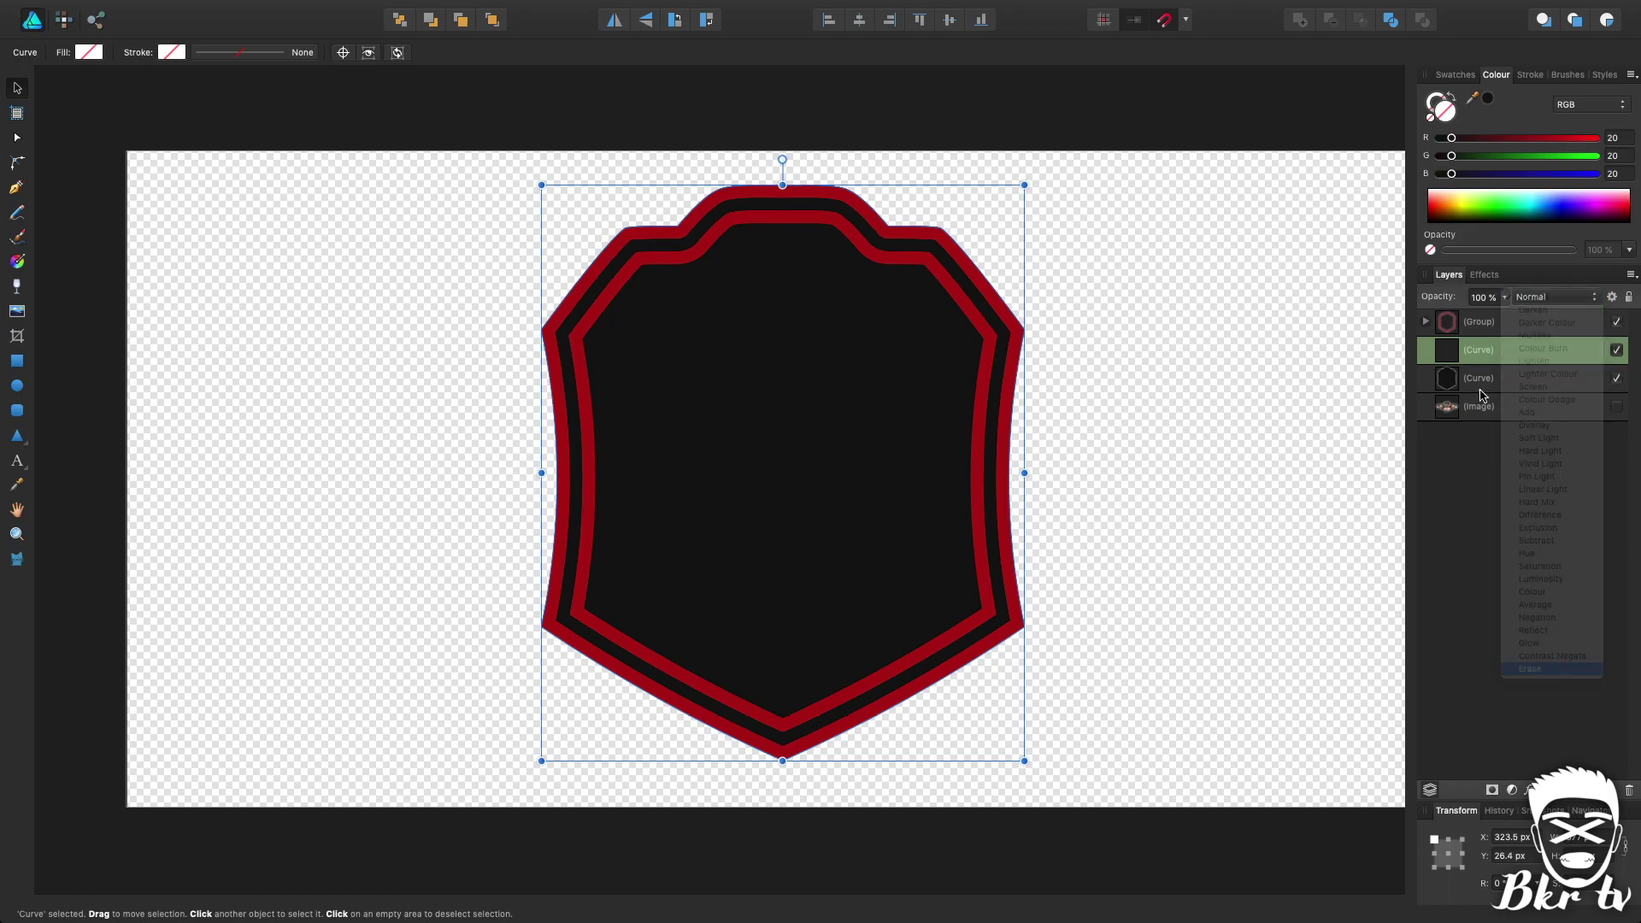
Step: Expand the group in the layer list and duplicate the lowest plate curve in place
scroll(488, 412, "left", 5)
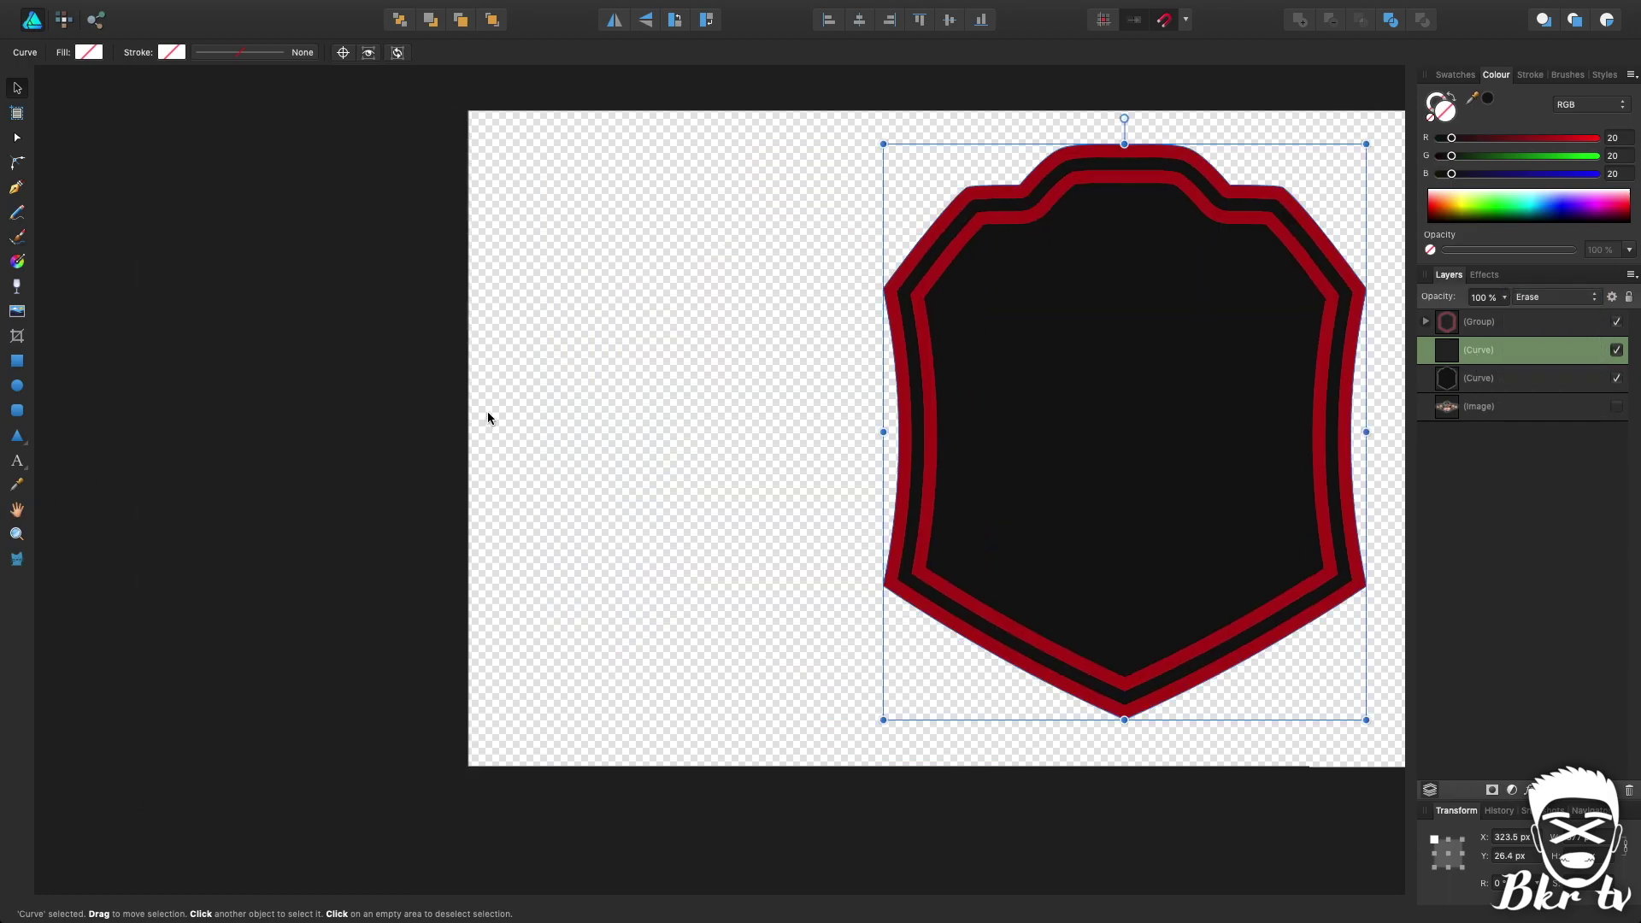
scroll(554, 410, "right", 3)
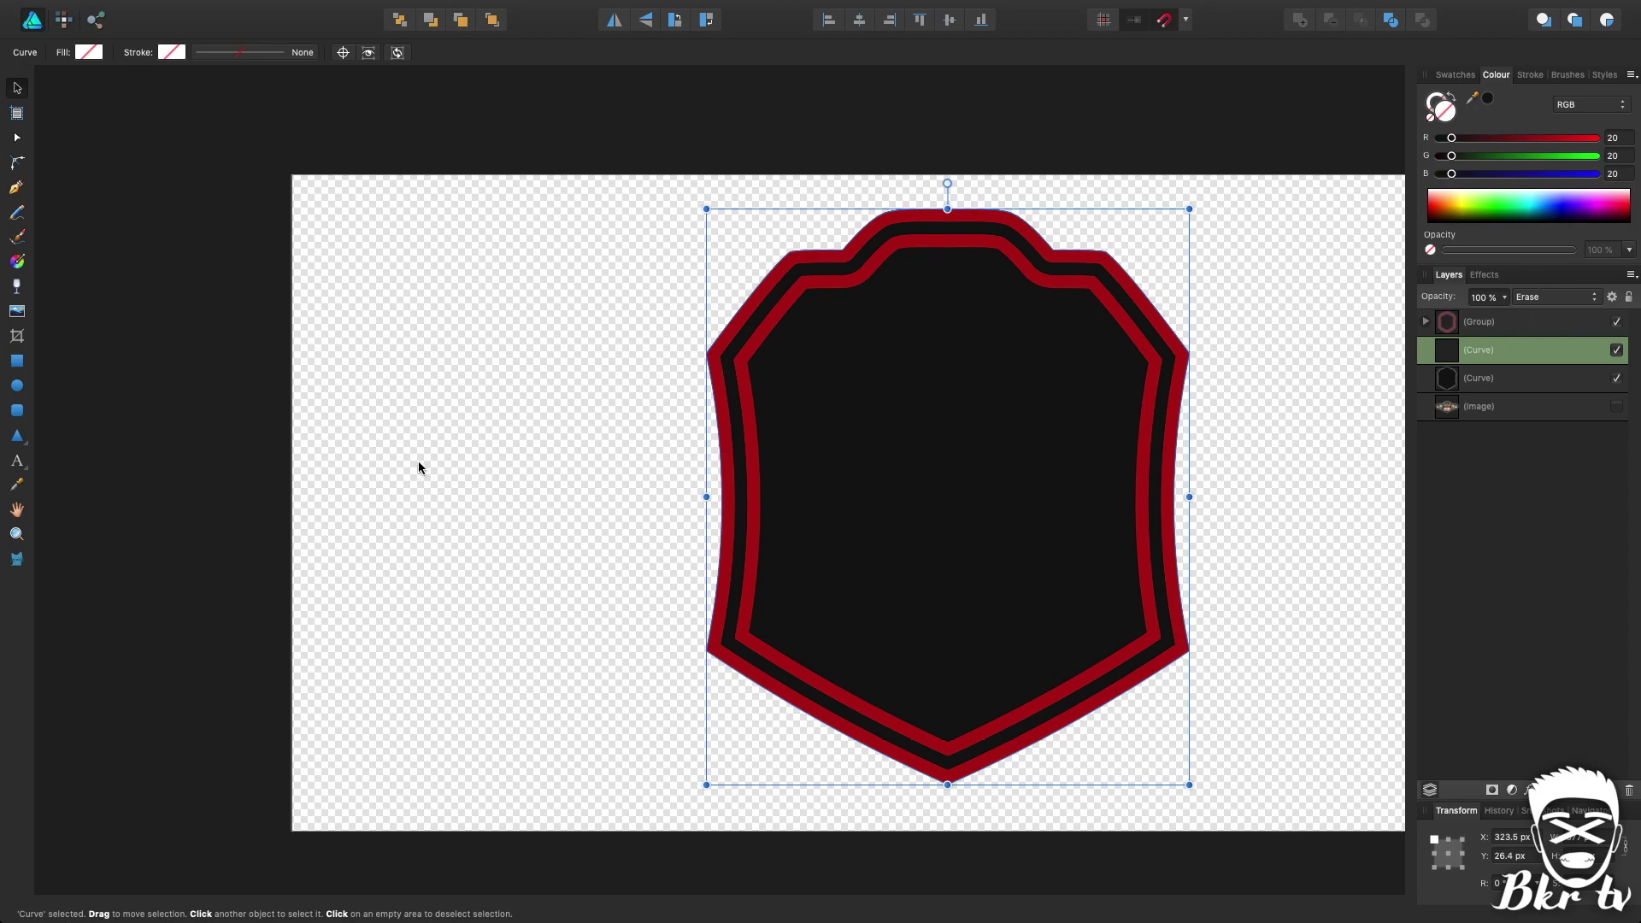
left_click(1426, 323)
left_click(1483, 464)
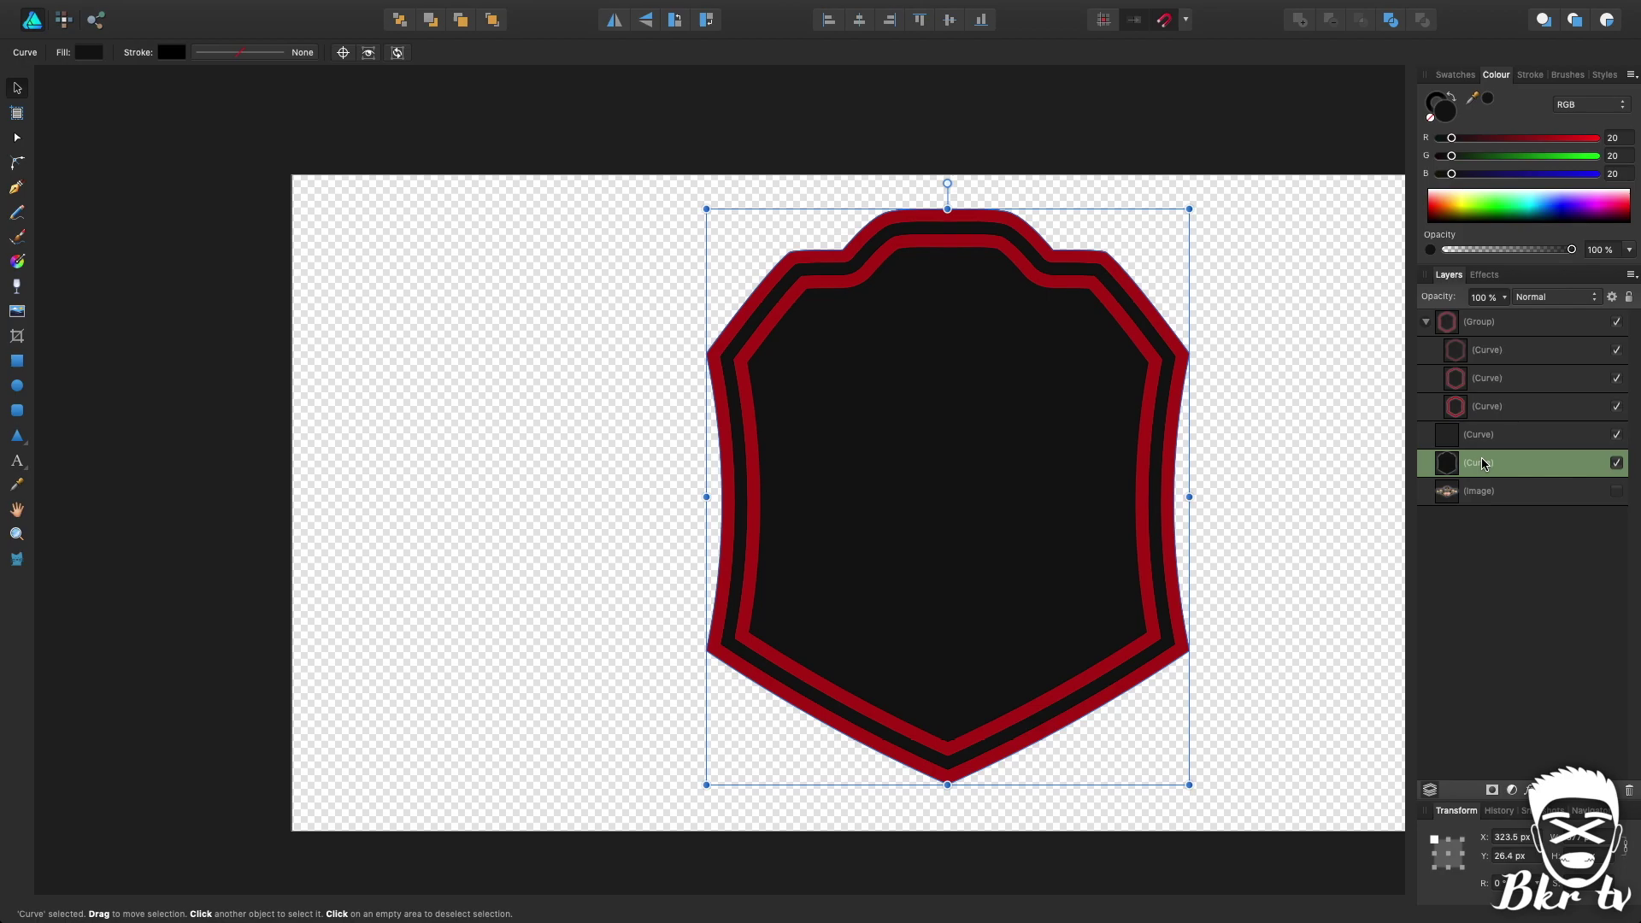
key("super+j")
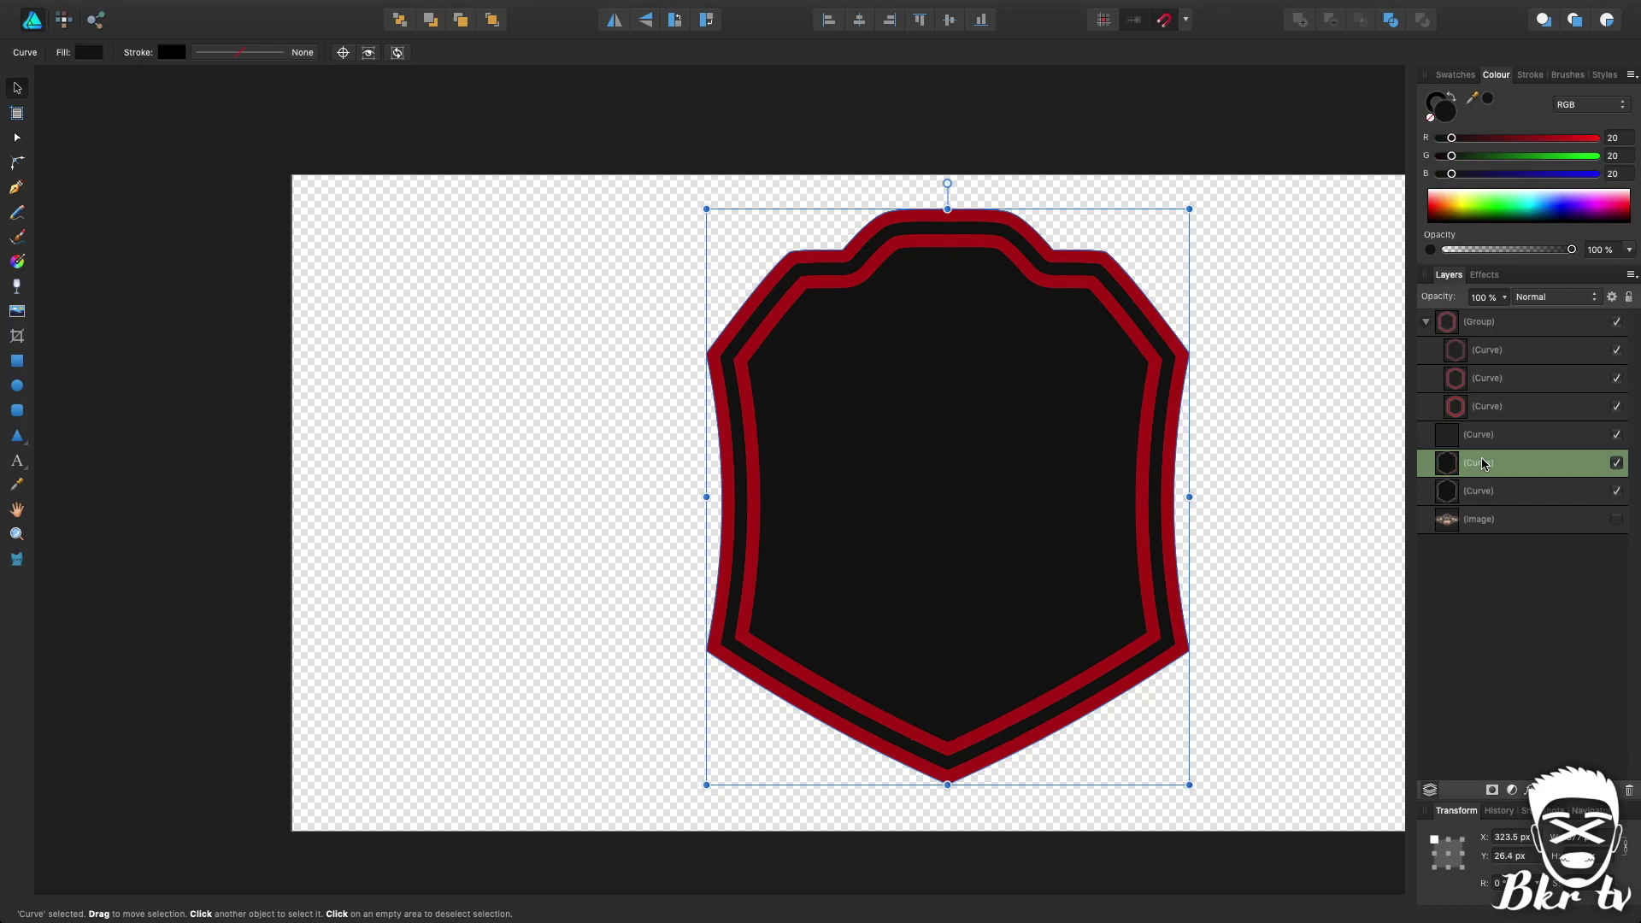
Step: Move the duplicated plate curve and the Erase curve above it into the group, beneath its stroked curves
left_click(1481, 490)
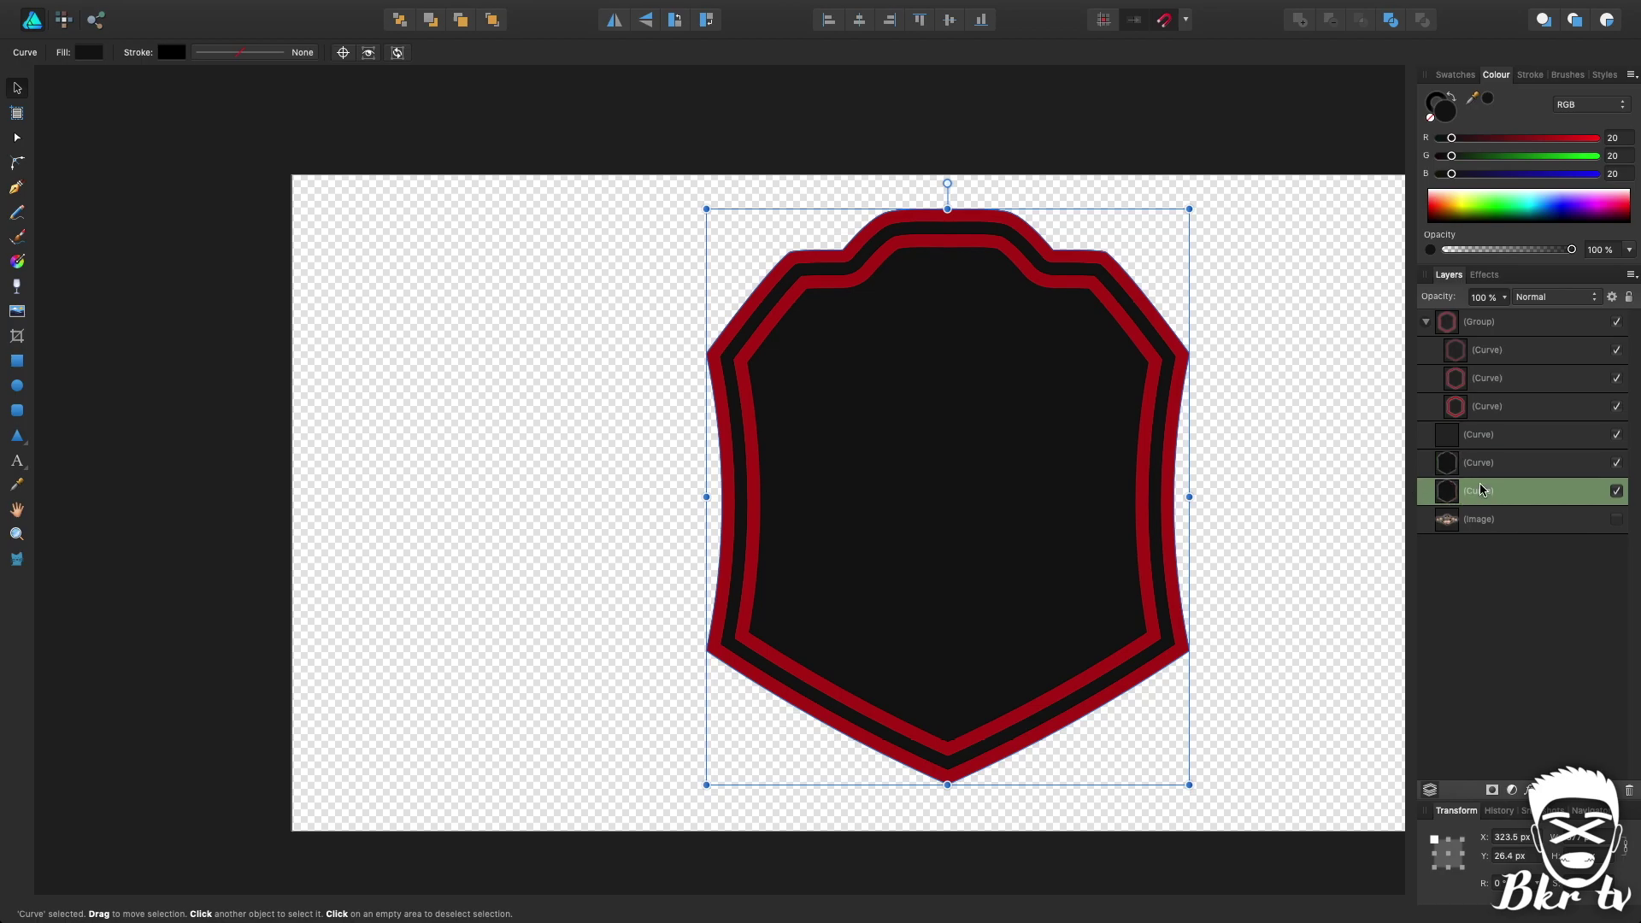
left_click(1487, 472)
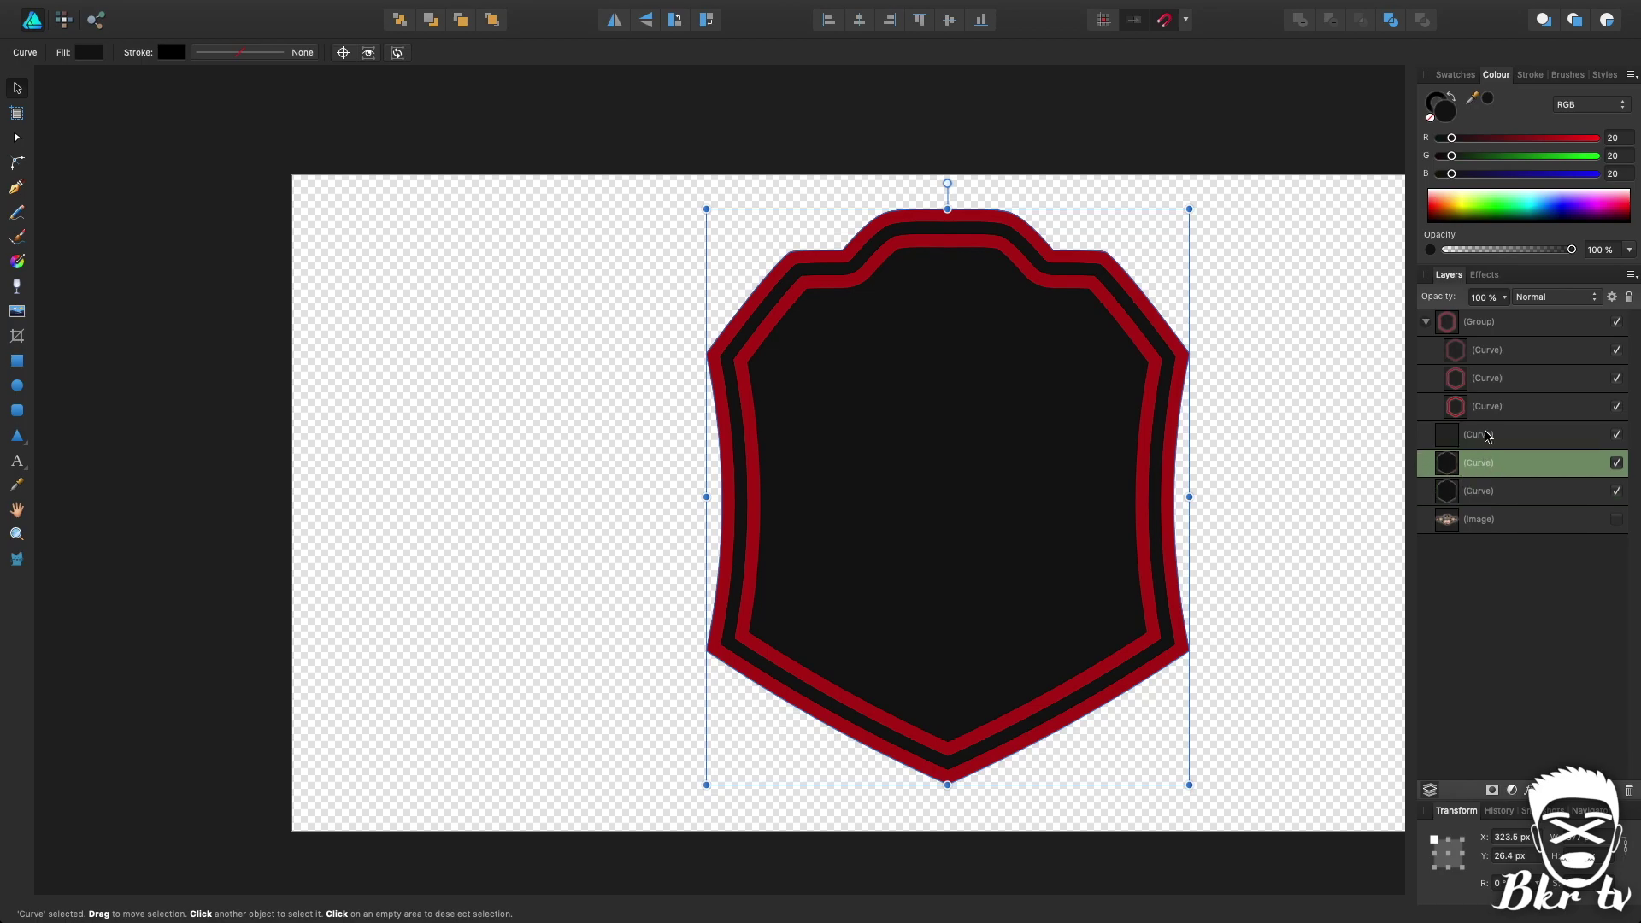
left_click(1483, 436, "shift")
left_click_drag(1483, 436, 1456, 420)
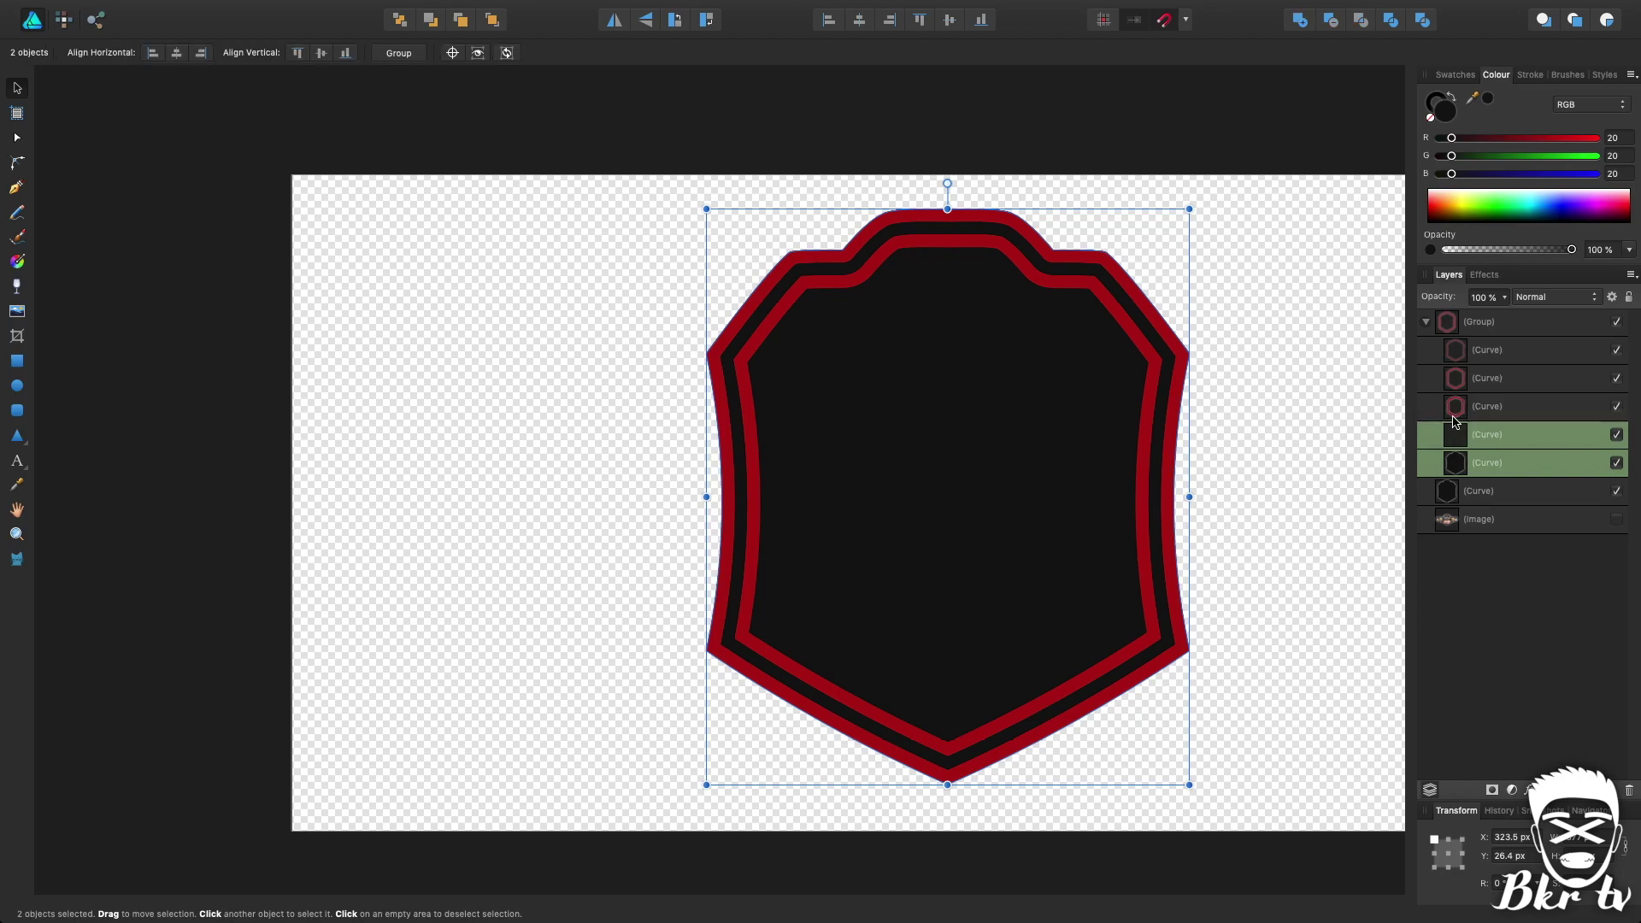
Step: Fill the lowest curve inside the group with the recently used dark red, and deselect it
left_click(1503, 466)
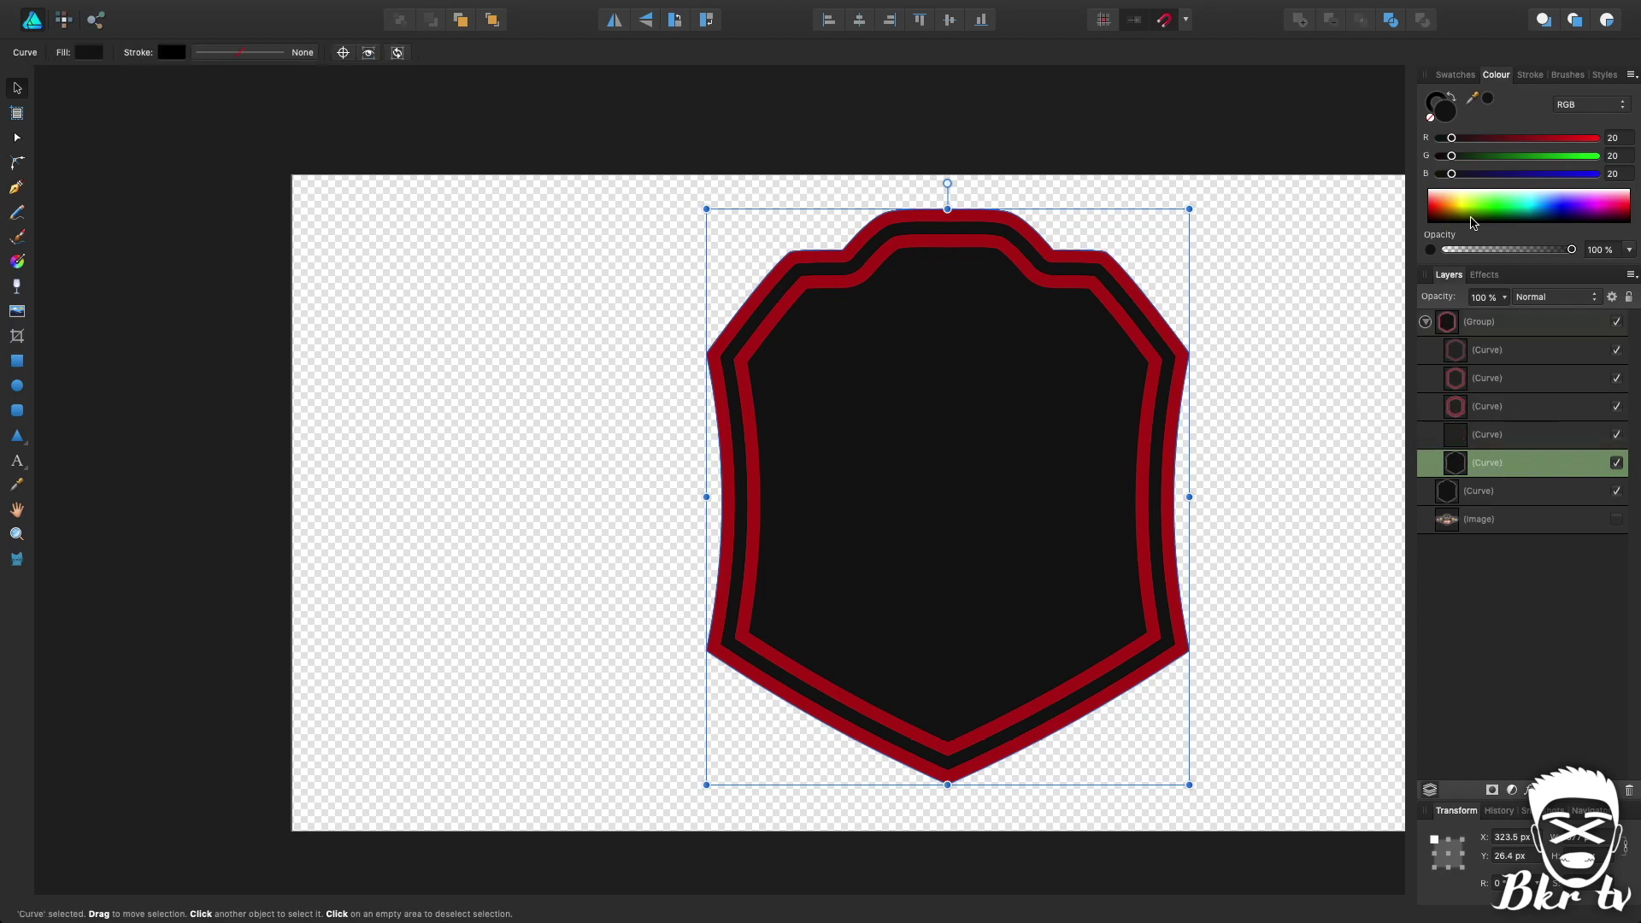
left_click(1456, 74)
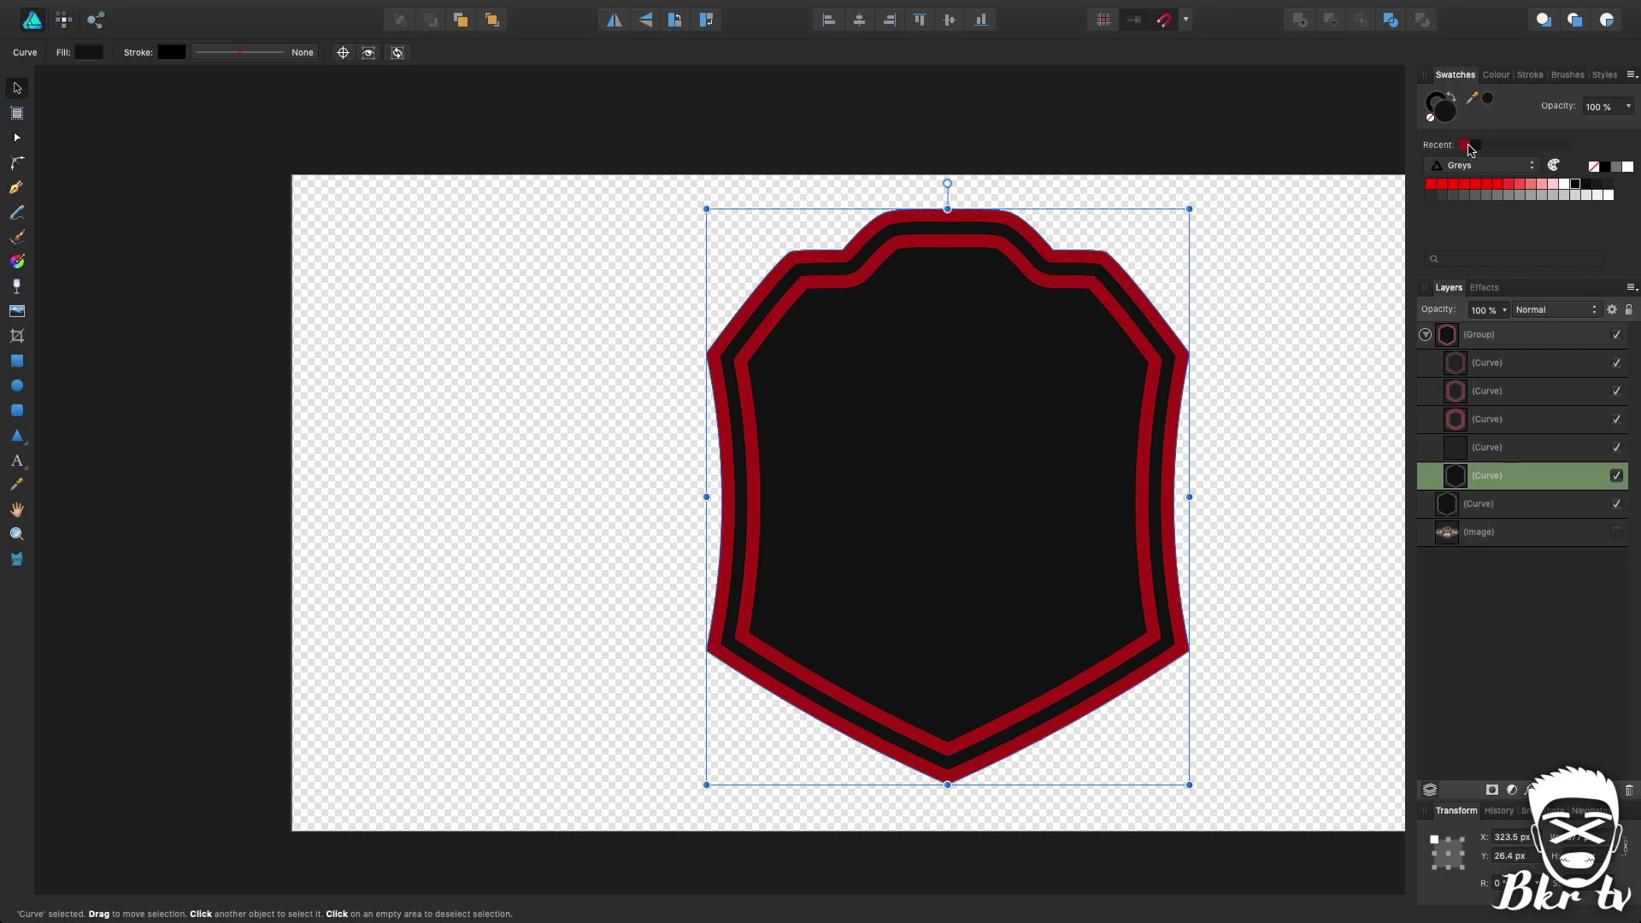
left_click(1465, 146)
left_click(1309, 385)
scroll(1149, 357, "up", 2)
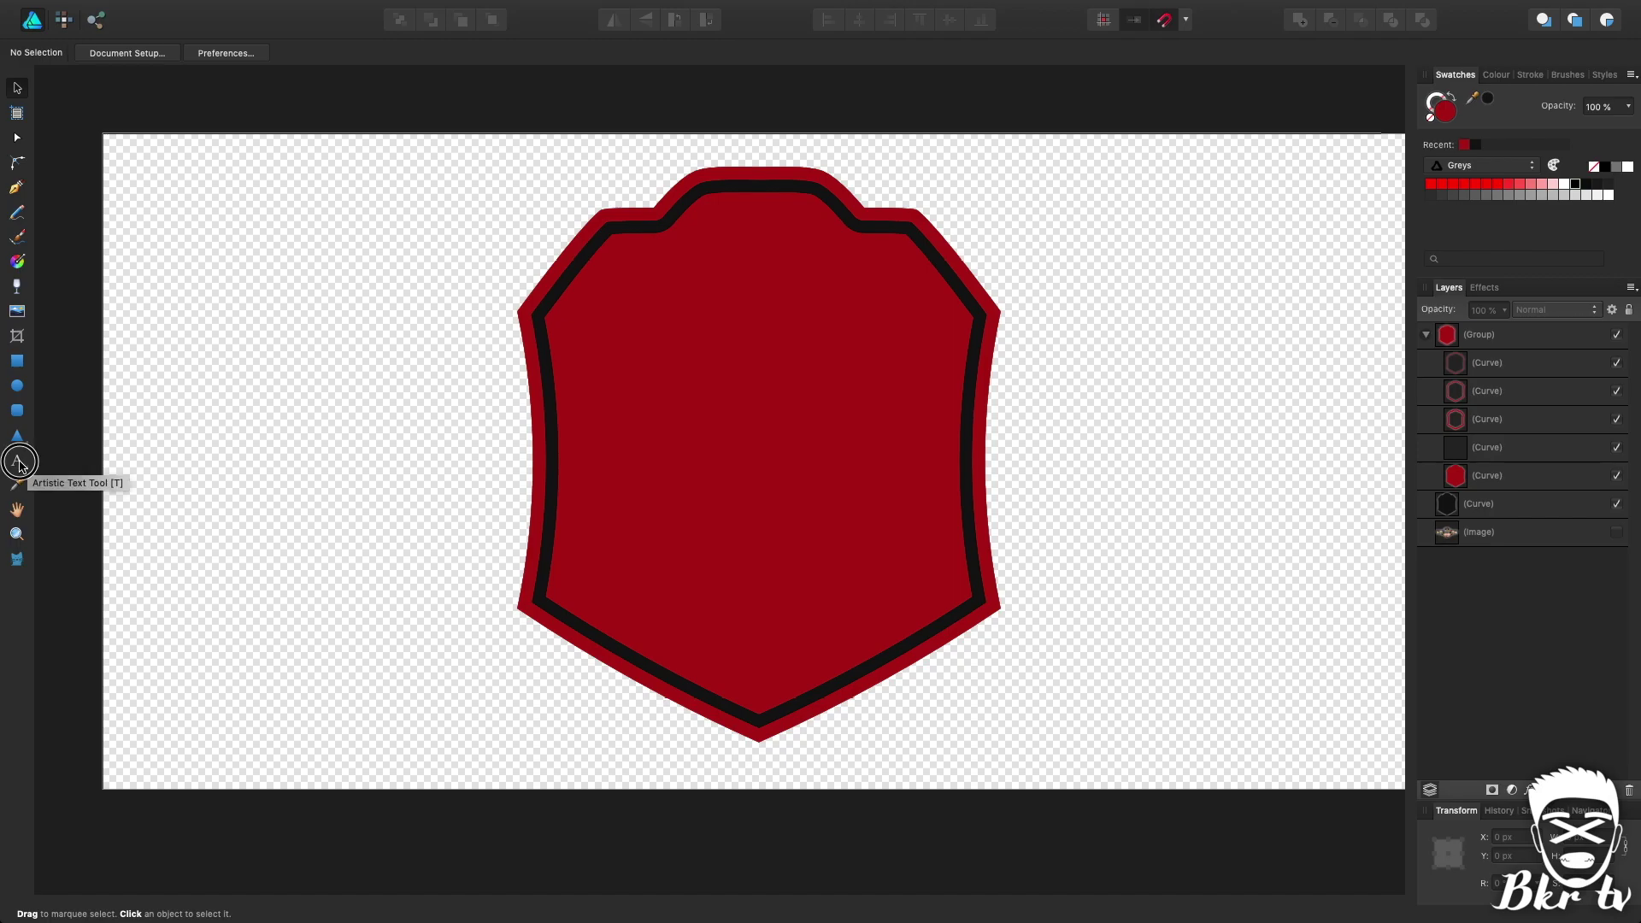
Step: Start an artistic text object beside the plate at about 224 pt and set its font to Novo Deco Ornaments
key("t")
scroll(432, 337, "left", 5)
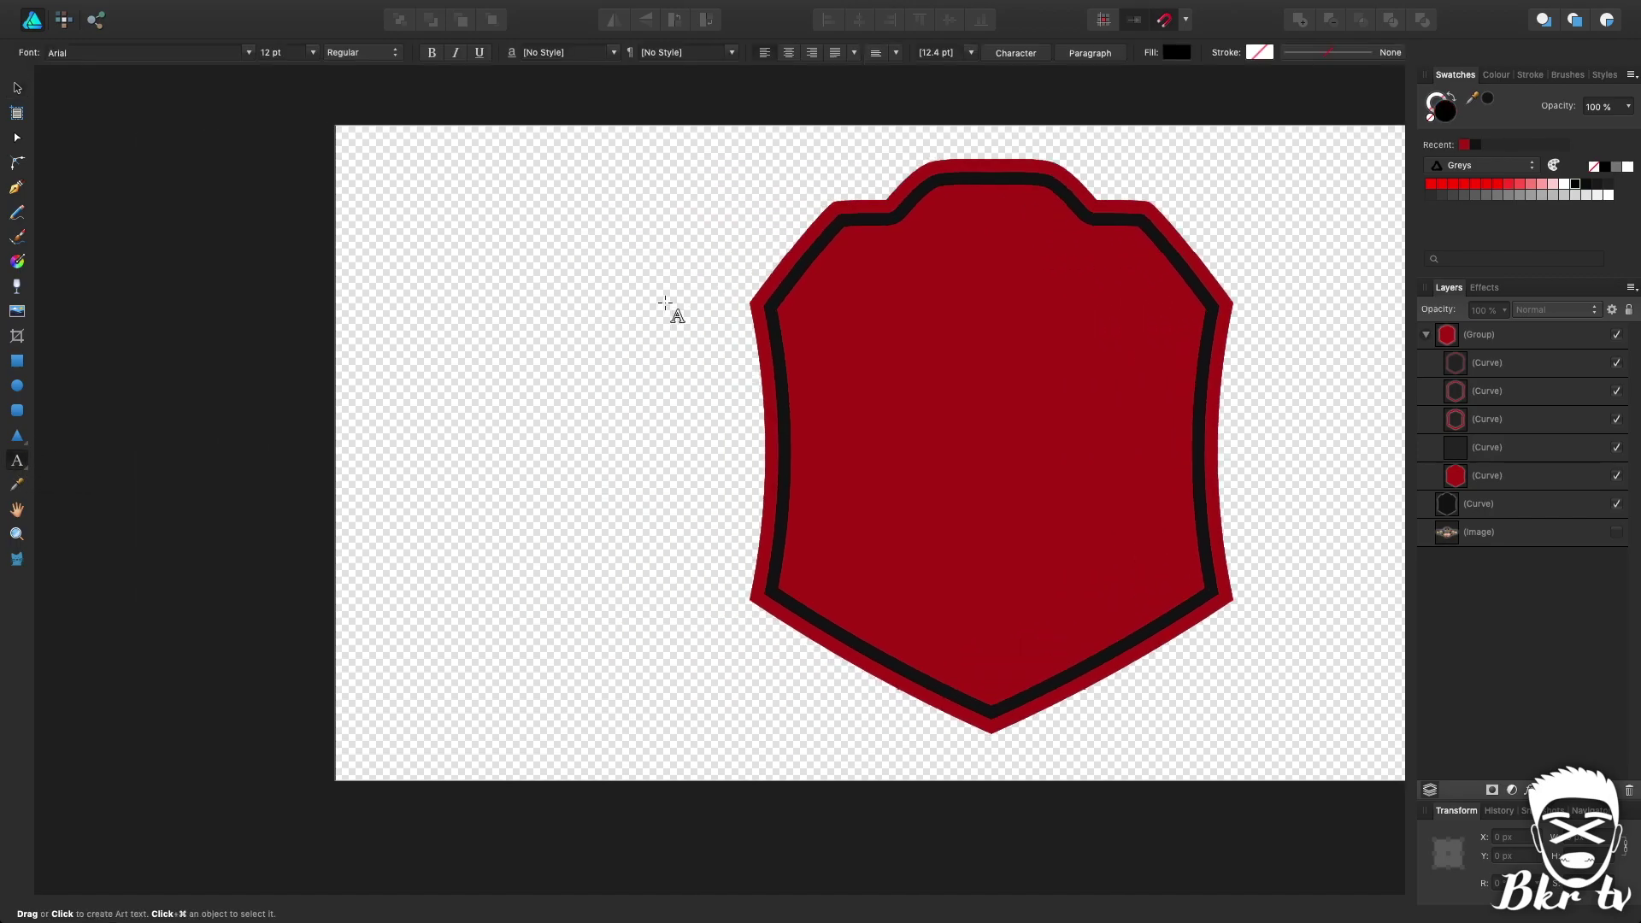
left_click_drag(421, 319, 617, 527)
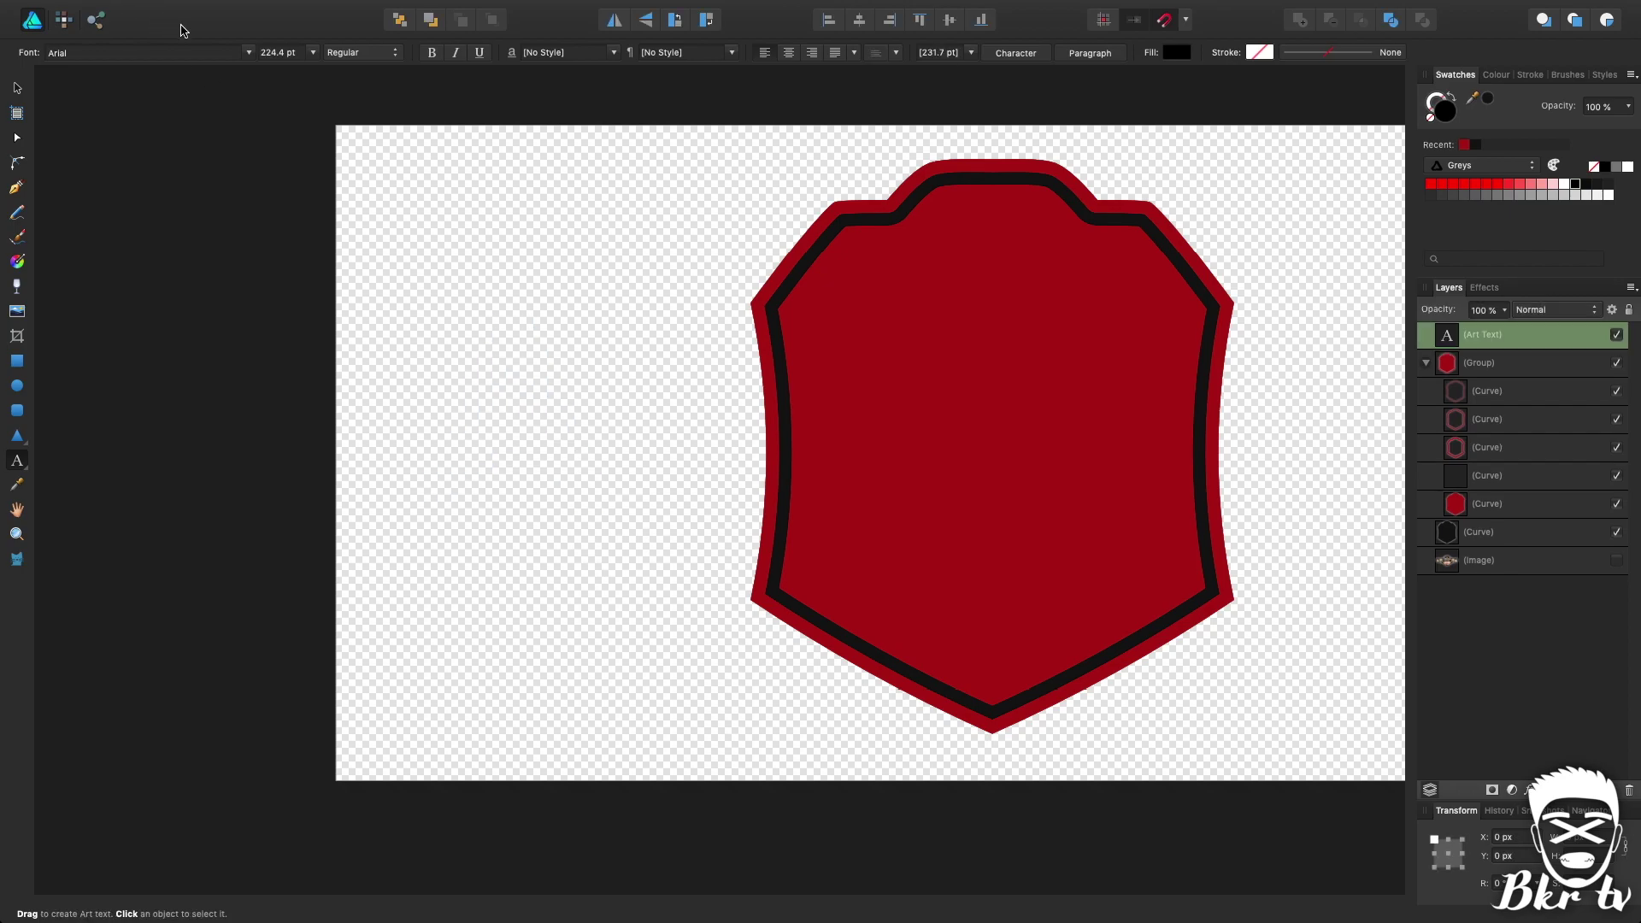
left_click(248, 53)
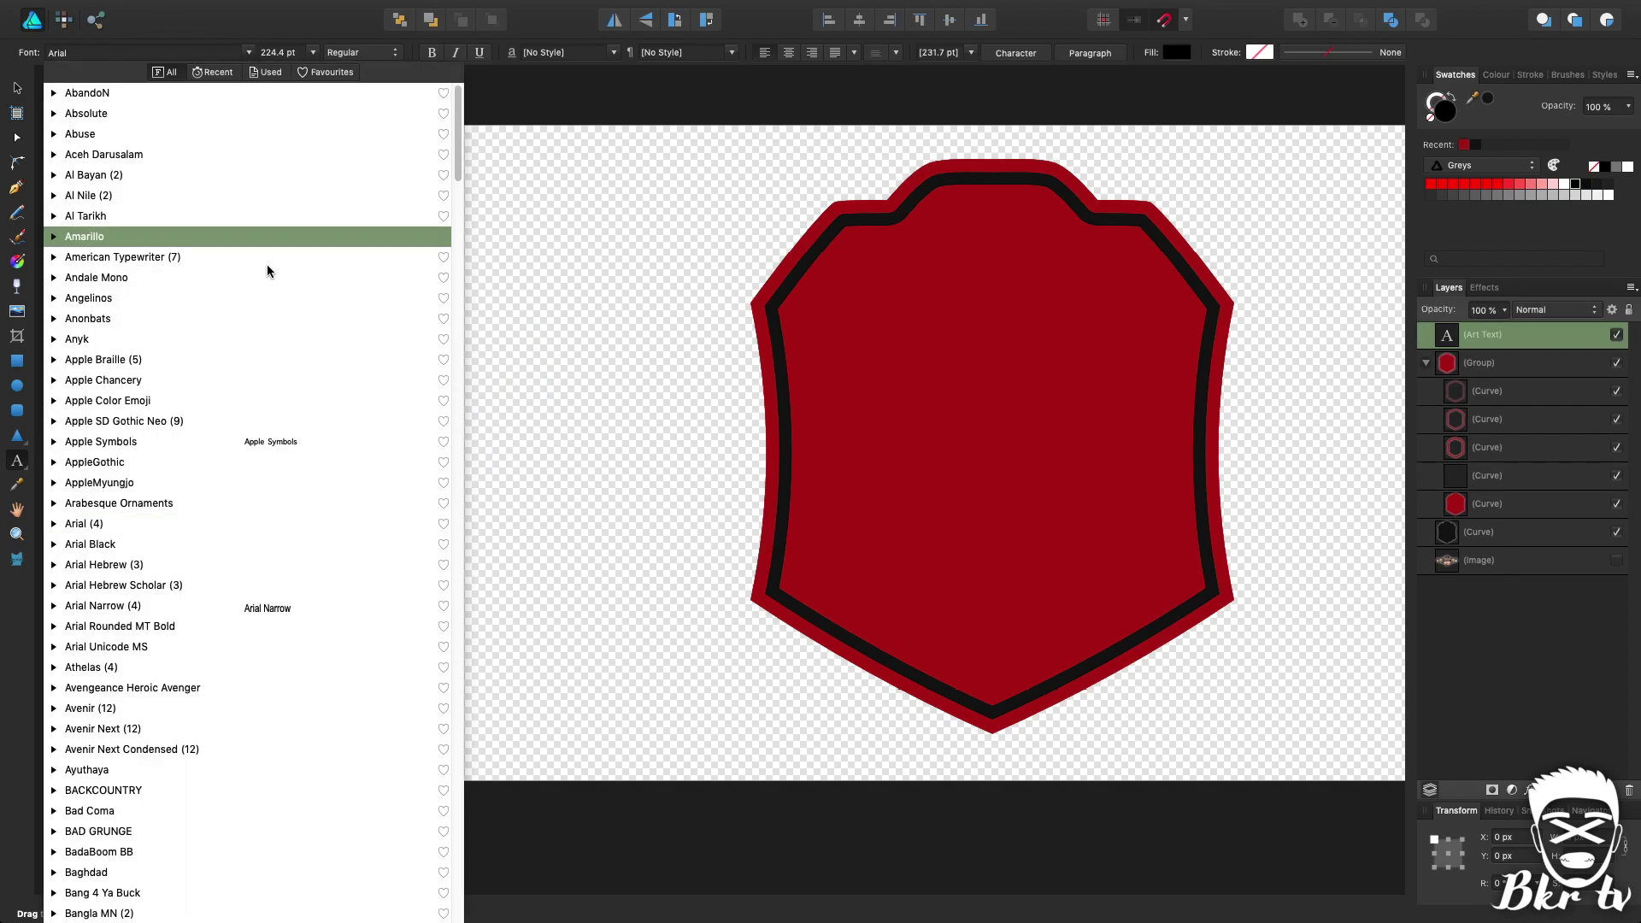
scroll(341, 373, "down", 10)
scroll(339, 407, "down", 5)
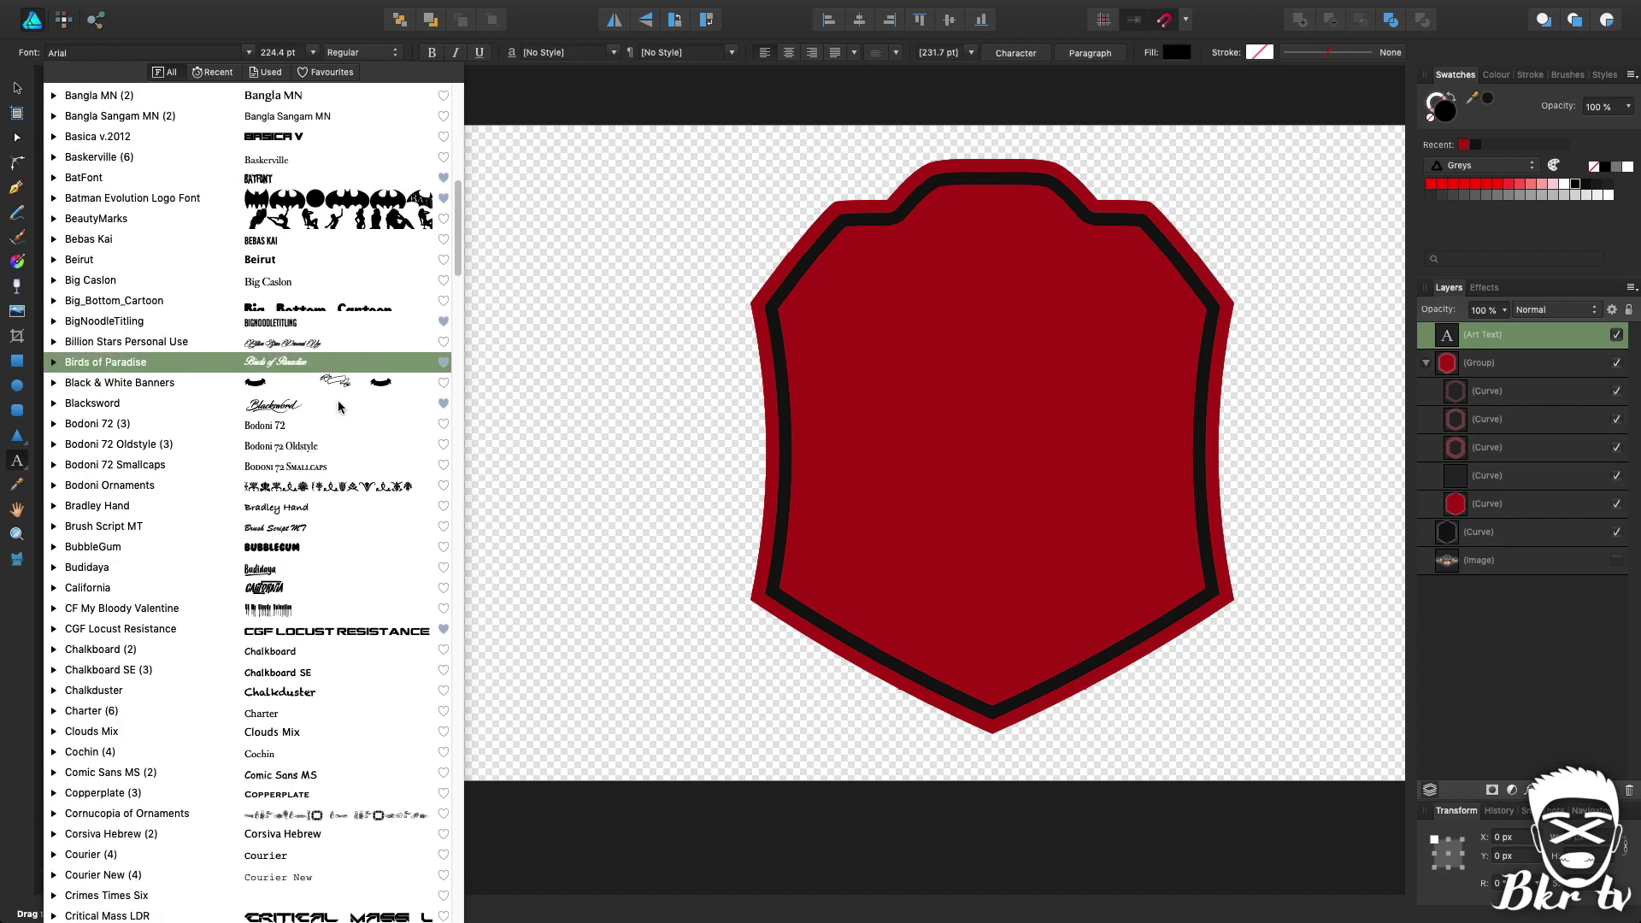
scroll(339, 407, "down", 10)
scroll(324, 411, "down", 15)
scroll(324, 411, "down", 12)
scroll(324, 413, "down", 20)
scroll(324, 411, "down", 12)
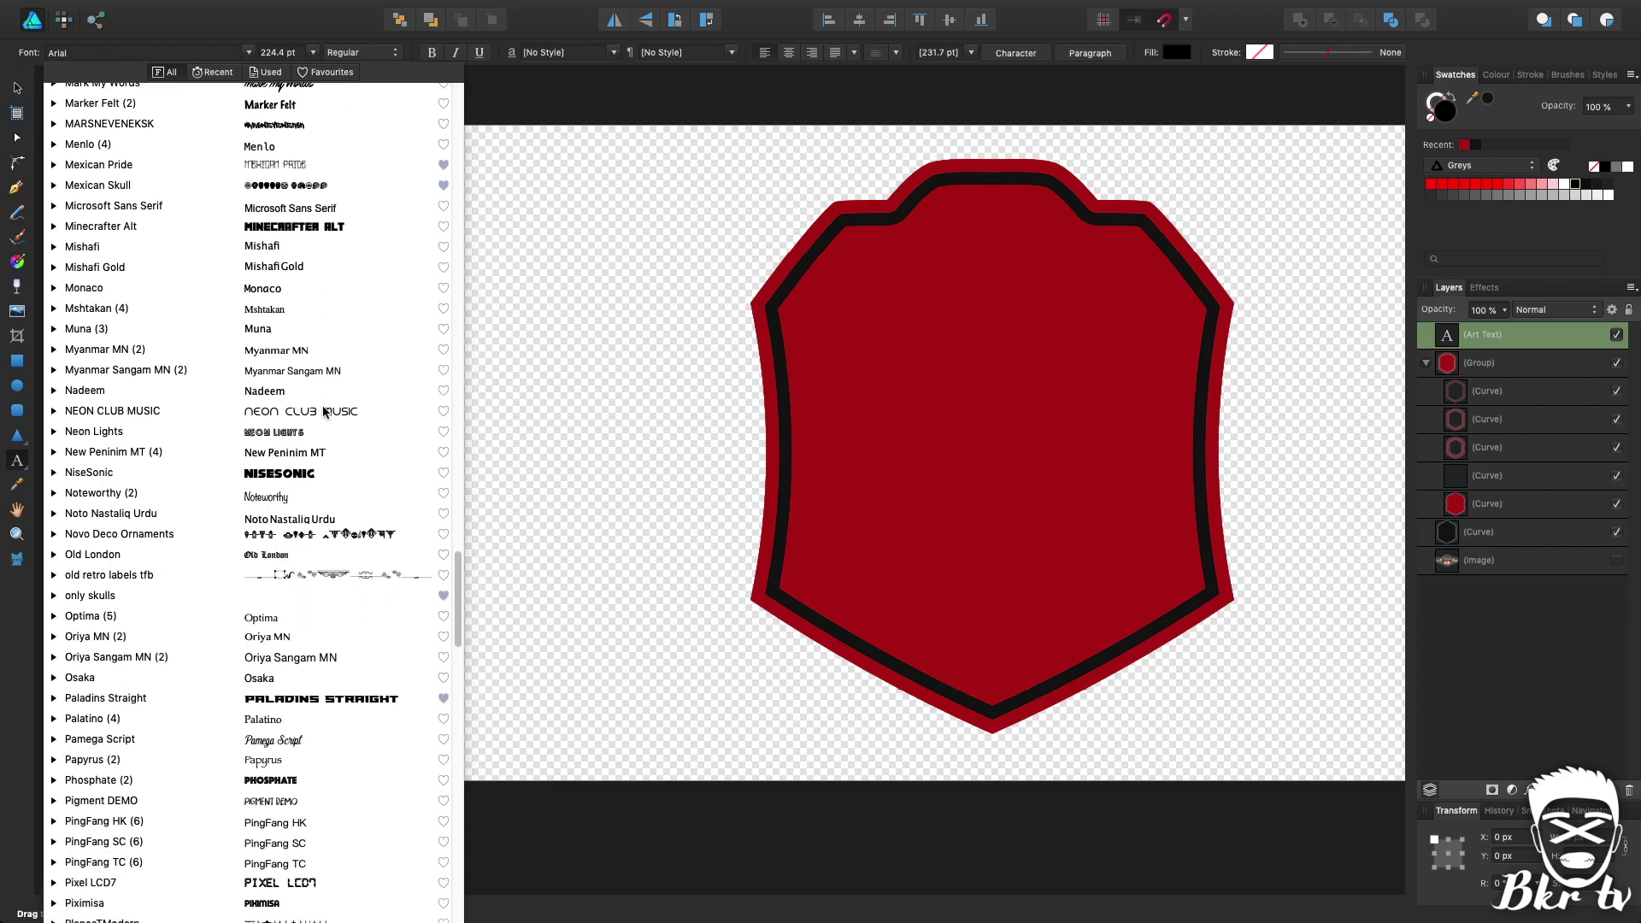
scroll(324, 411, "down", 3)
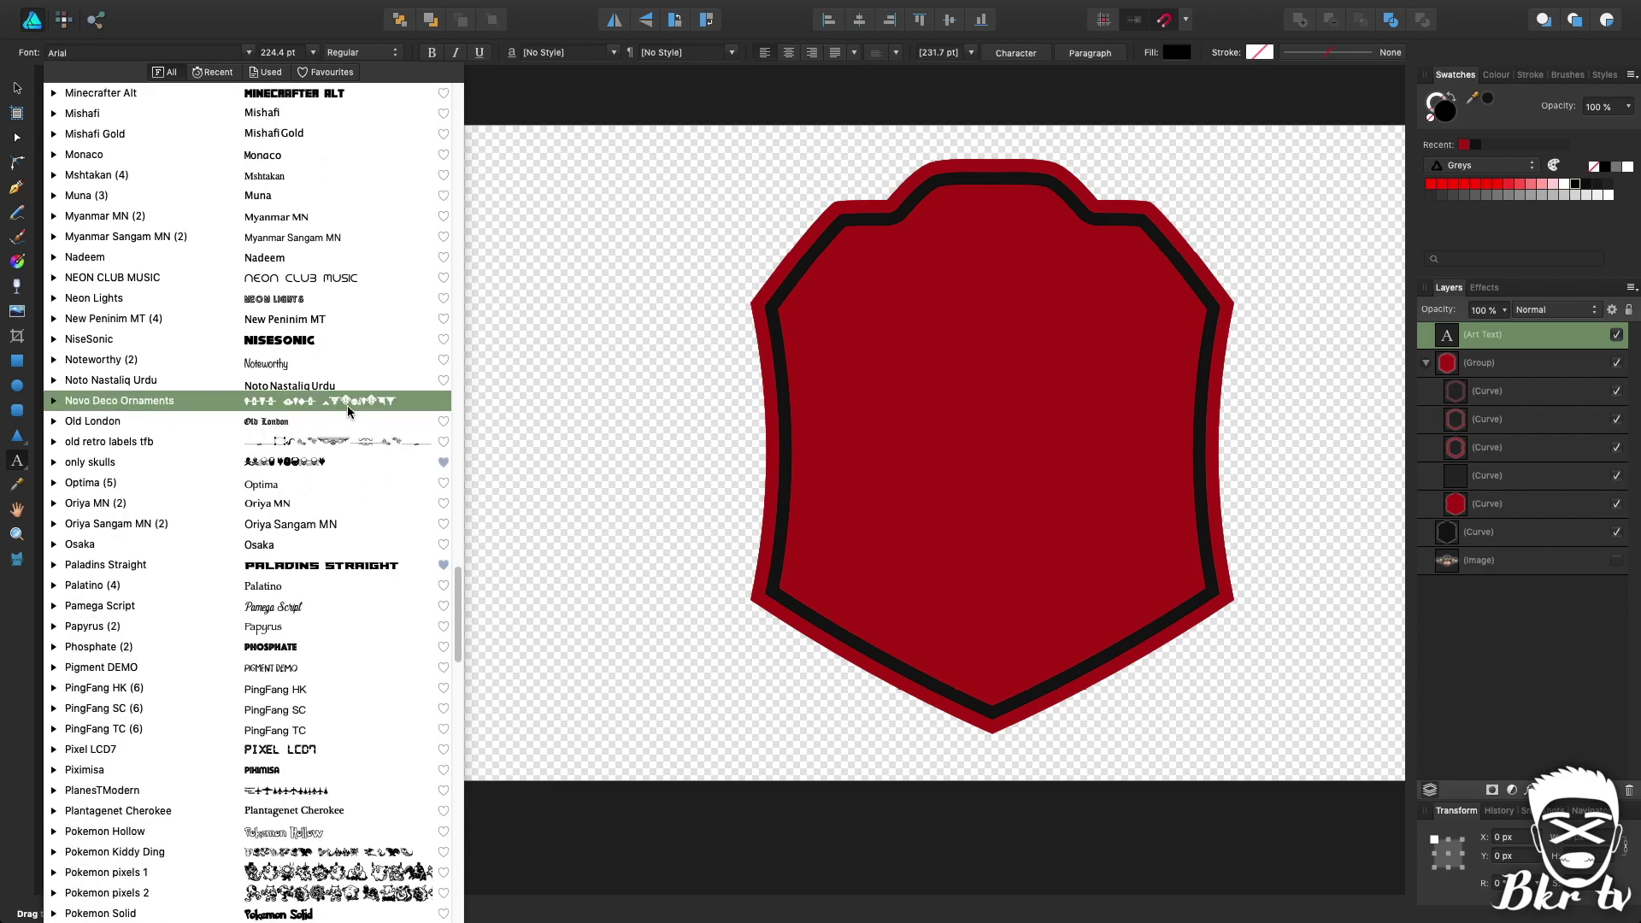
scroll(347, 410, "down", 11)
scroll(347, 412, "down", 7)
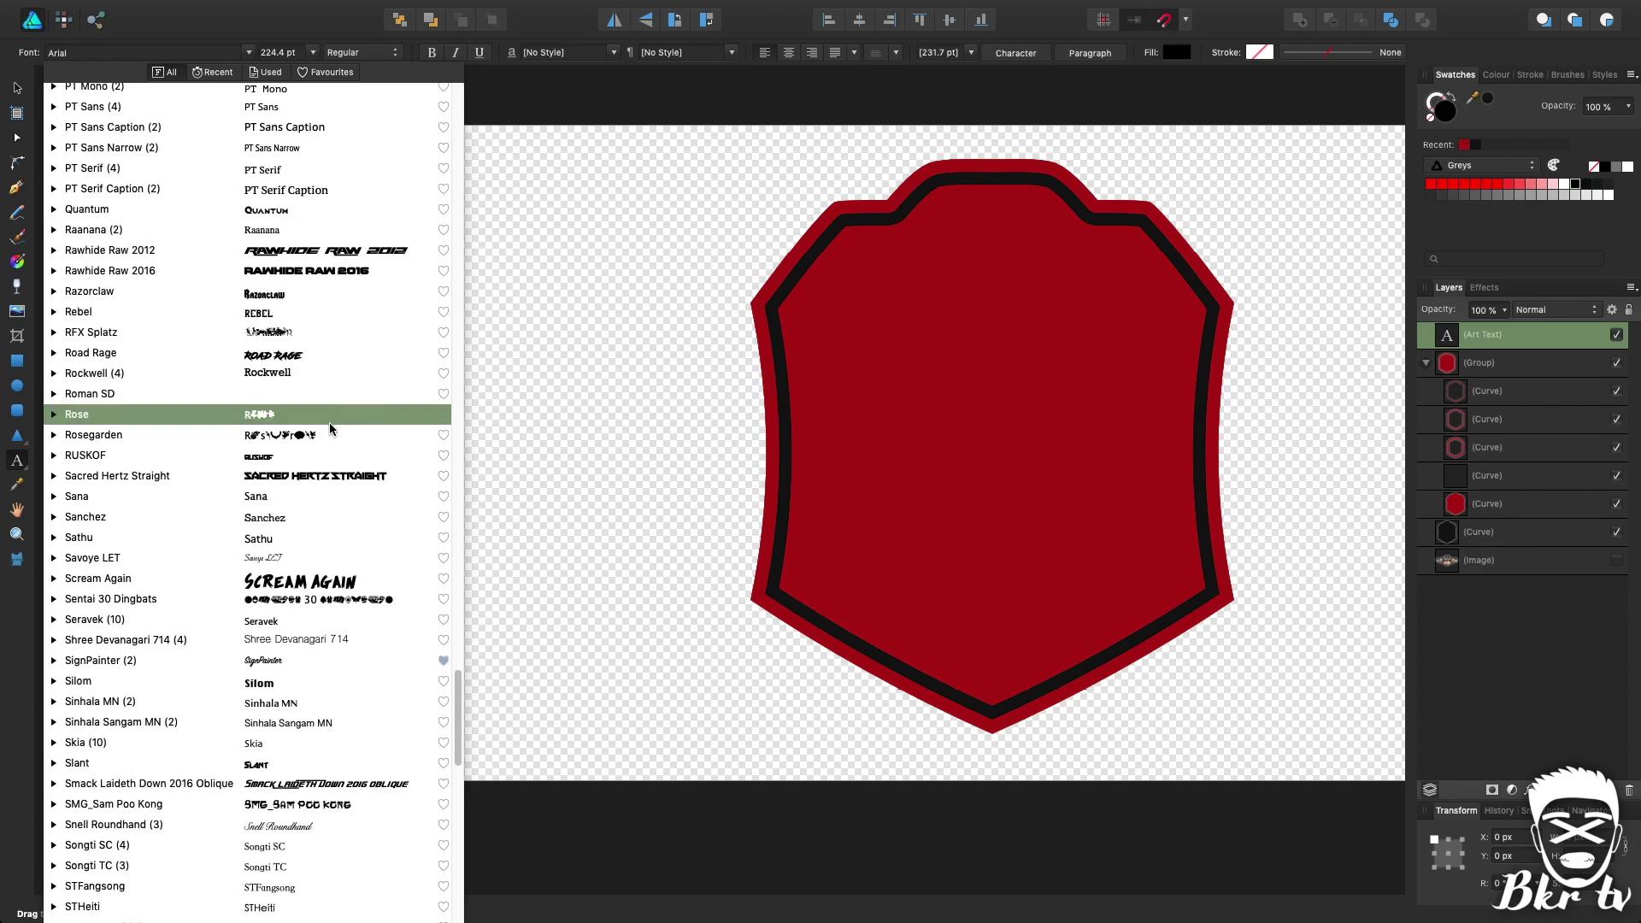
scroll(330, 422, "up", 3)
scroll(338, 393, "up", 13)
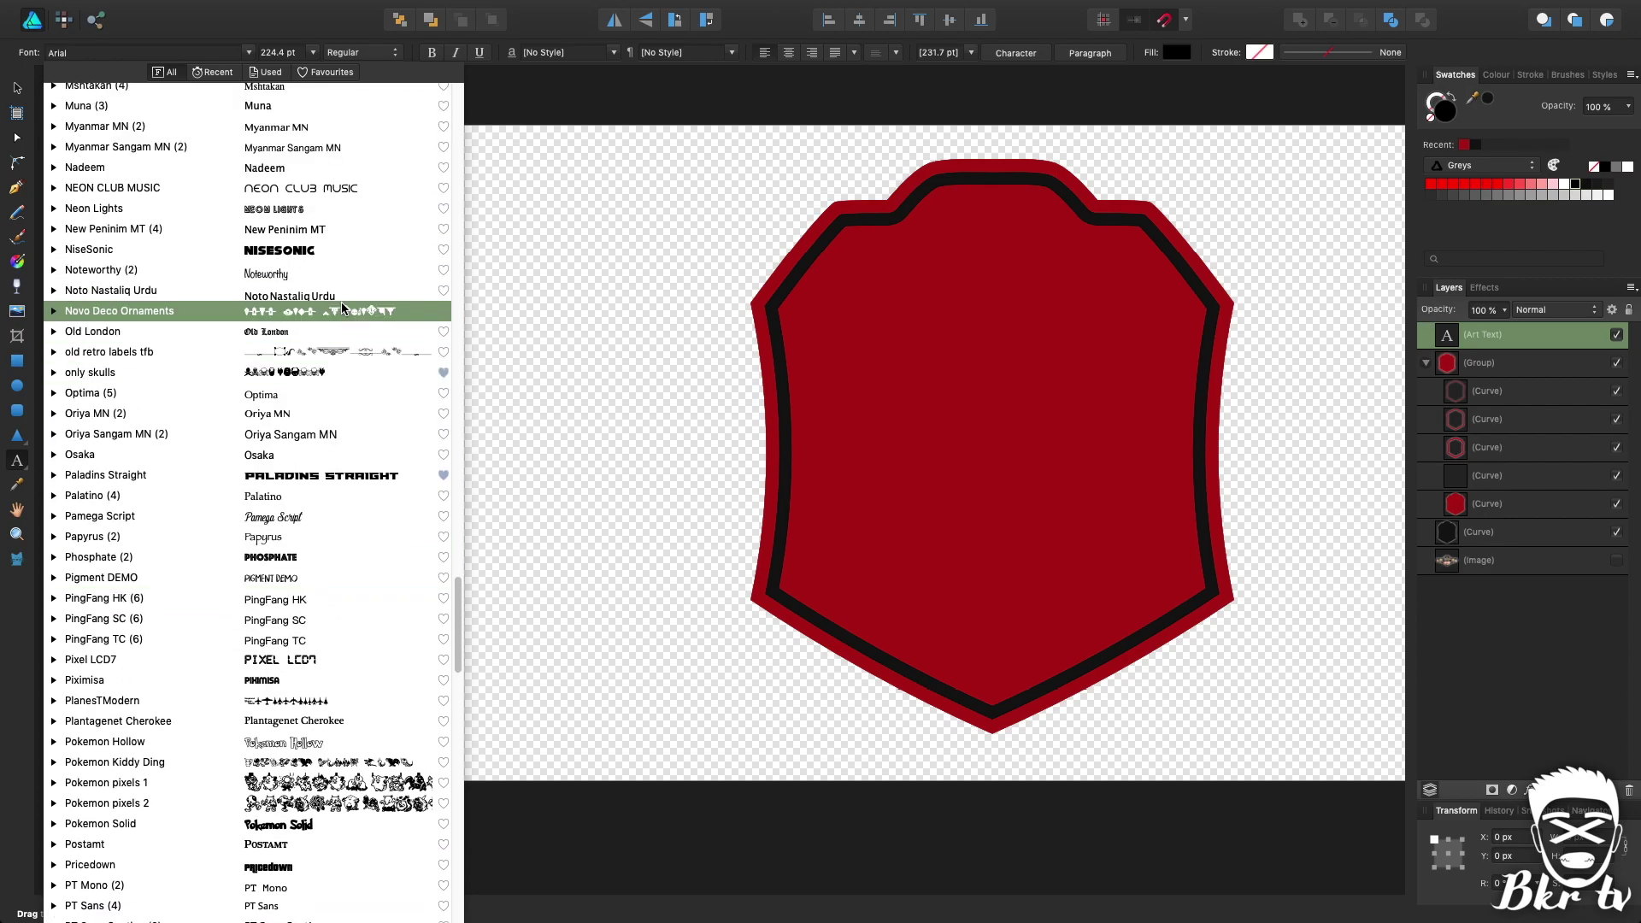
left_click(342, 307)
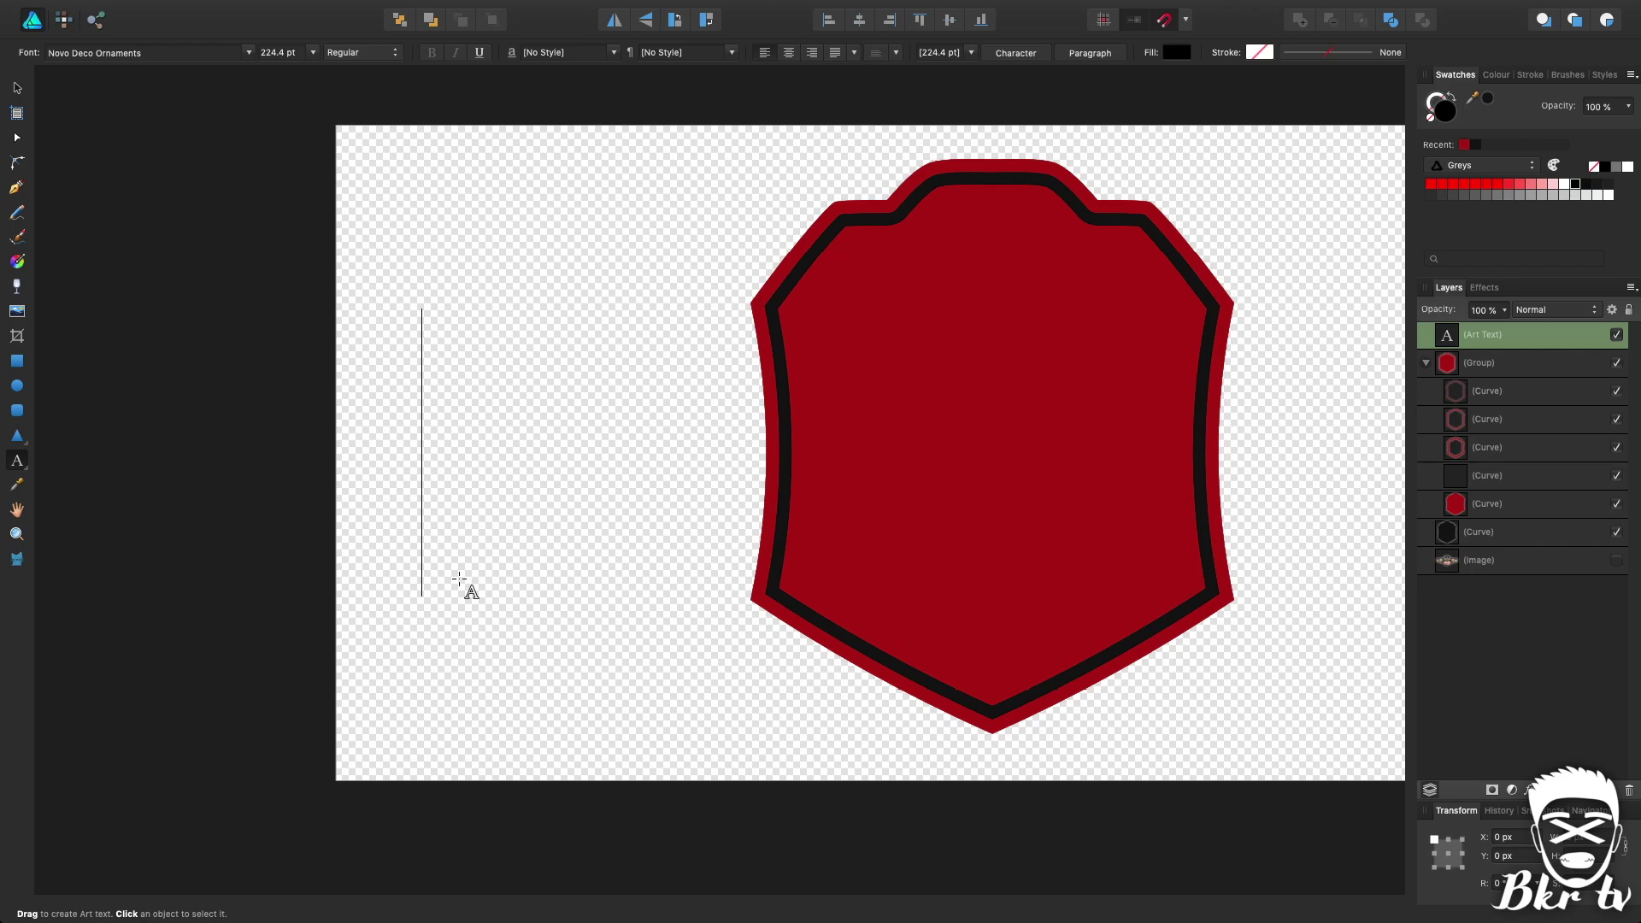
Step: Try several of the font's ornament glyphs and keep the letter b, the striped diamond ornament
type("a")
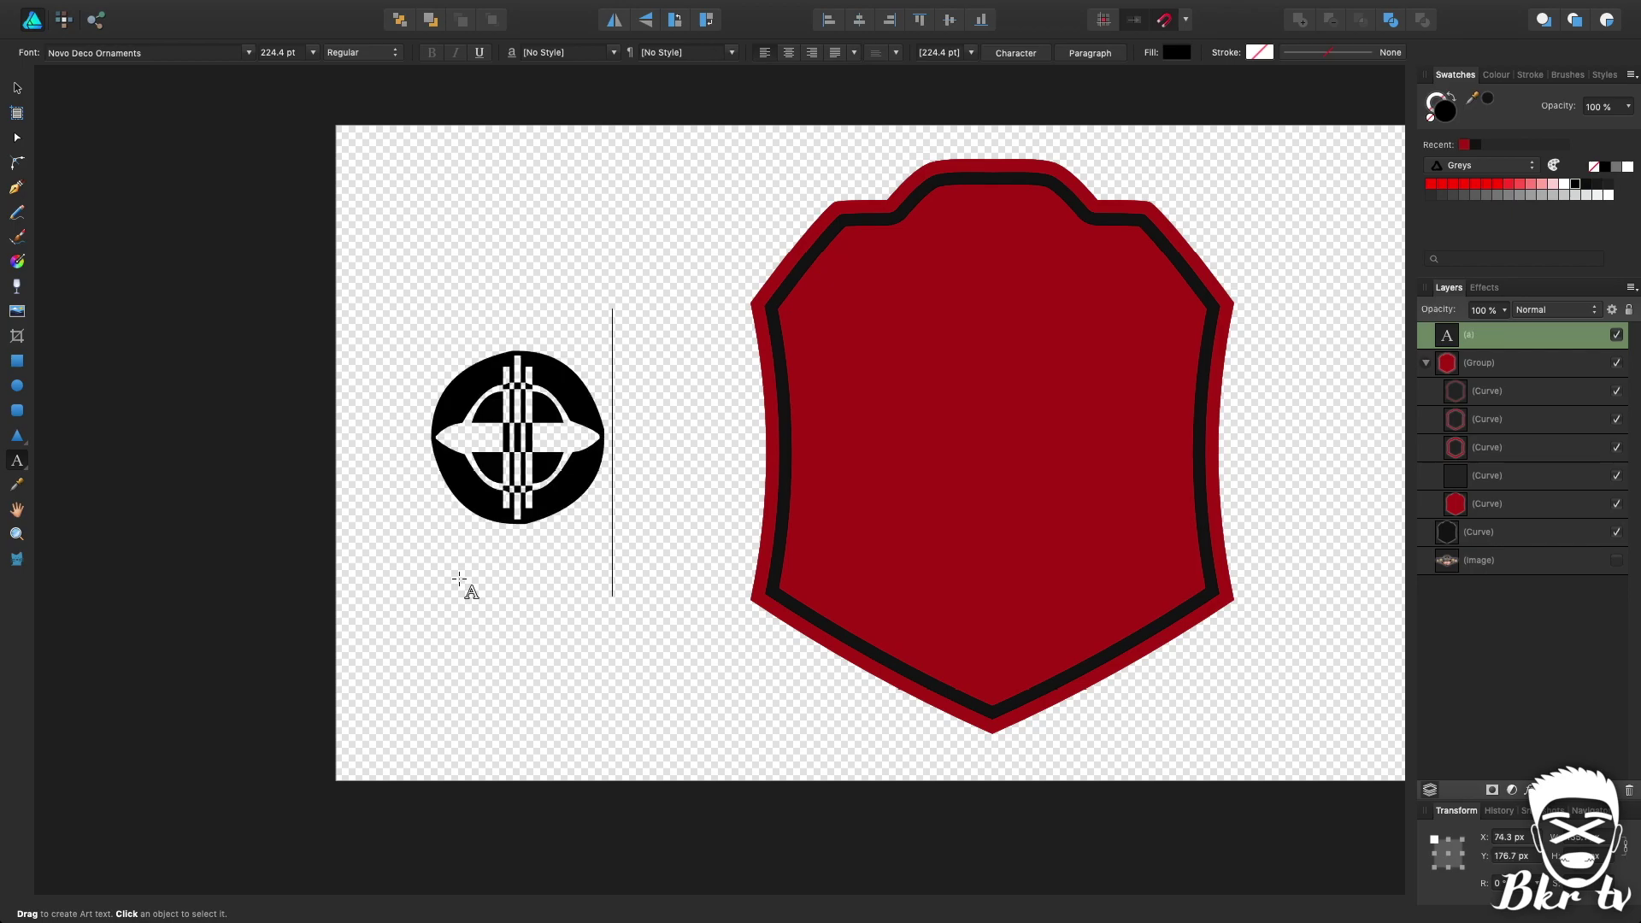
key("BackSpace")
type("b")
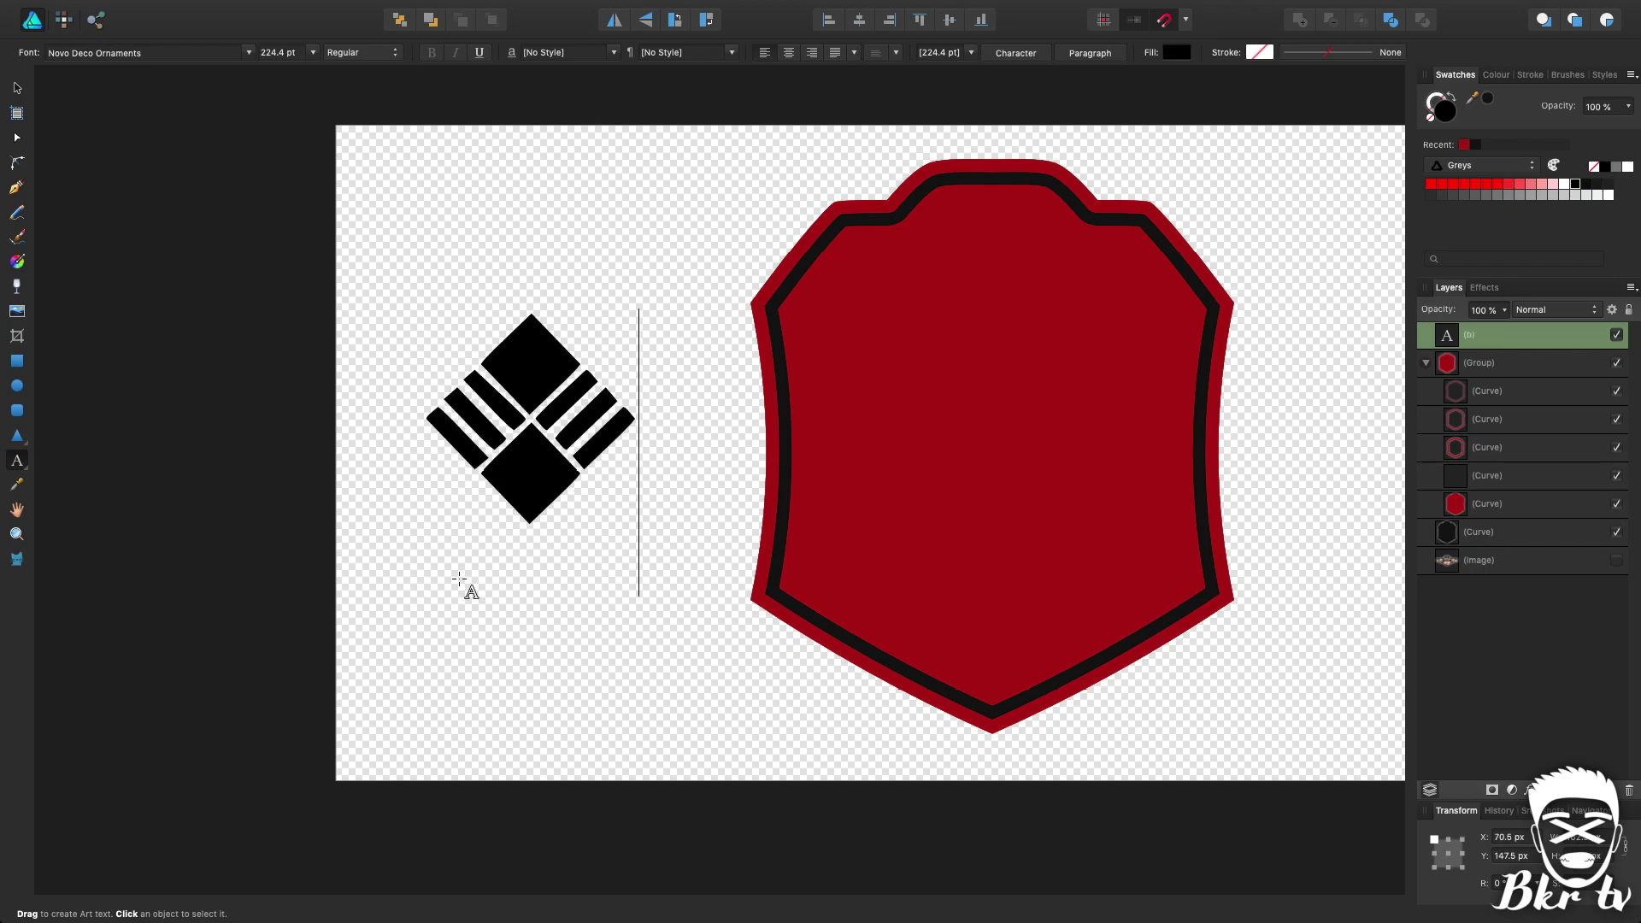
key("BackSpace")
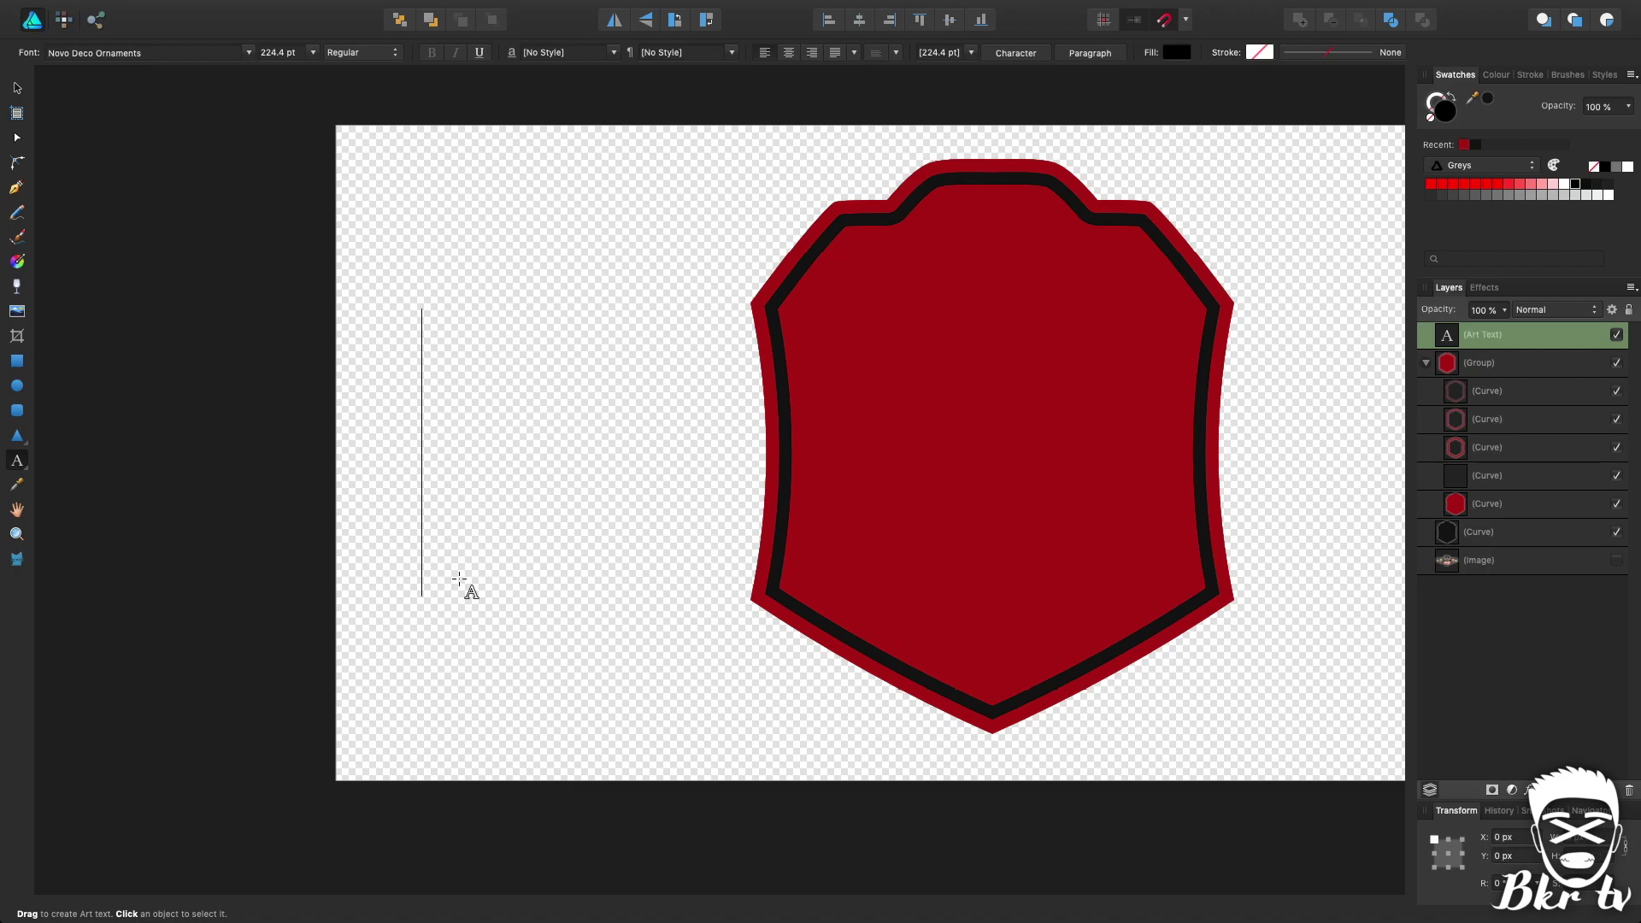
type("c")
key("BackSpace")
type("d")
key("Escape")
left_click(17, 88)
Step: Move the diamond ornament onto the plate's centre and nest it inside the group's Erase curve
scroll(309, 342, "right", 6)
scroll(309, 342, "up", 3)
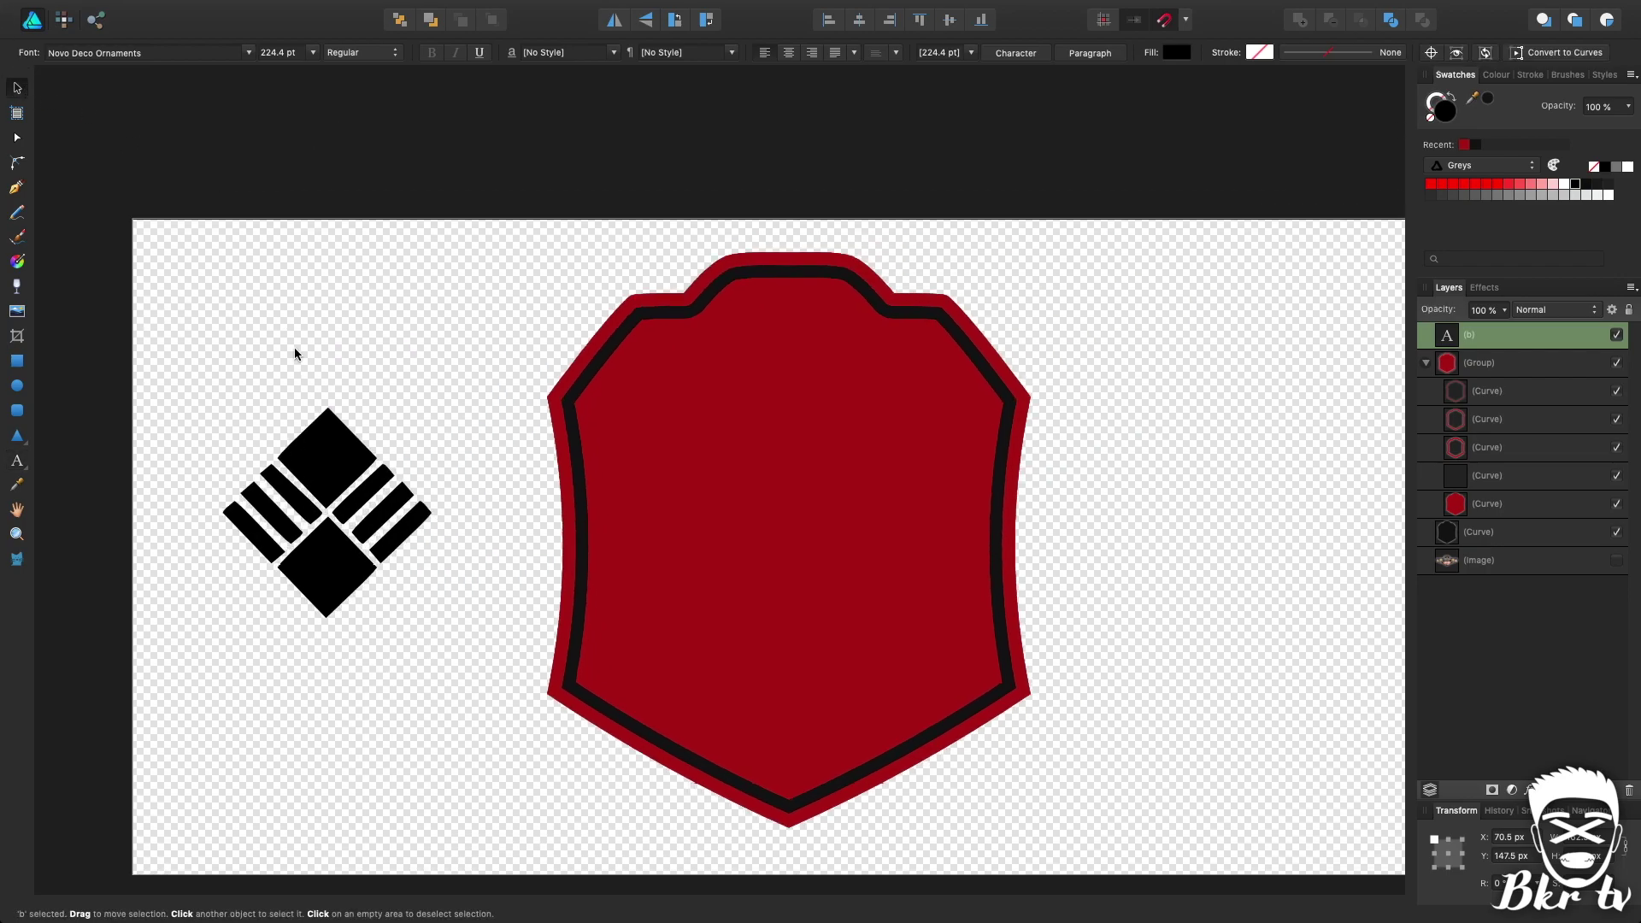
left_click_drag(293, 507, 755, 528)
scroll(994, 537, "down", 3)
scroll(994, 538, "left", 1)
left_click_drag(1474, 343, 1492, 478)
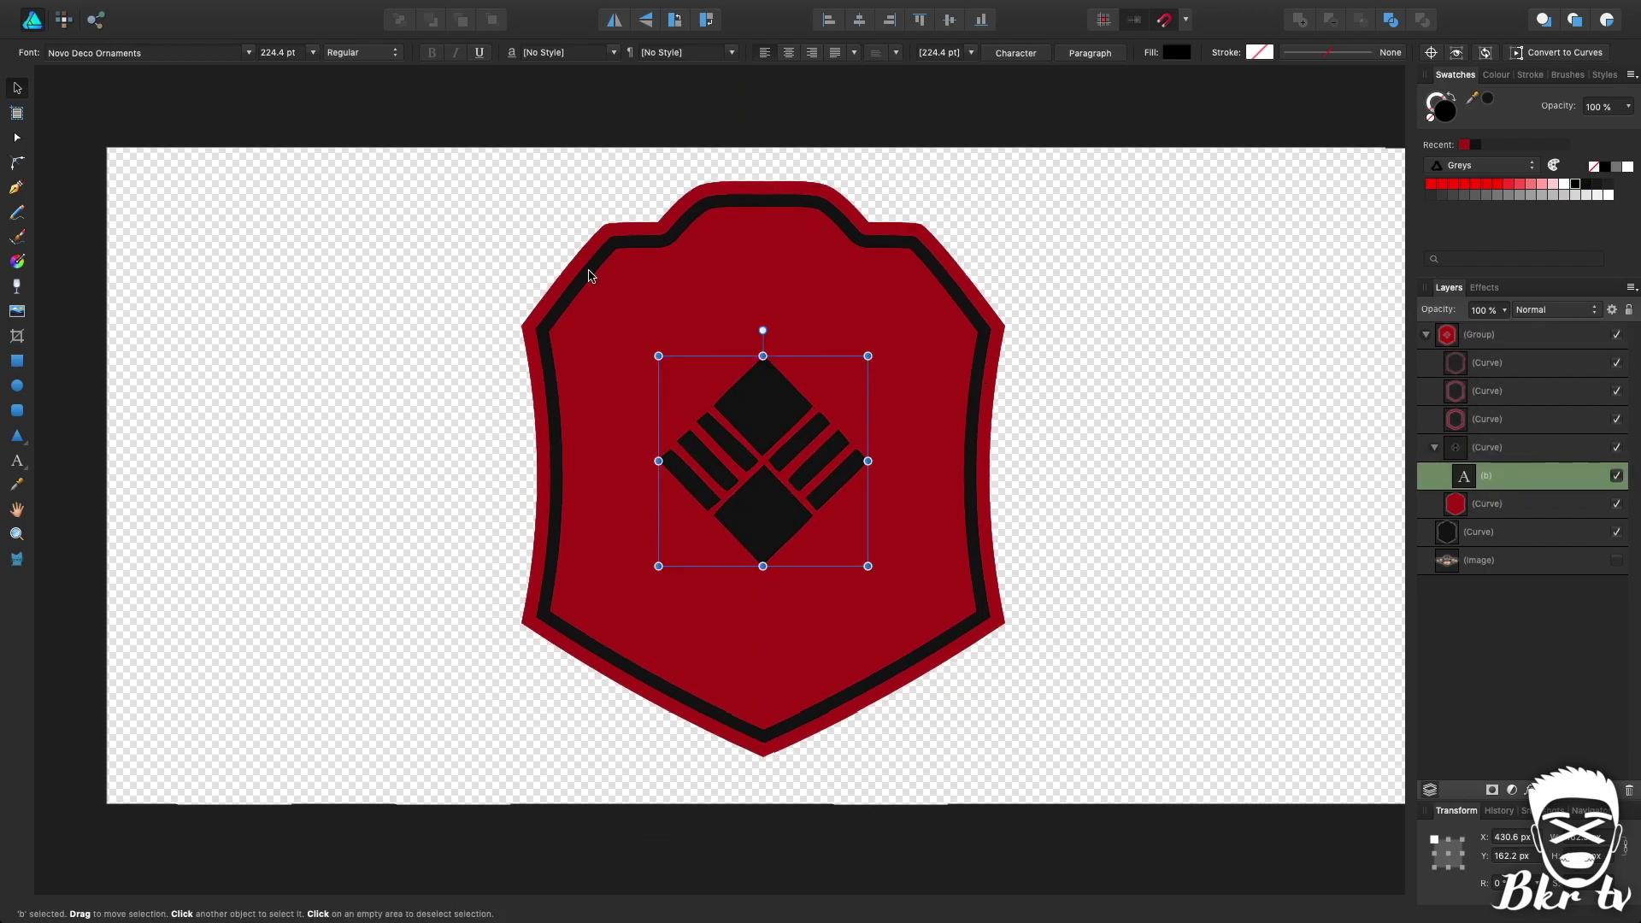
Step: Enlarge the diamond ornament proportionally to about 477 pt and reposition it centrally within the plate
left_click_drag(868, 354, 1158, 165)
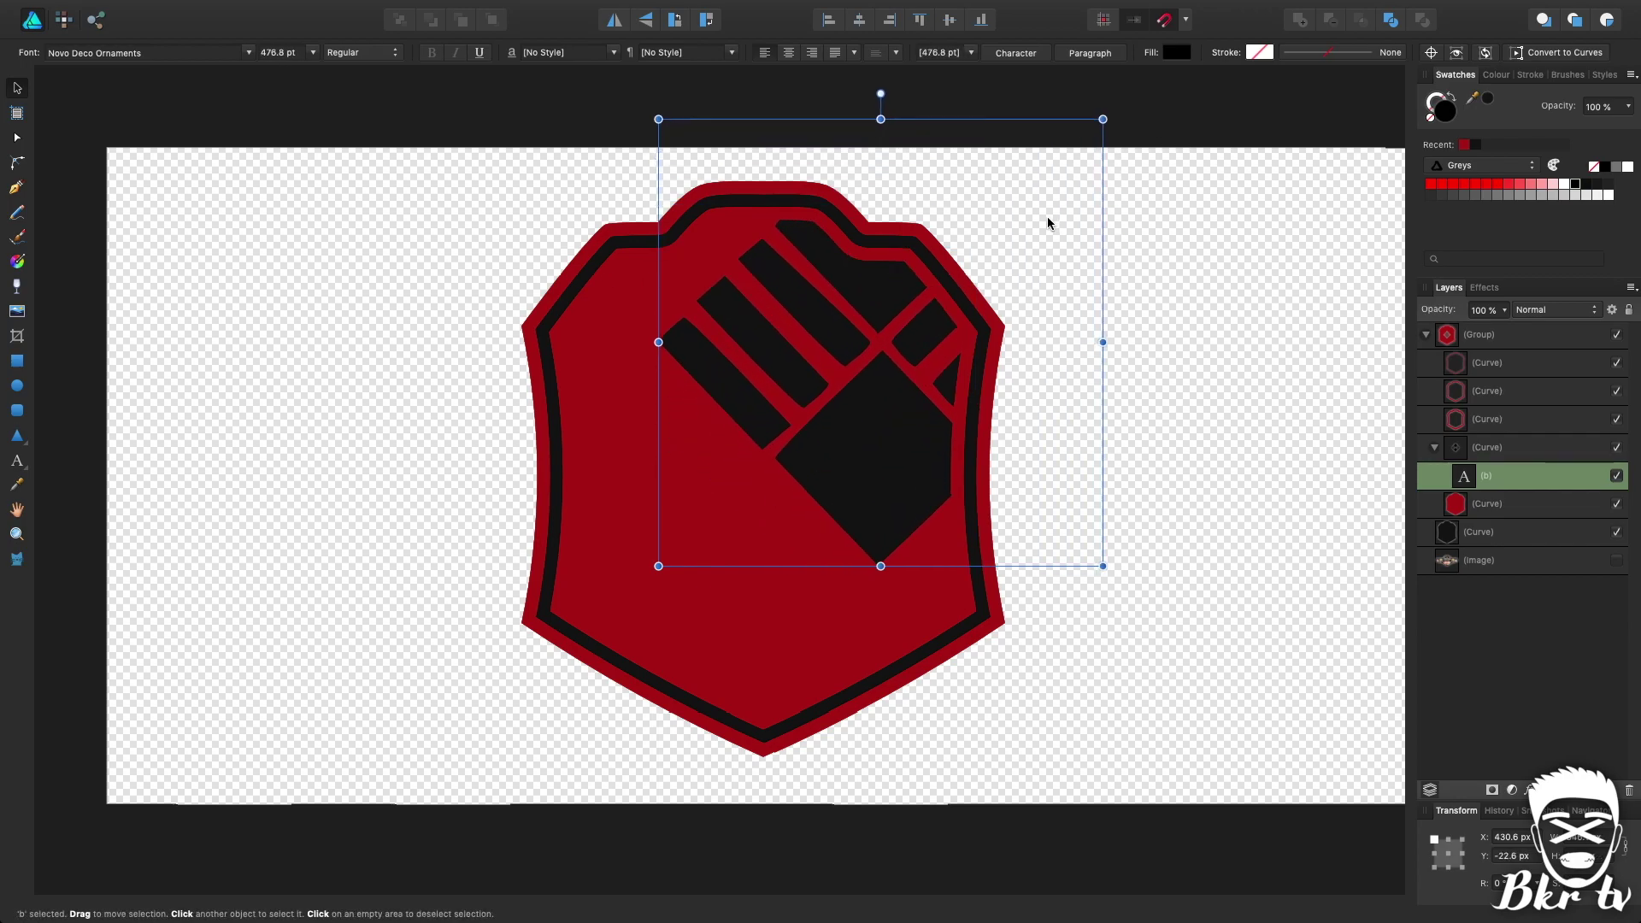
left_click_drag(1015, 204, 880, 274)
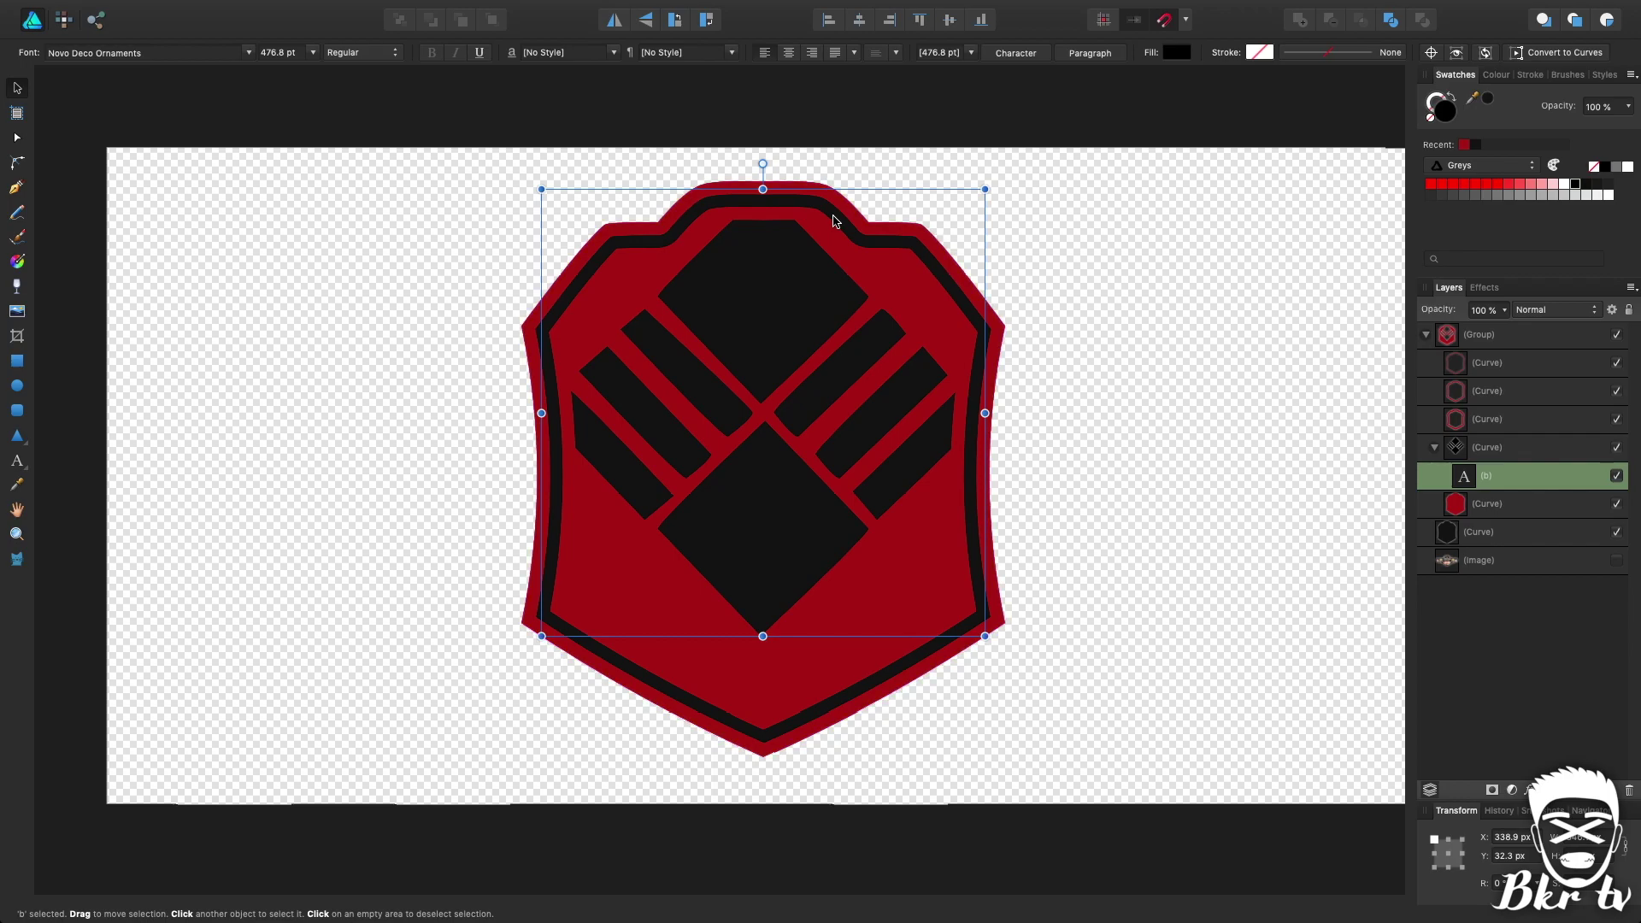
left_click_drag(818, 238, 813, 351)
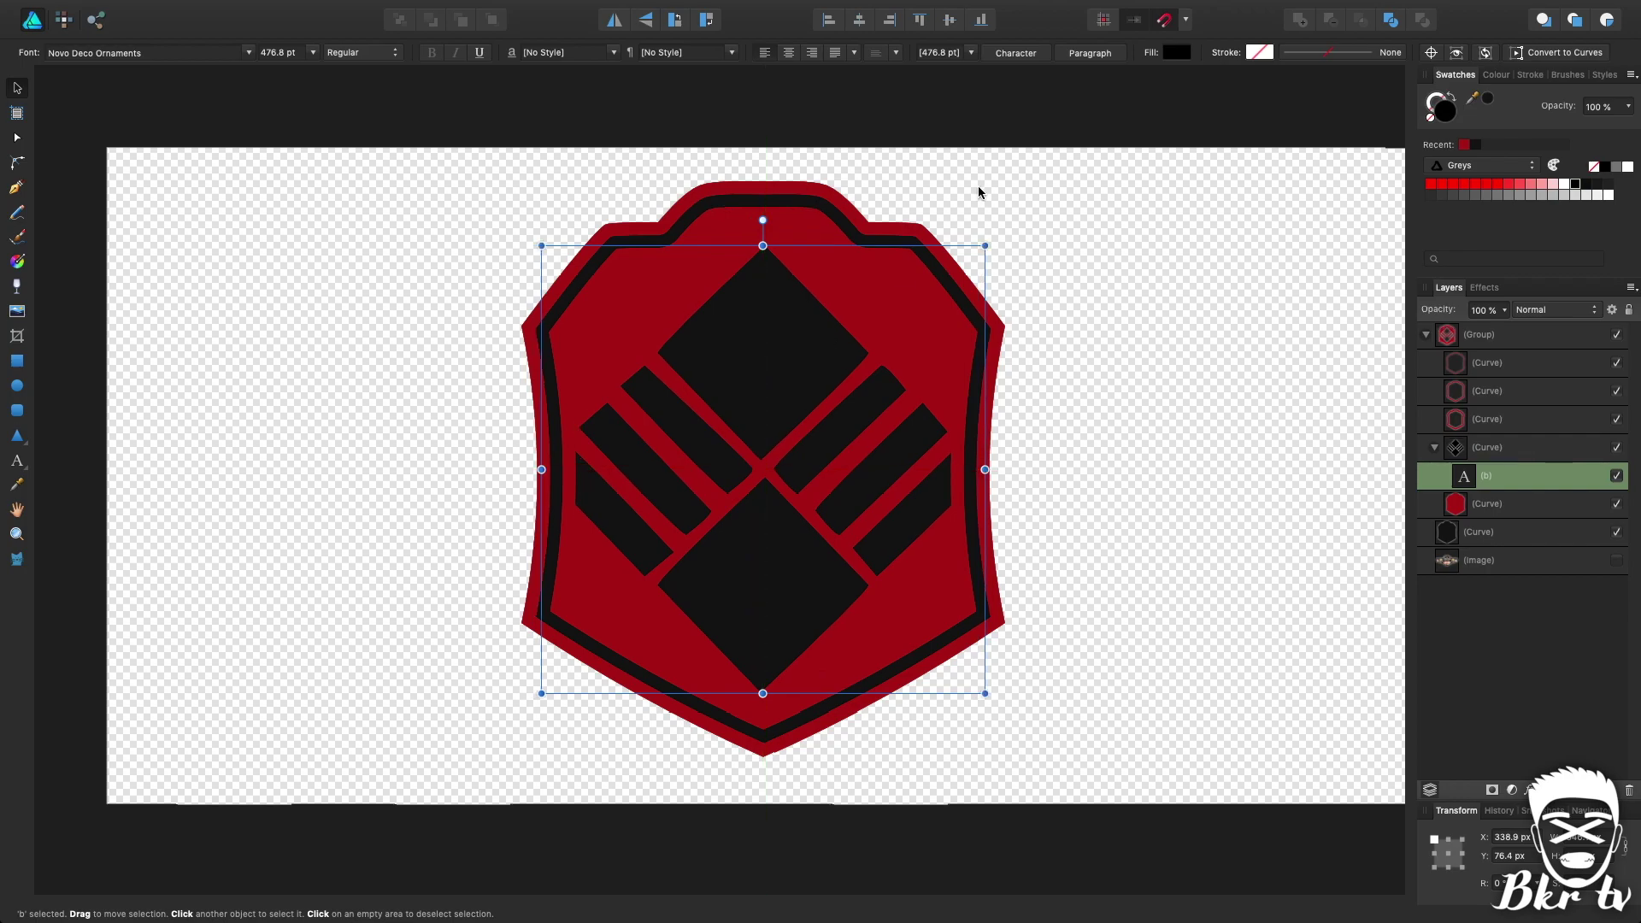
Step: Enlarge the diamond ornament further to about 826 pt, centre it so its bands cross mid-plate, and deselect it
left_click_drag(986, 246, 1165, 140)
left_click_drag(1048, 212, 982, 269)
left_click(1604, 840)
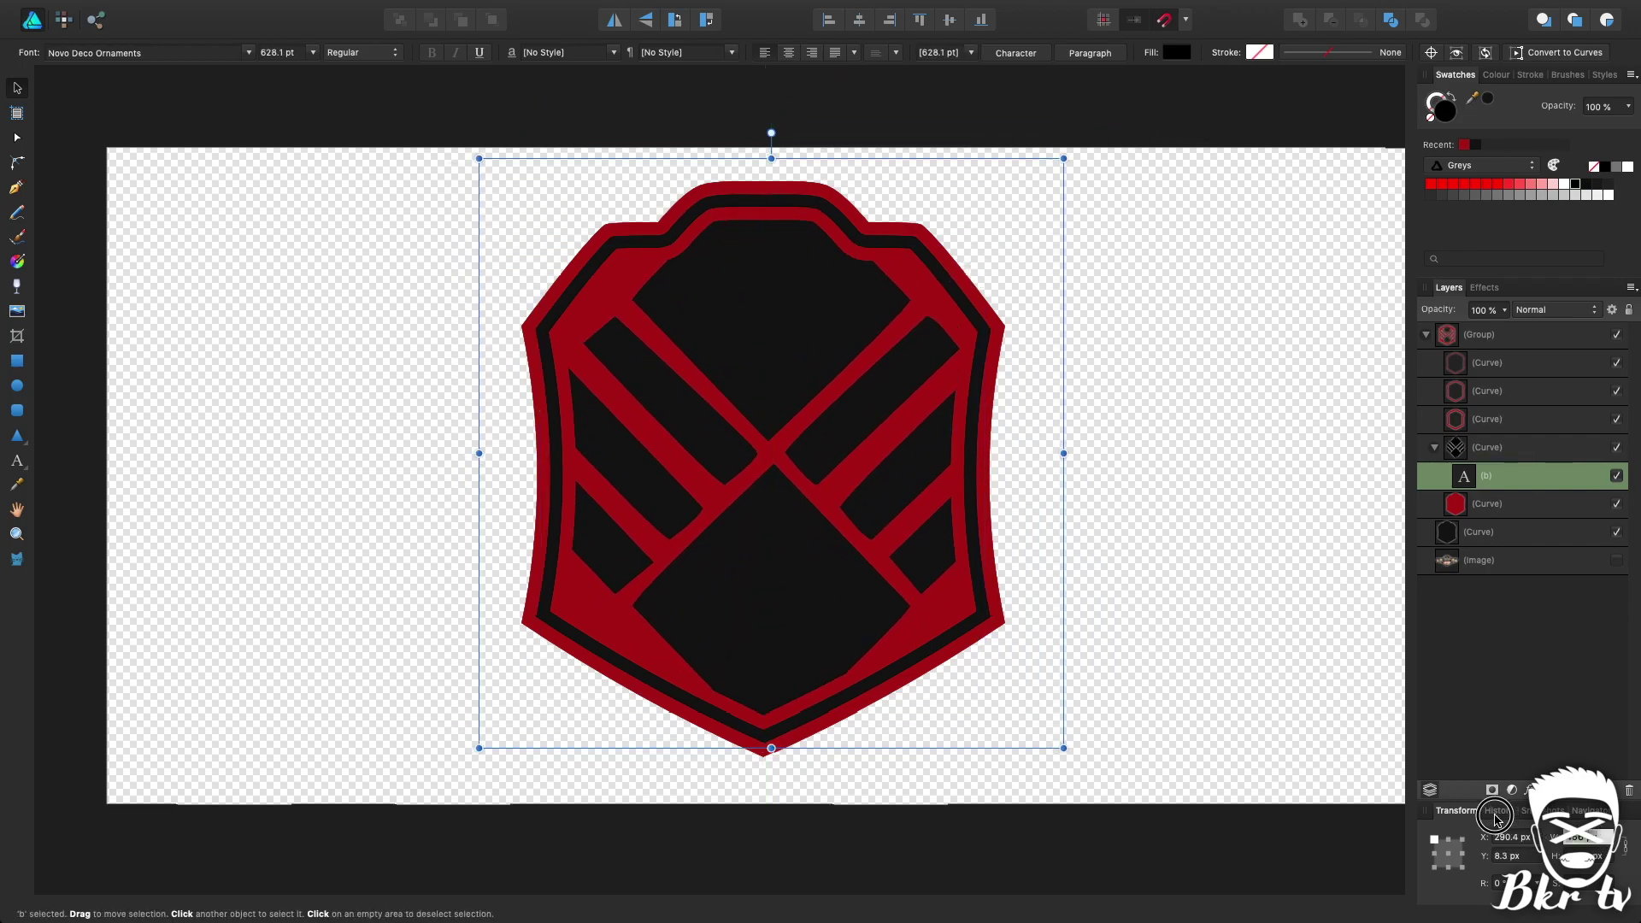
type("600")
key("Return")
left_click_drag(1224, 502, 1051, 443)
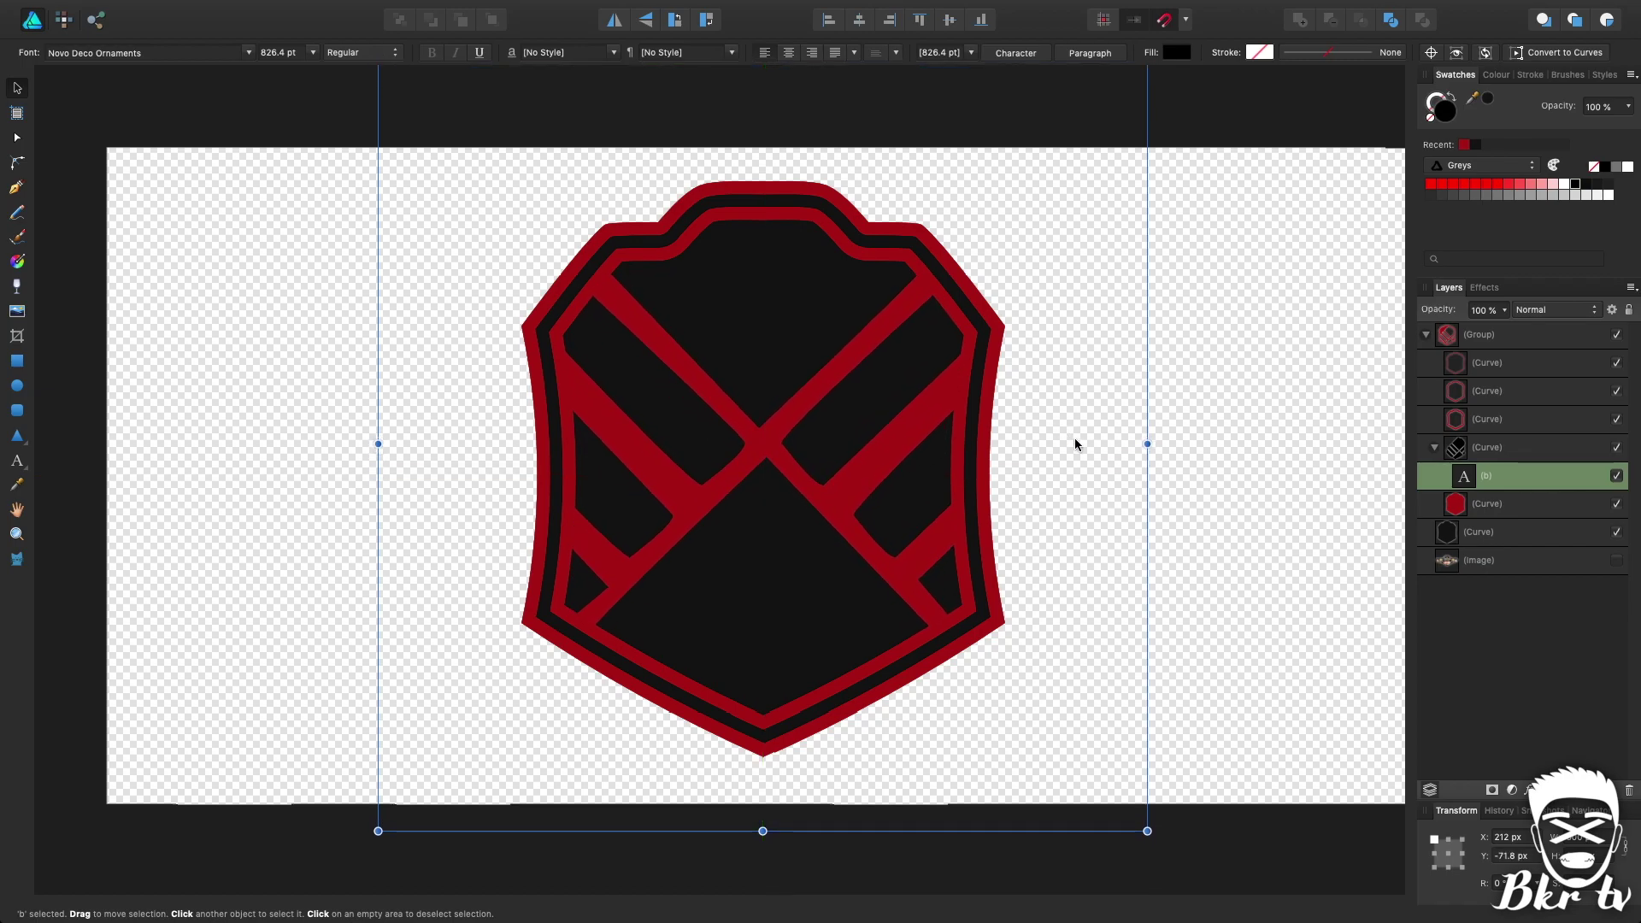
left_click(1242, 451)
key("super+0")
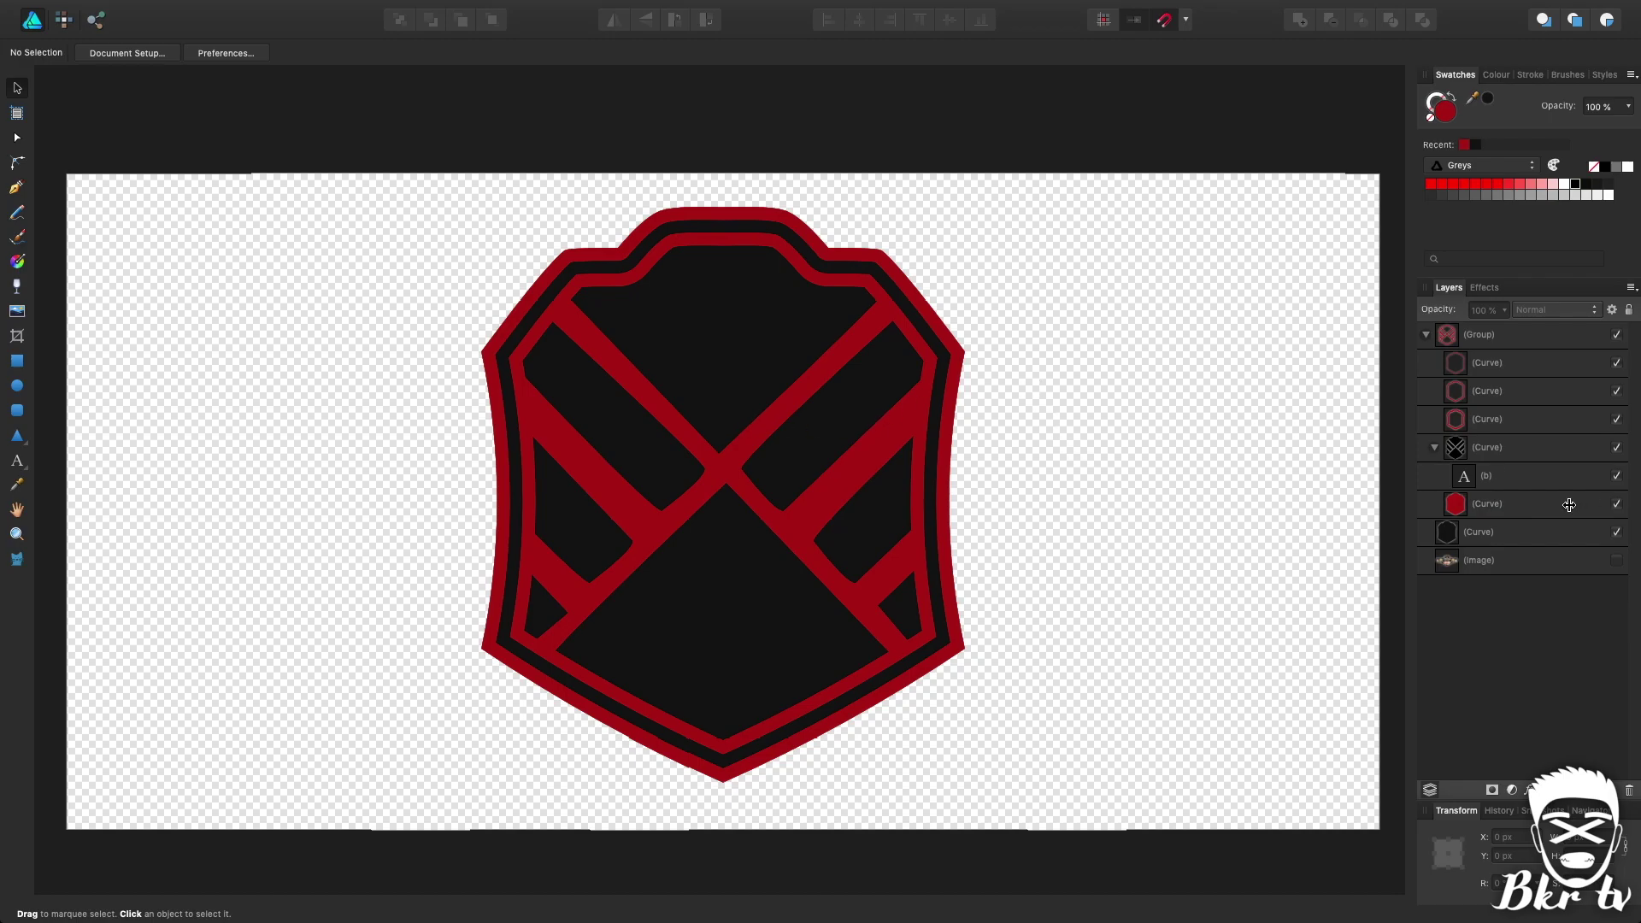
left_click(1436, 448)
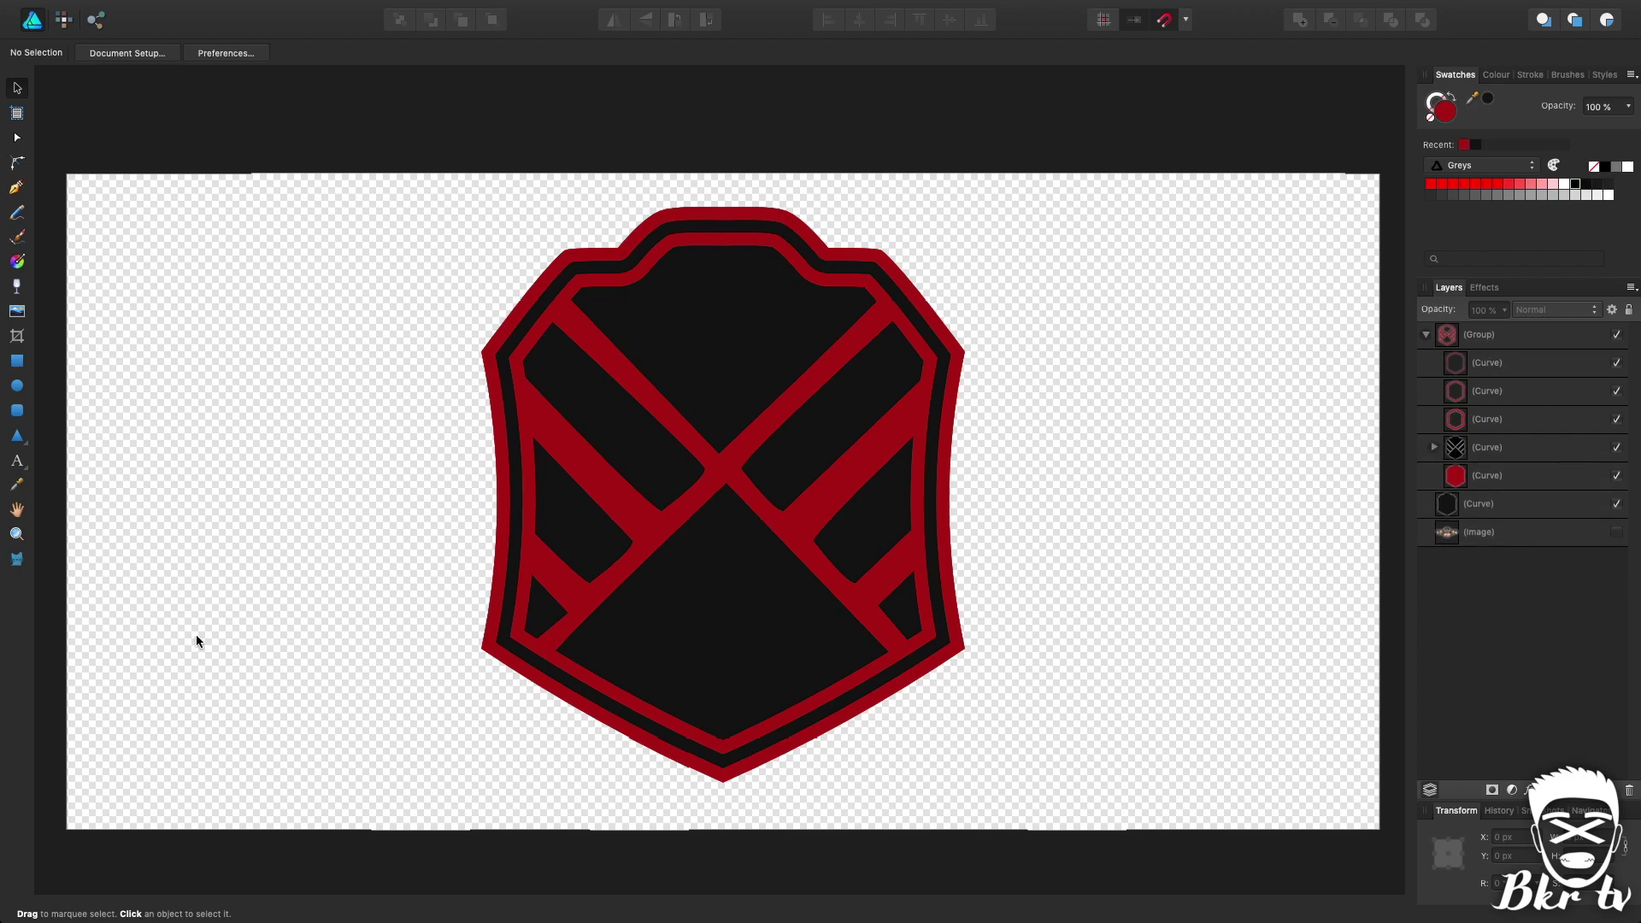
Step: Start a new artistic text object beside the plate at about 183 pt, using the favourite font Globe Icons
left_click(18, 462)
left_click_drag(157, 494, 439, 515)
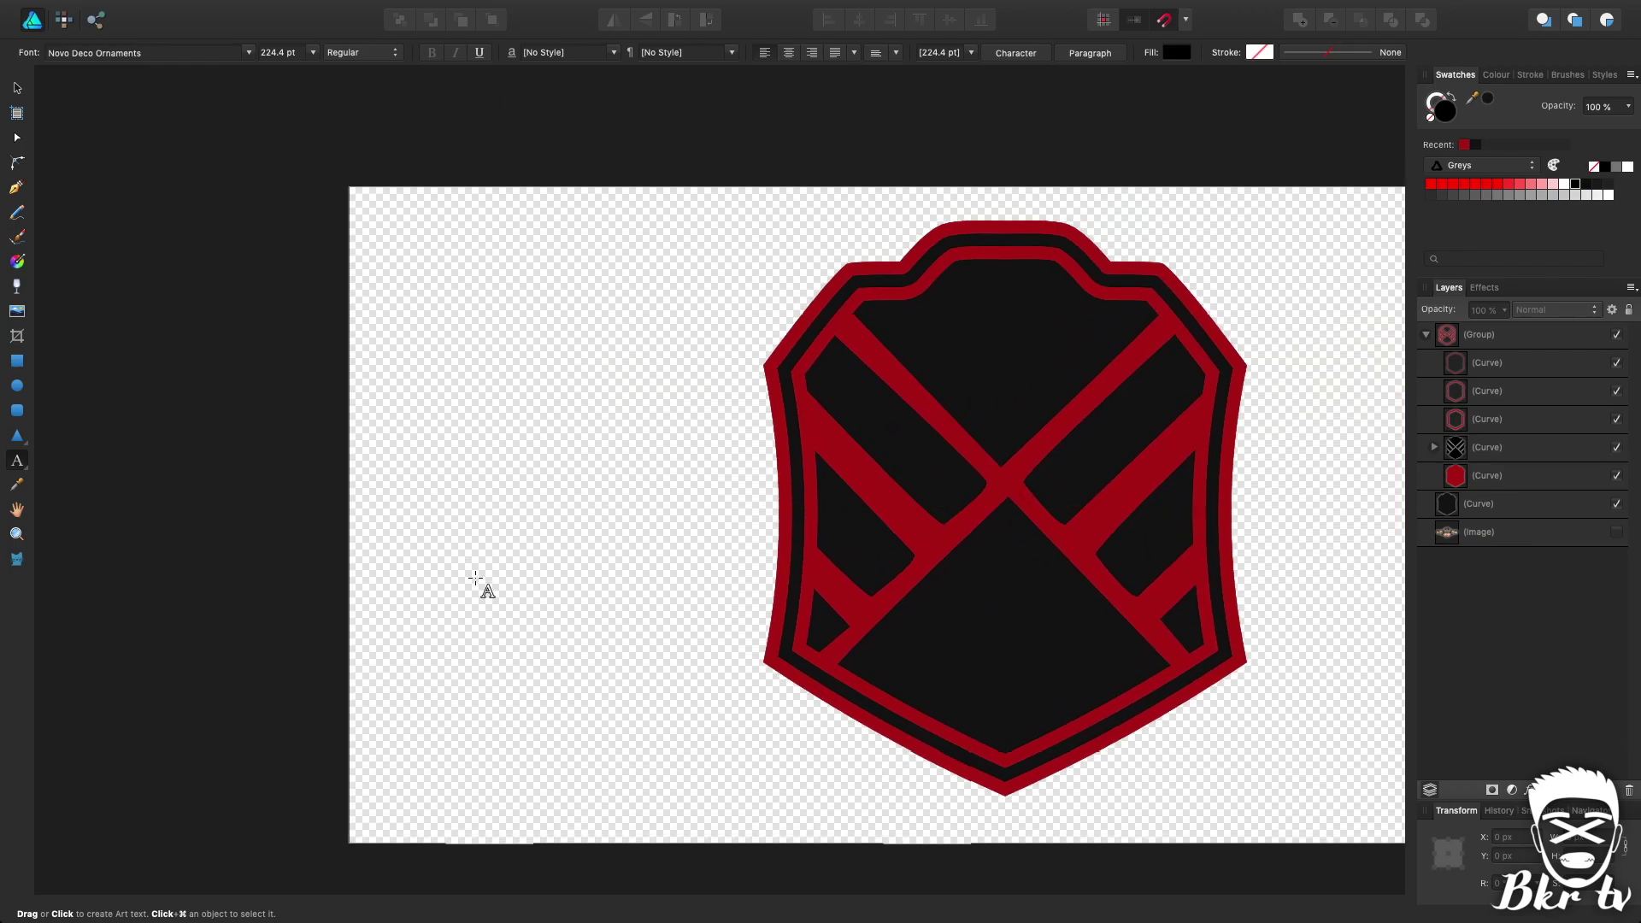
left_click_drag(405, 389, 522, 547)
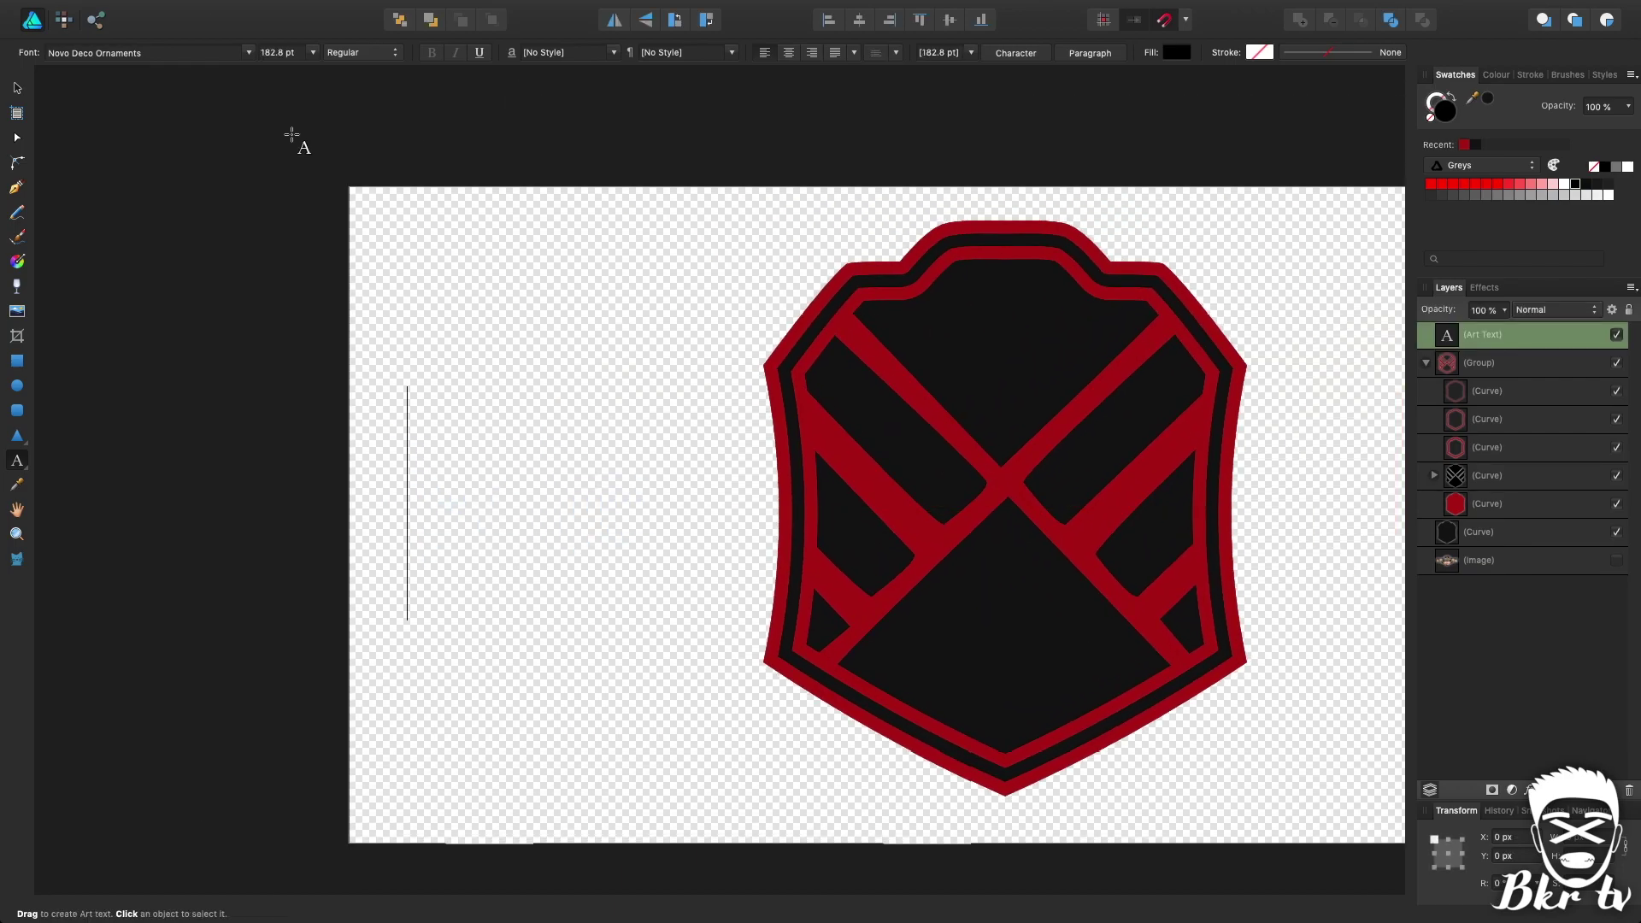
left_click(249, 53)
left_click(305, 75)
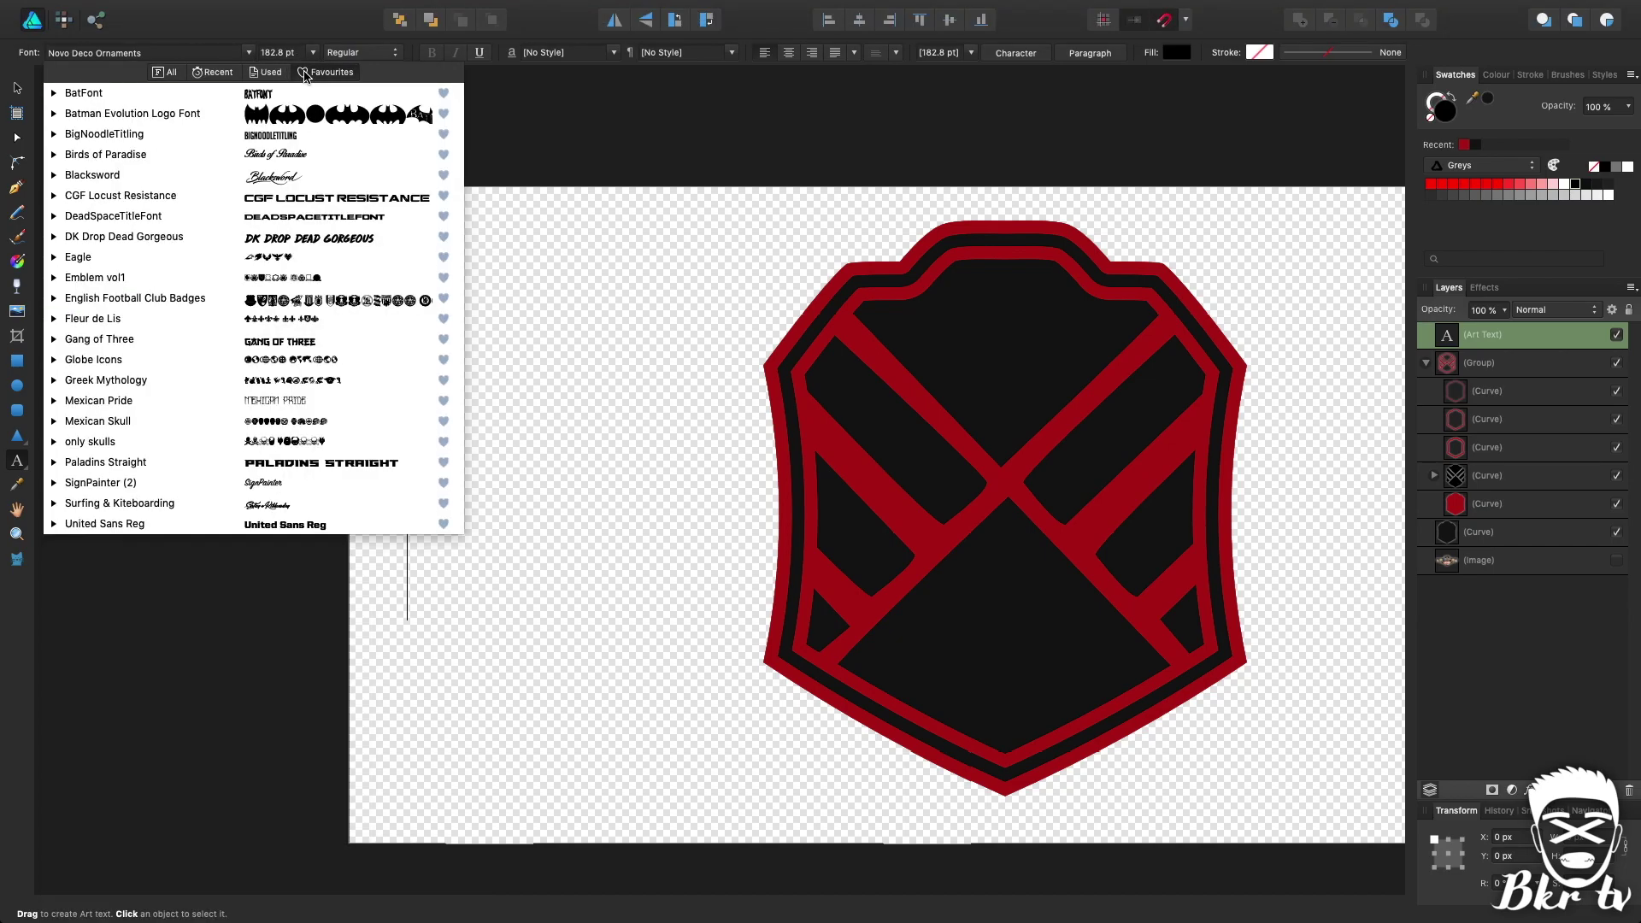
left_click(337, 359)
Step: Enter the globe glyph a, and replace it with the letter l for the globe facing North America
type("a")
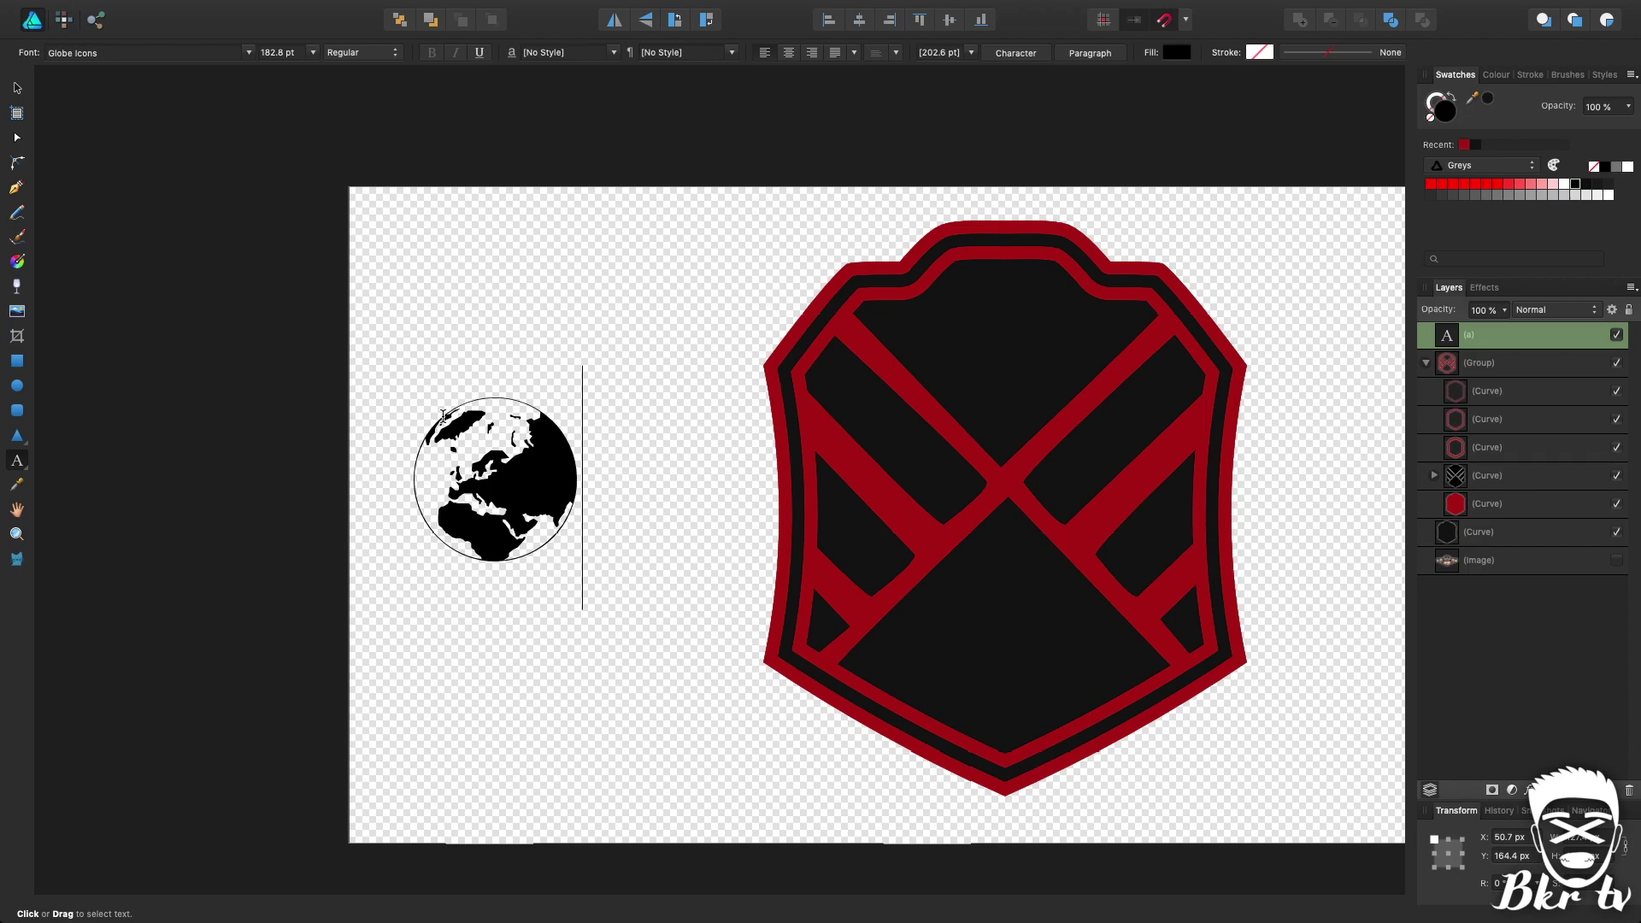
key("Escape")
left_click(20, 89)
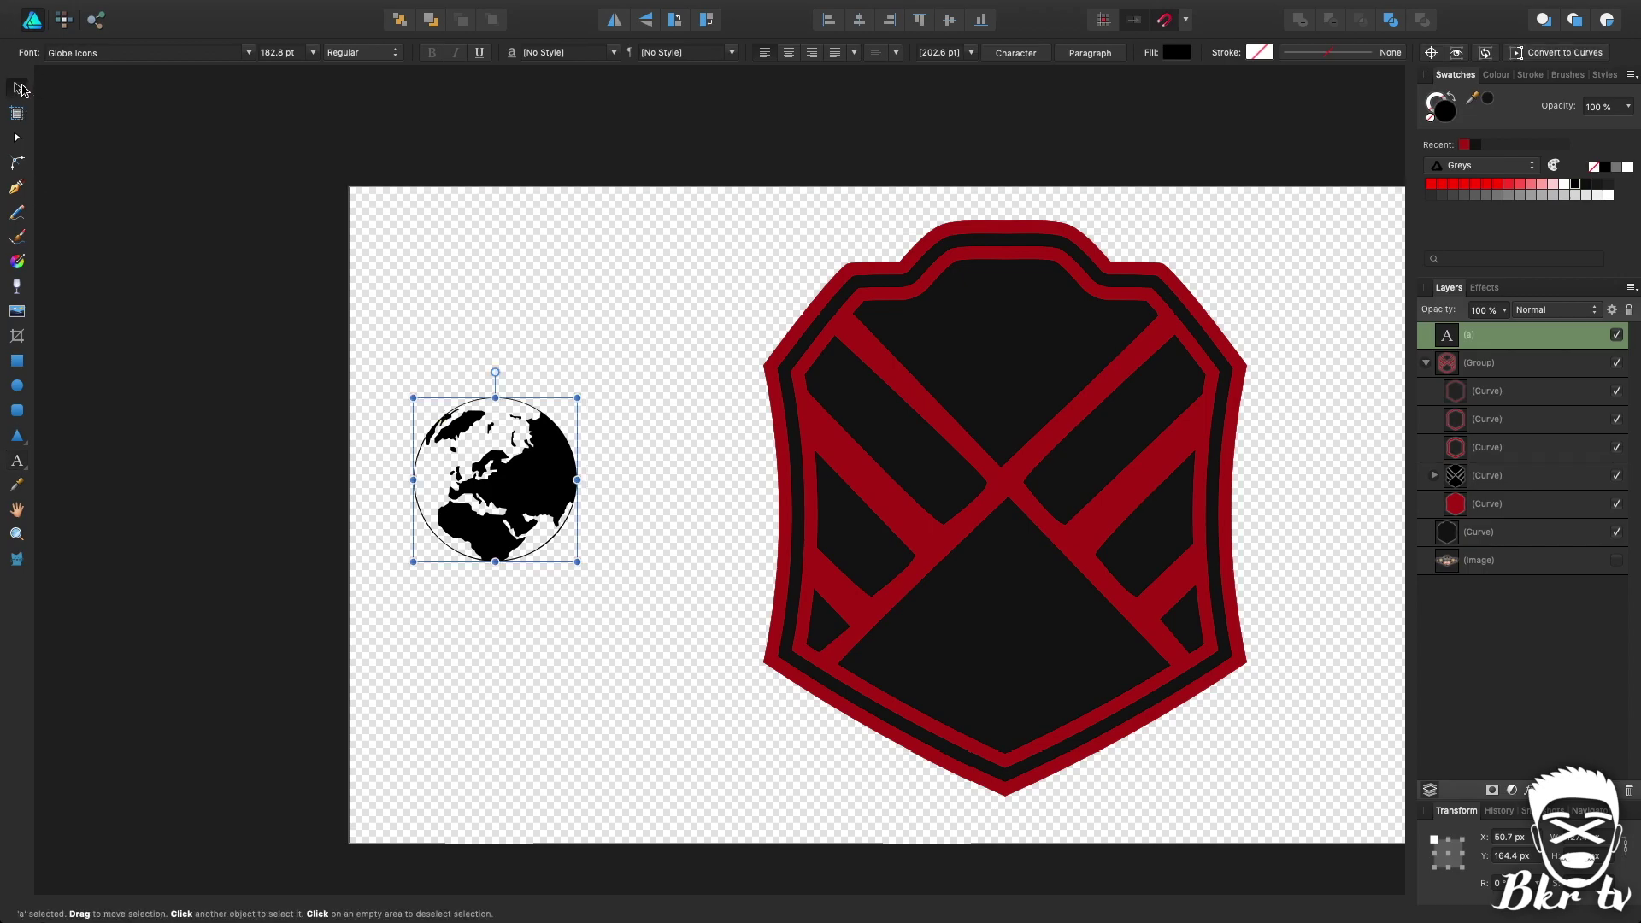
double_click(560, 505)
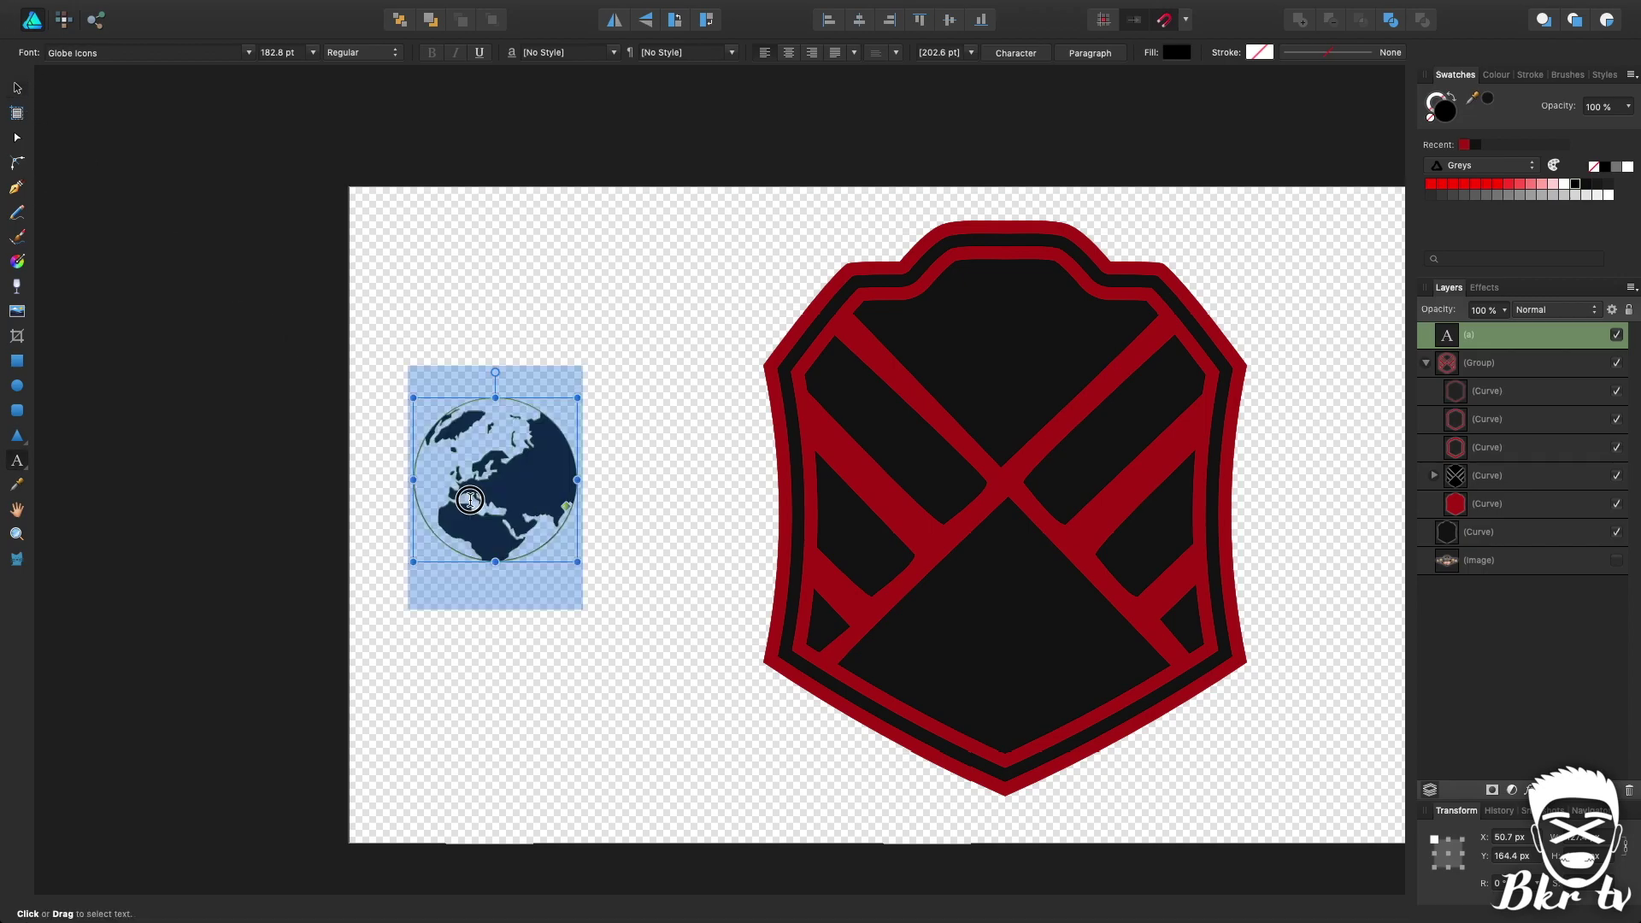
type("l")
left_click(17, 88)
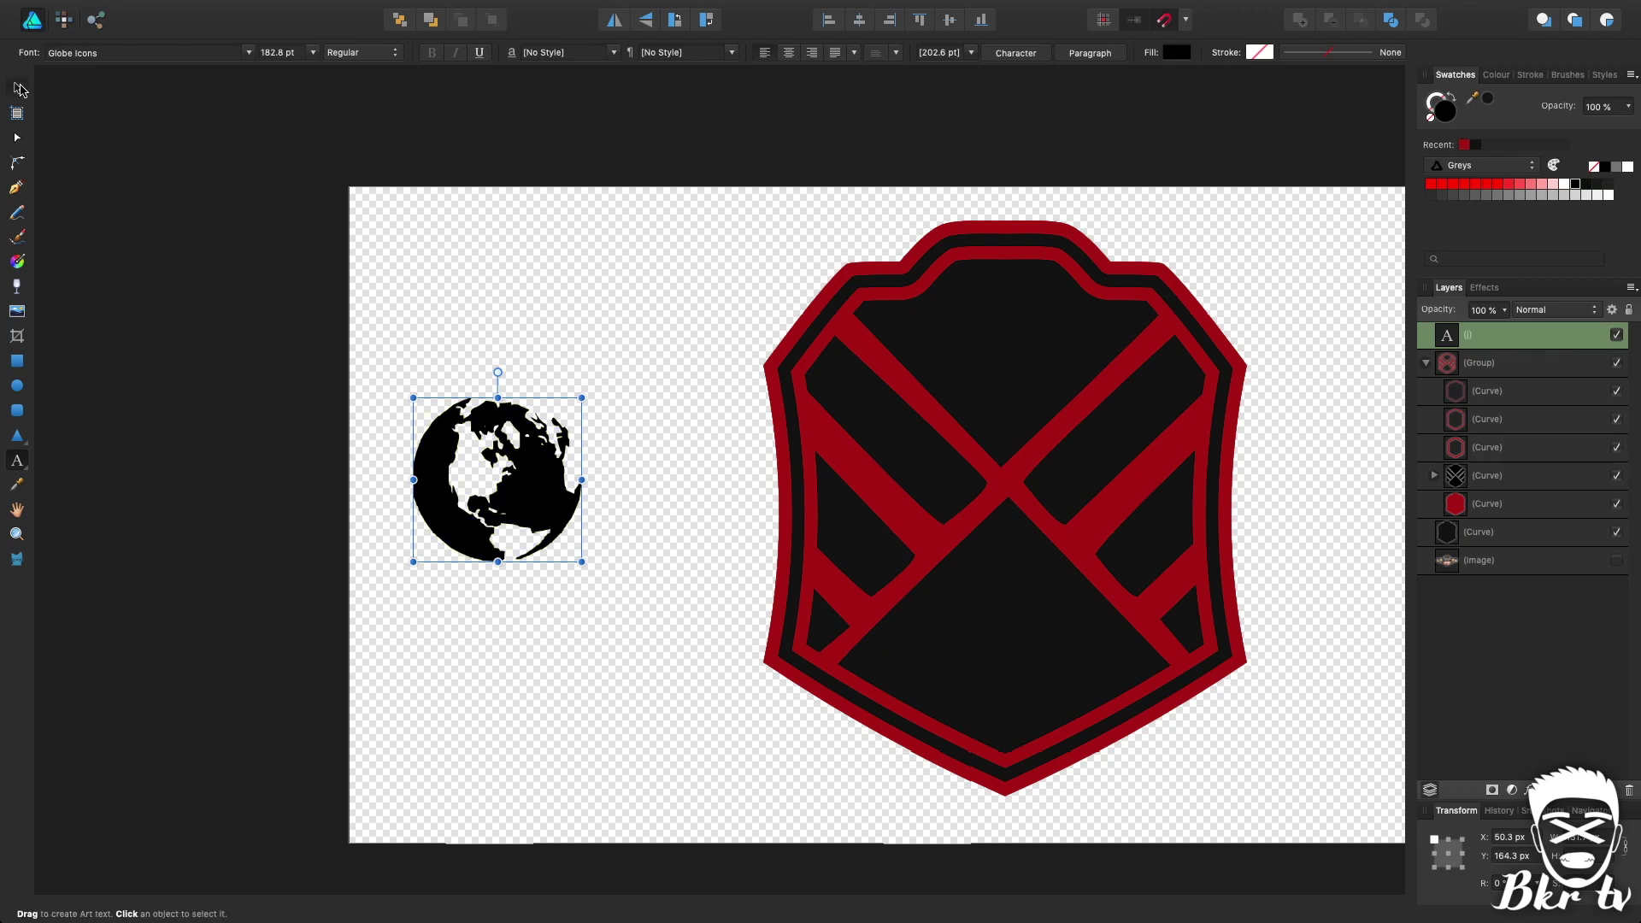
Step: Move the globe onto the centre of the plate and place its layer at the top inside the group
scroll(483, 305, "right", 5)
left_click(297, 517)
left_click_drag(298, 517, 806, 530)
left_click_drag(1504, 340, 1448, 370)
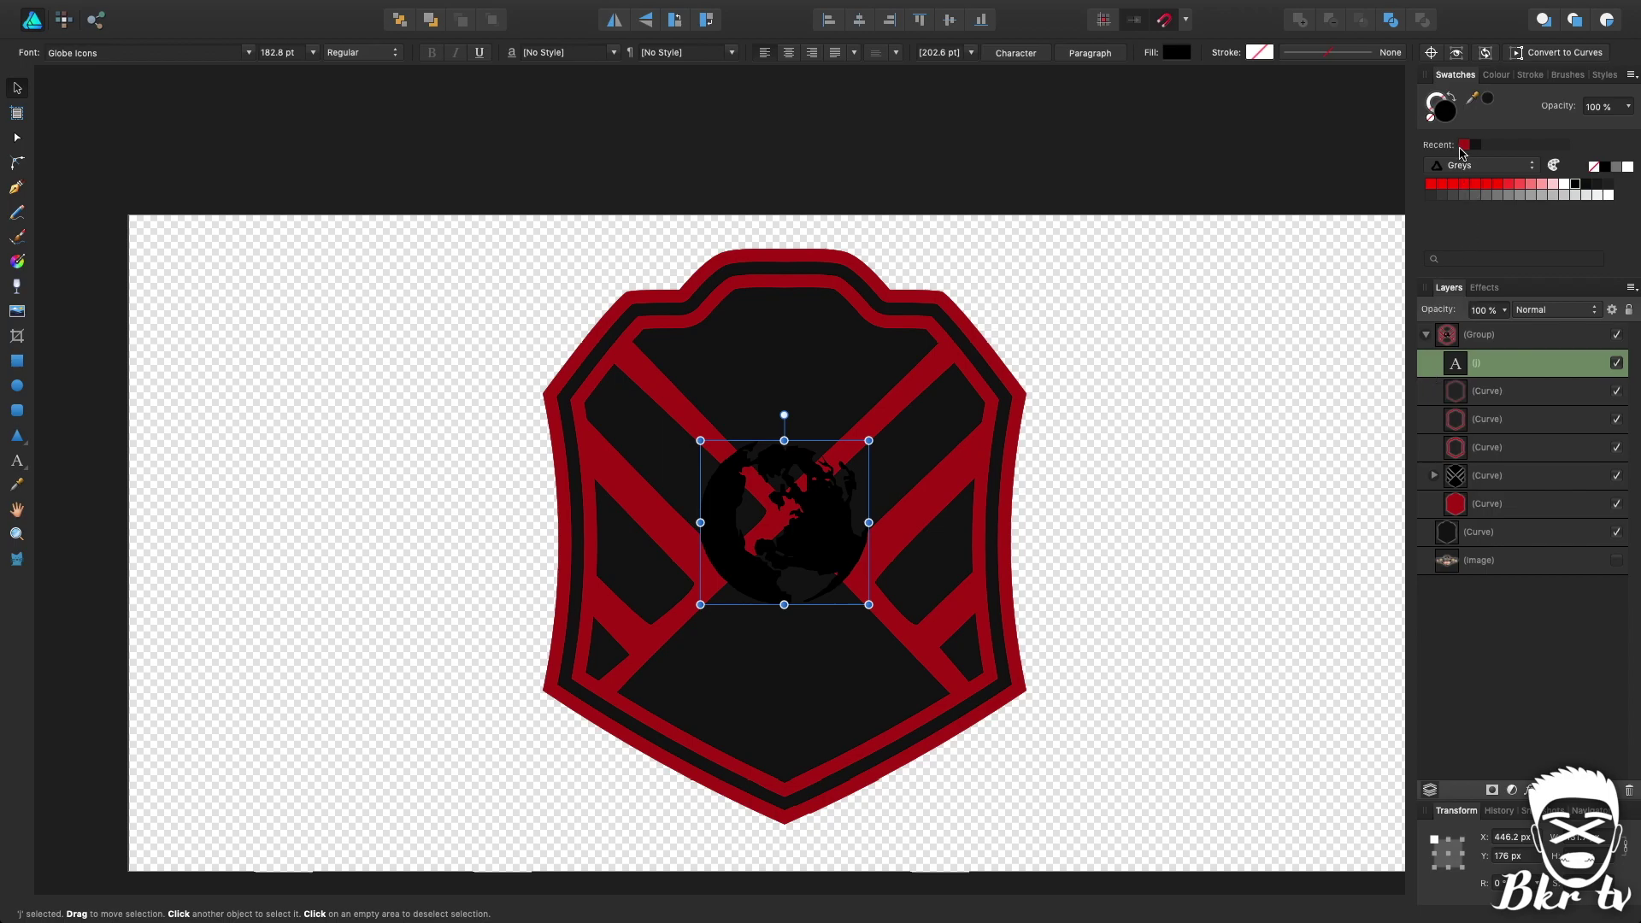
Step: Fill the globe with the recently used dark red and duplicate it in place
left_click(1464, 146)
key("super+j")
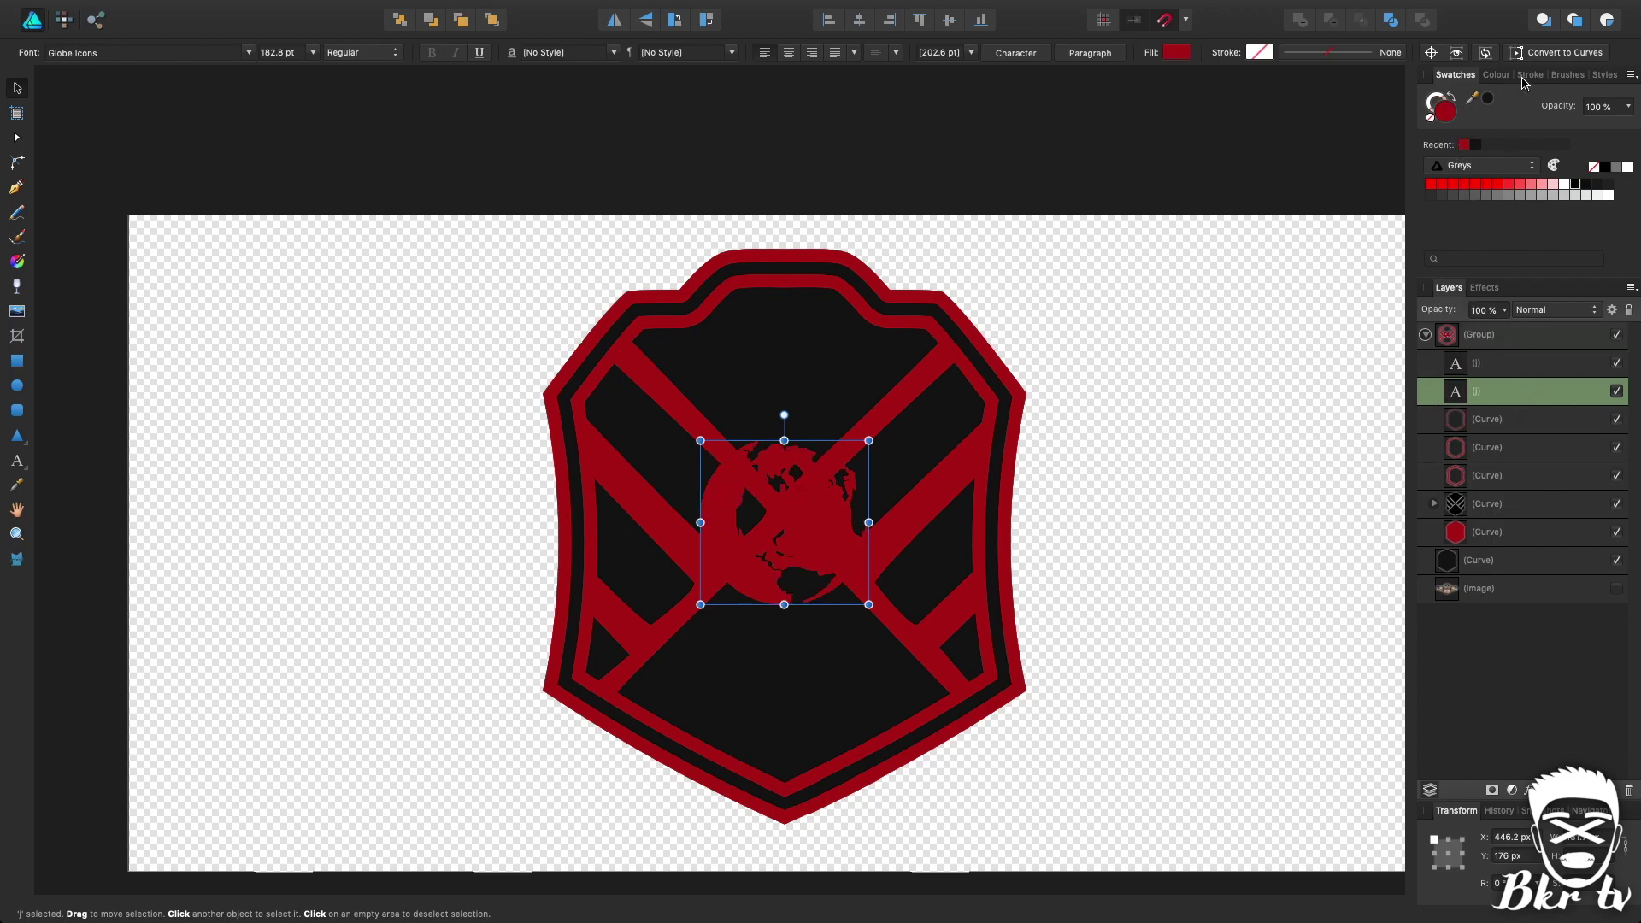
Step: Give the lower globe copy a black stroke 30 pt wide with a mitre limit of 5
left_click(1529, 75)
scroll(1611, 120, "up", 16)
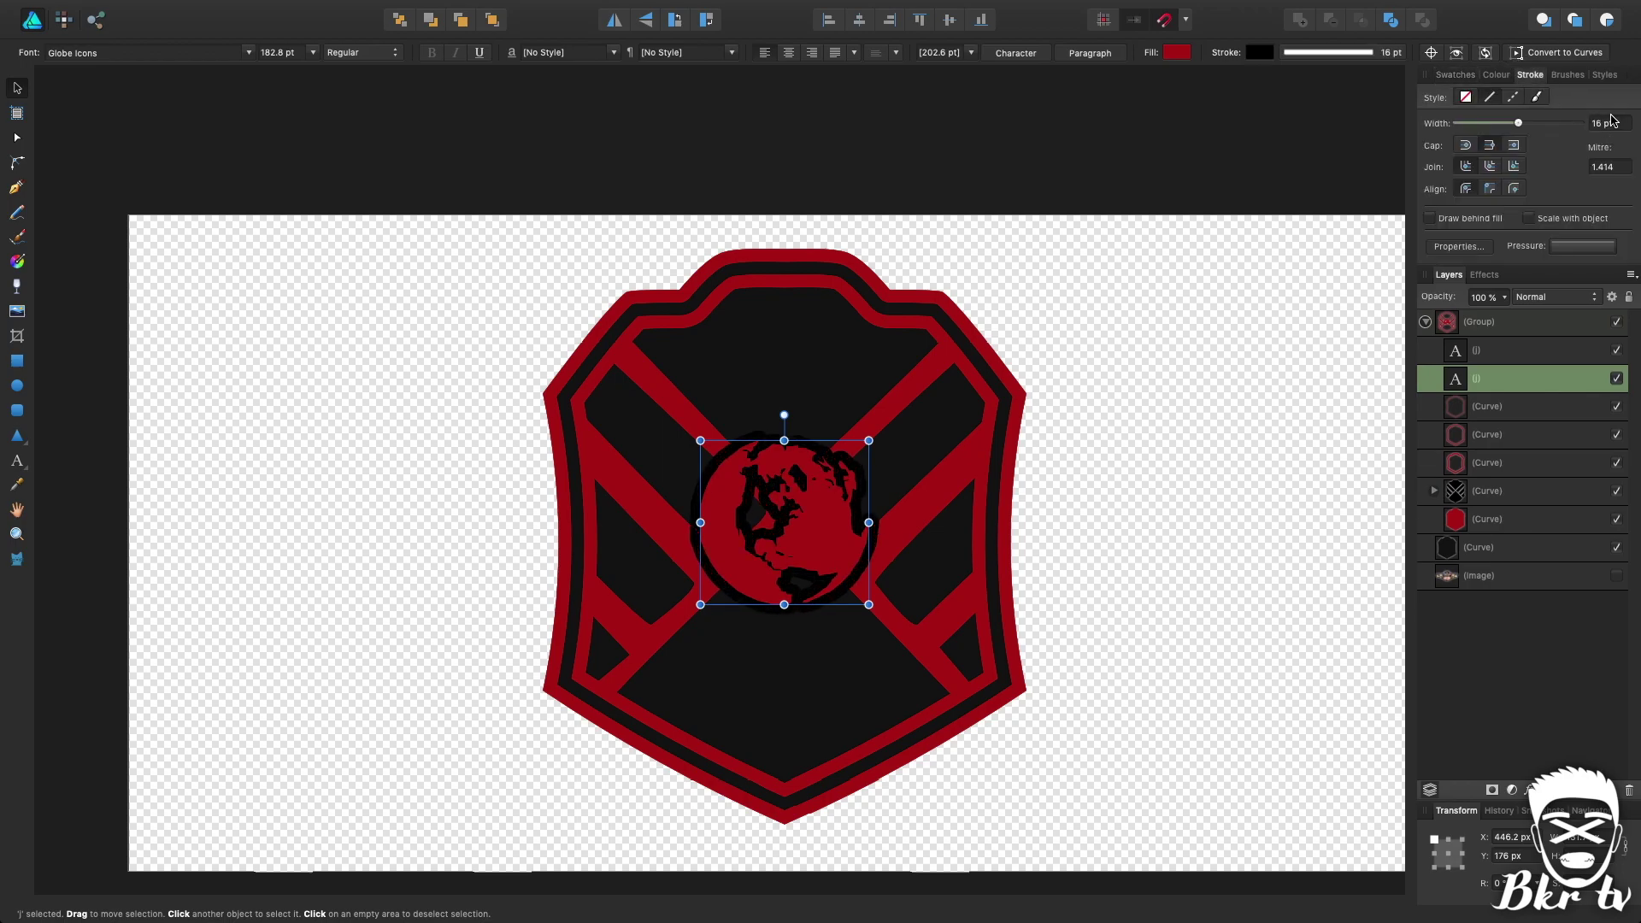
scroll(1611, 120, "up", 15)
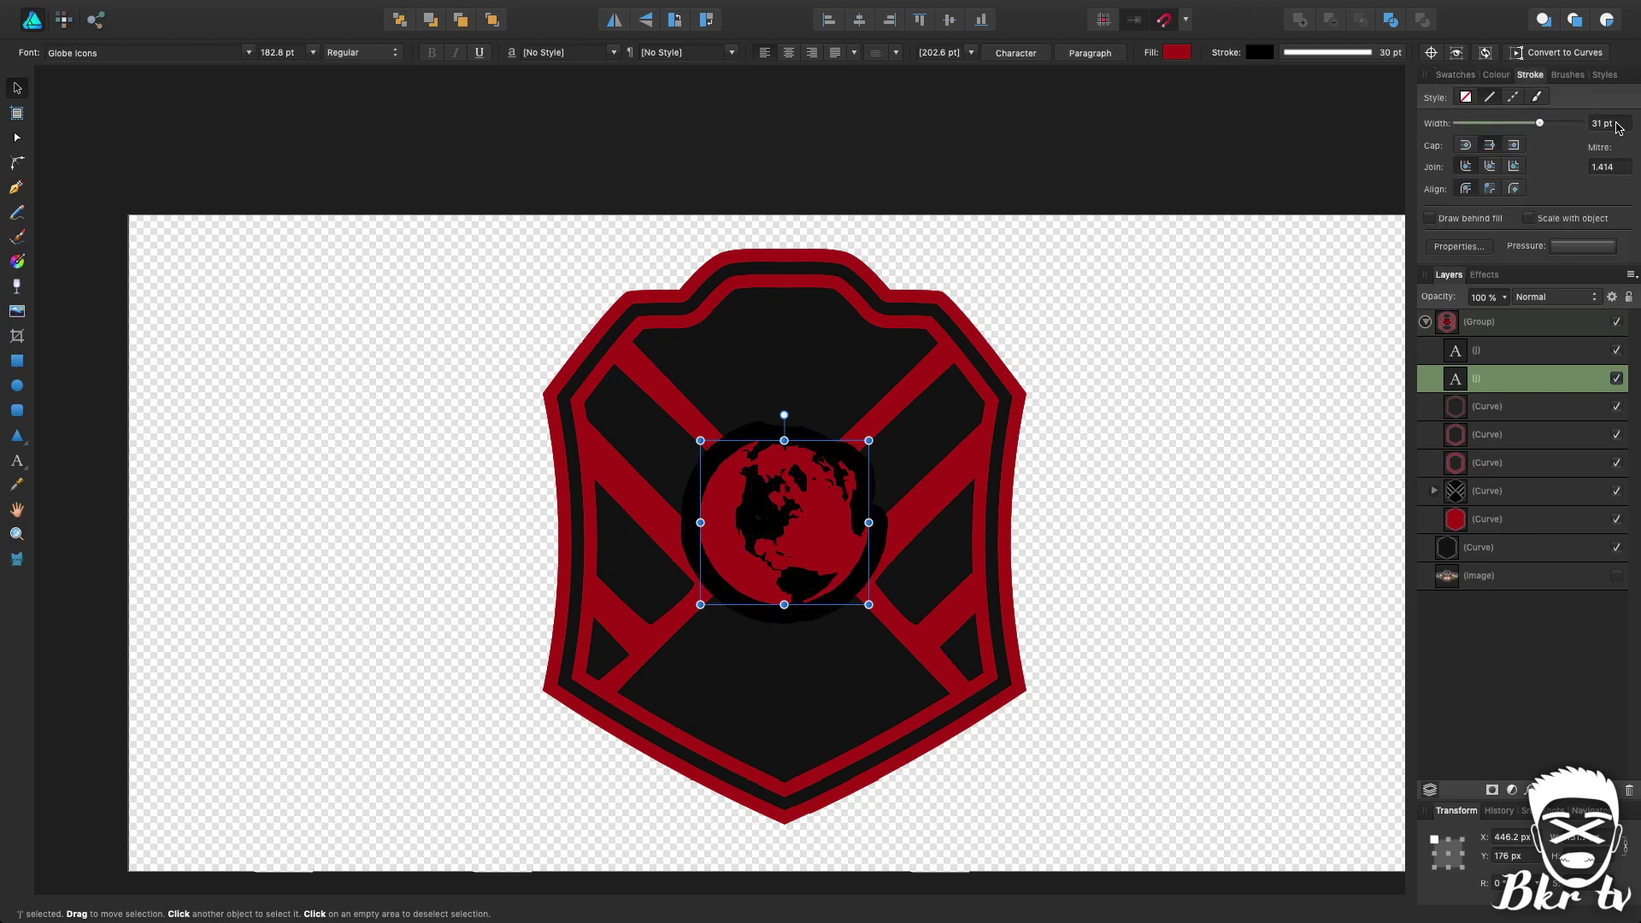
scroll(1617, 127, "up", 4)
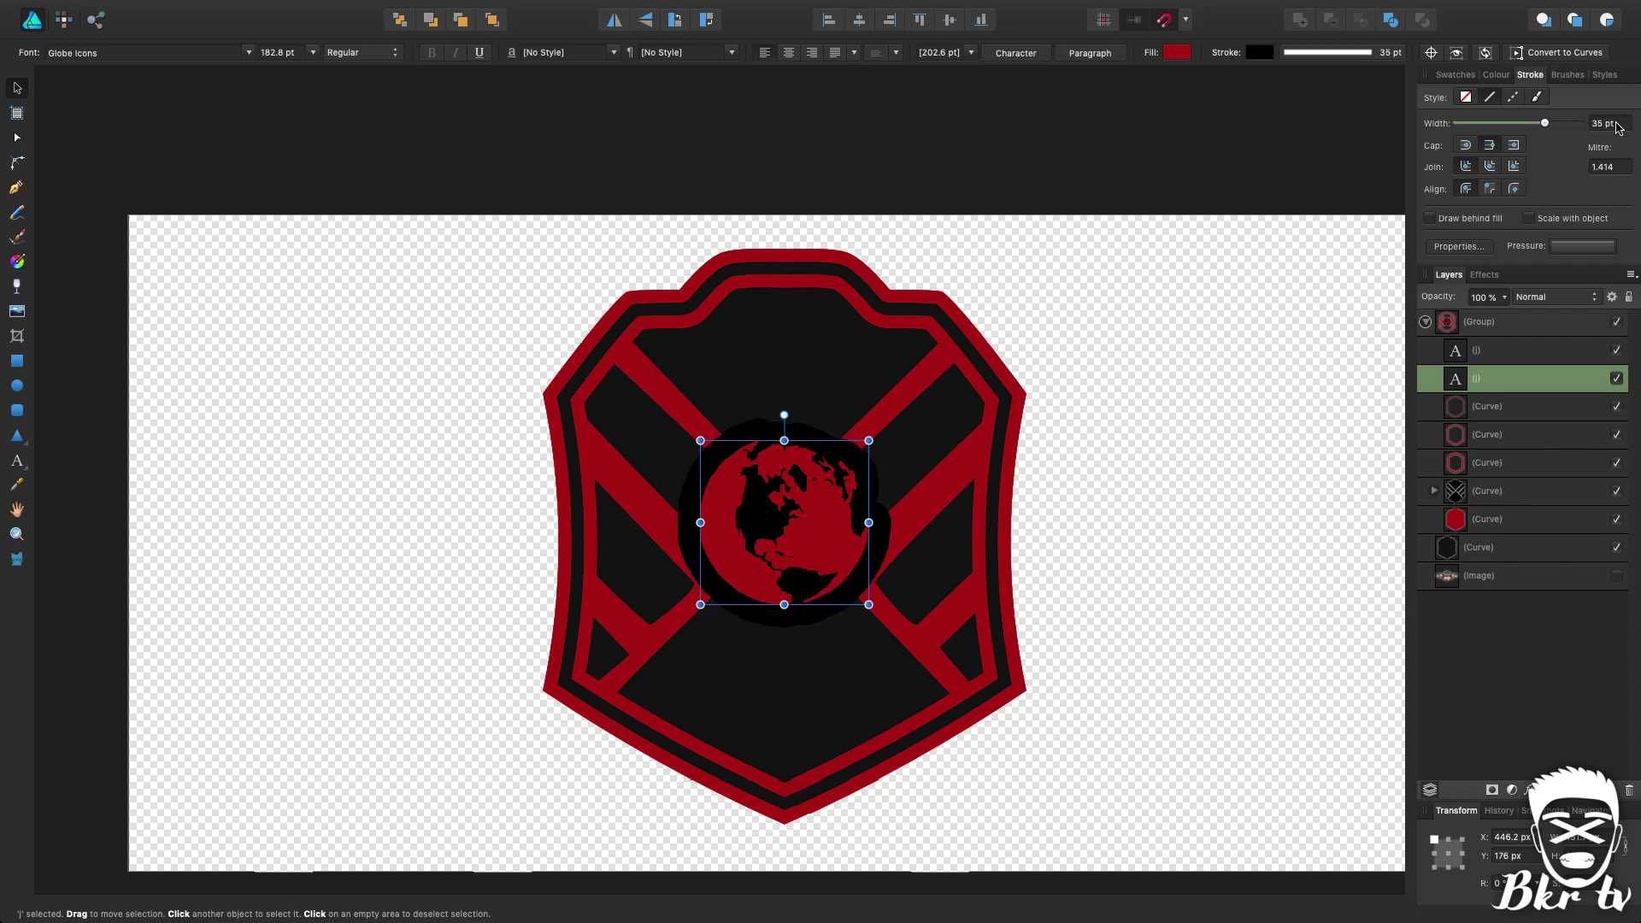
scroll(1617, 128, "down", 1)
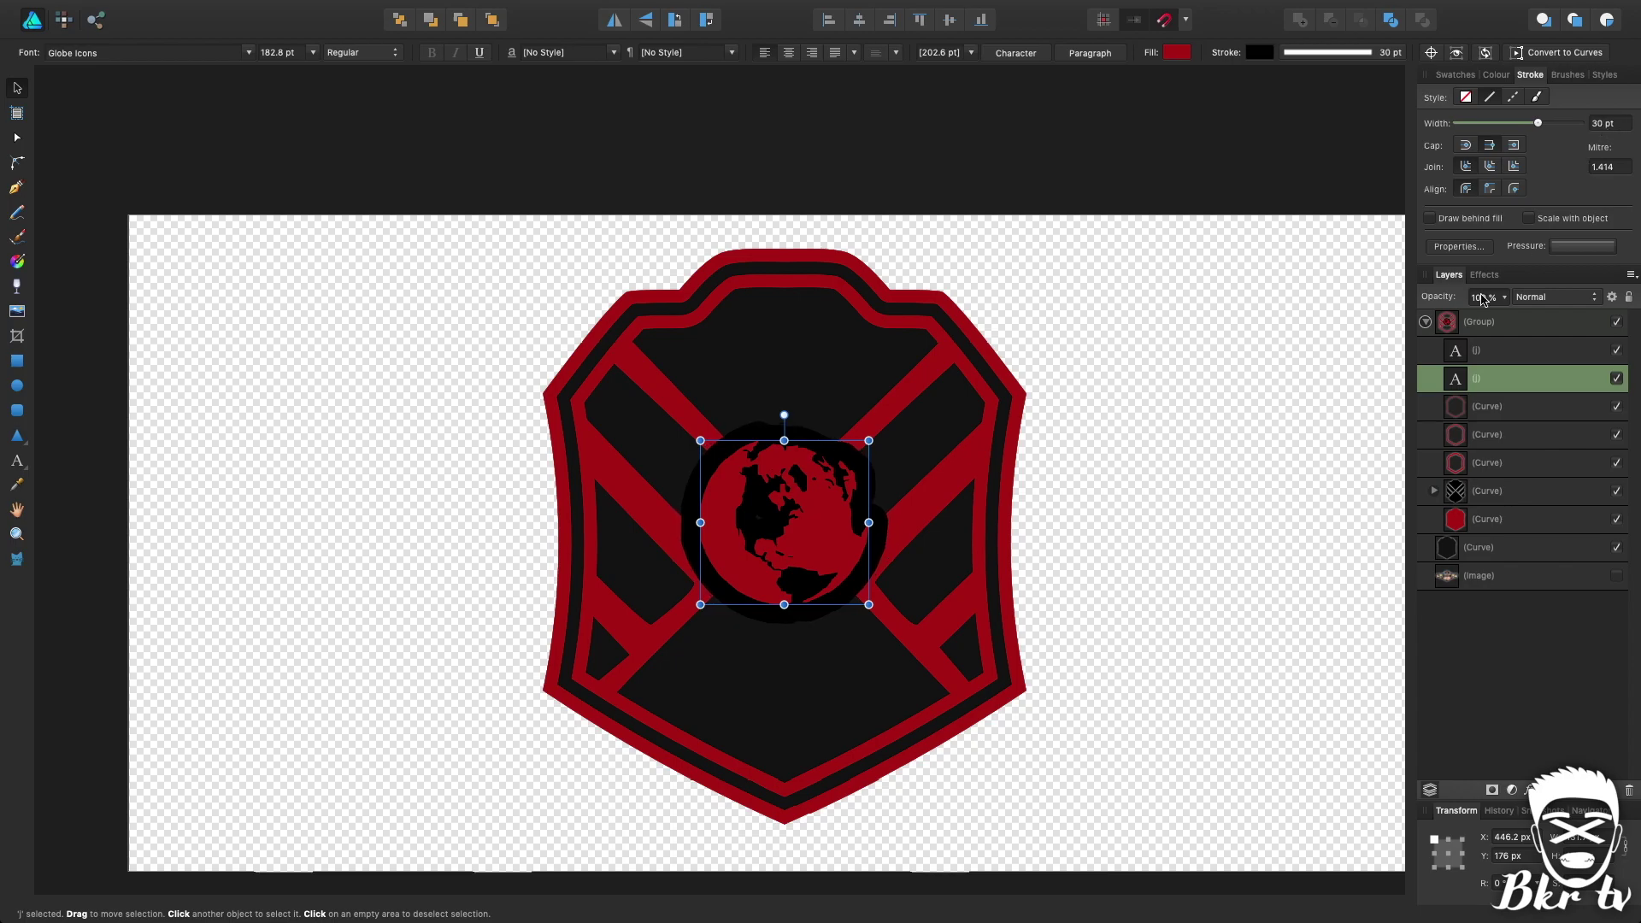
scroll(1610, 166, "up", 4)
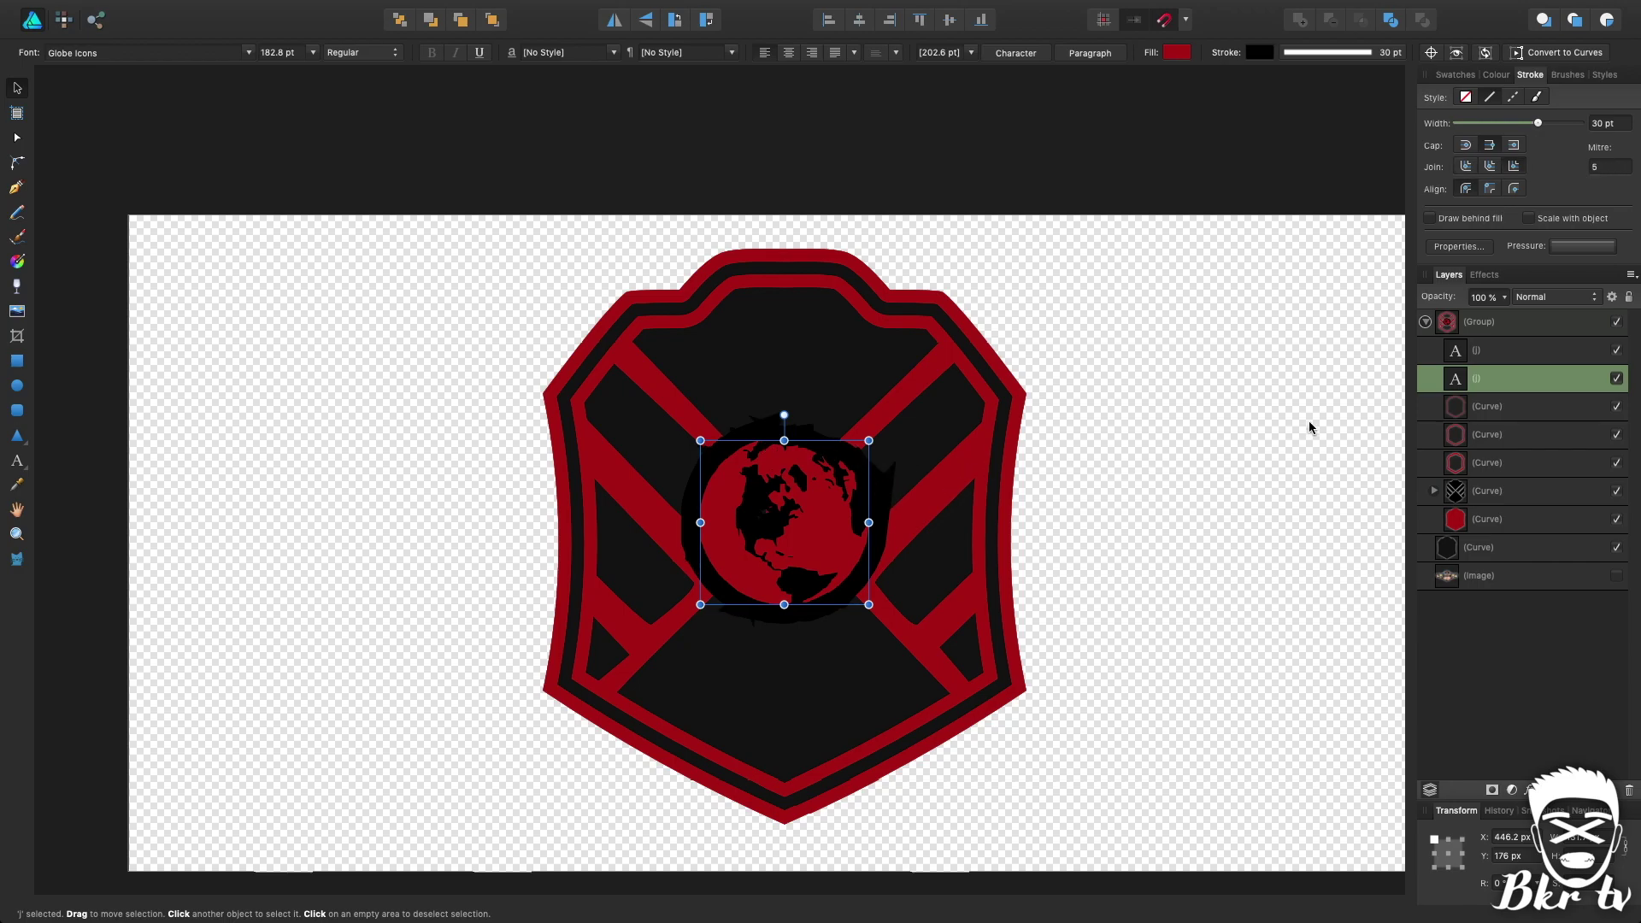
Step: Set the blend mode of the stroked lower globe copy to Erase
left_click(1551, 299)
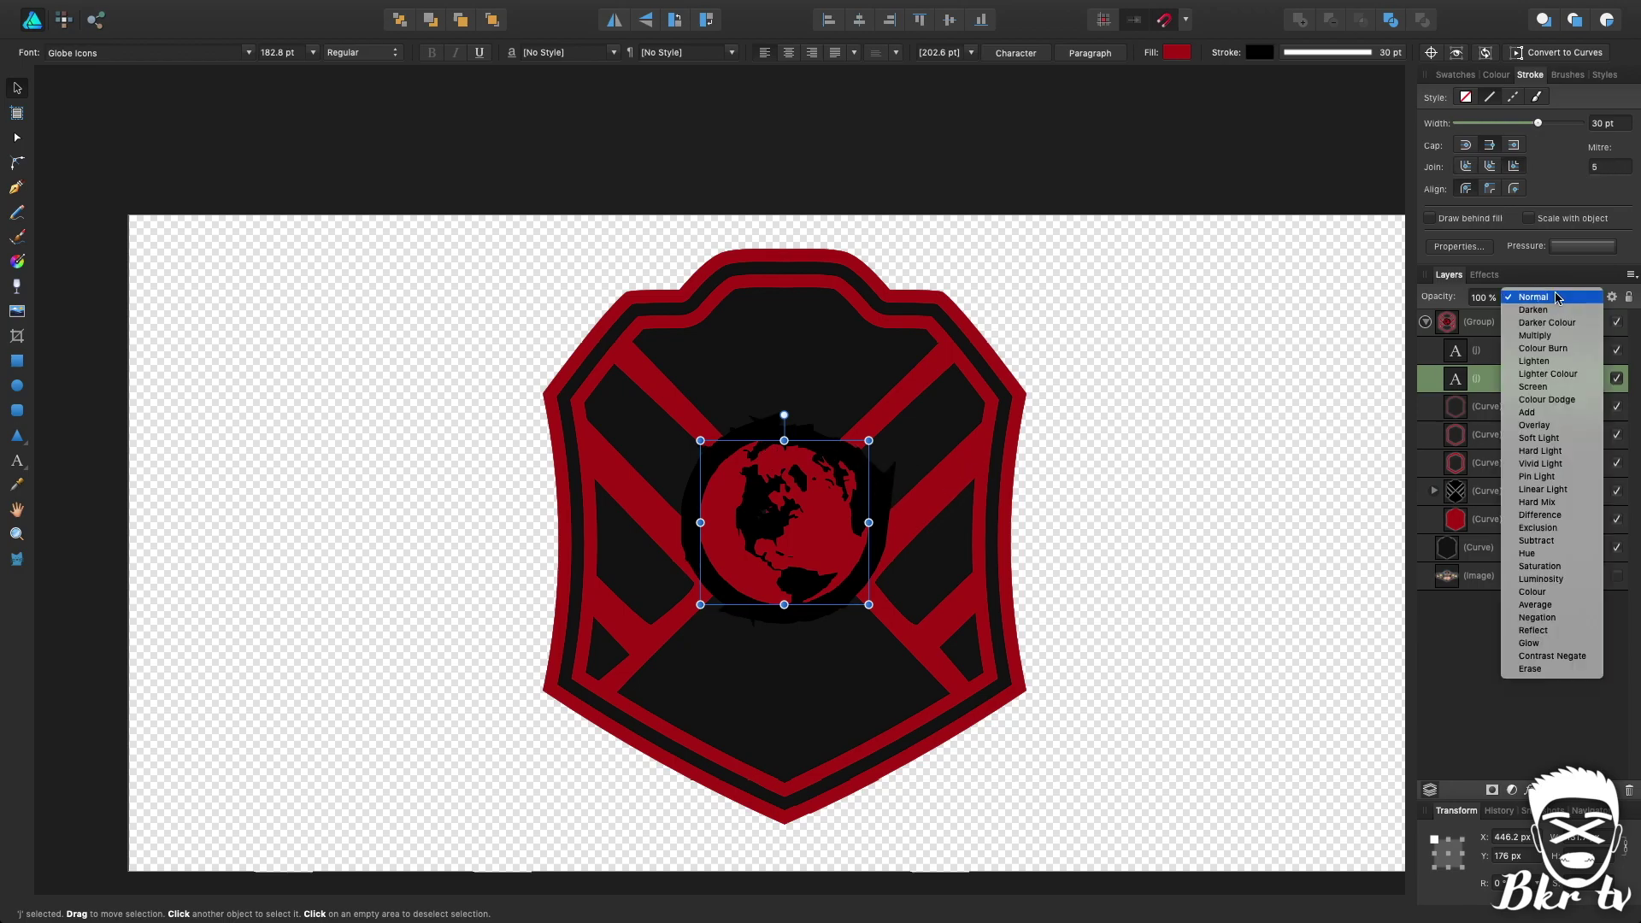
left_click(1529, 668)
left_click(1193, 464)
scroll(1224, 485, "down", 1)
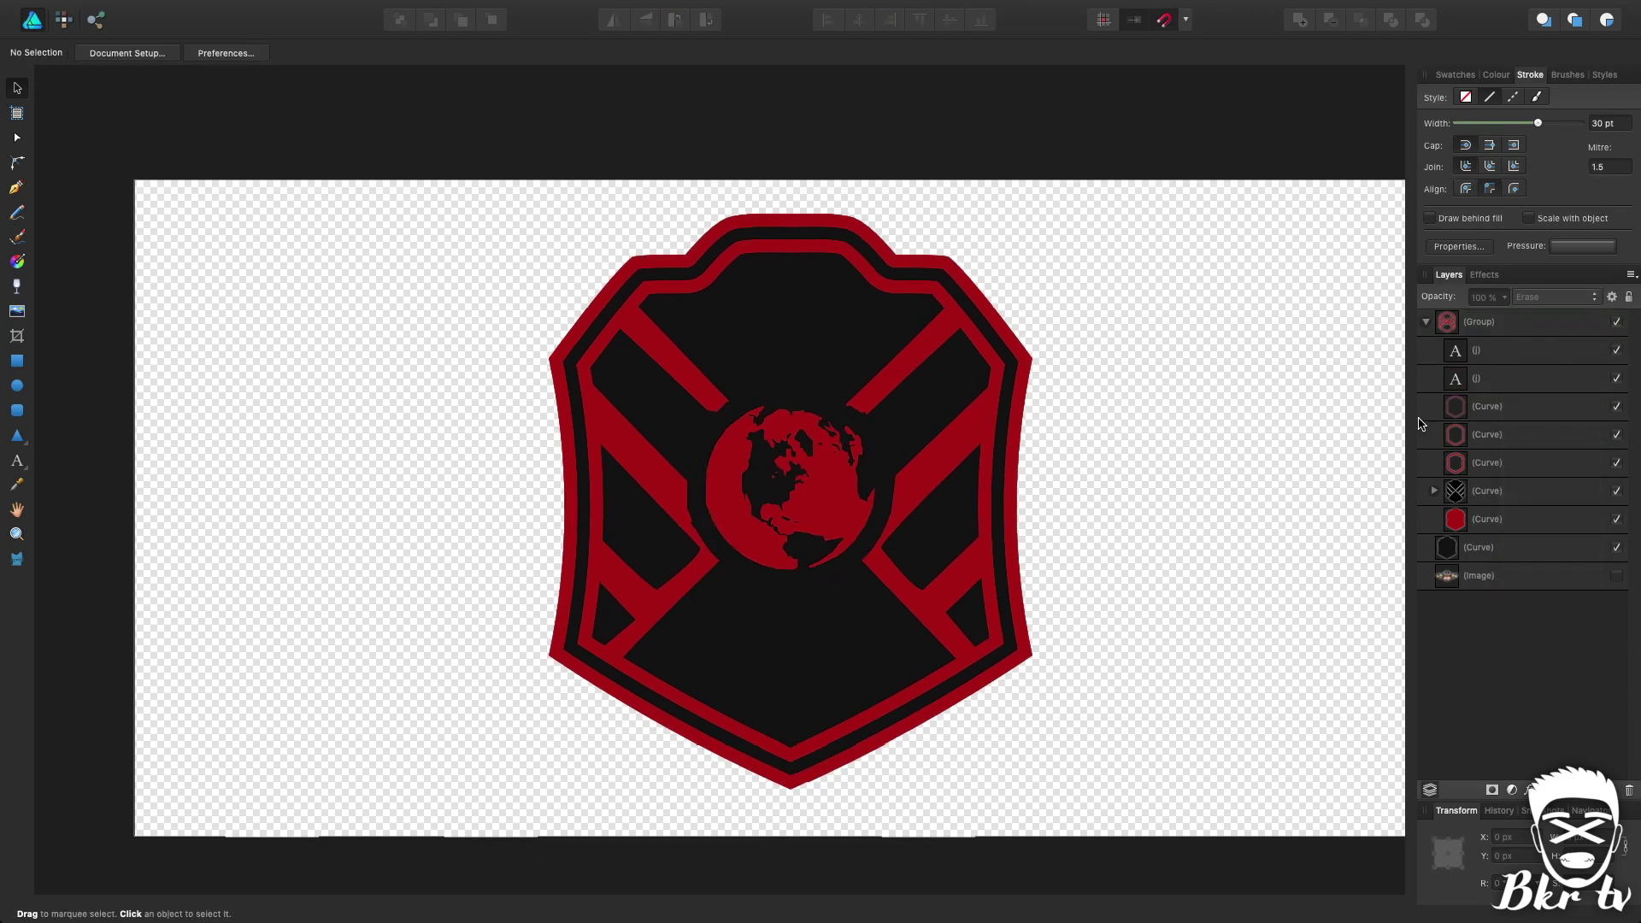
Step: Select both globe layers together and nudge them slightly down on the centre of the plate
left_click(1517, 351)
left_click(1517, 380, "shift")
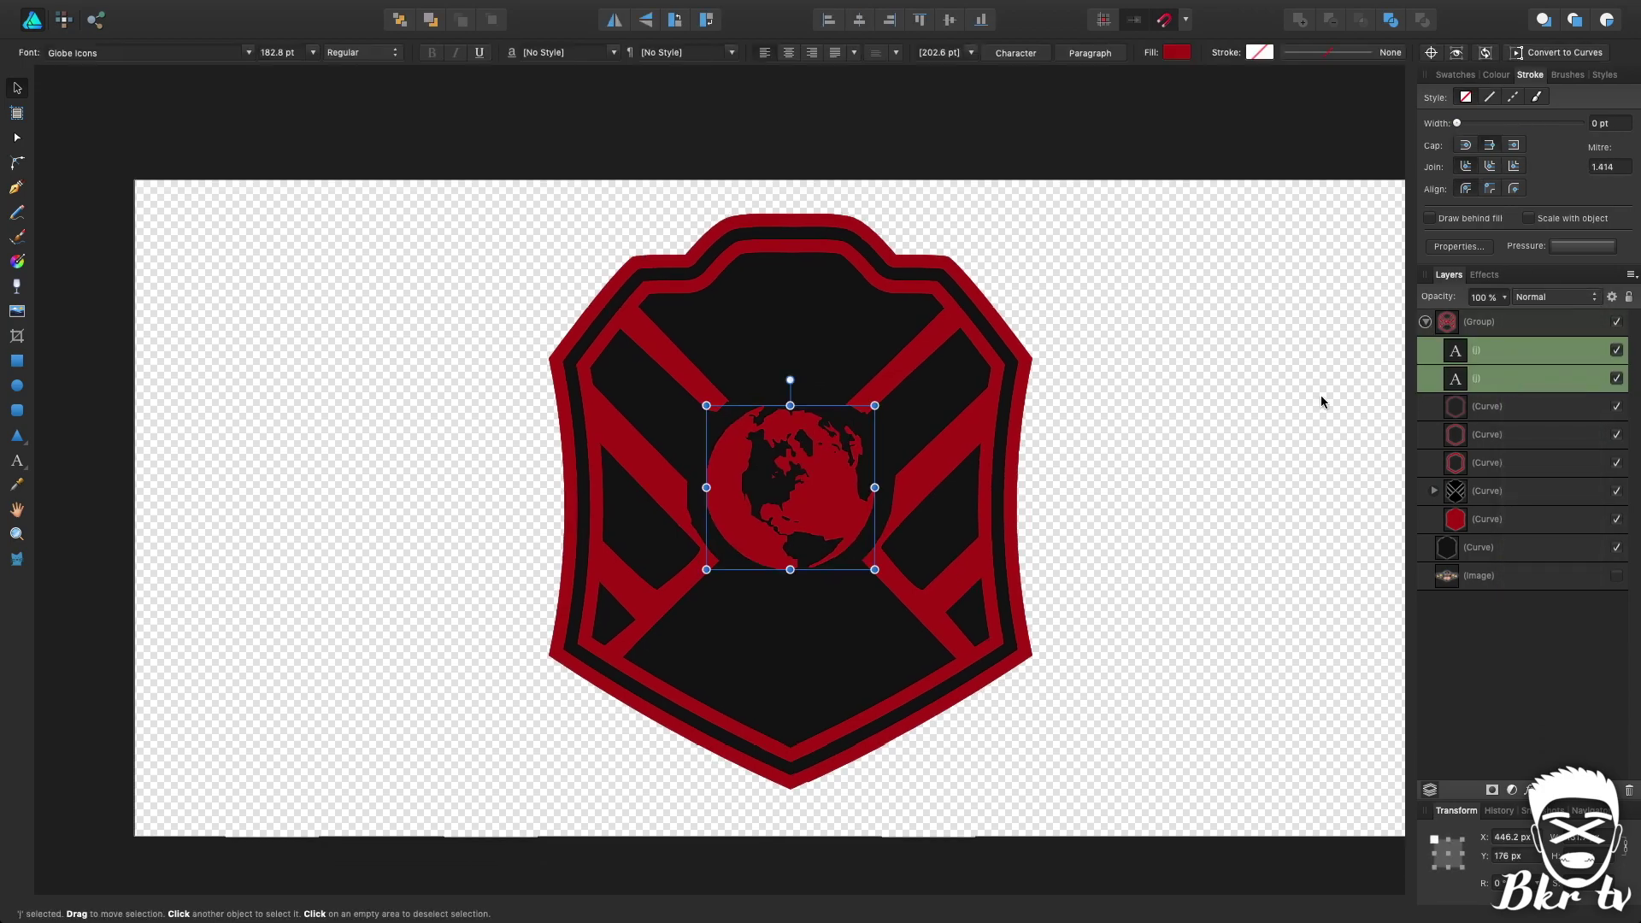
left_click_drag(788, 471, 791, 486)
left_click(1209, 426)
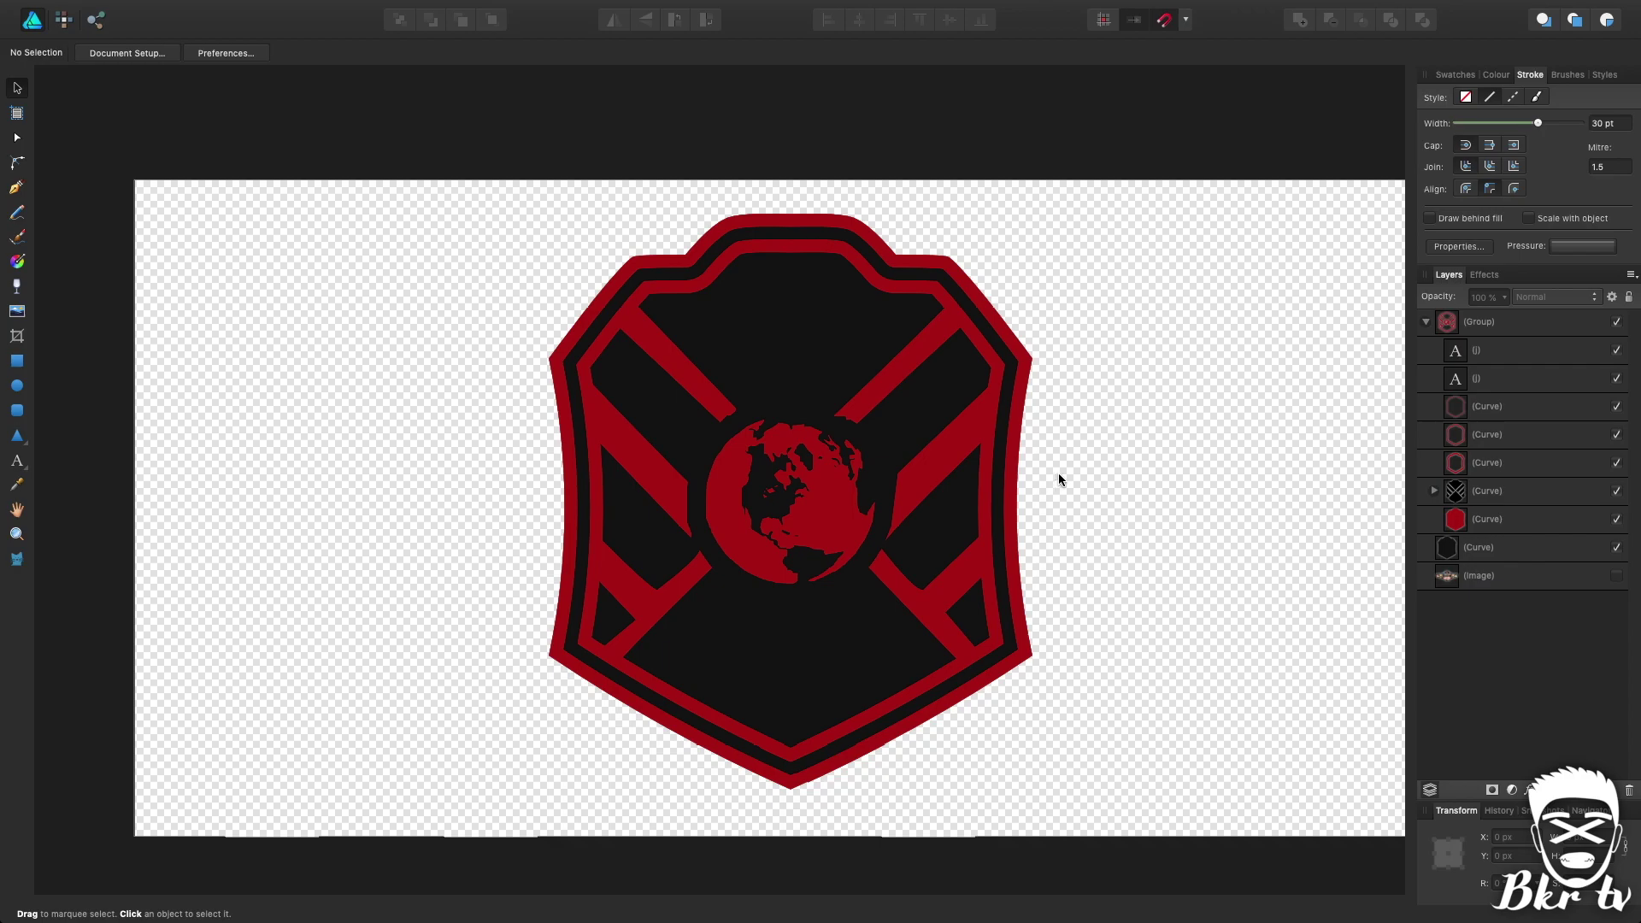
Step: Create the art text WORLD in the BigNoodleTitling font with no stroke on the blank canvas beside the plate
left_click(19, 458)
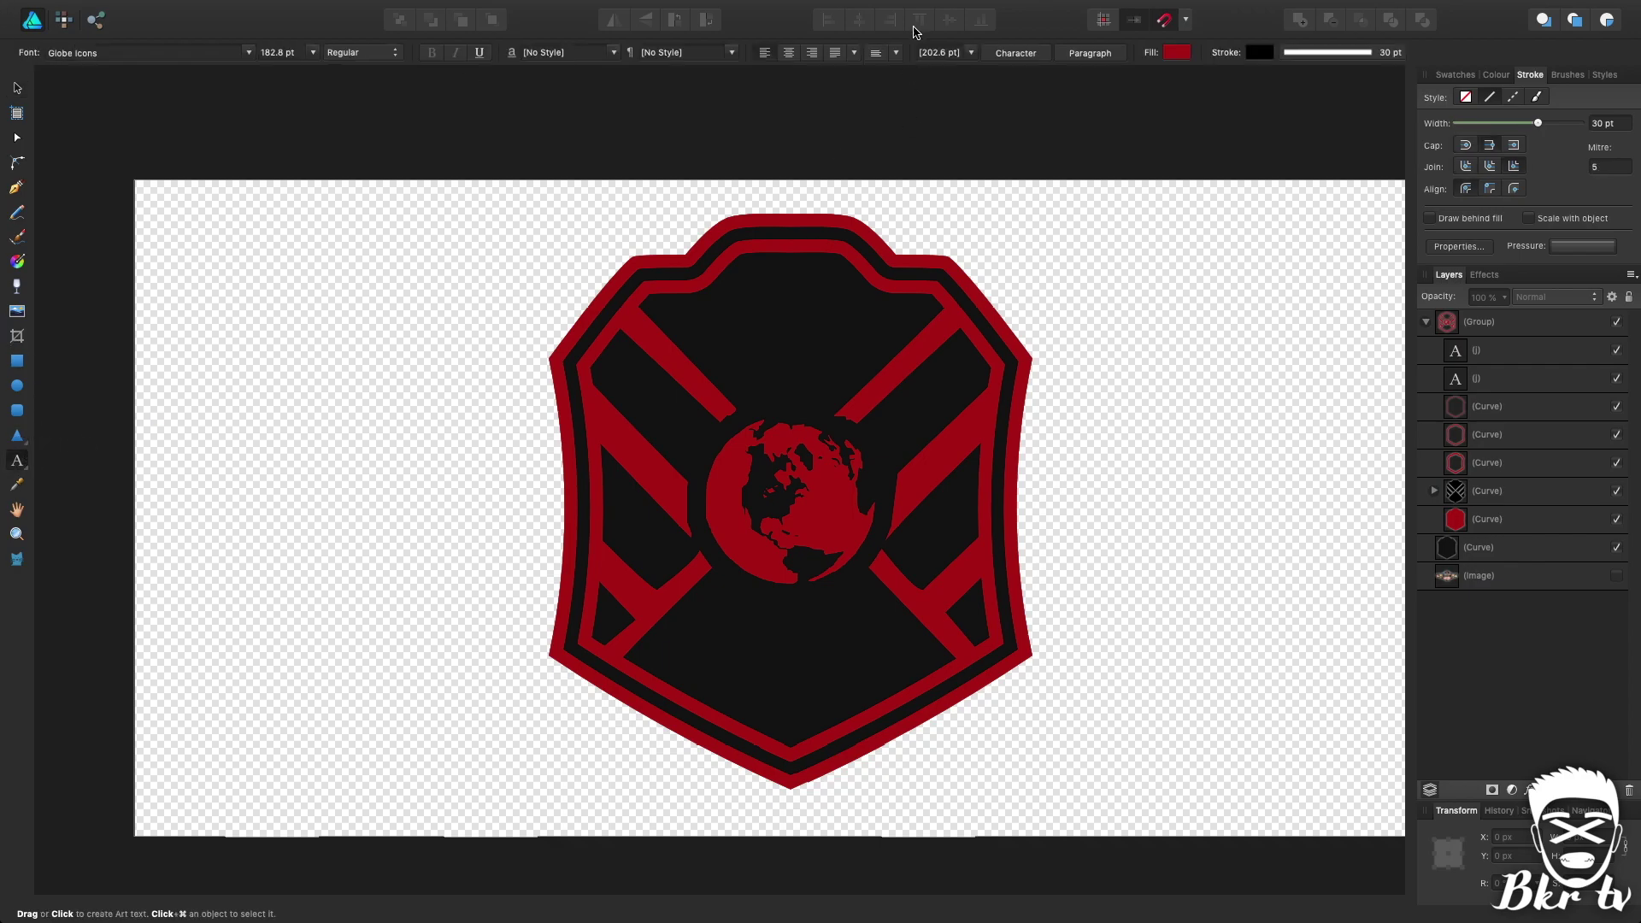
left_click_drag(205, 276, 232, 325)
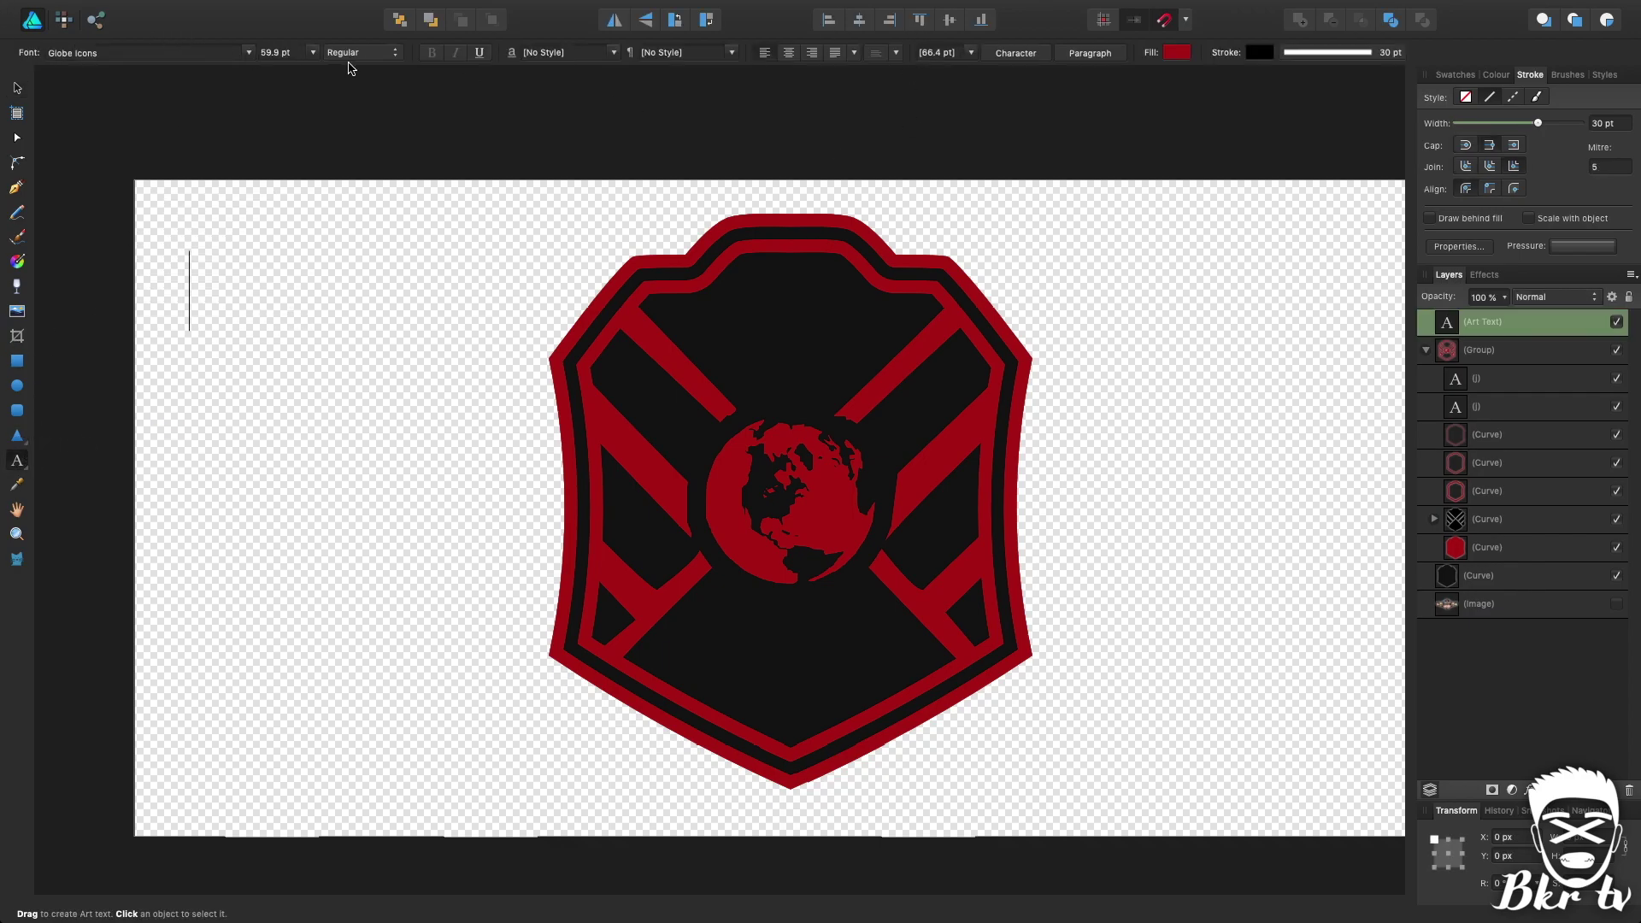
left_click(1466, 98)
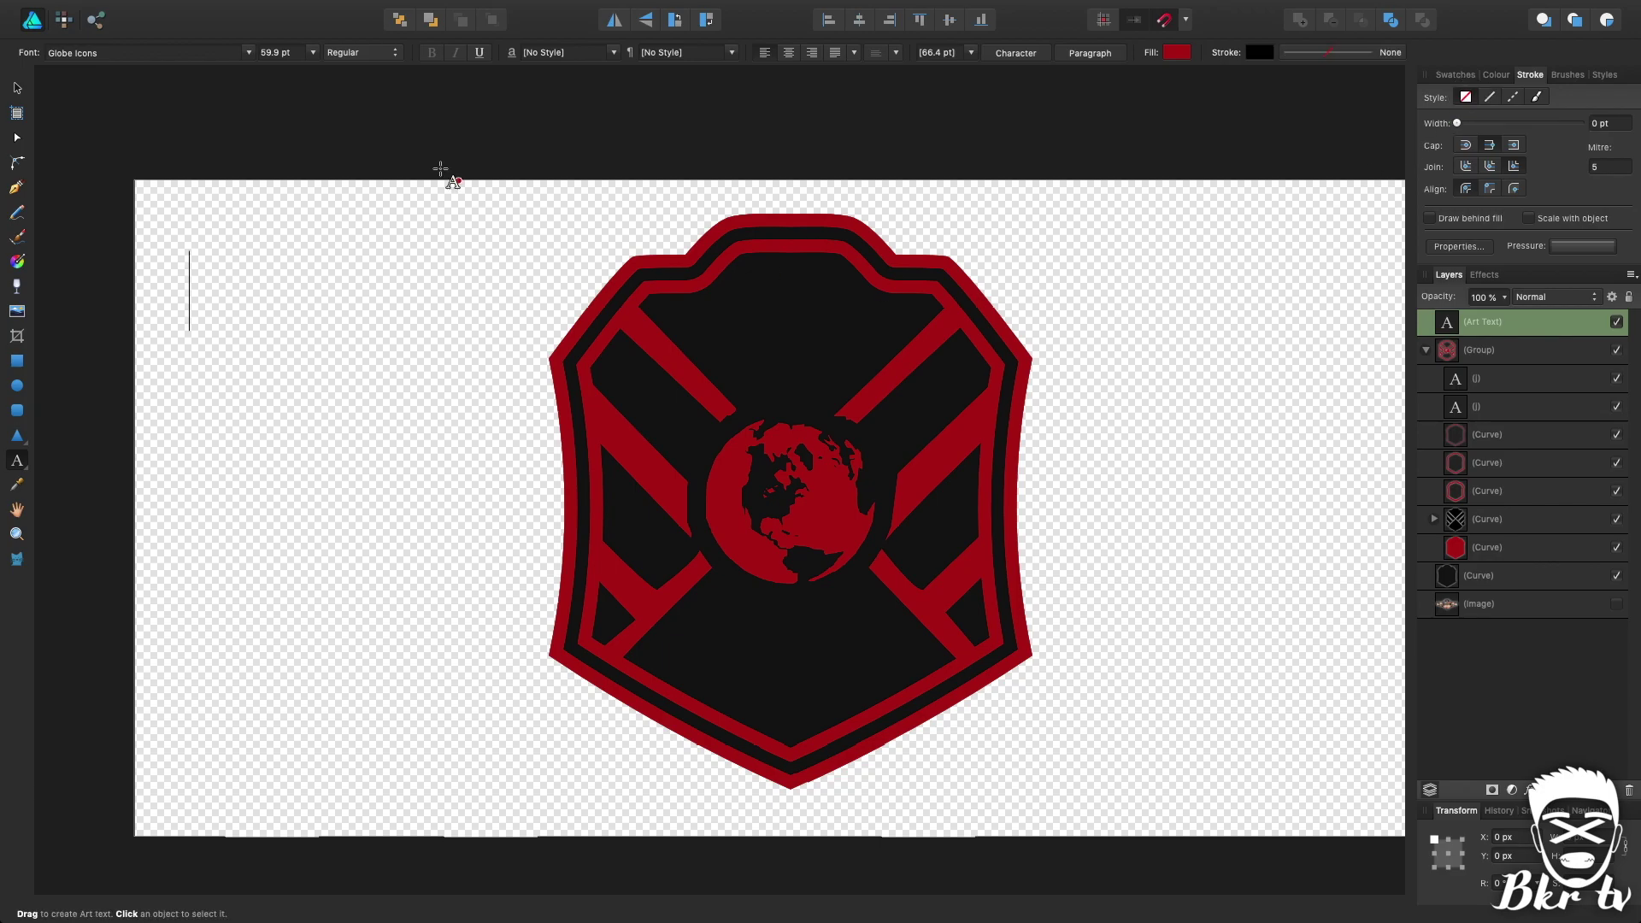
left_click(245, 54)
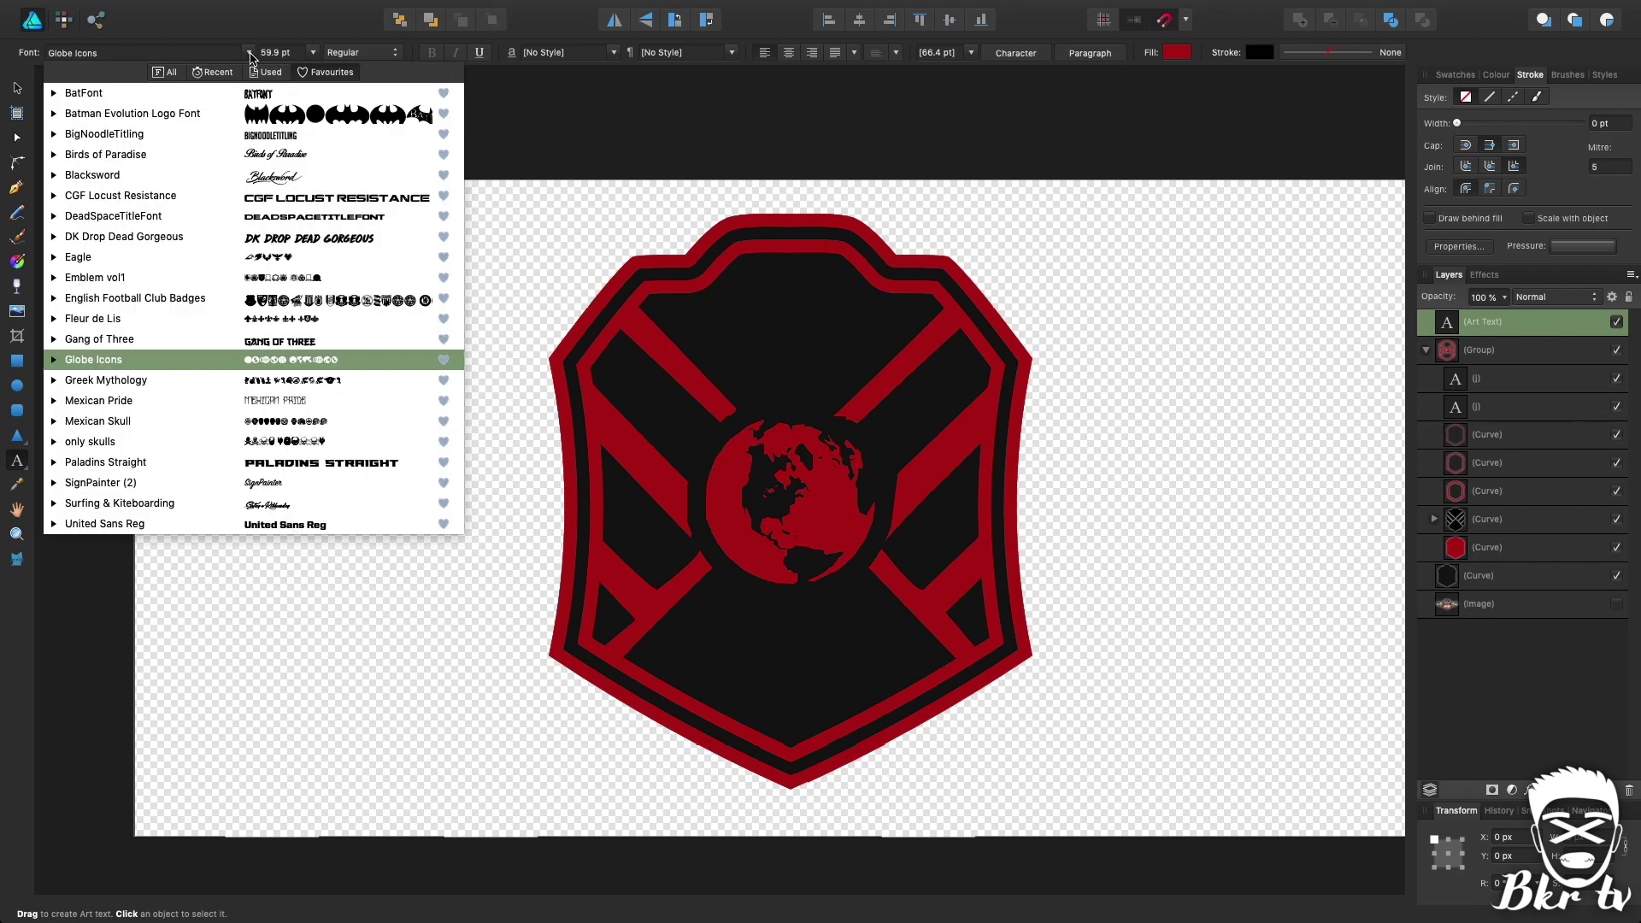
left_click(283, 136)
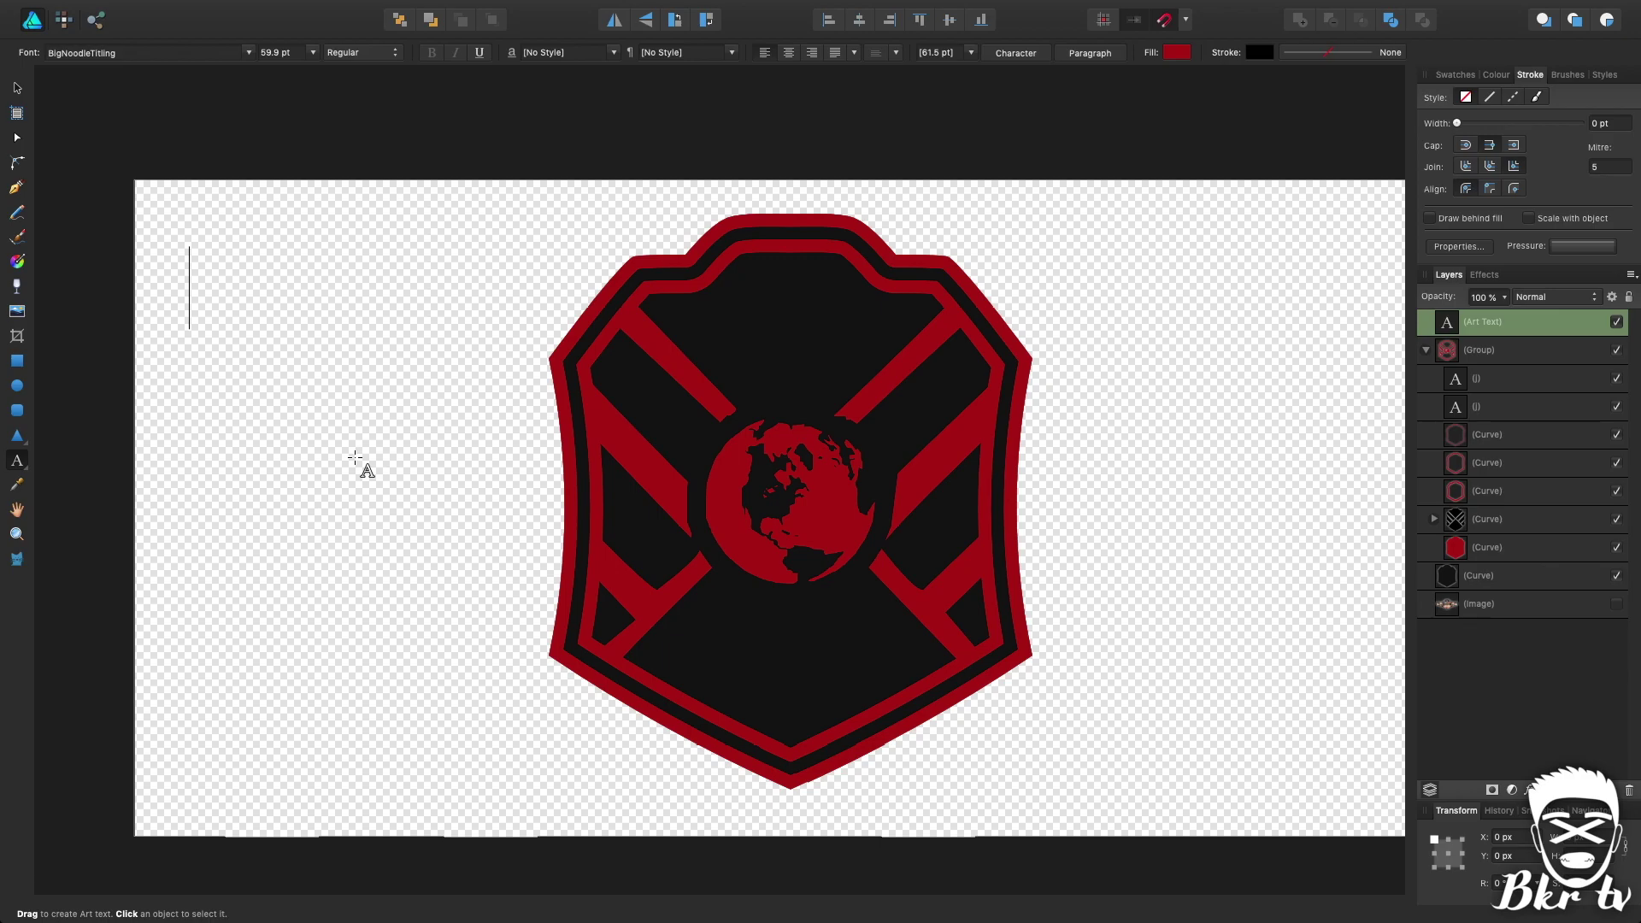
type("WORLD")
key("Escape")
left_click(16, 89)
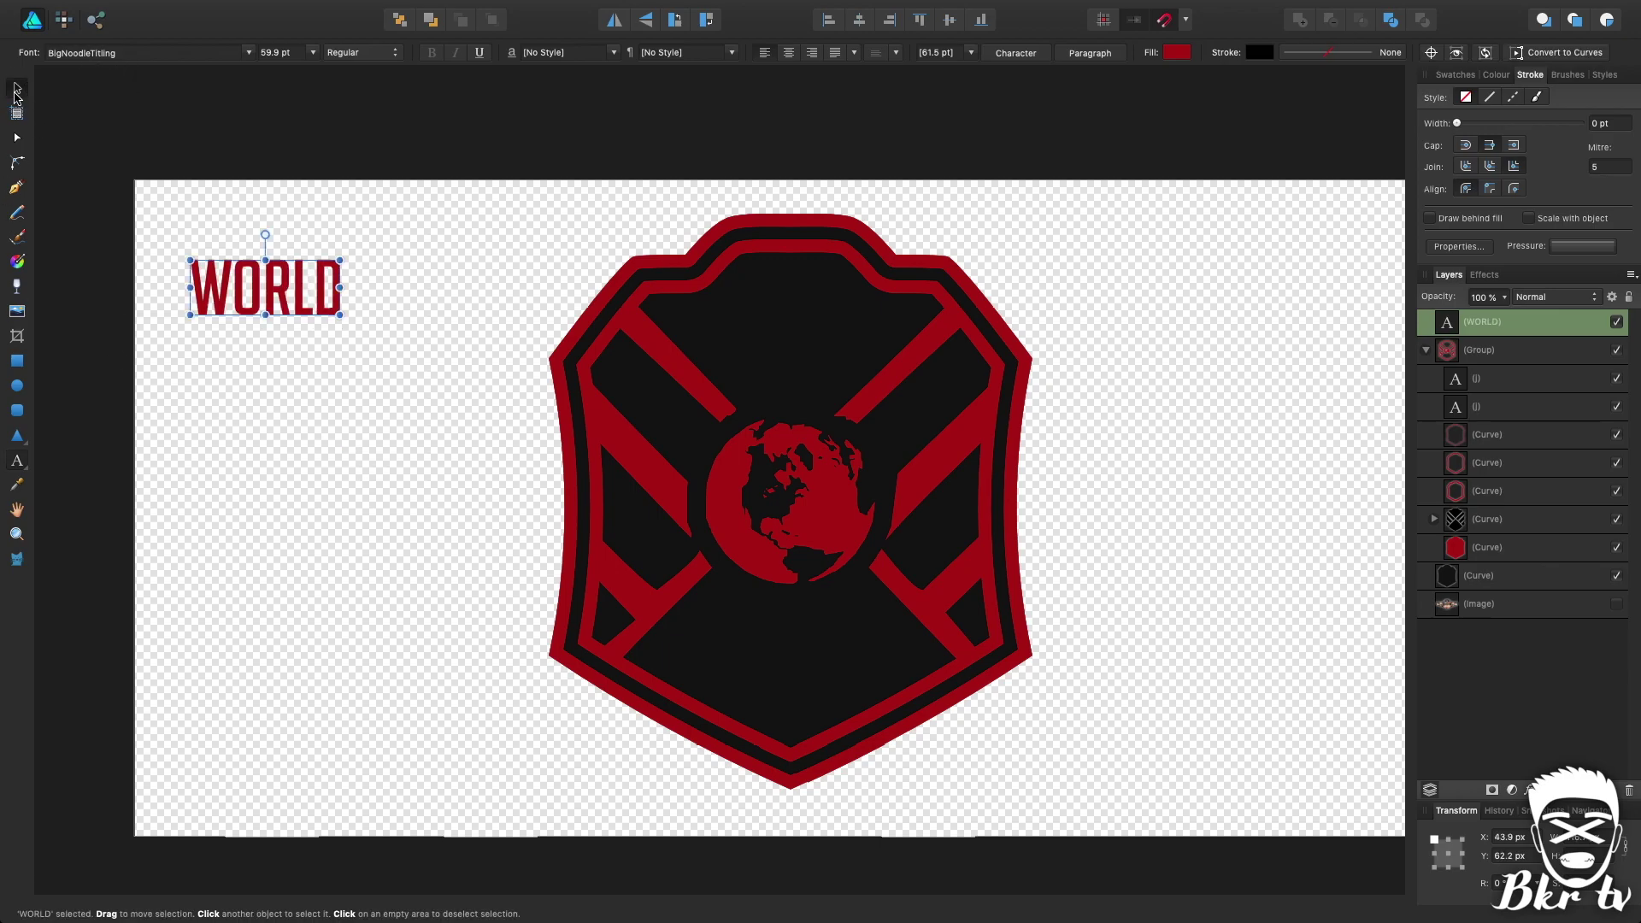
Step: Centre the WORLD text on the plate above the globe and collapse the plate group in the layer list
left_click_drag(293, 284, 843, 320)
left_click(1177, 383)
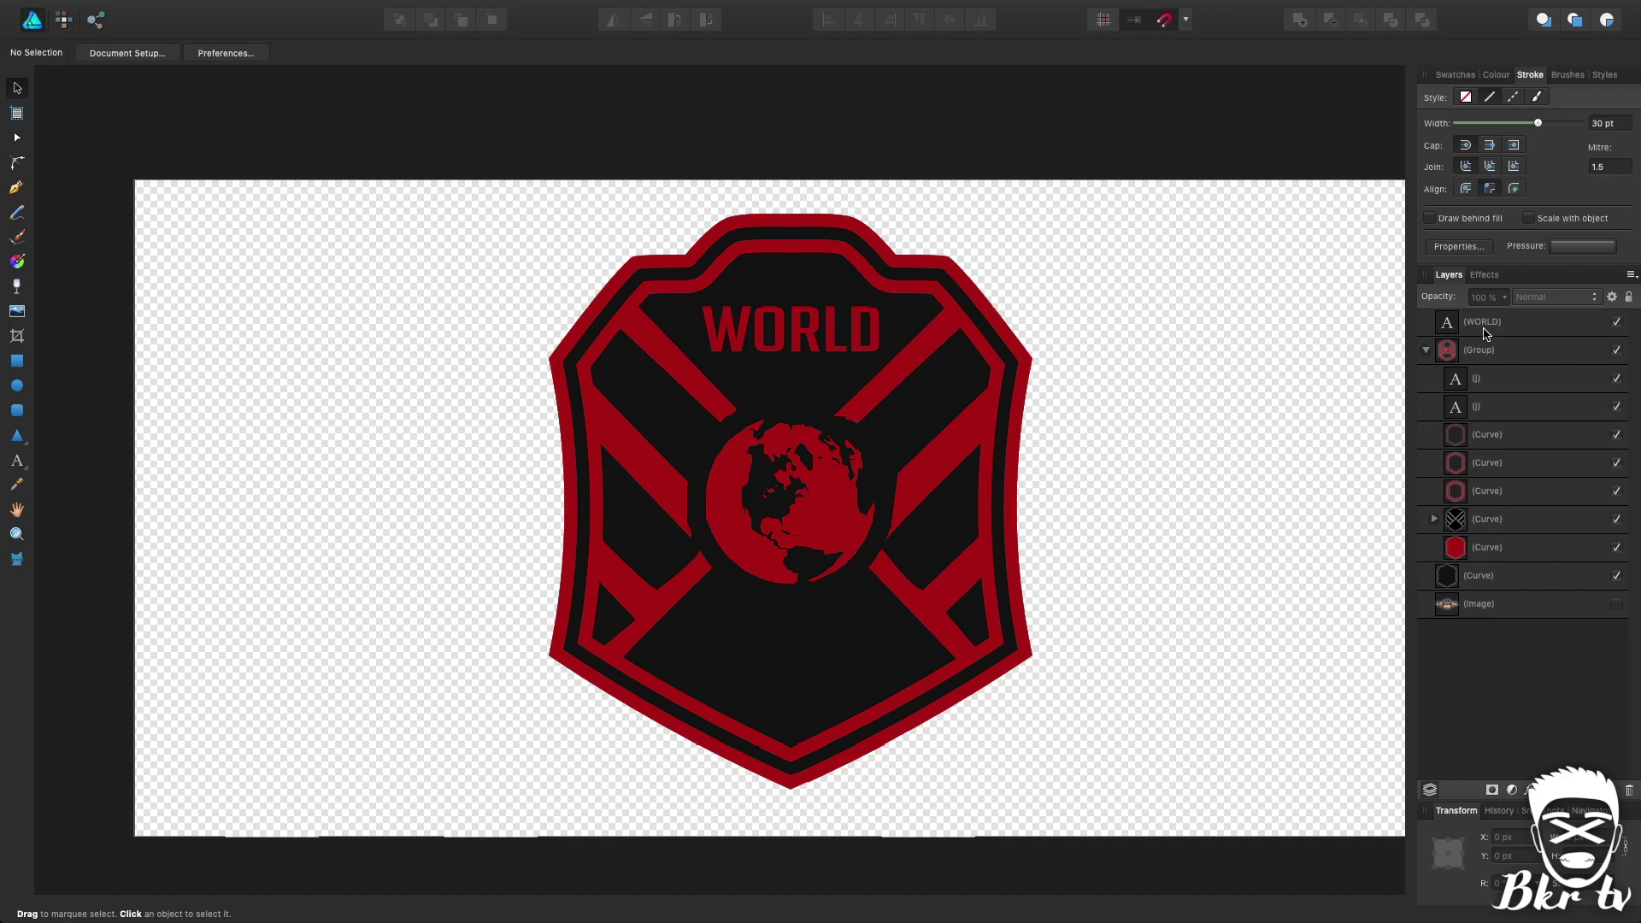
left_click(1426, 349)
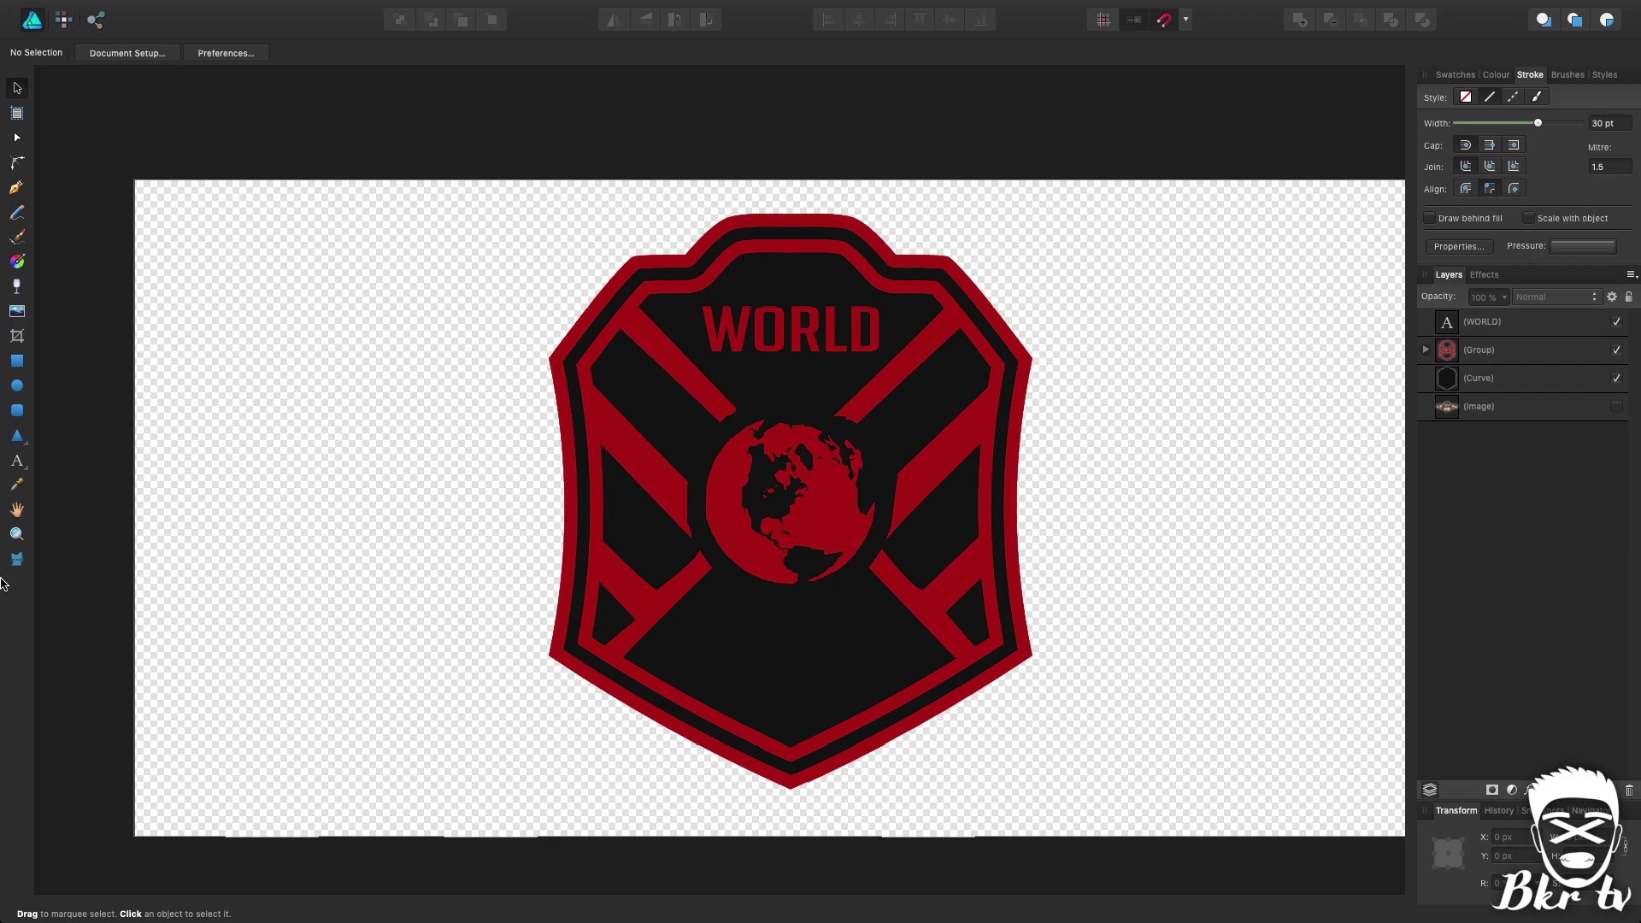
Step: Draw a wide ellipse over the plate's middle, centre it horizontally and raise it slightly over the globe
left_click(16, 387)
left_click_drag(613, 394, 1015, 677)
key("v")
left_click_drag(831, 466, 808, 467)
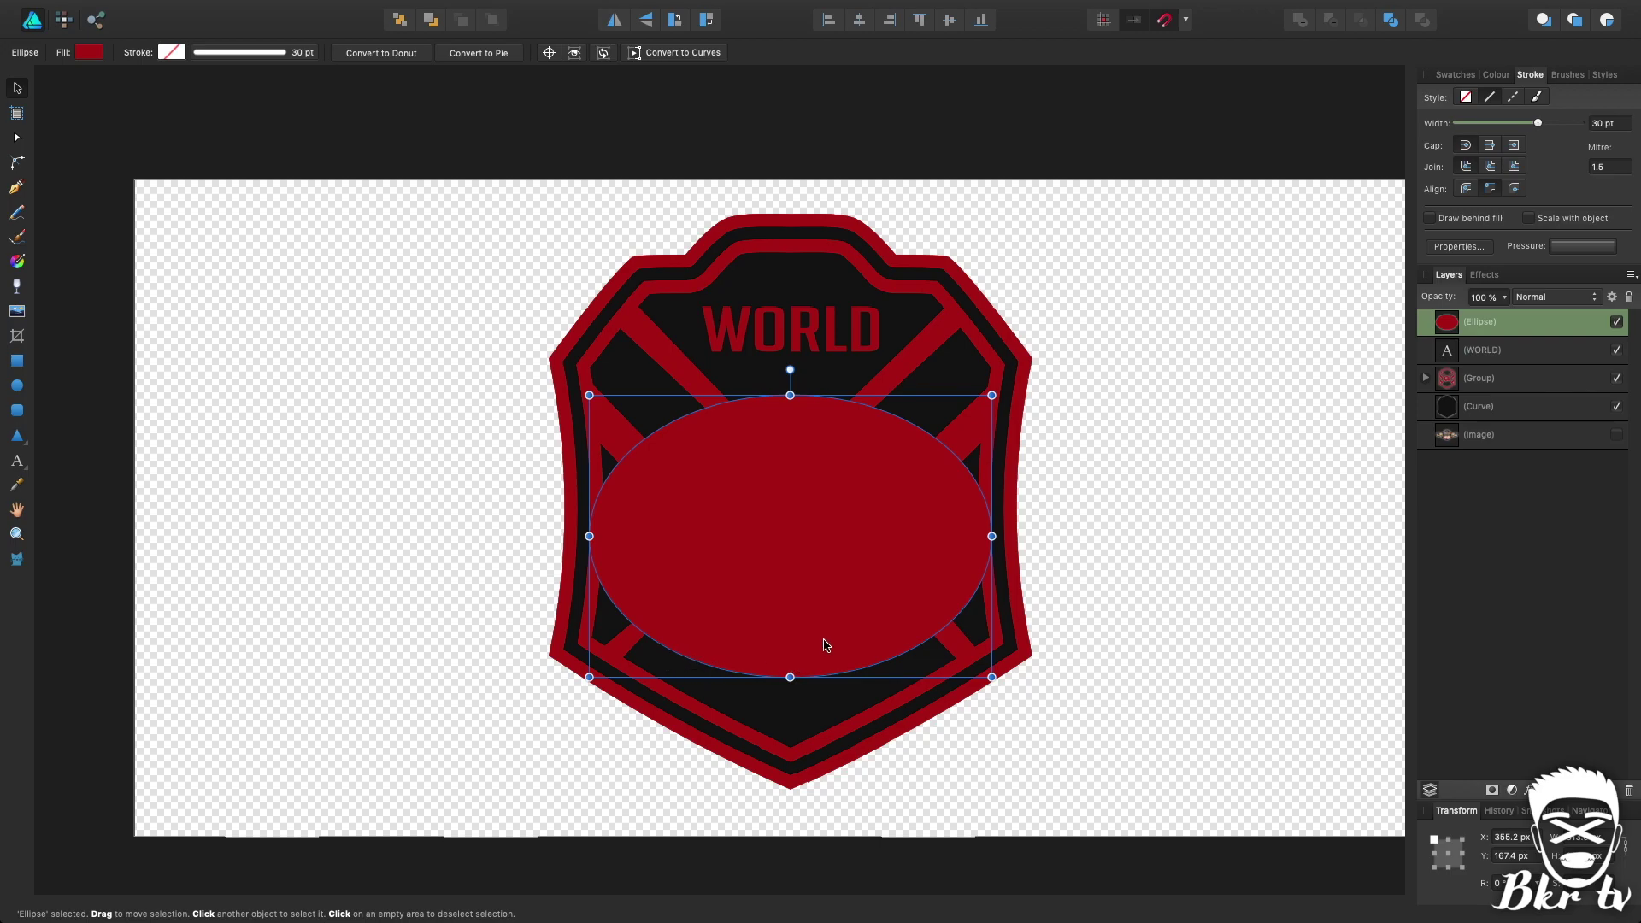
left_click_drag(830, 605, 823, 586)
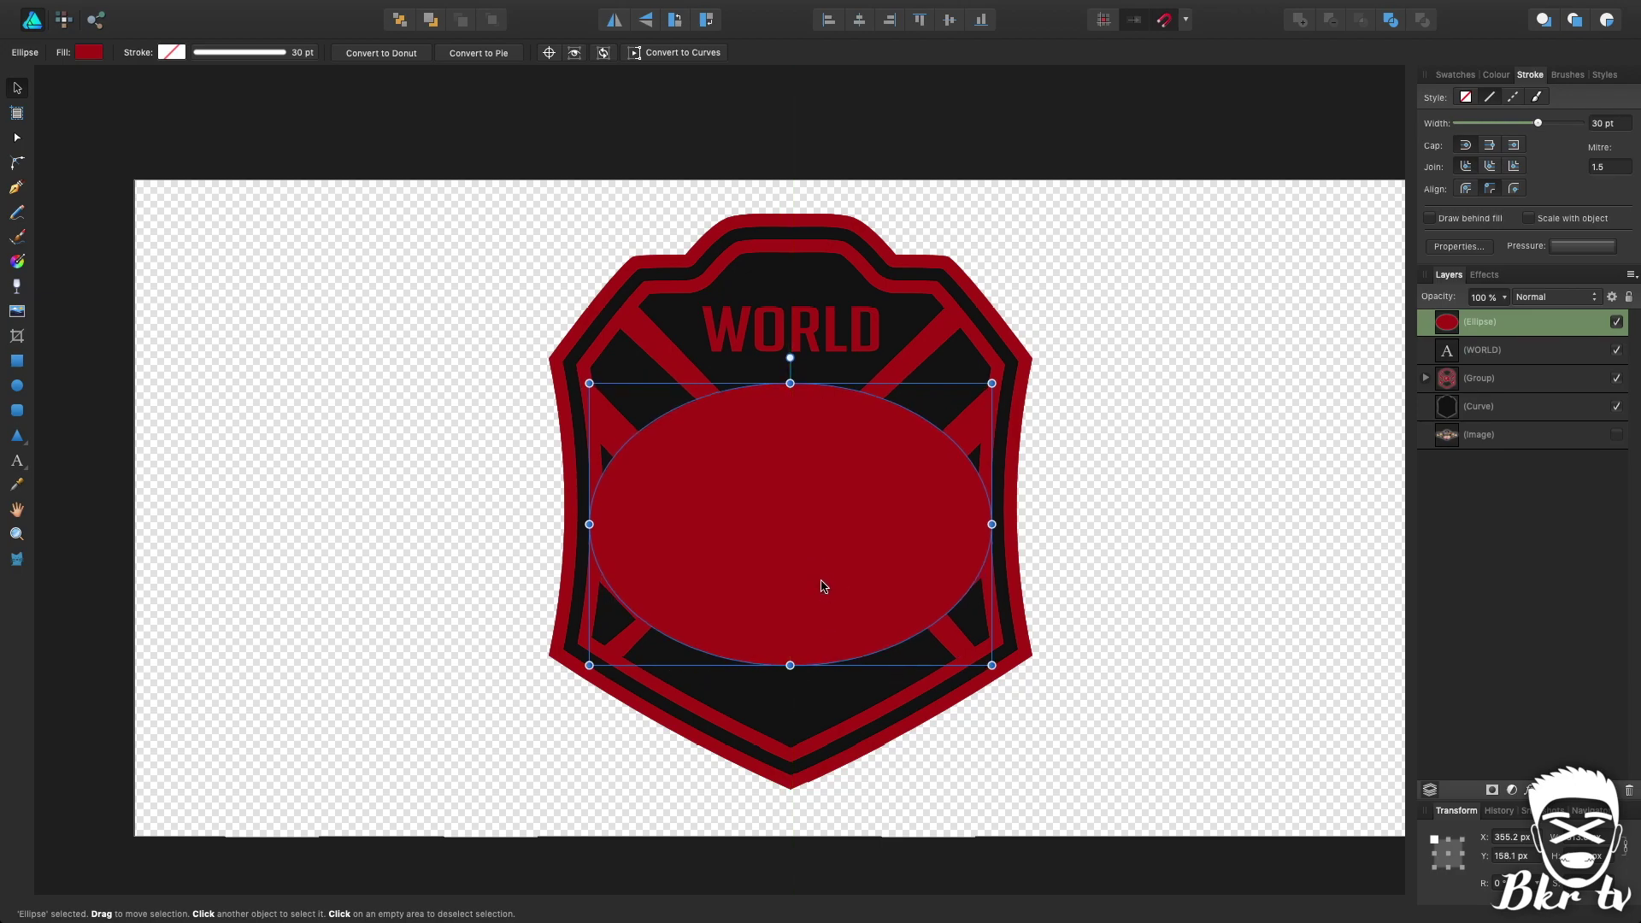
Step: Move the ellipse off the plate onto the blank canvas to the plate's left
left_click(17, 462)
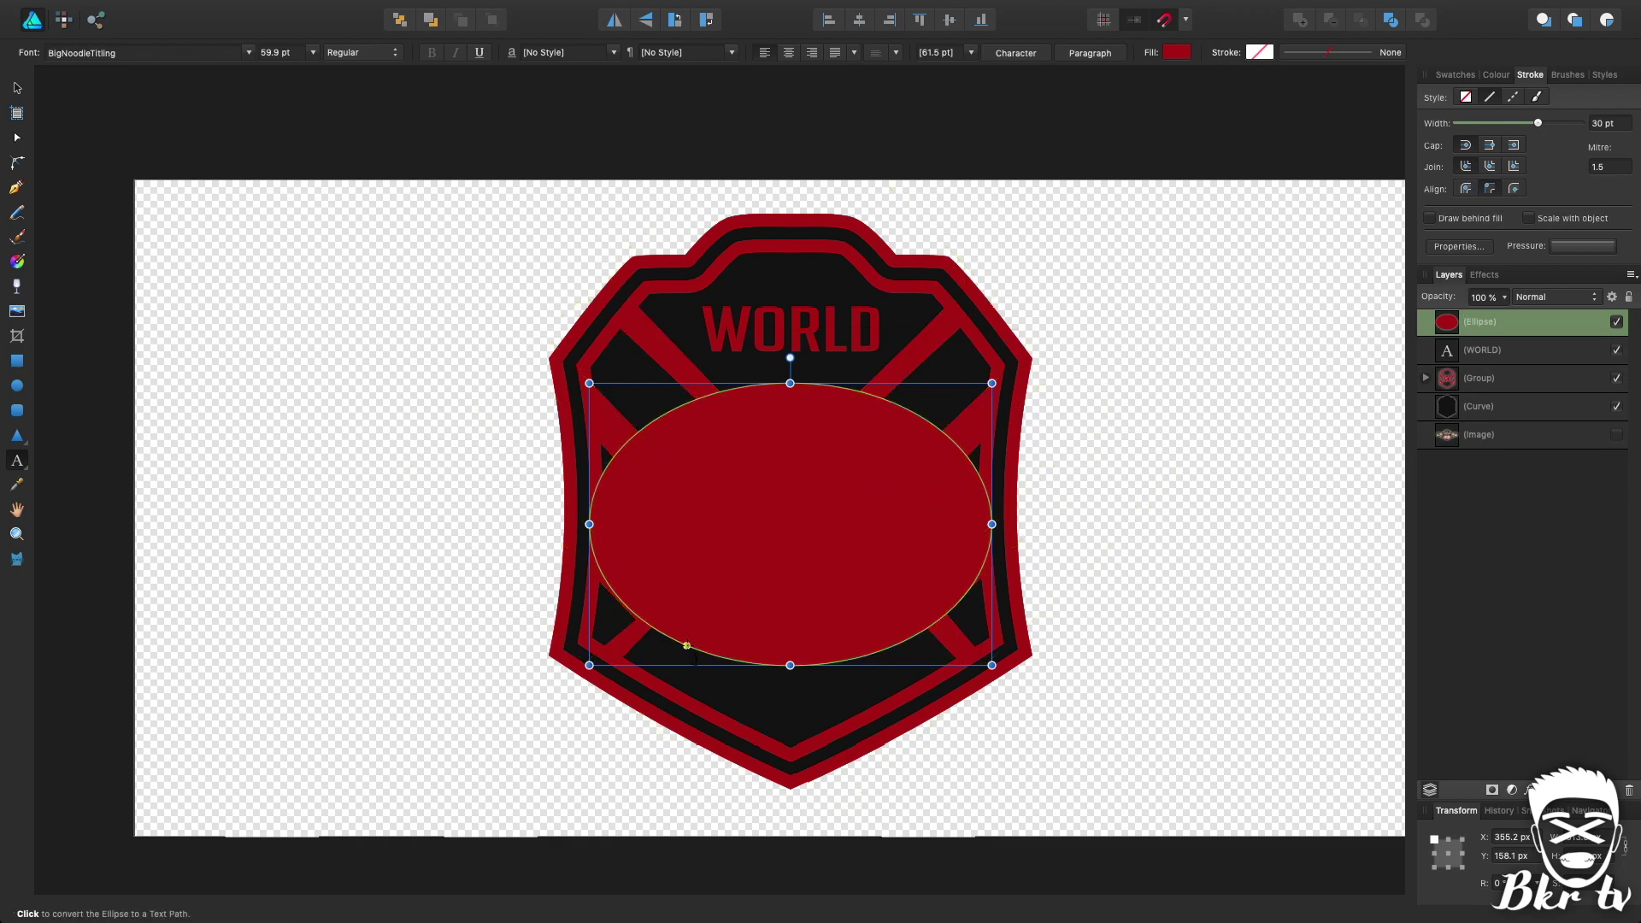
left_click(680, 642)
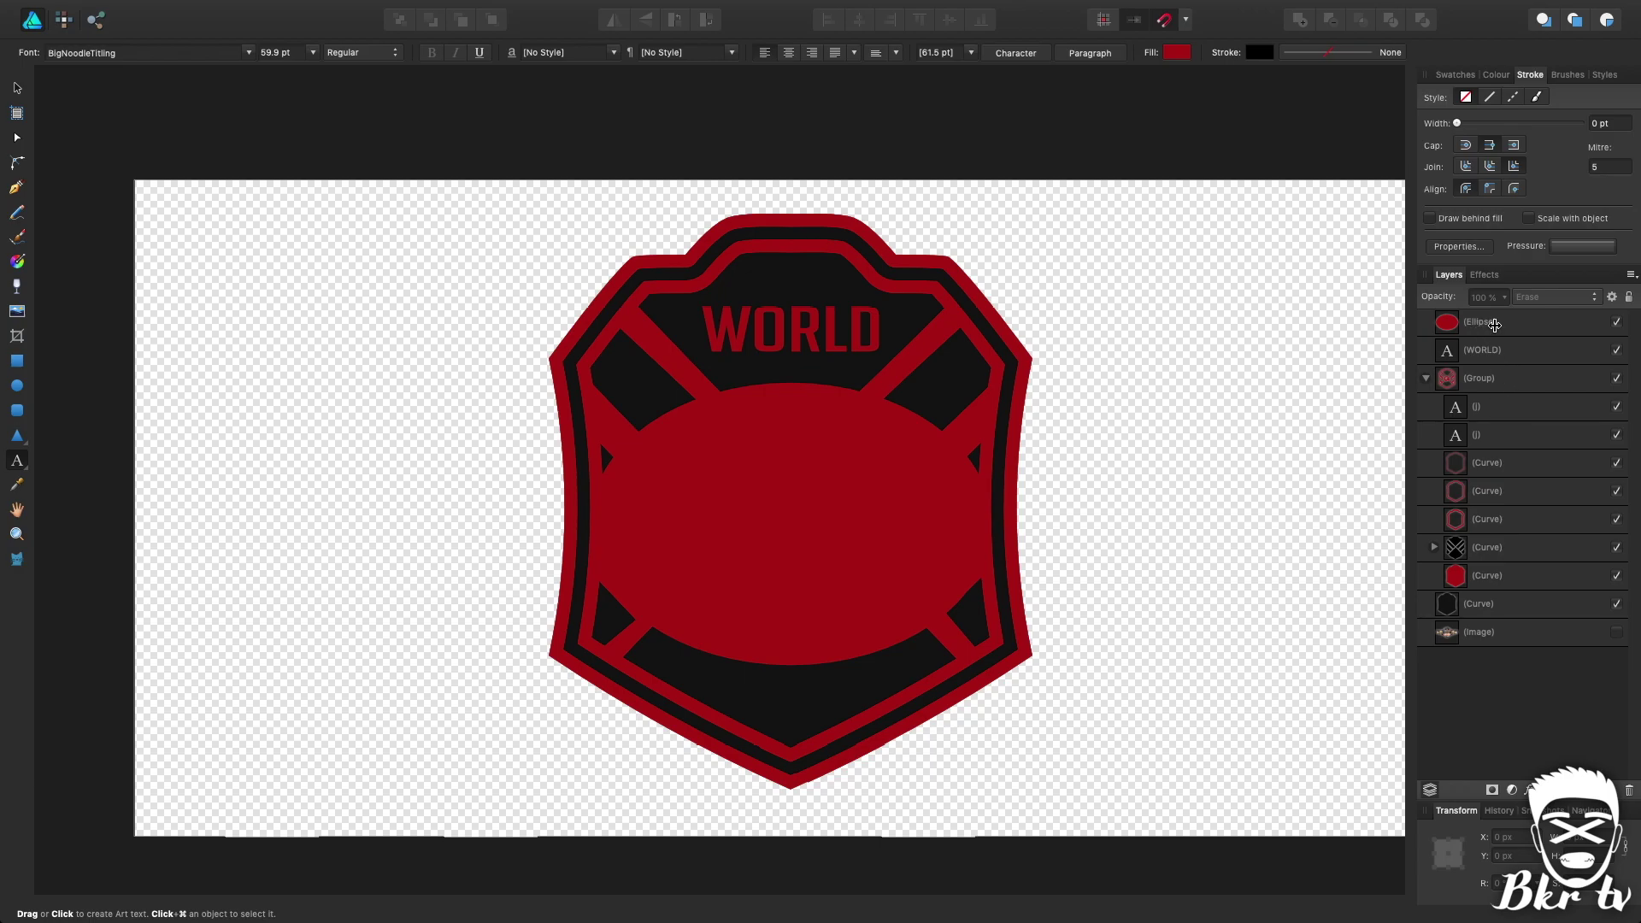
left_click(1444, 323)
scroll(1079, 411, "left", 3)
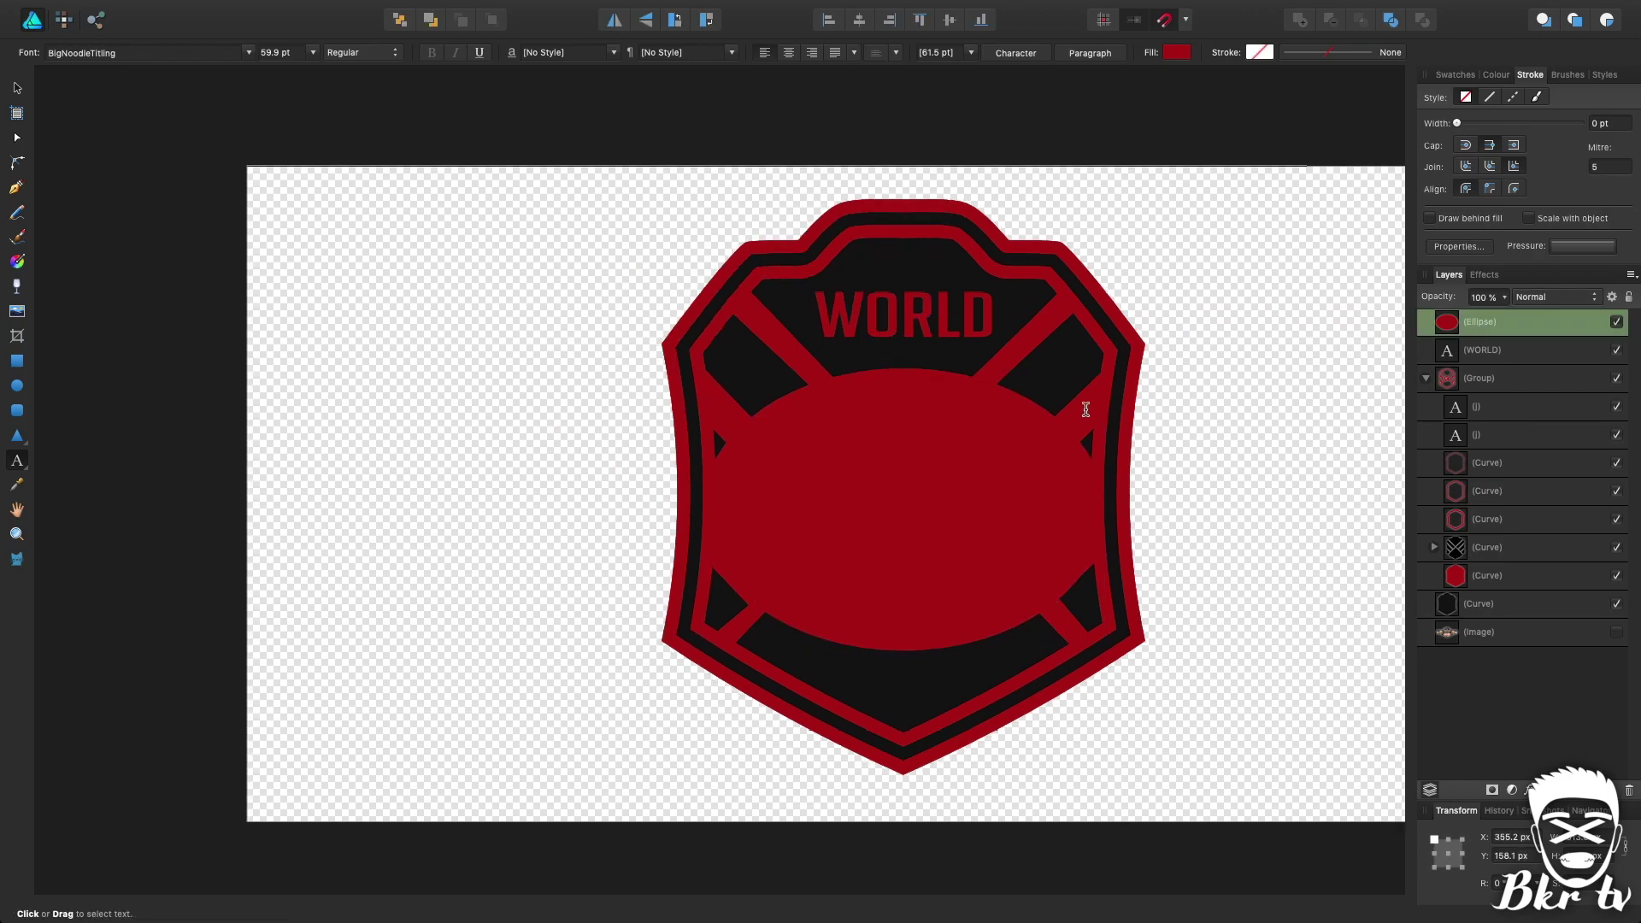
scroll(1079, 411, "left", 4)
key("v")
left_click_drag(1074, 402, 516, 485)
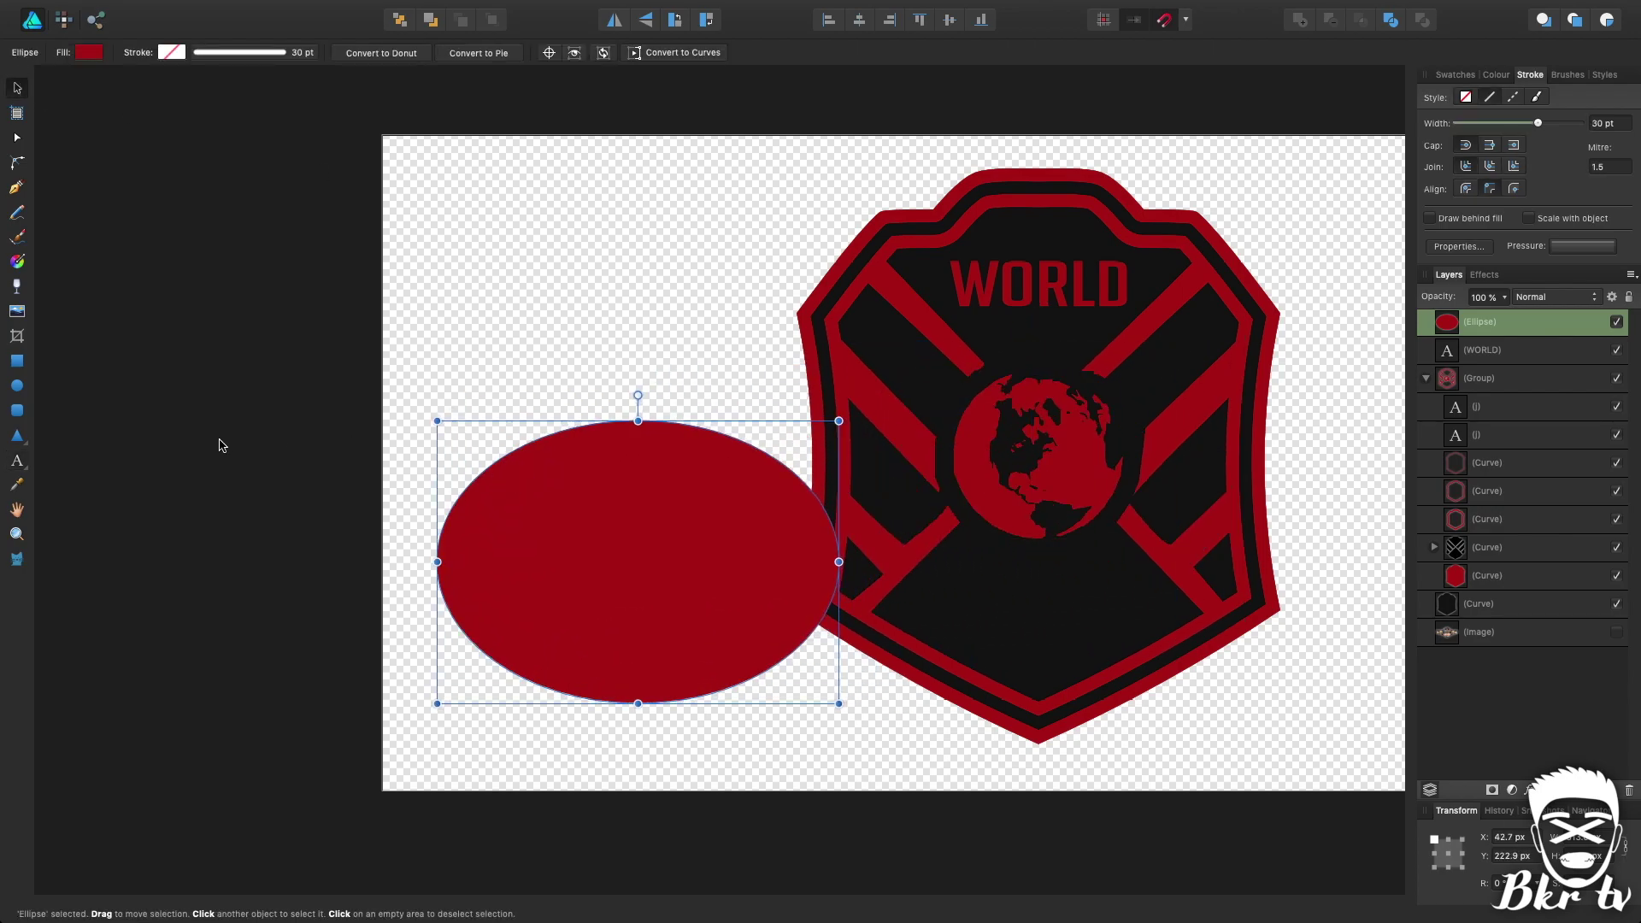
Step: Convert the ellipse to a text path and place its start and end markers at the leftmost and rightmost points
left_click(16, 462)
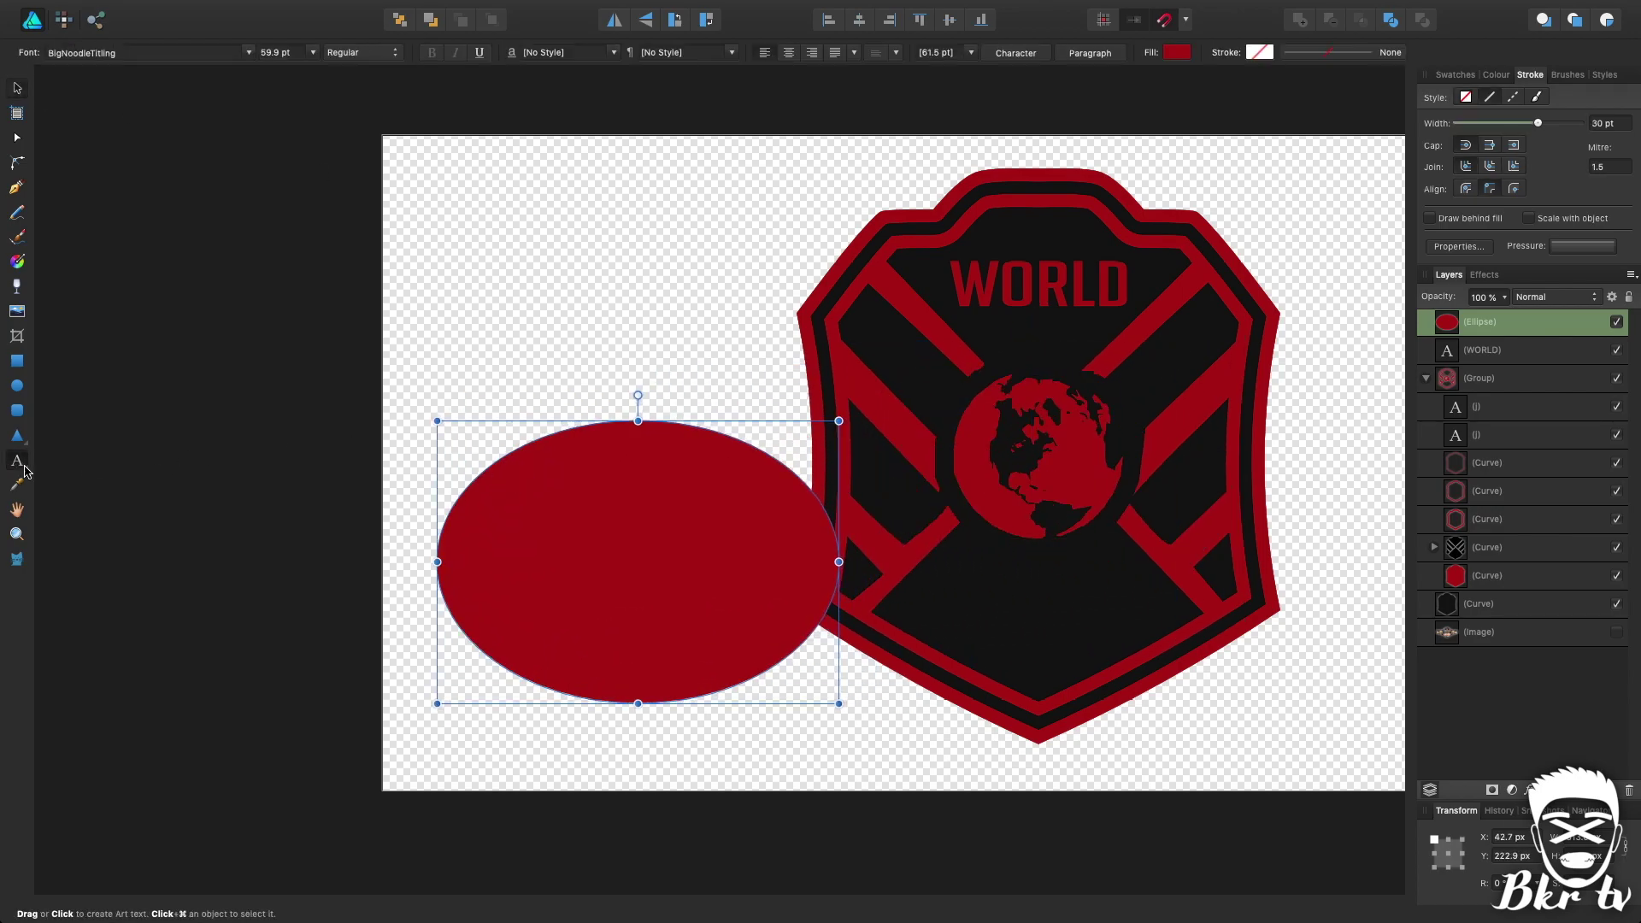
left_click(489, 658)
left_click_drag(446, 600, 447, 564)
left_click_drag(831, 533, 841, 566)
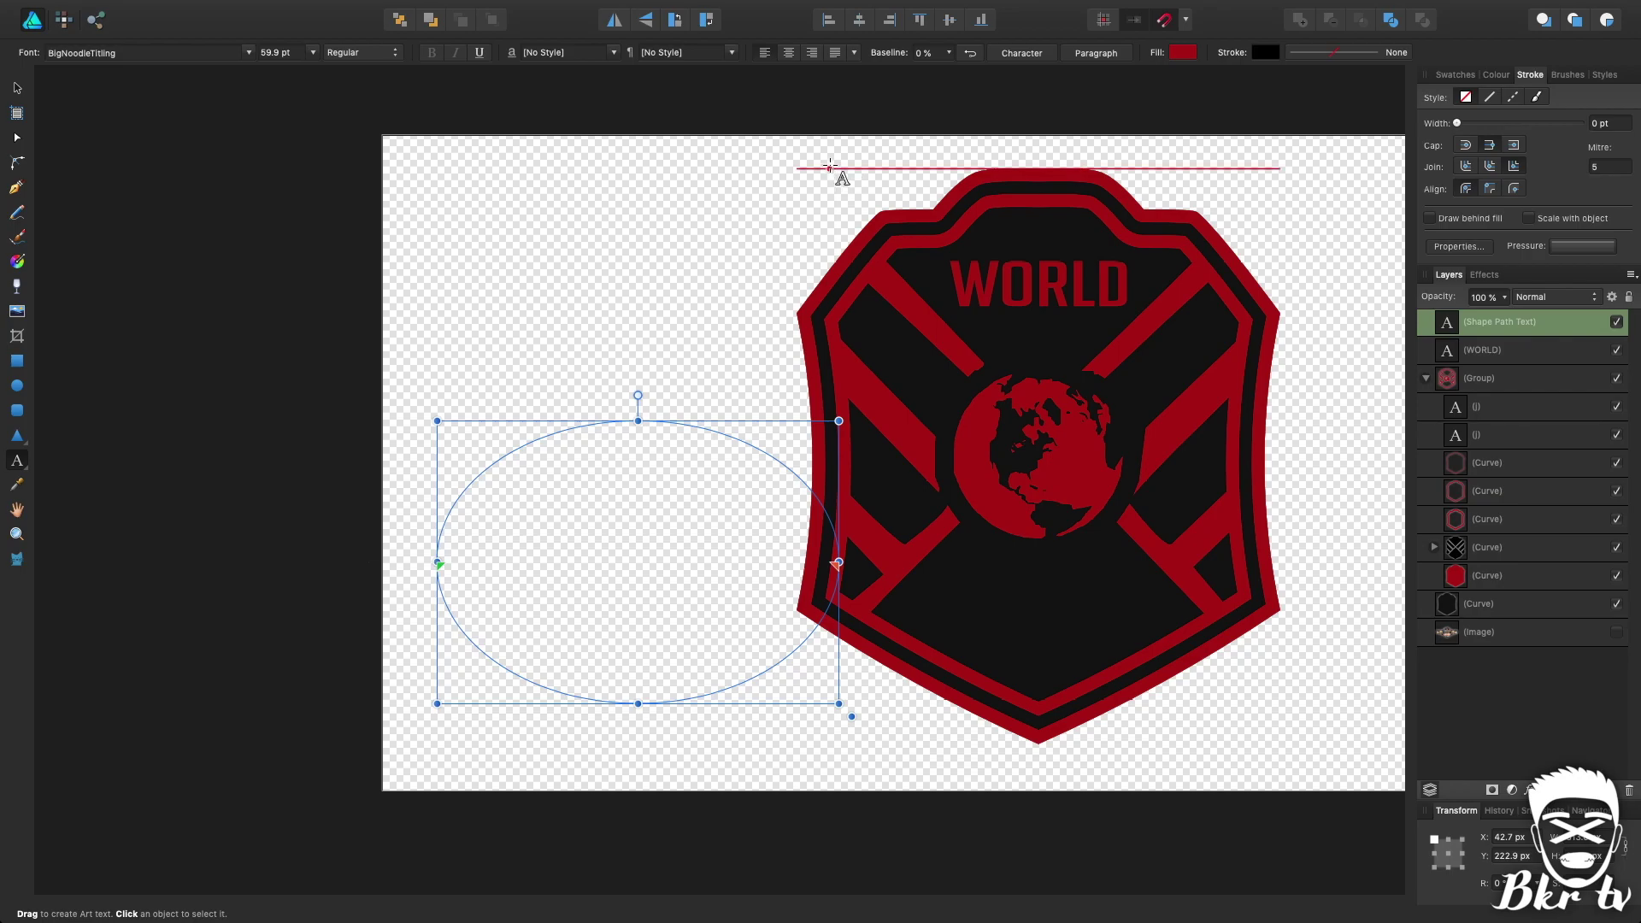
Step: Enter CHAMPION on the elliptical path and centre-align it
type("CHAMPI")
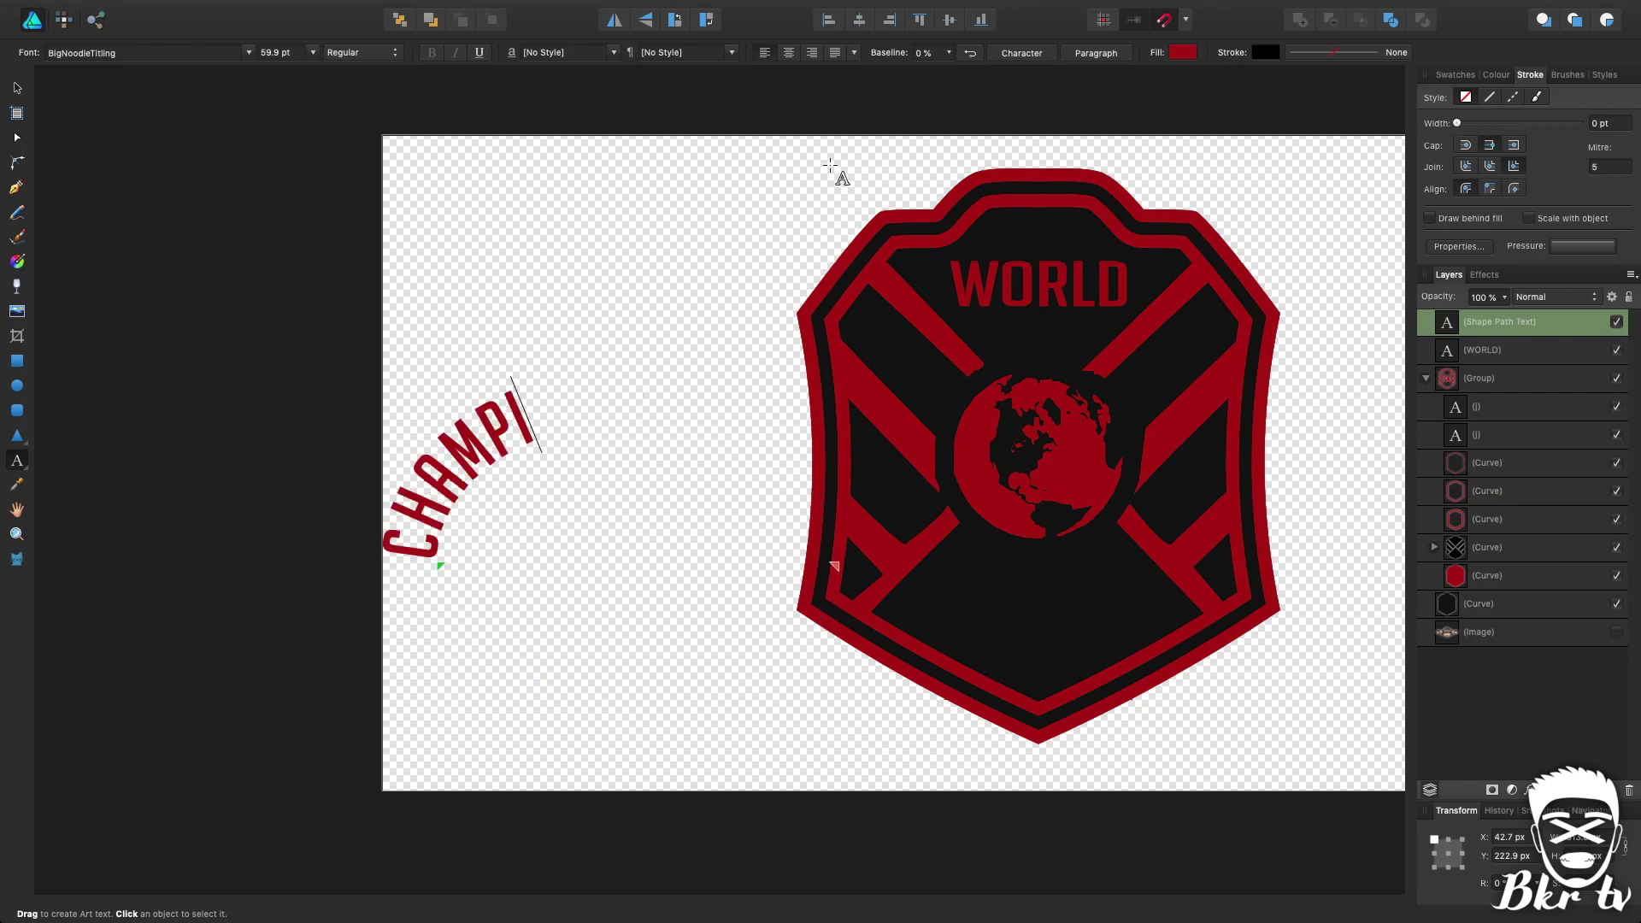
type("ON")
left_click(16, 88)
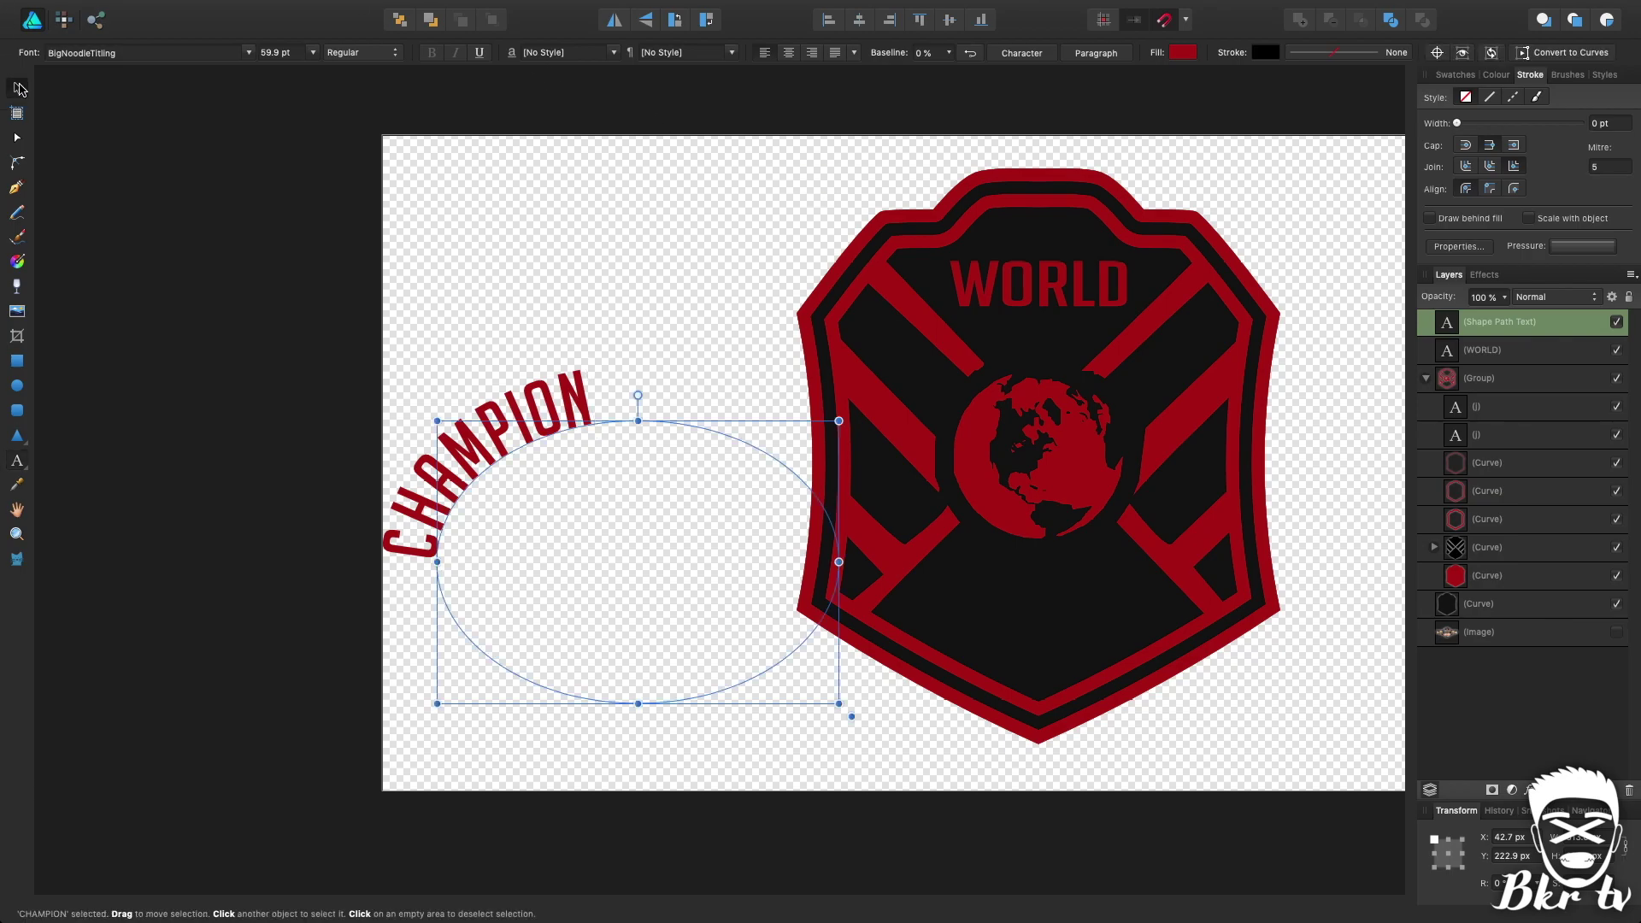
left_click(789, 53)
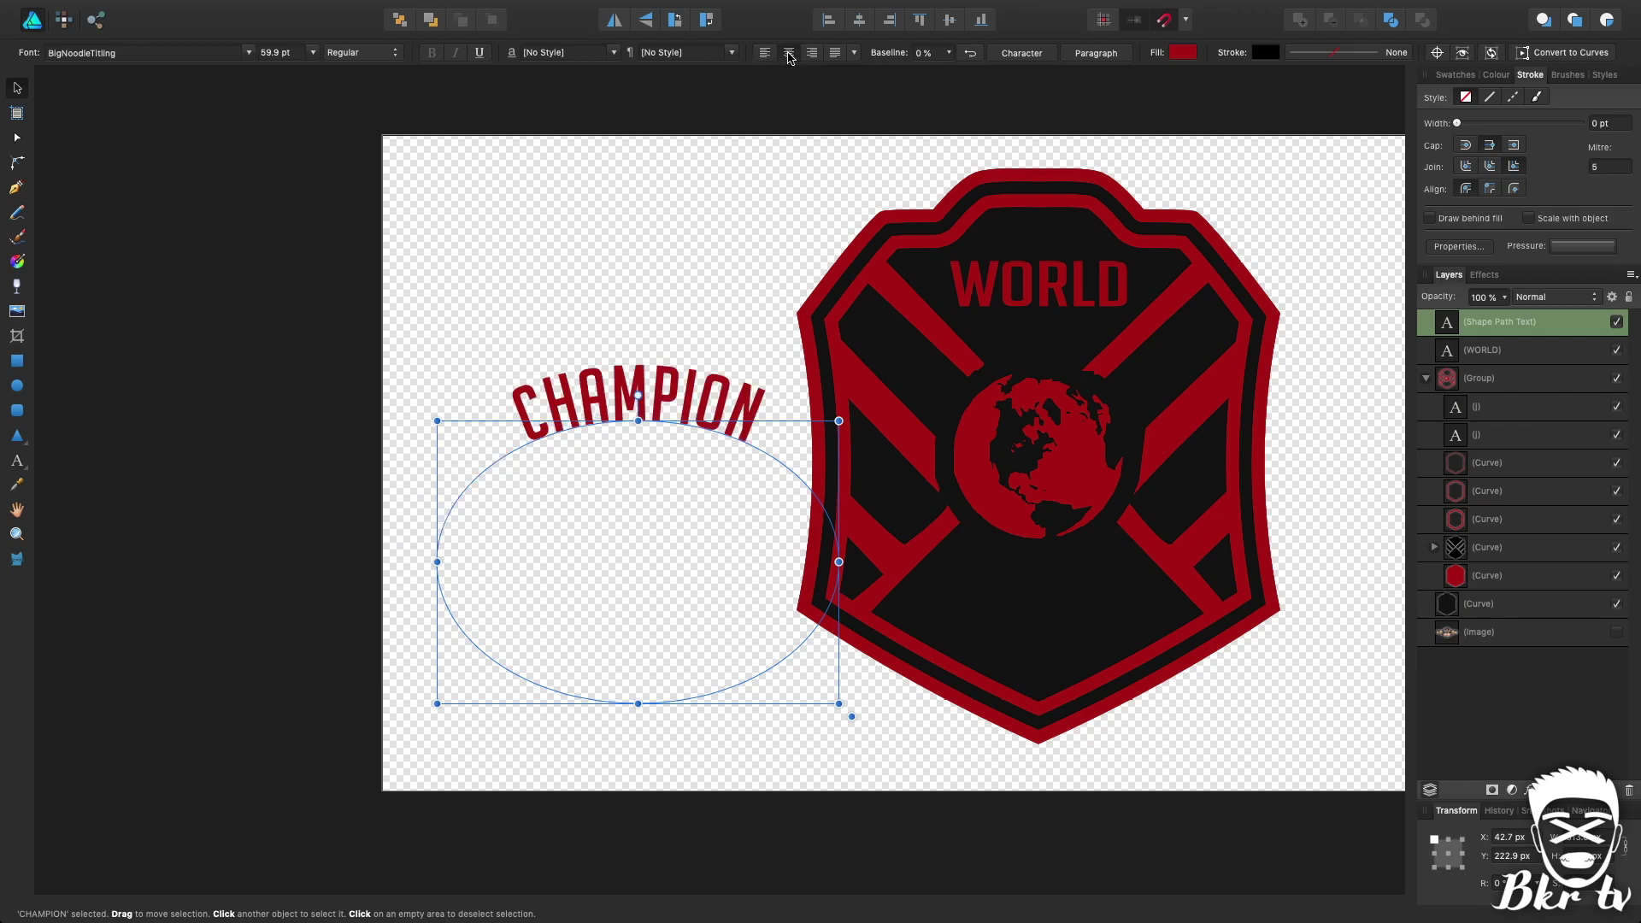
Step: Reverse the text path so CHAMPION runs inside the lower arc, and align its second pair of markers with the ellipse's side points
double_click(527, 423)
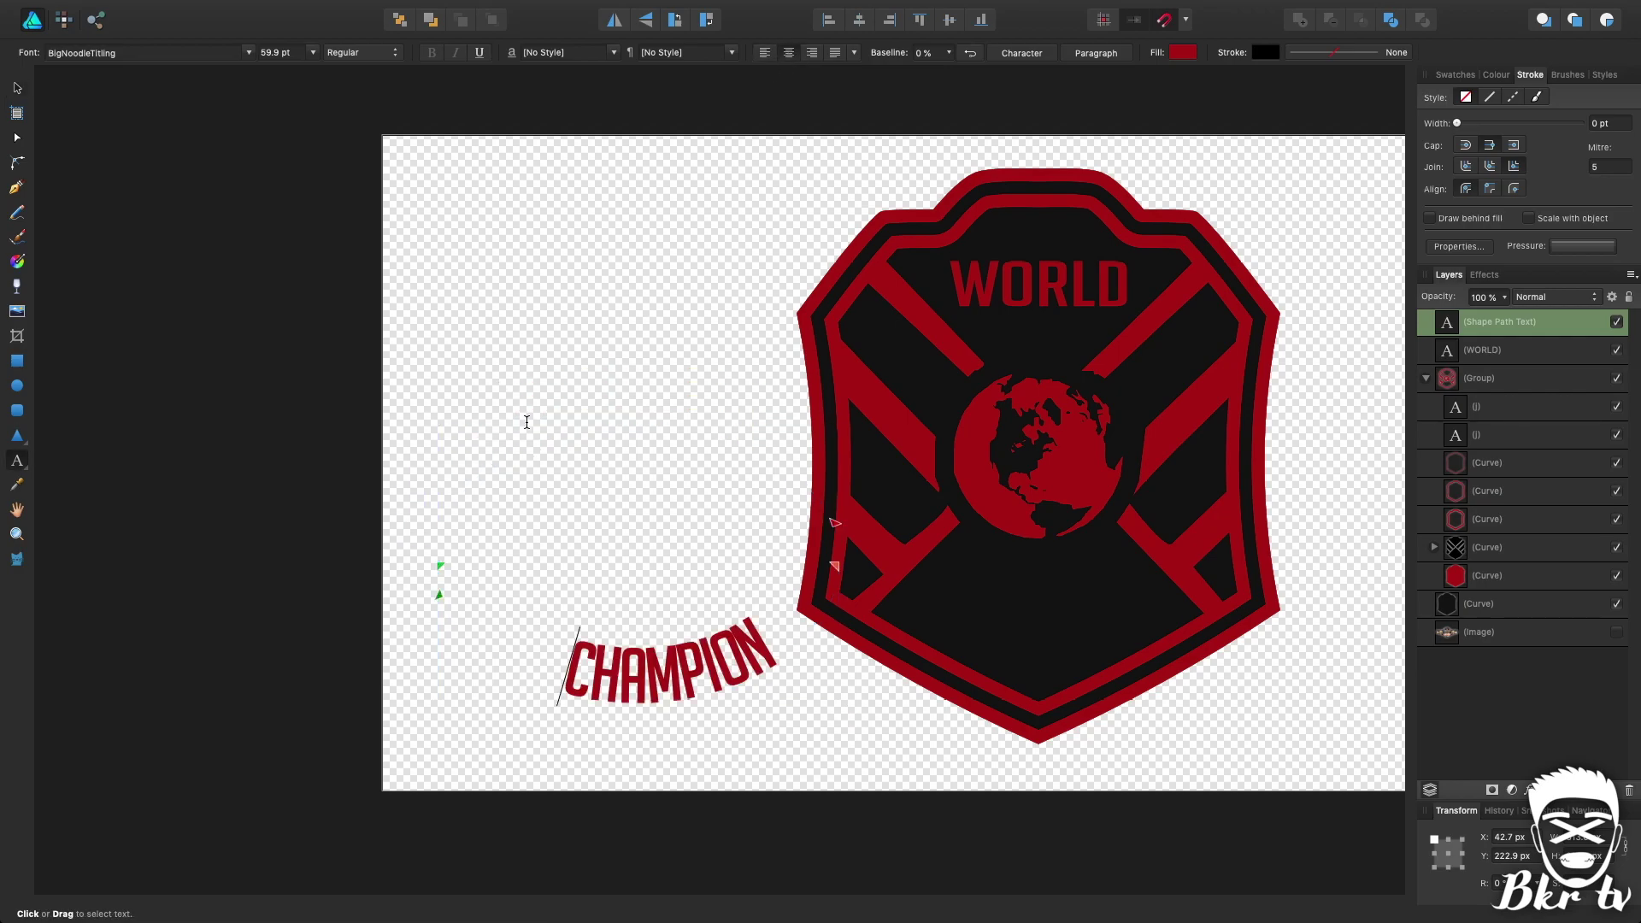
left_click_drag(434, 596, 436, 563)
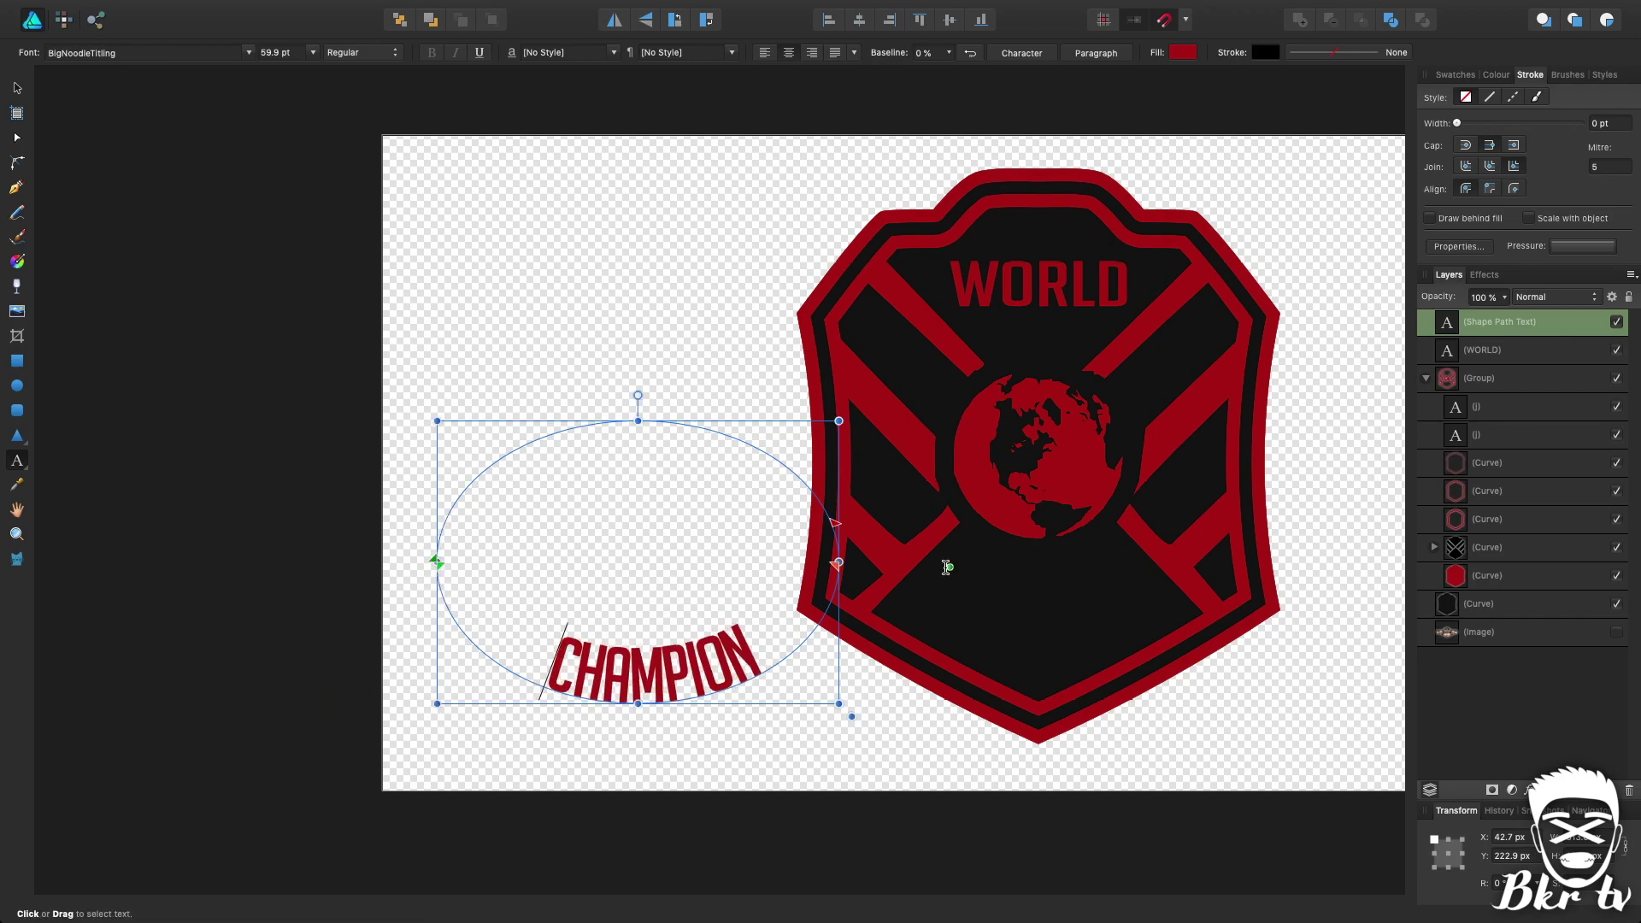
left_click_drag(835, 523, 848, 561)
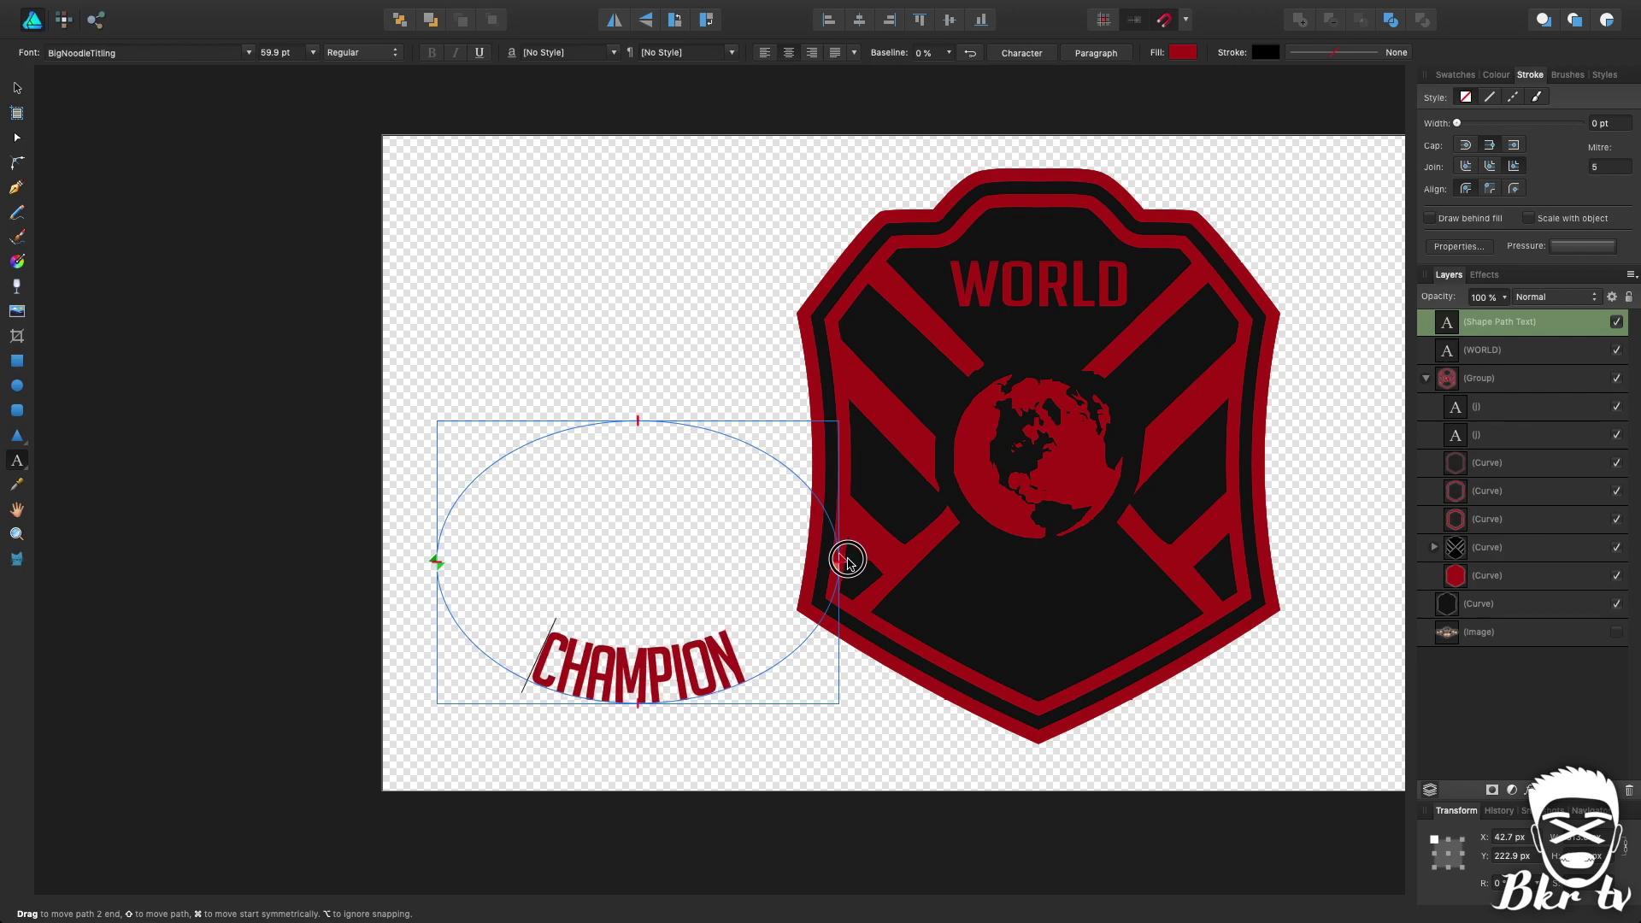
key("Escape")
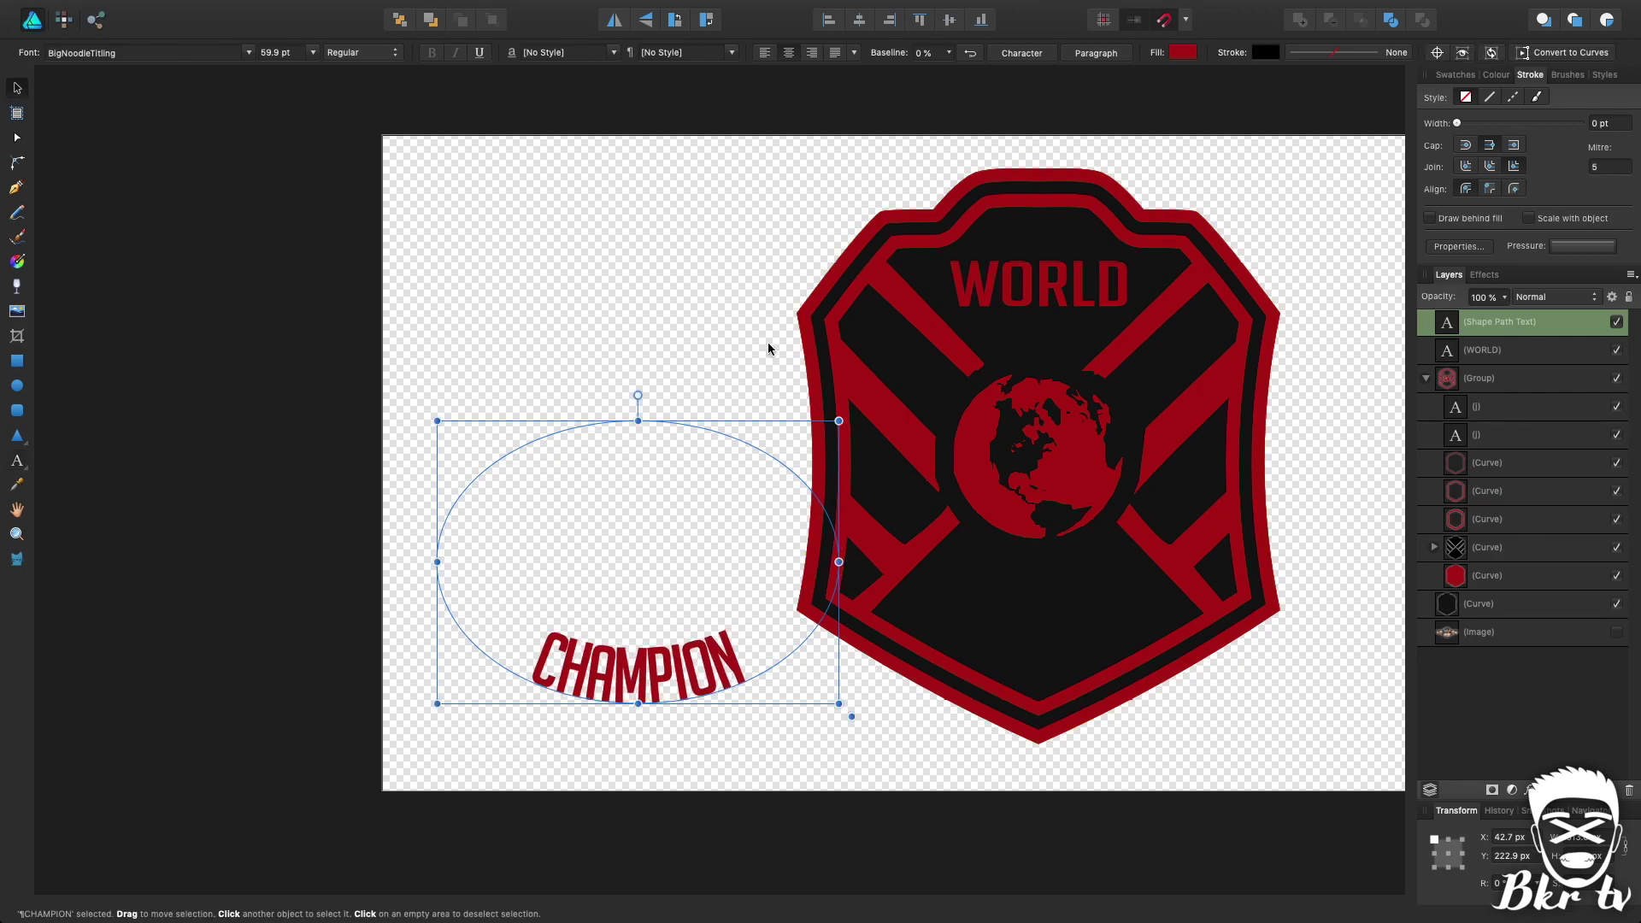
Step: Move the curved CHAMPION text onto the plate below the globe and set its centre X position to 512 px
scroll(767, 349, "right", 3)
left_click_drag(582, 568, 977, 515)
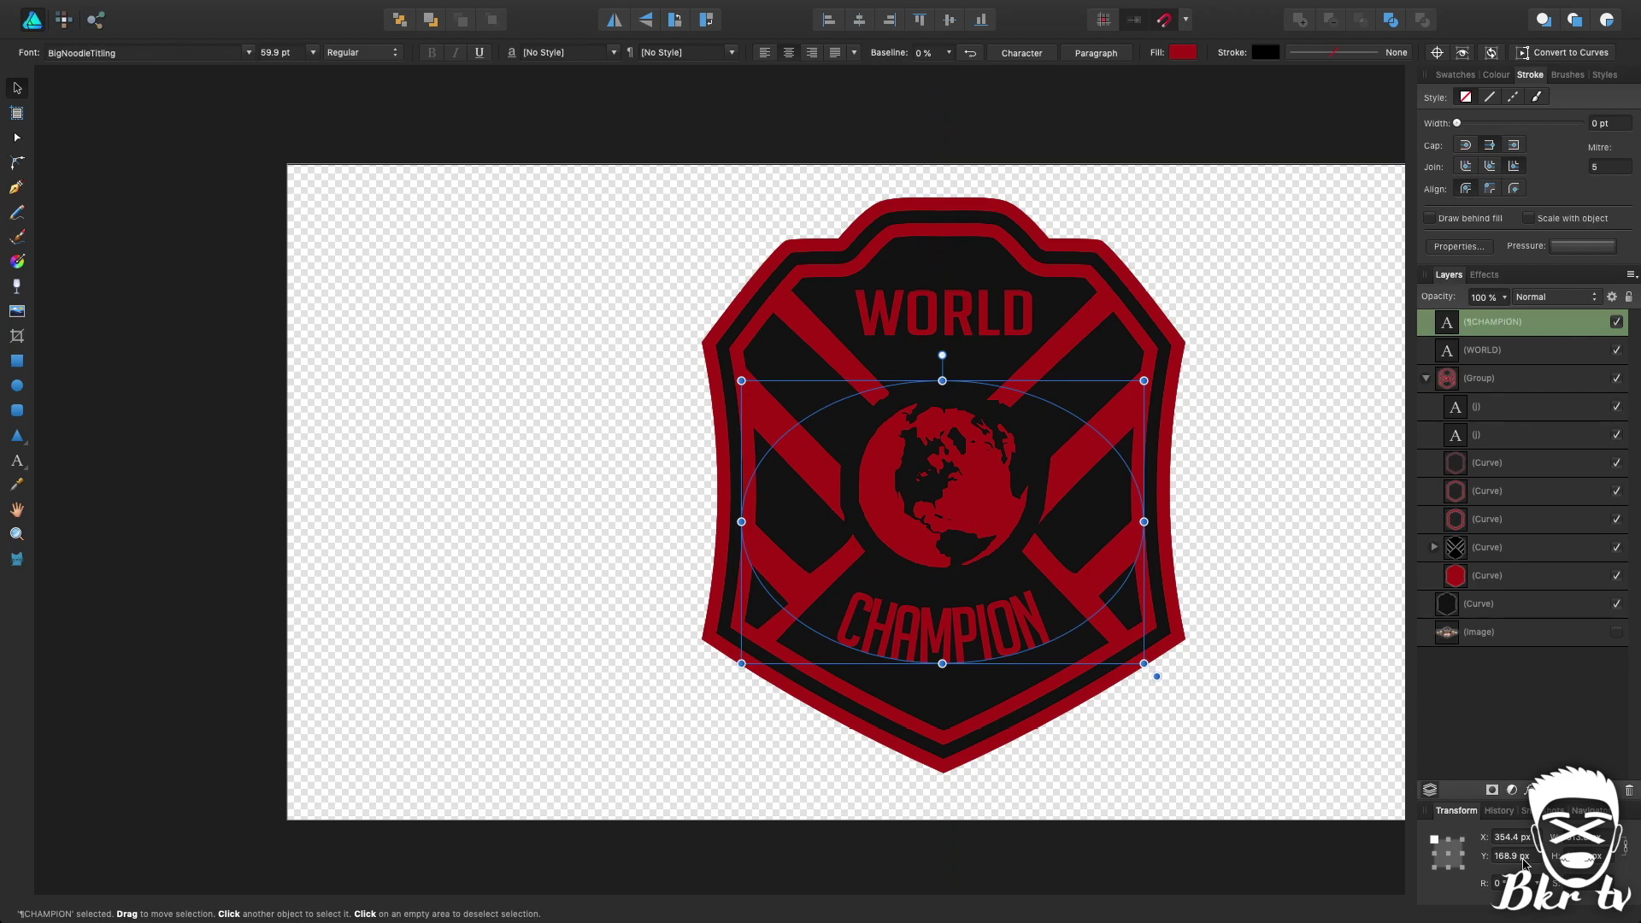
left_click(1448, 853)
type("512")
key("Return")
left_click_drag(1263, 542, 1116, 546)
left_click(264, 182)
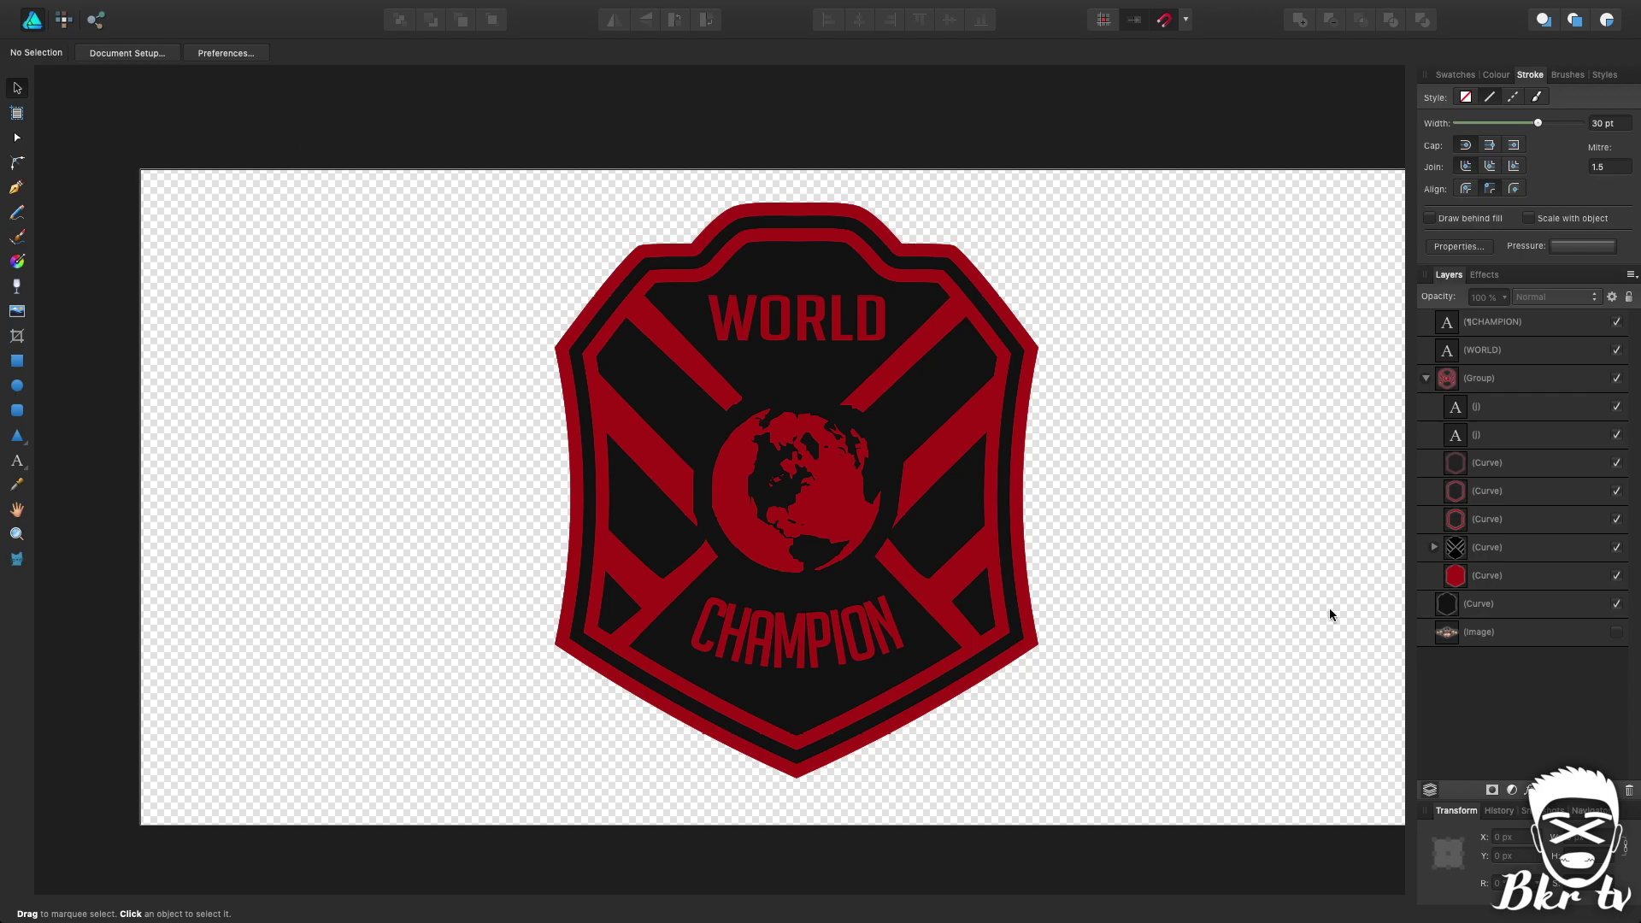
Step: Show the belt photo layer and open the colour settings of the black base curve
left_click(1616, 632)
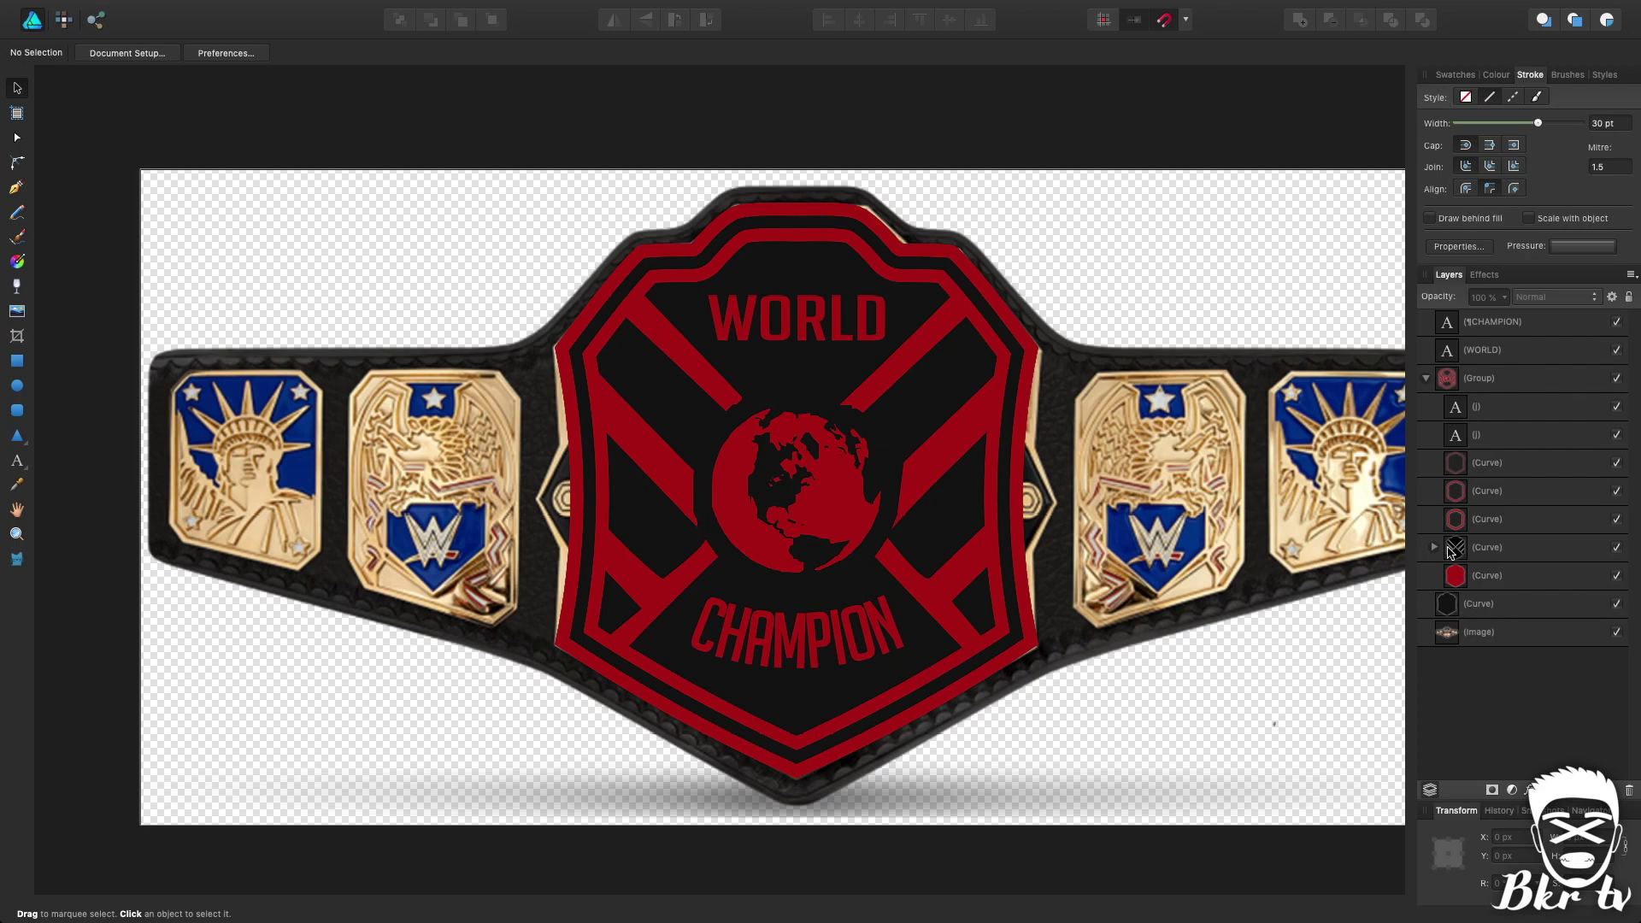
left_click(1497, 607)
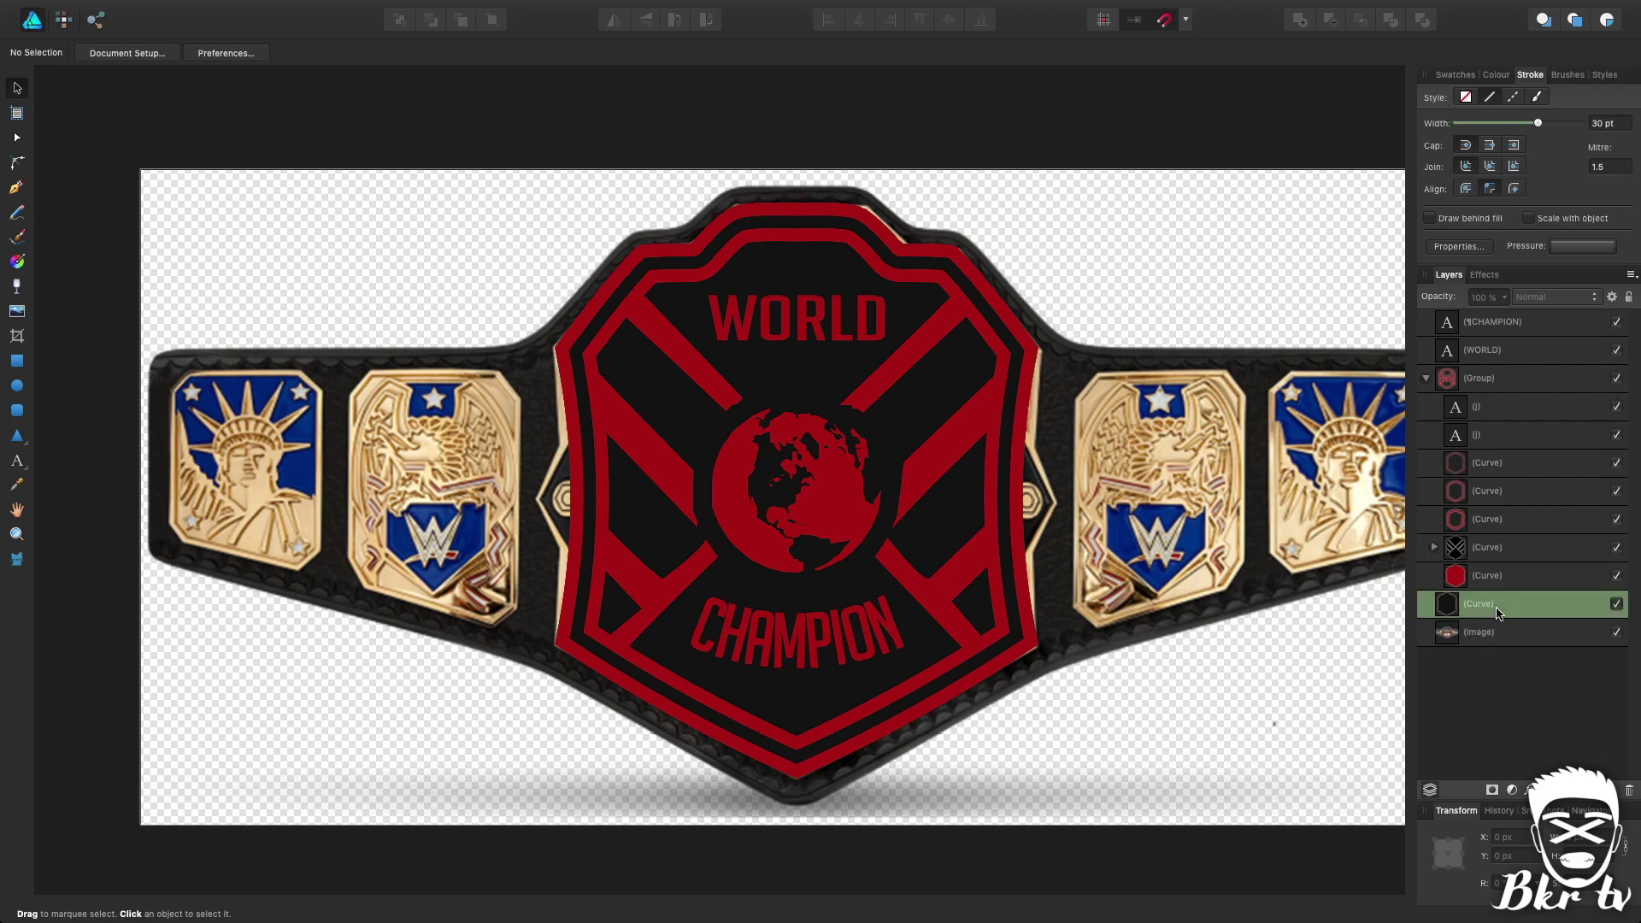
left_click(1496, 75)
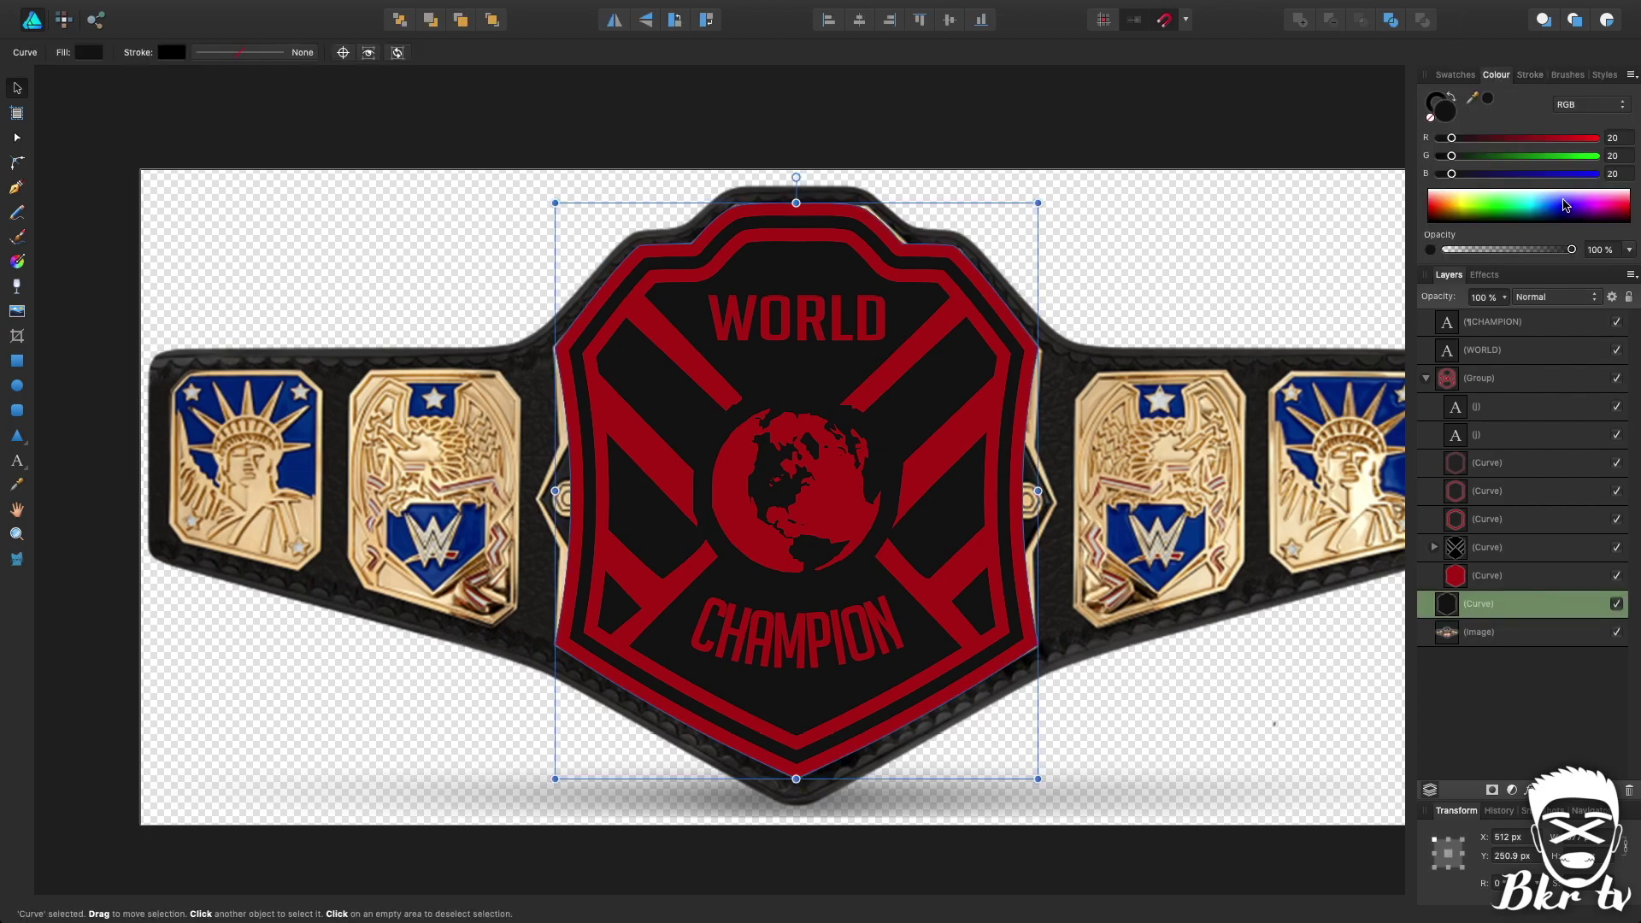
Step: Apply a Colour Overlay effect to the red artwork group, using a gold tone sampled from the belt photo
left_click(1492, 379)
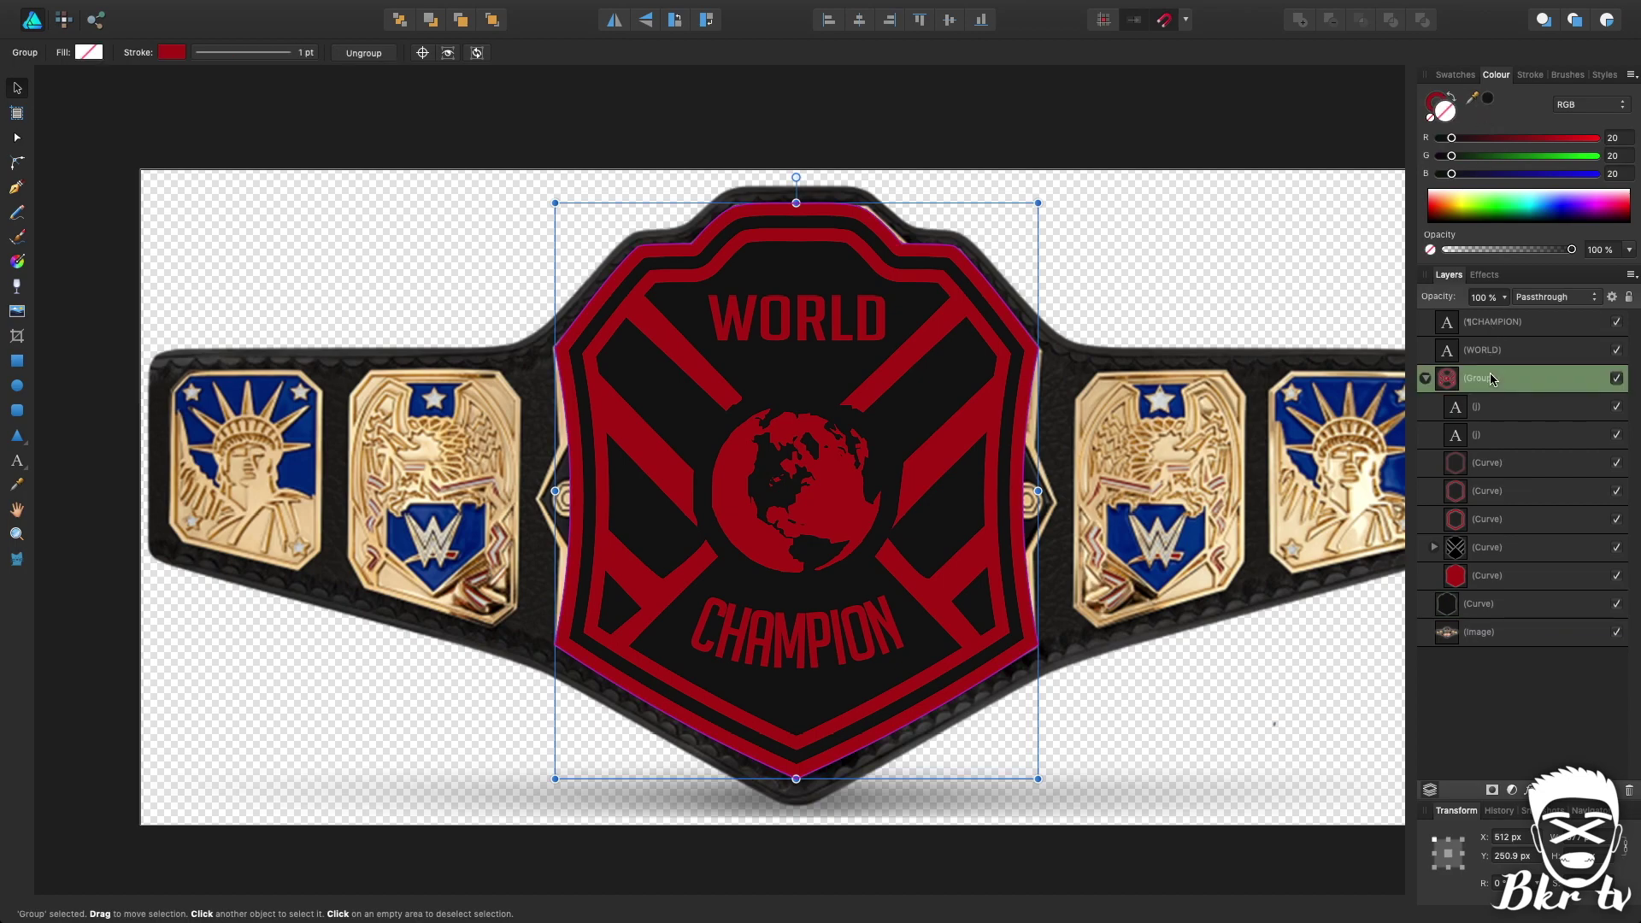
left_click(1485, 274)
left_click(1471, 556)
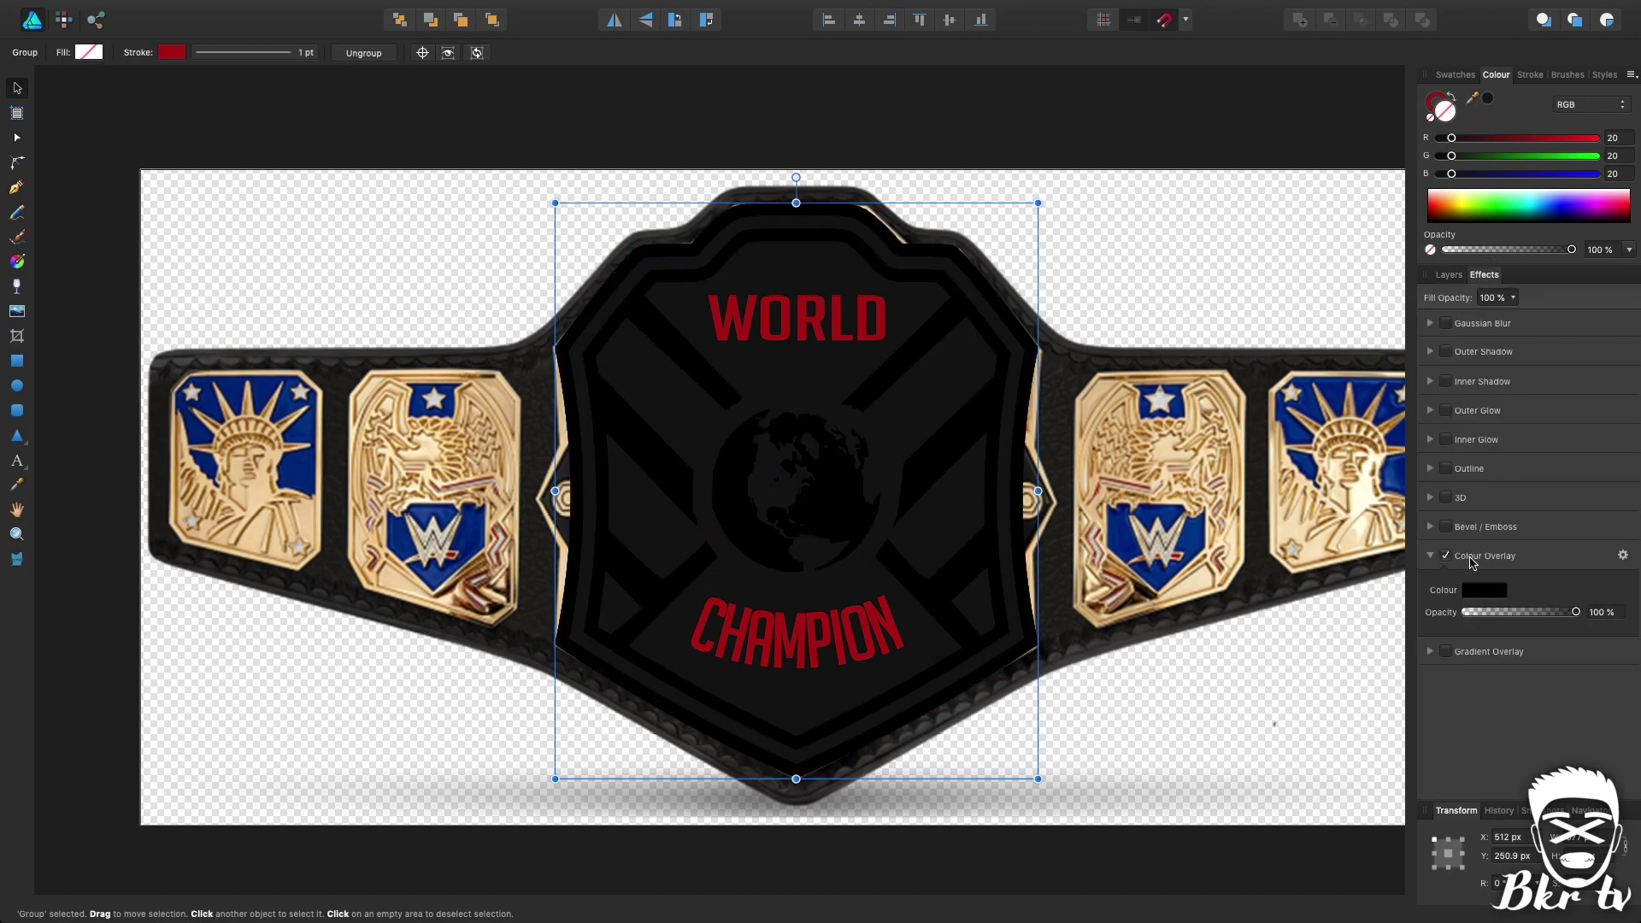
left_click(1491, 592)
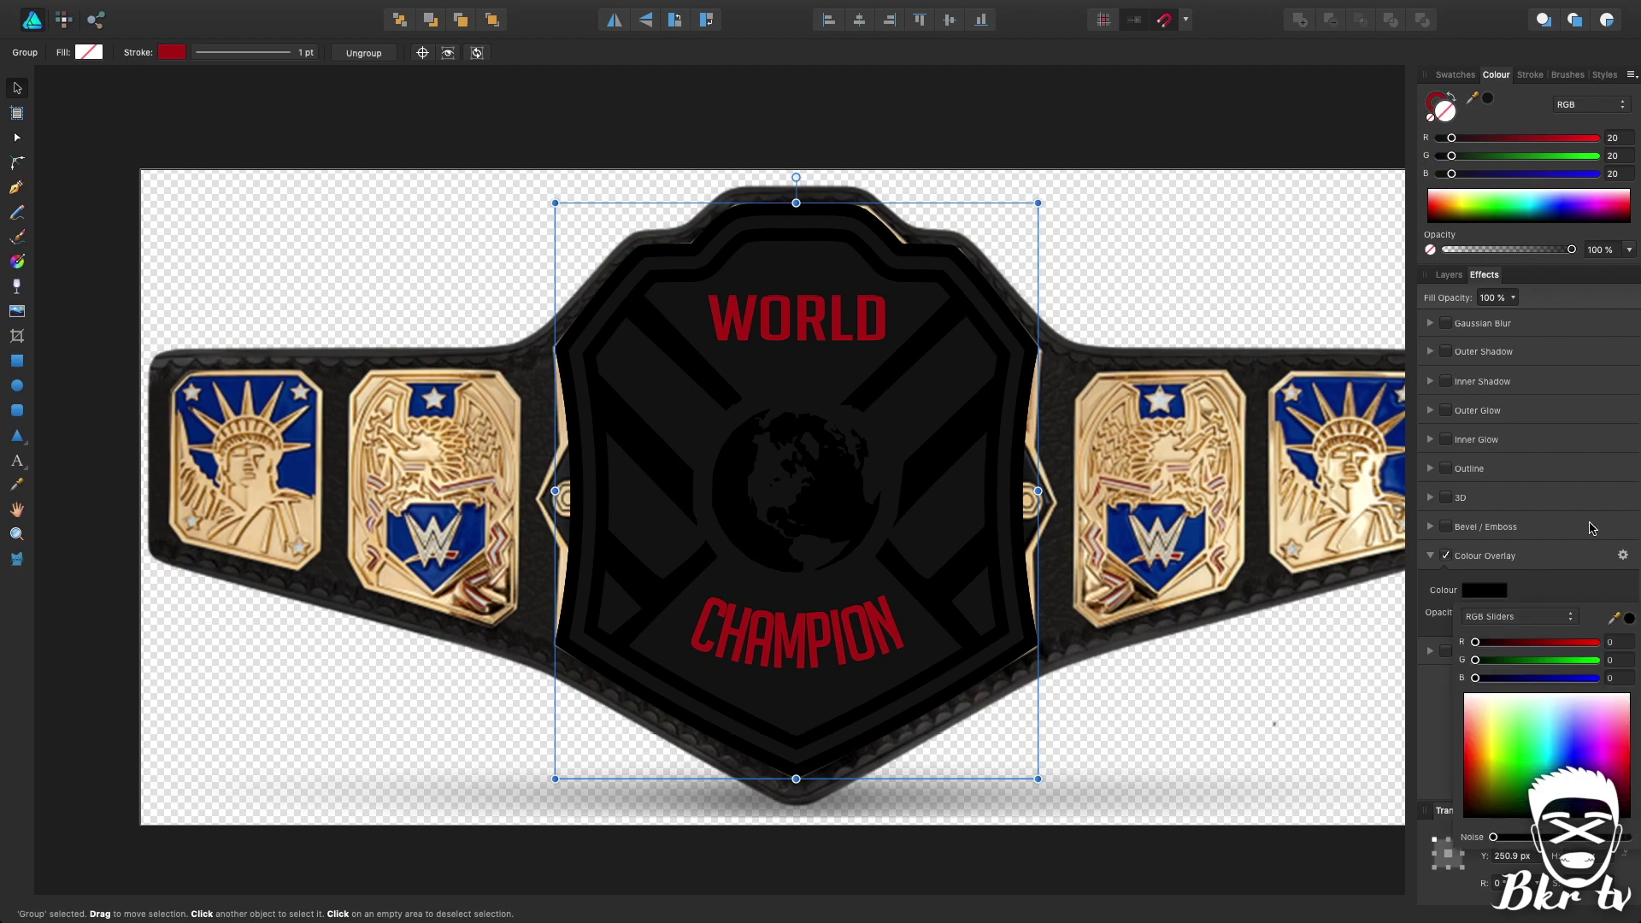
left_click_drag(1621, 622, 1201, 591)
left_click(1632, 620)
left_click(1320, 740)
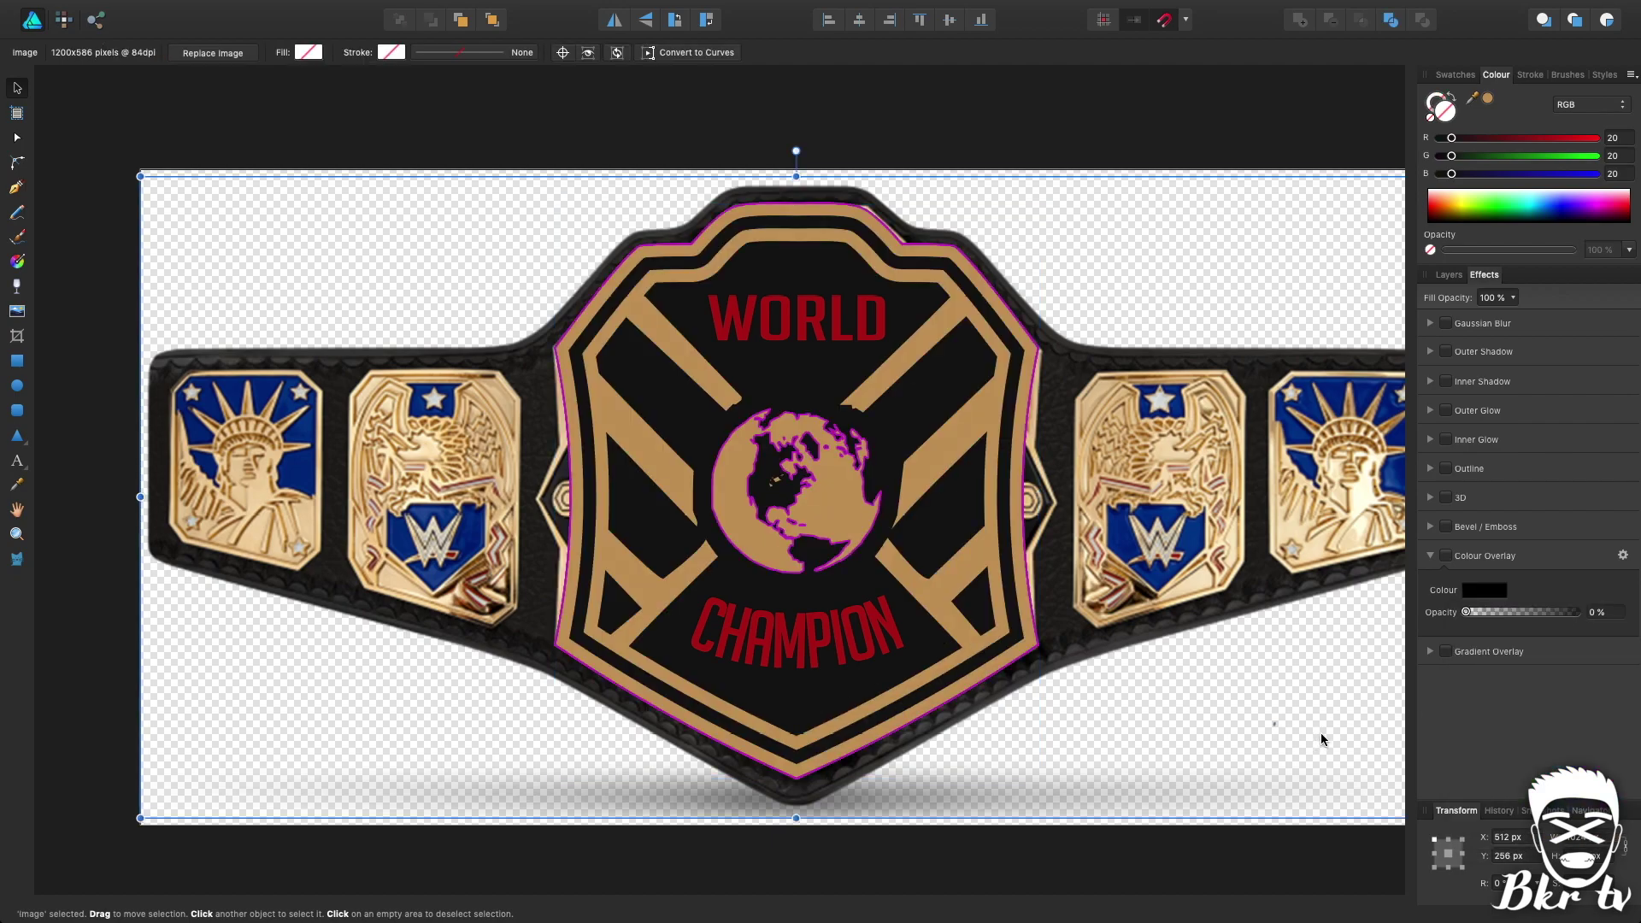
Step: Move the CHAMPION and WORLD text layers into the gold artwork group and collapse it
left_click(1449, 274)
left_click(1480, 332)
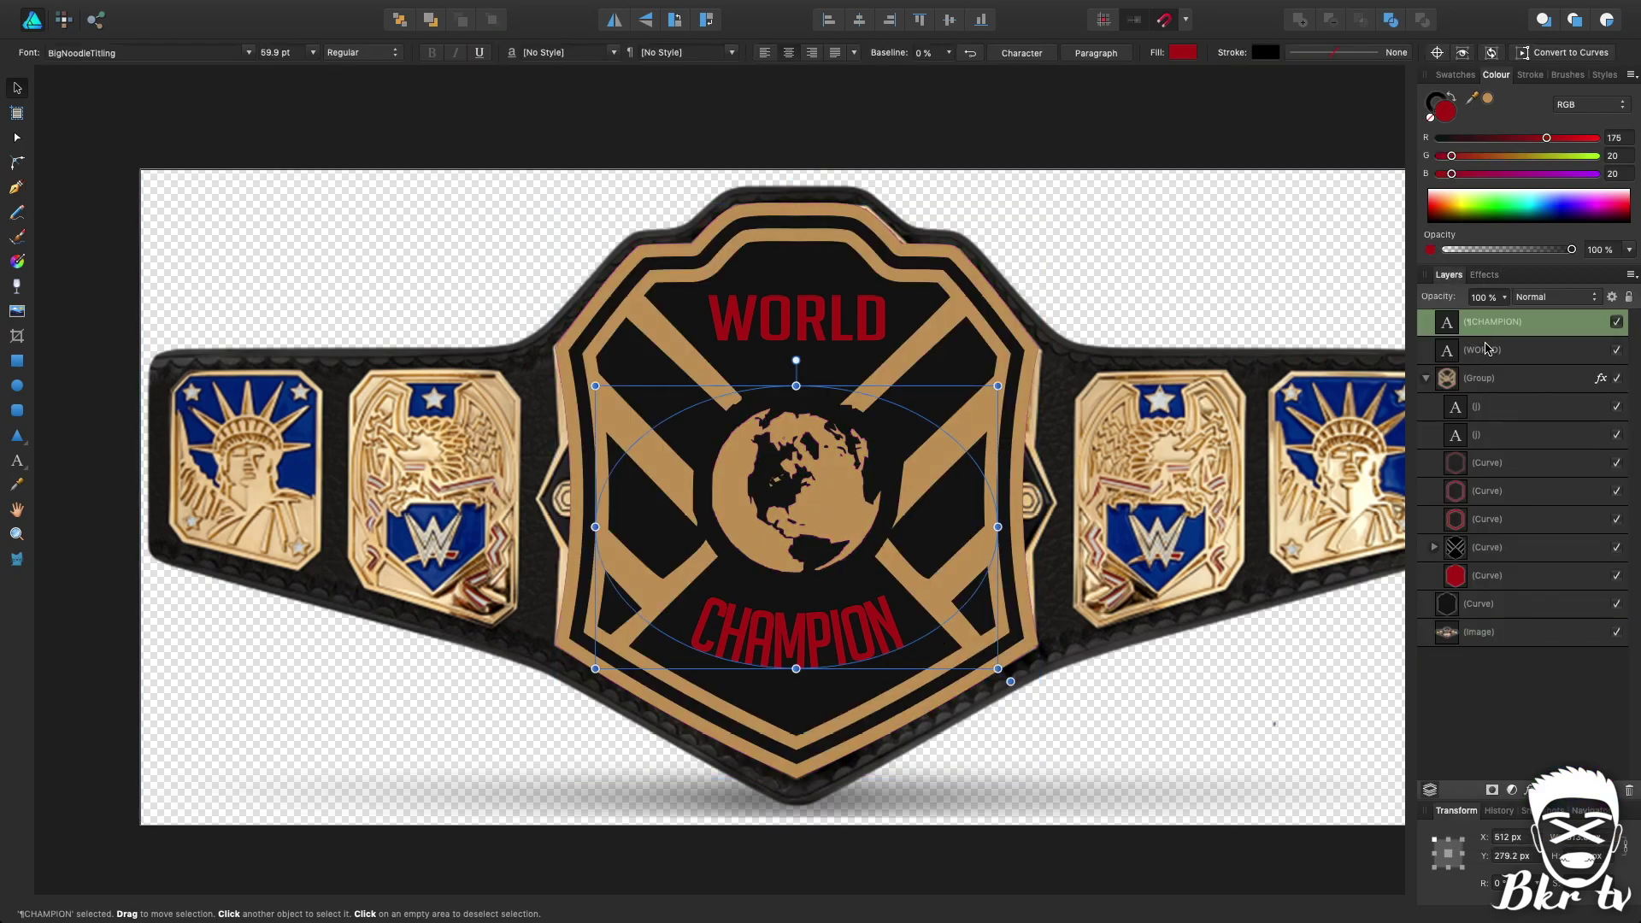
left_click(1482, 351, "shift")
left_click_drag(1482, 352, 1485, 383)
left_click(1315, 724)
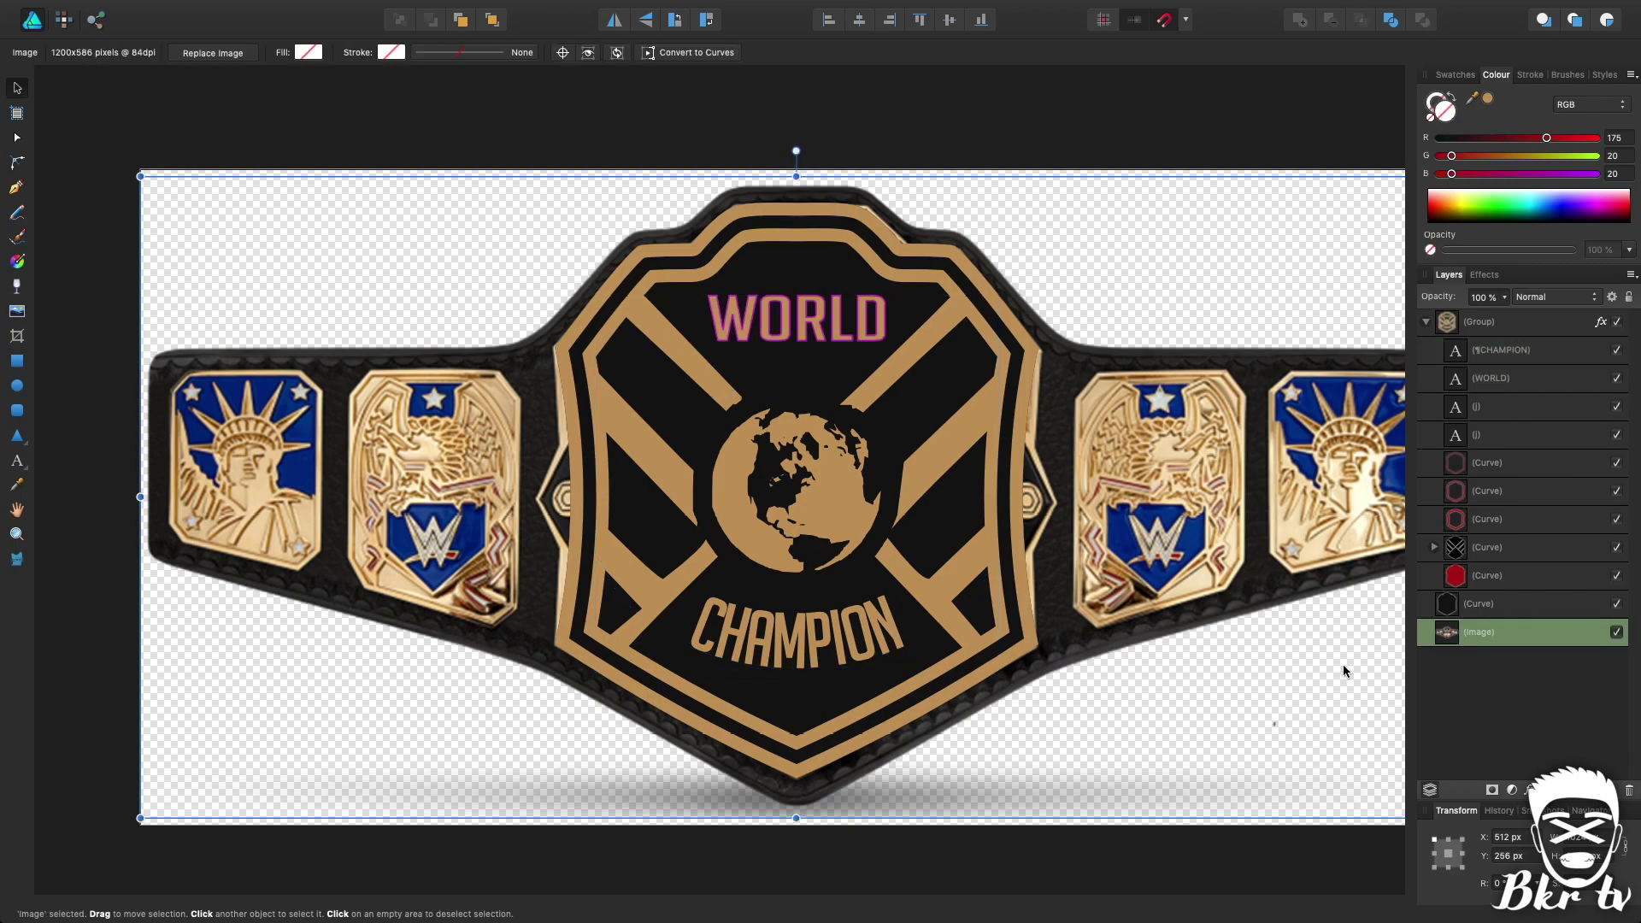
left_click(1425, 321)
left_click(1317, 147)
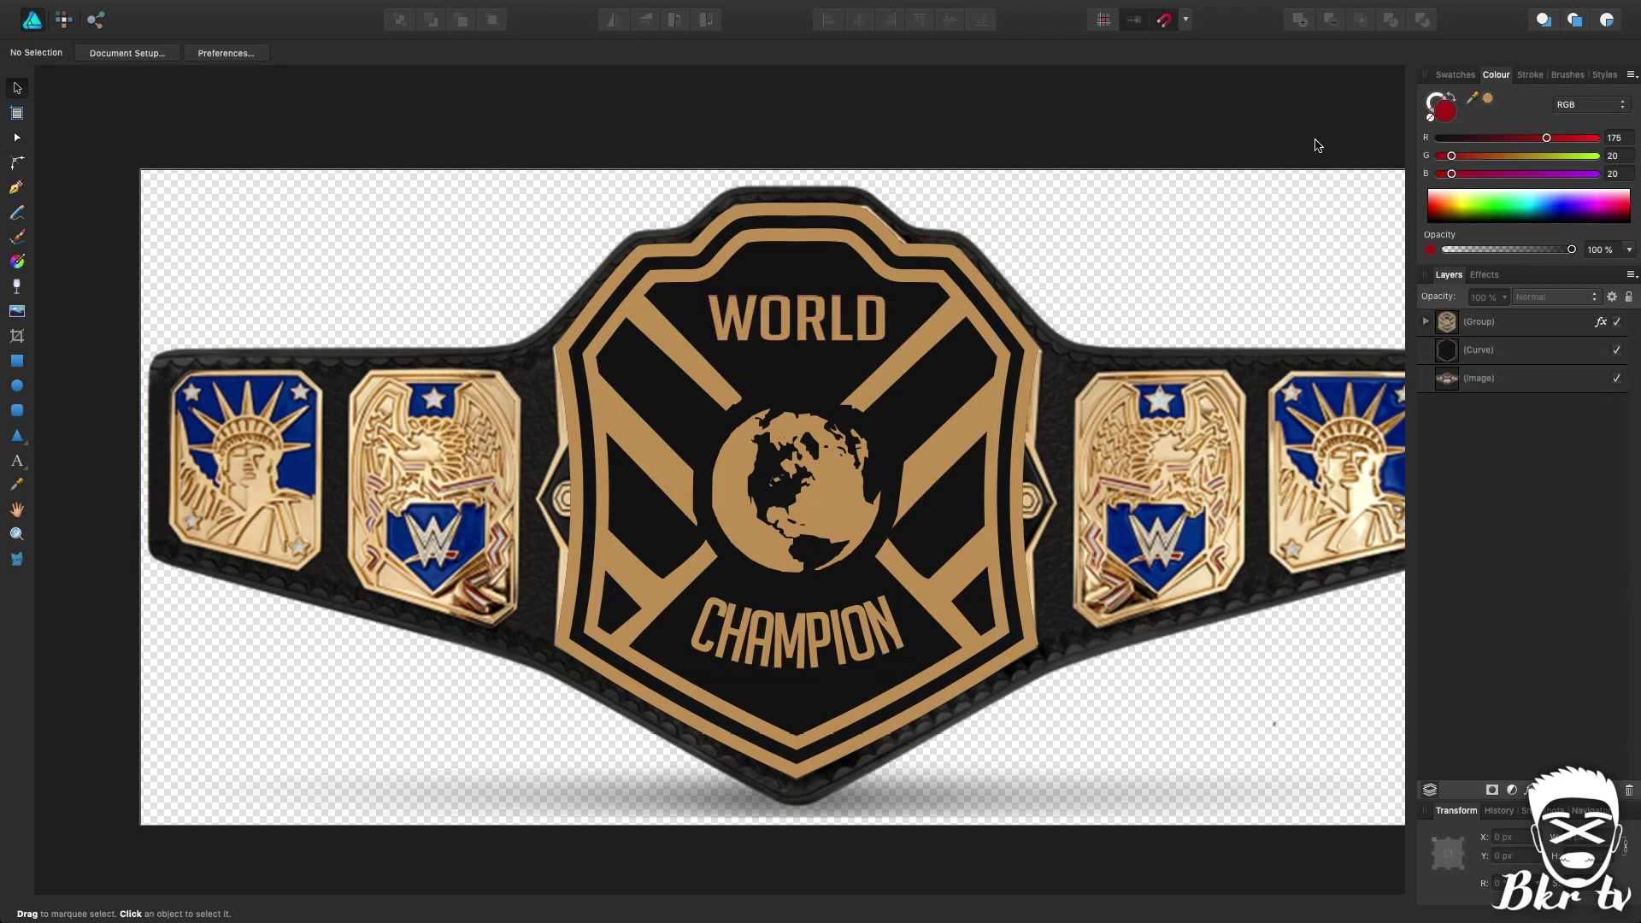
Step: Fill the black base curve with the sampled gold and darken it with an HSL adjustment of -31% luminosity shift
left_click(1540, 350)
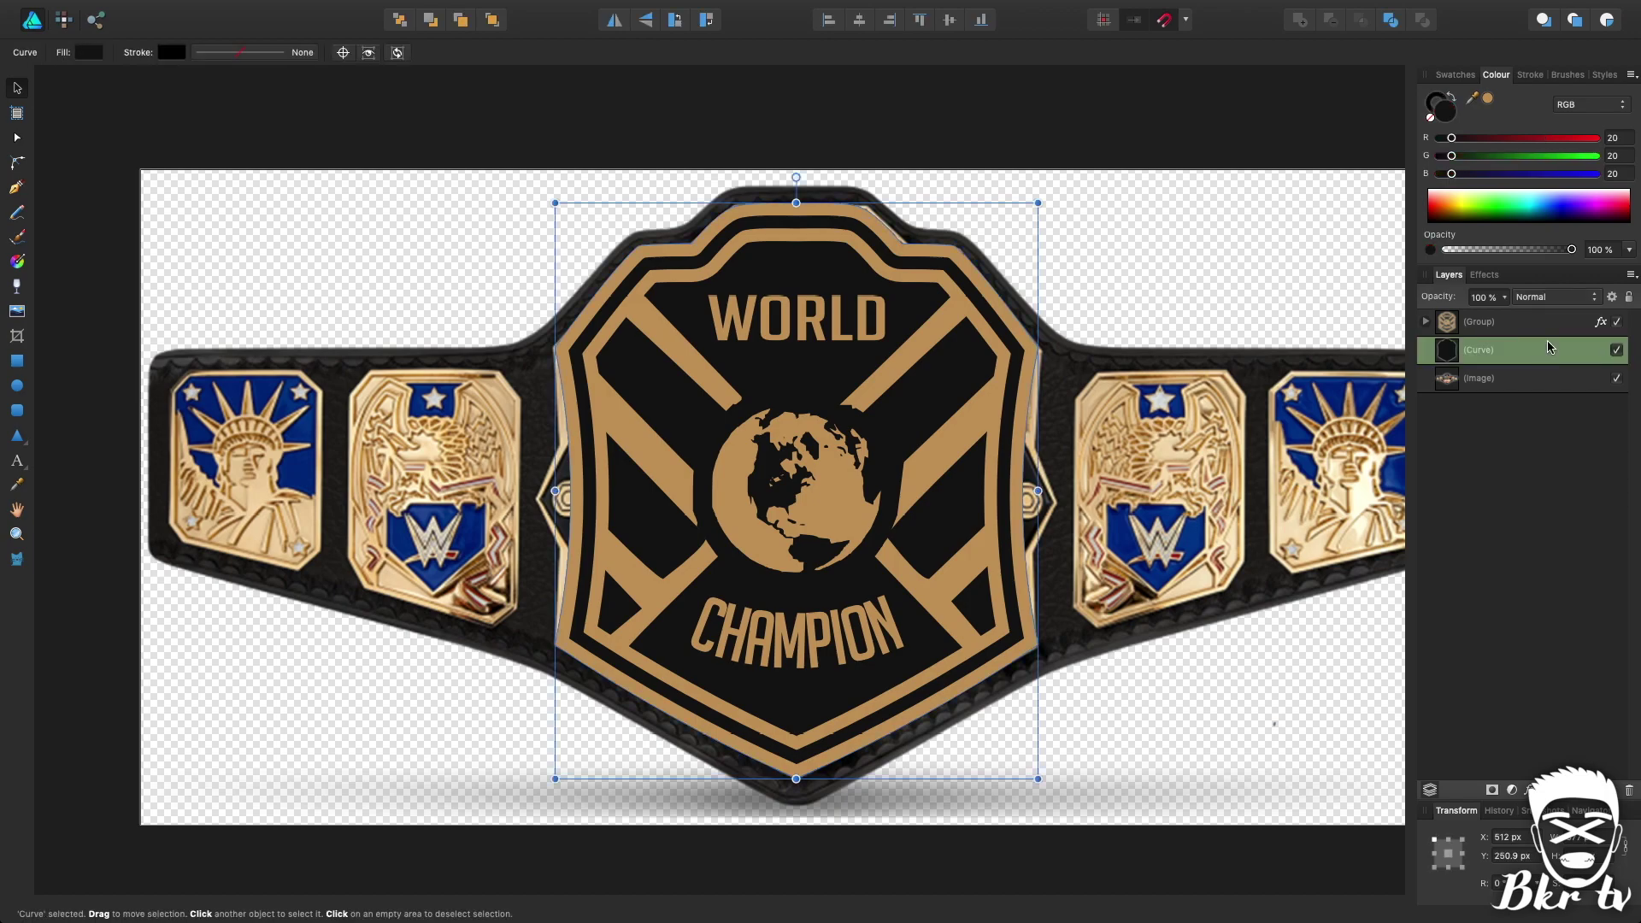
left_click(1489, 99)
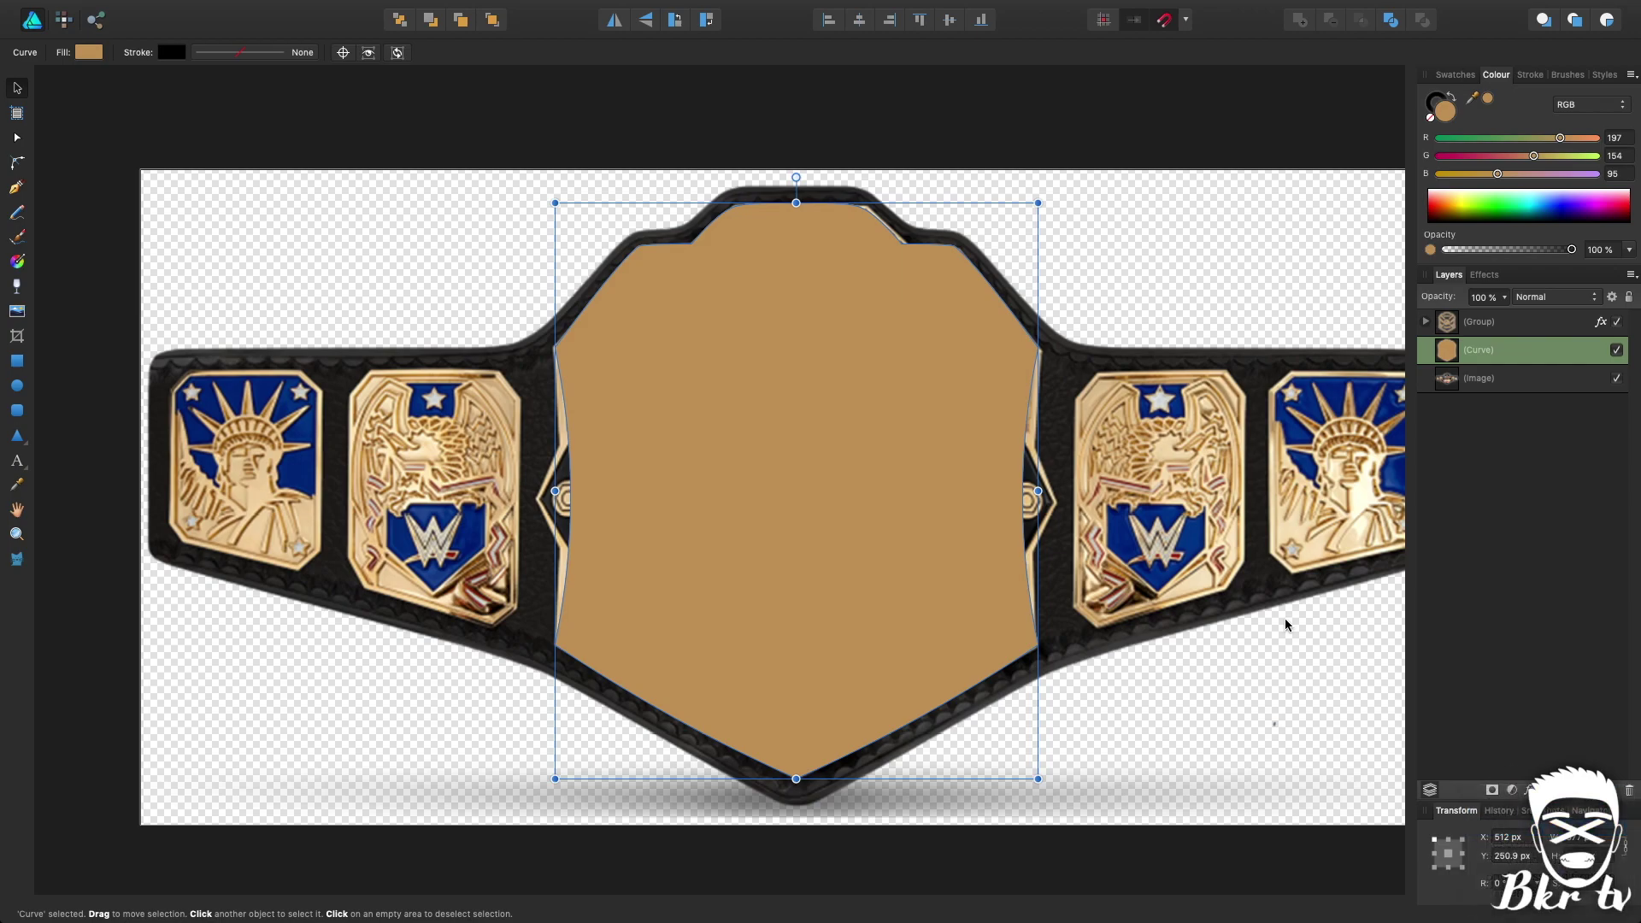
key("super+u")
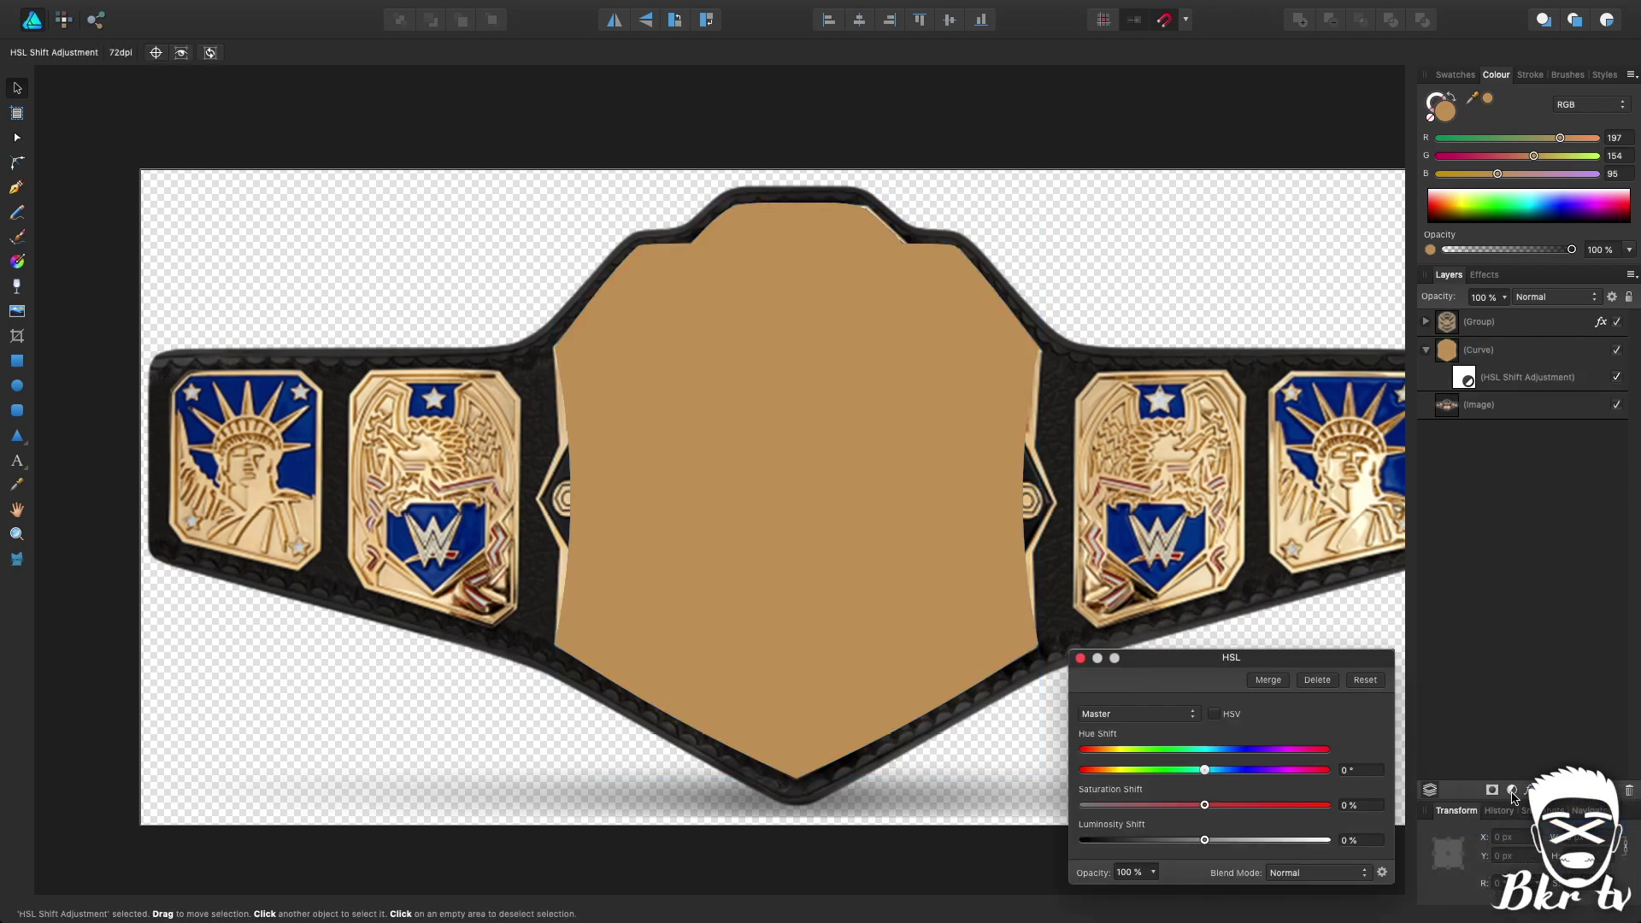
left_click_drag(1205, 850, 1173, 852)
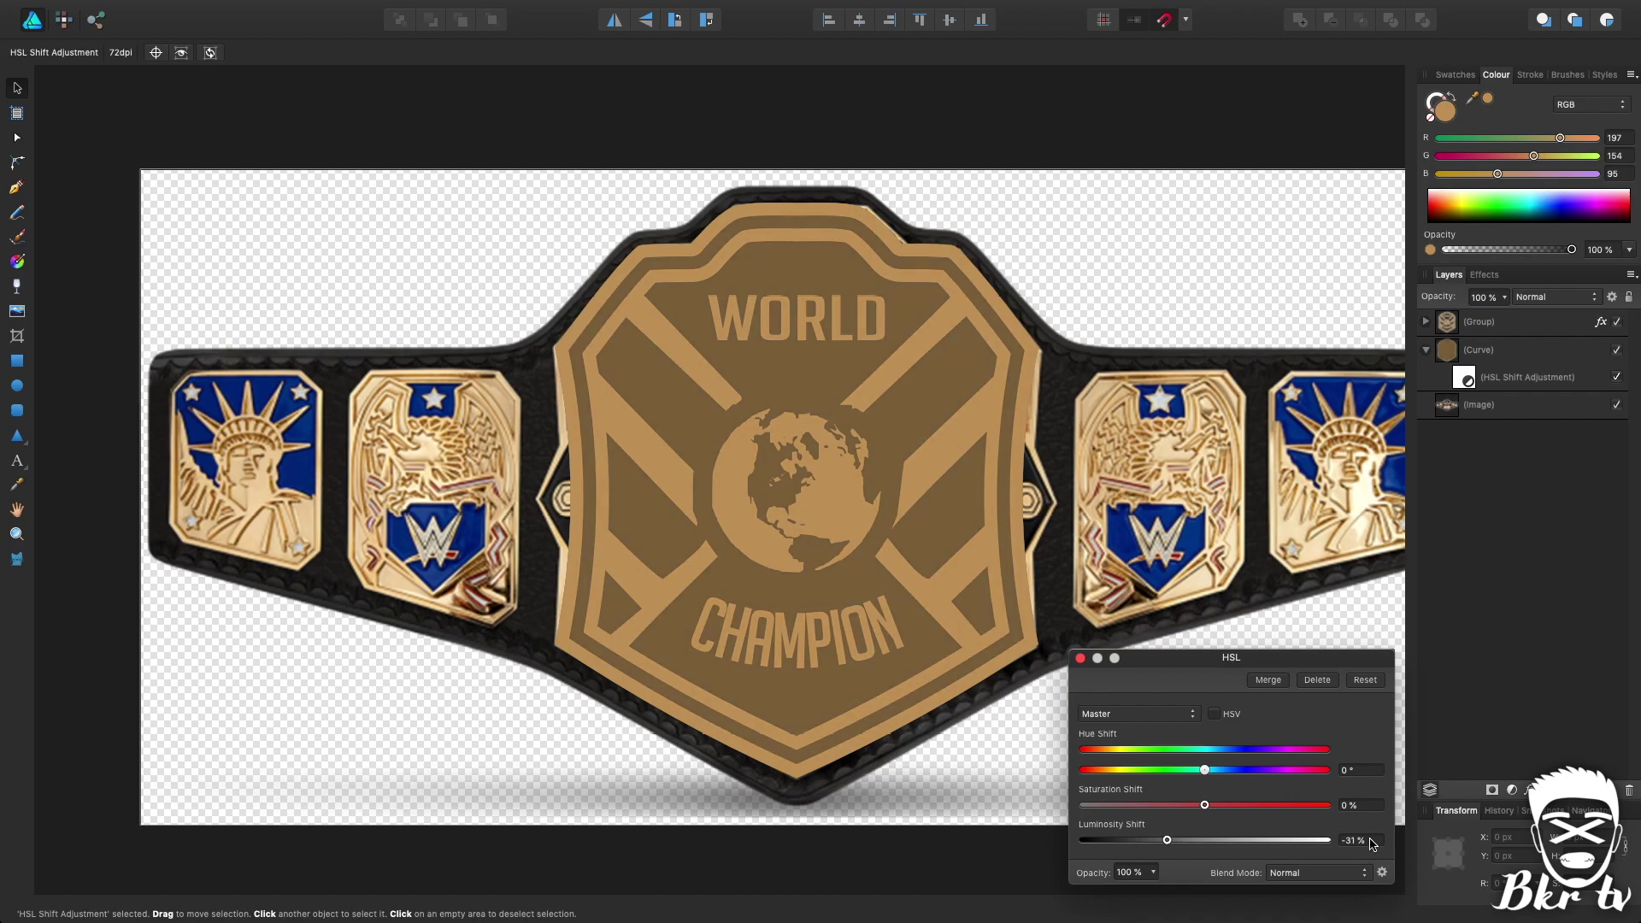
left_click(1081, 659)
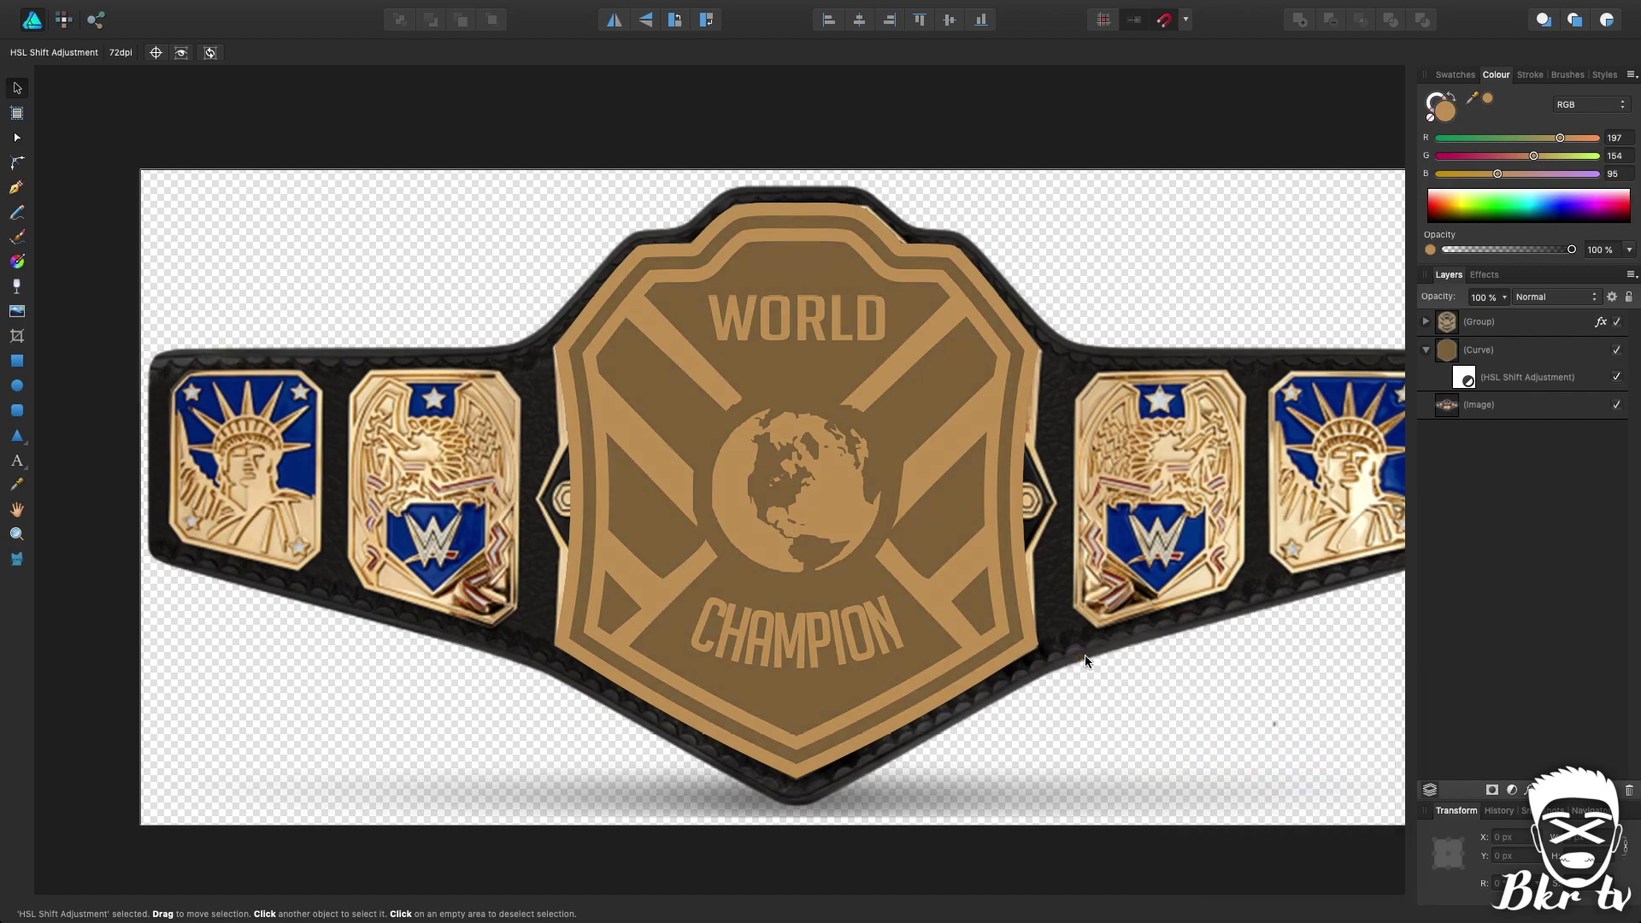
left_click(1133, 173)
left_click(1425, 349)
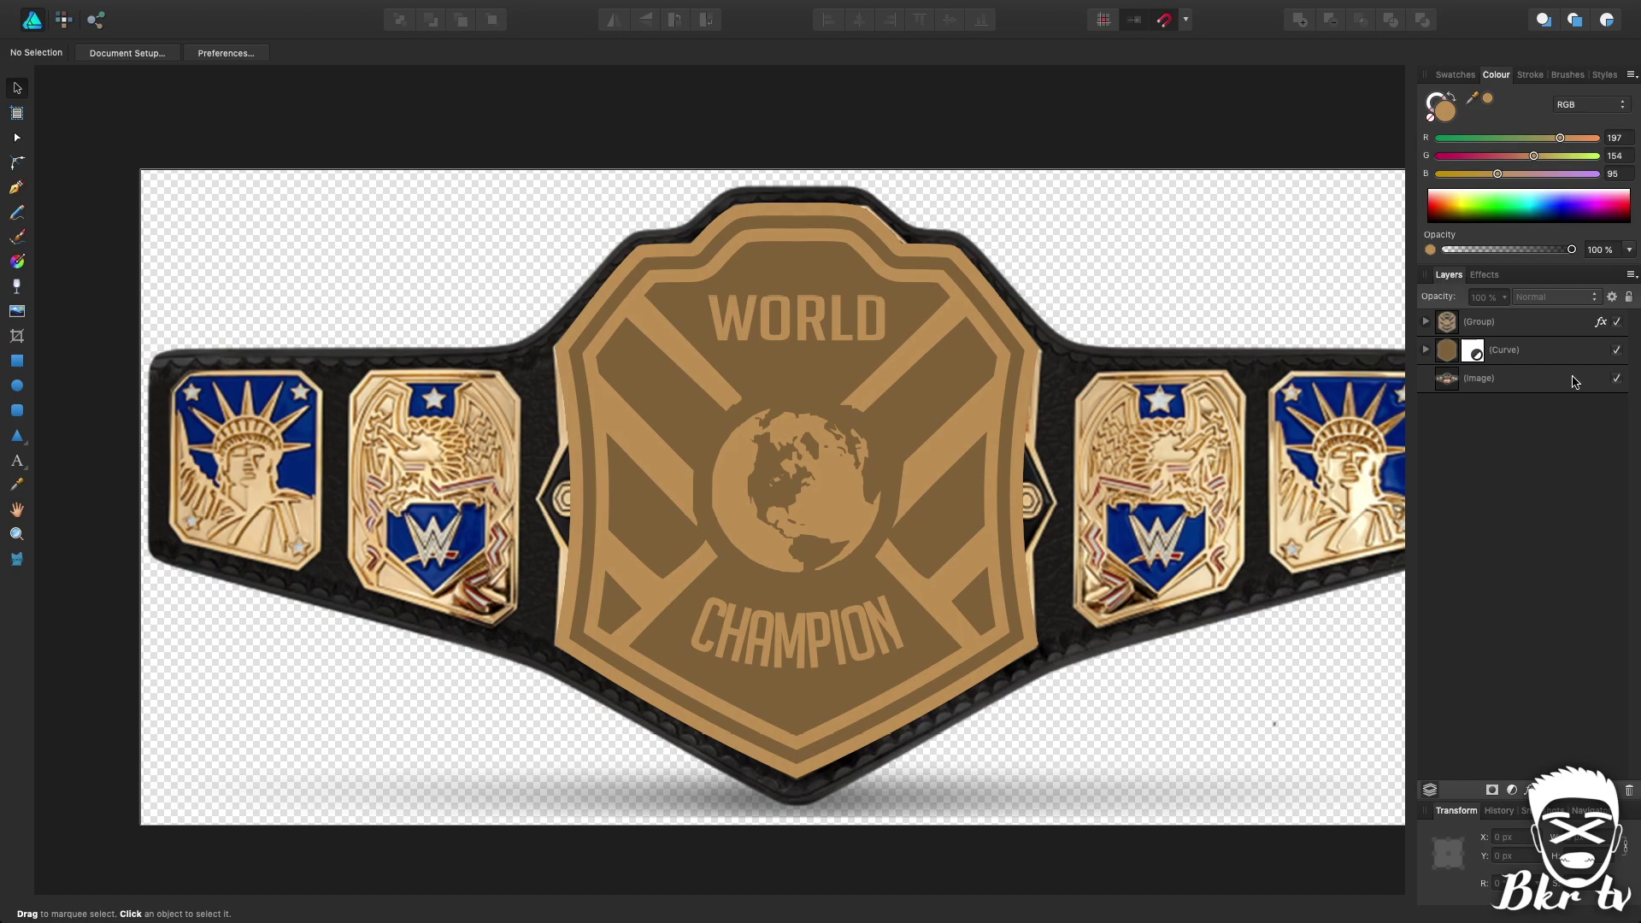
Step: Hide the belt photo and add a Bevel / Emboss effect to the artwork group with an unlinked 1 px radius and 5 px depth
left_click(1616, 379)
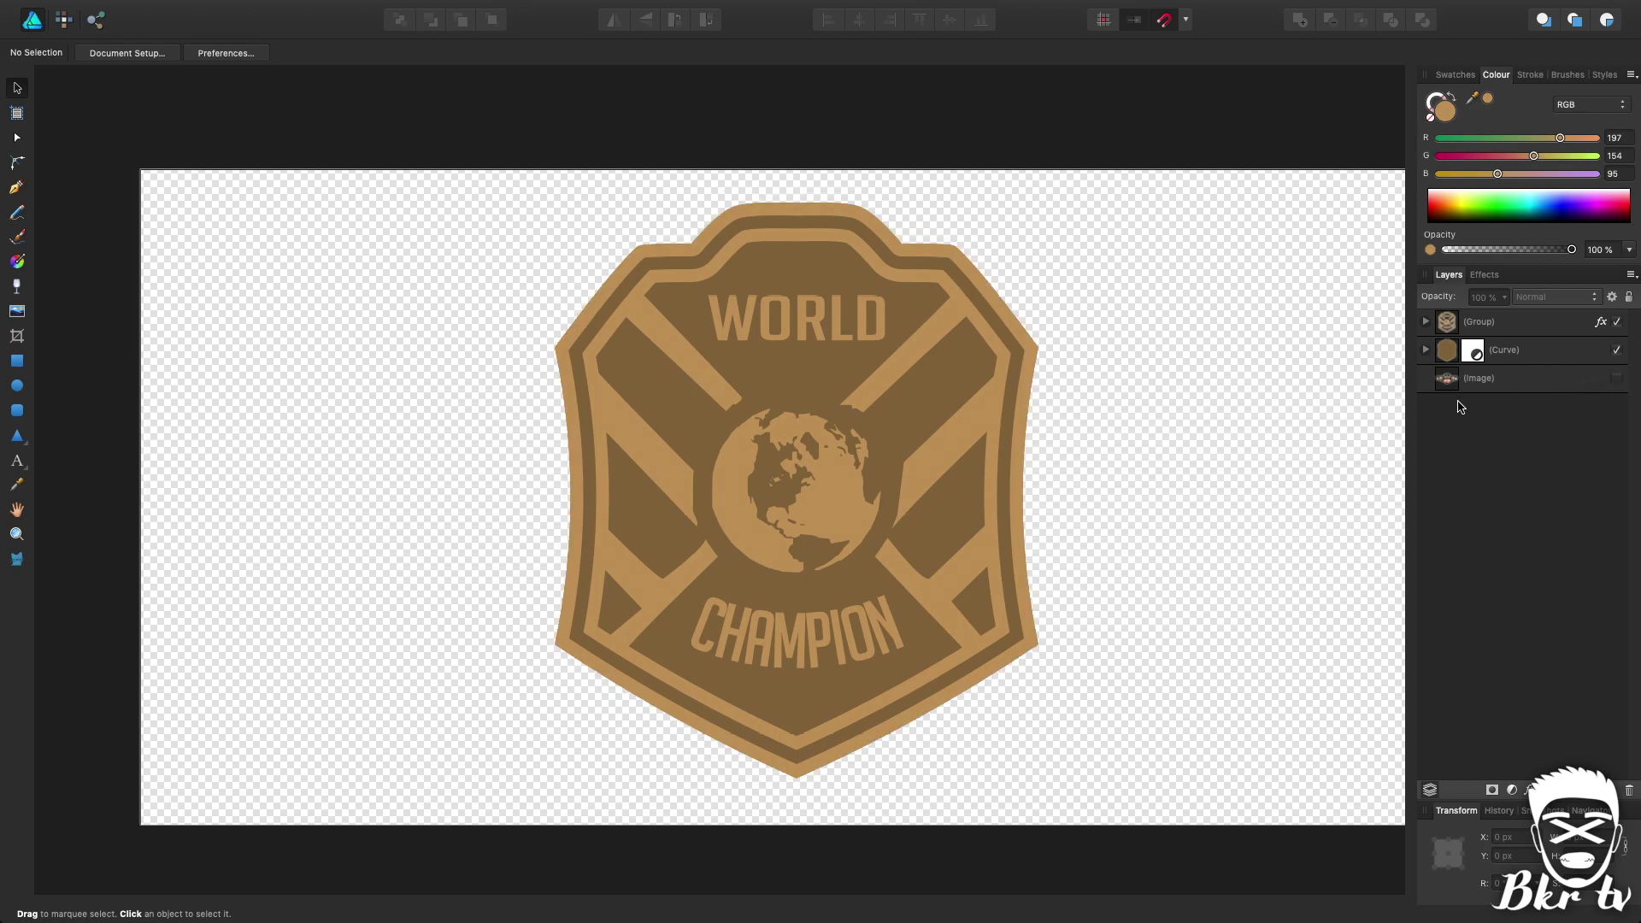
left_click(1518, 325)
left_click(1498, 275)
left_click(1483, 528)
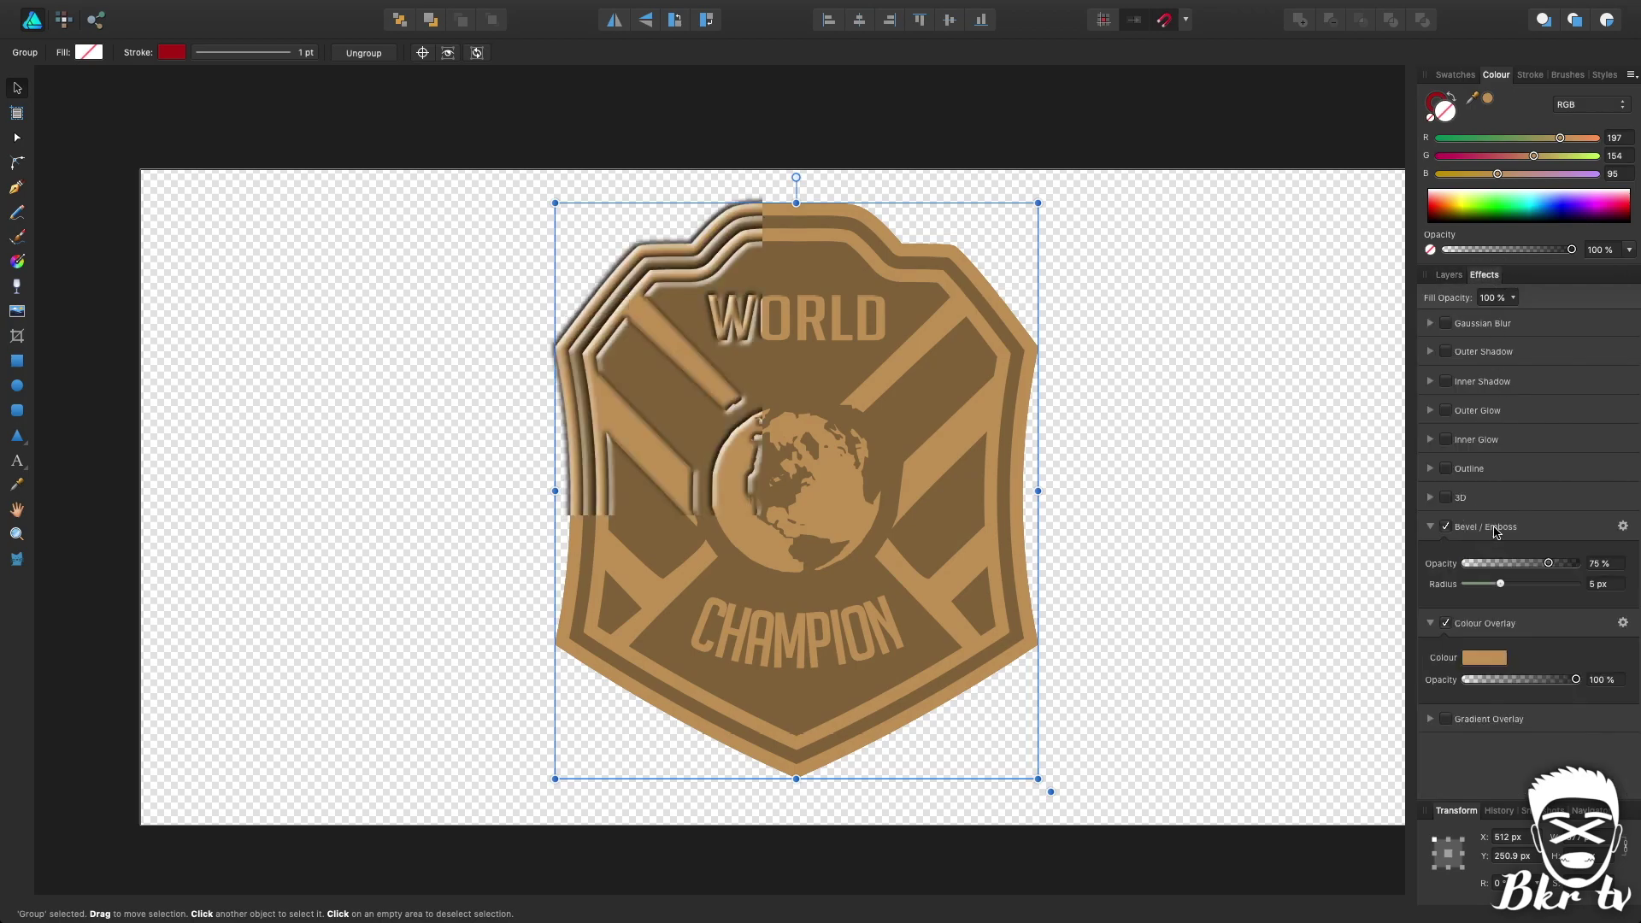
left_click(1623, 527)
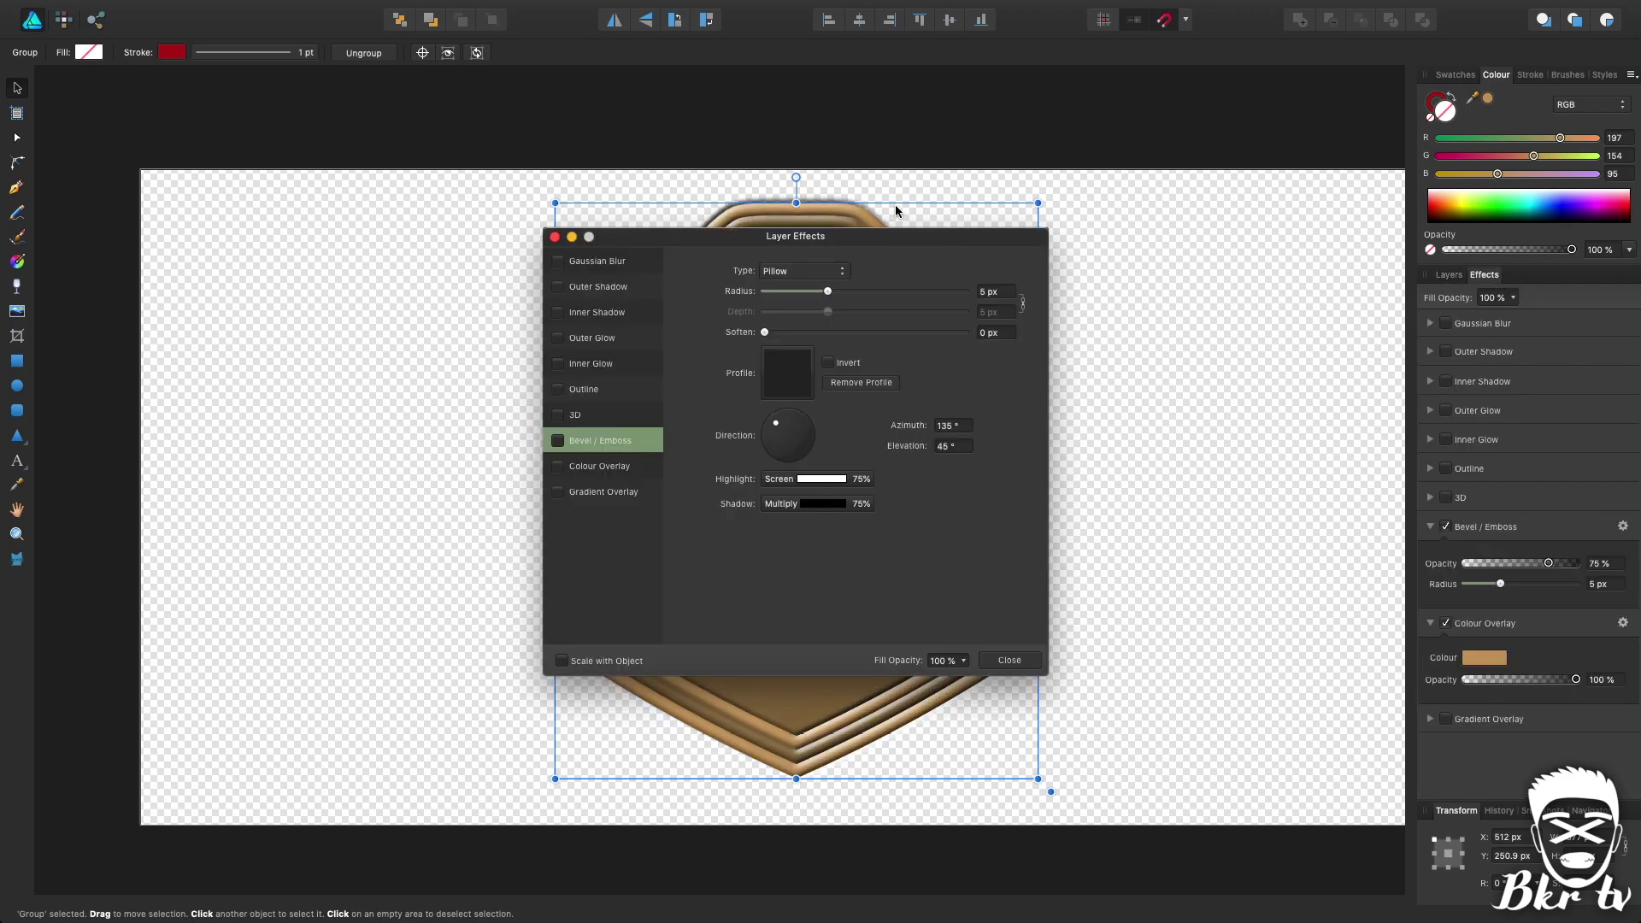
left_click_drag(850, 242, 1338, 349)
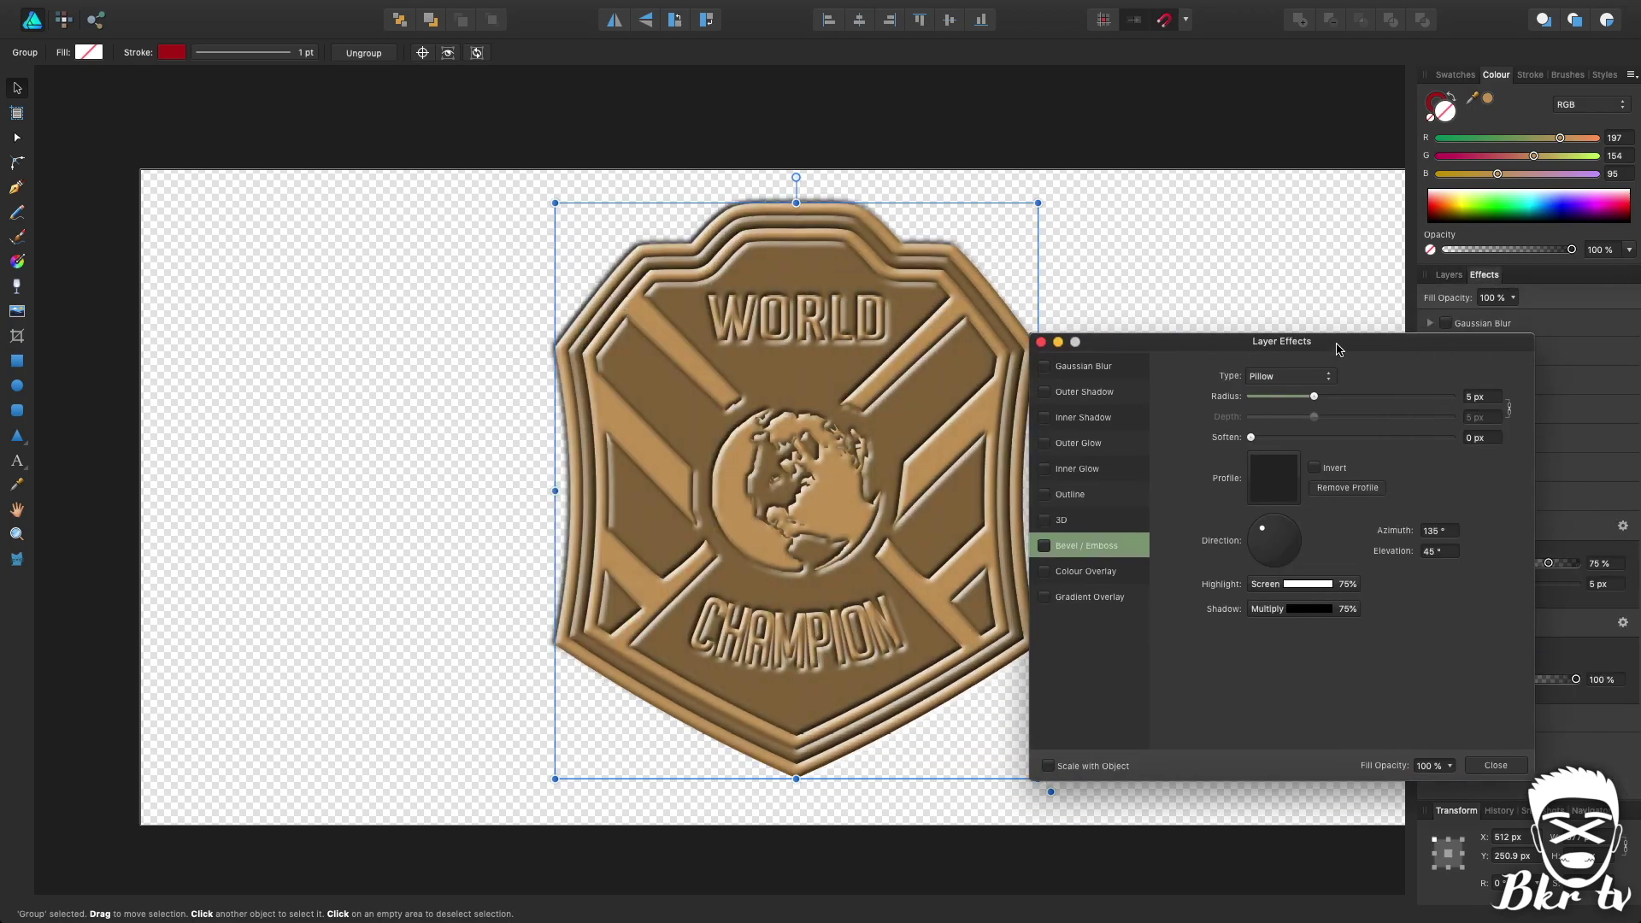
left_click(1509, 410)
scroll(1498, 403, "down", 3)
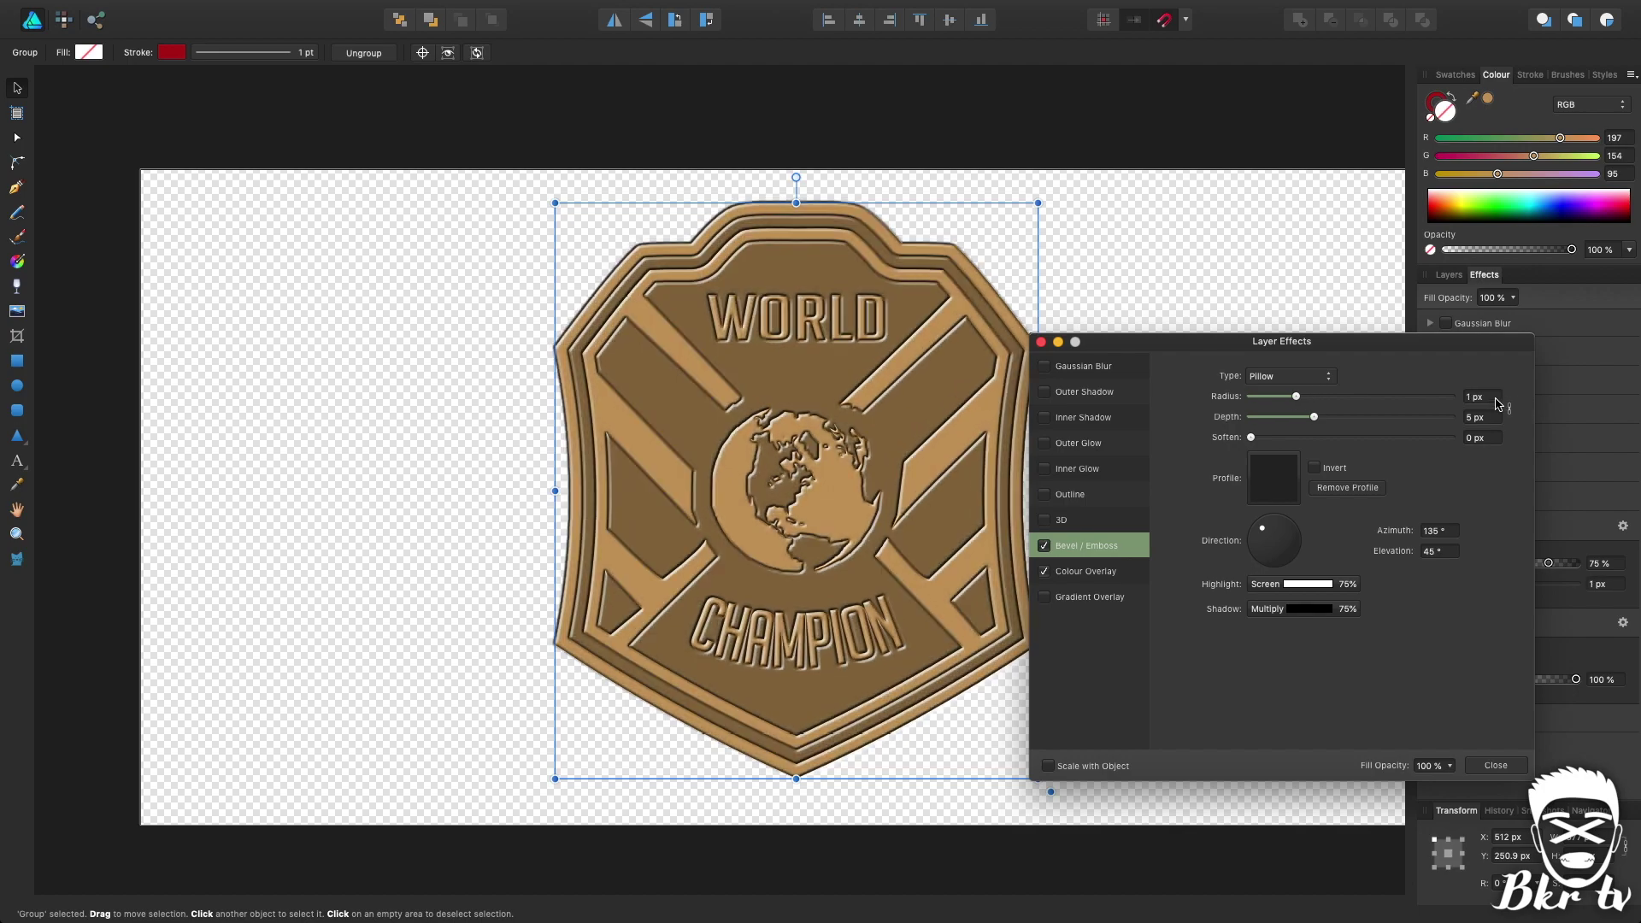
scroll(1481, 423, "up", 2)
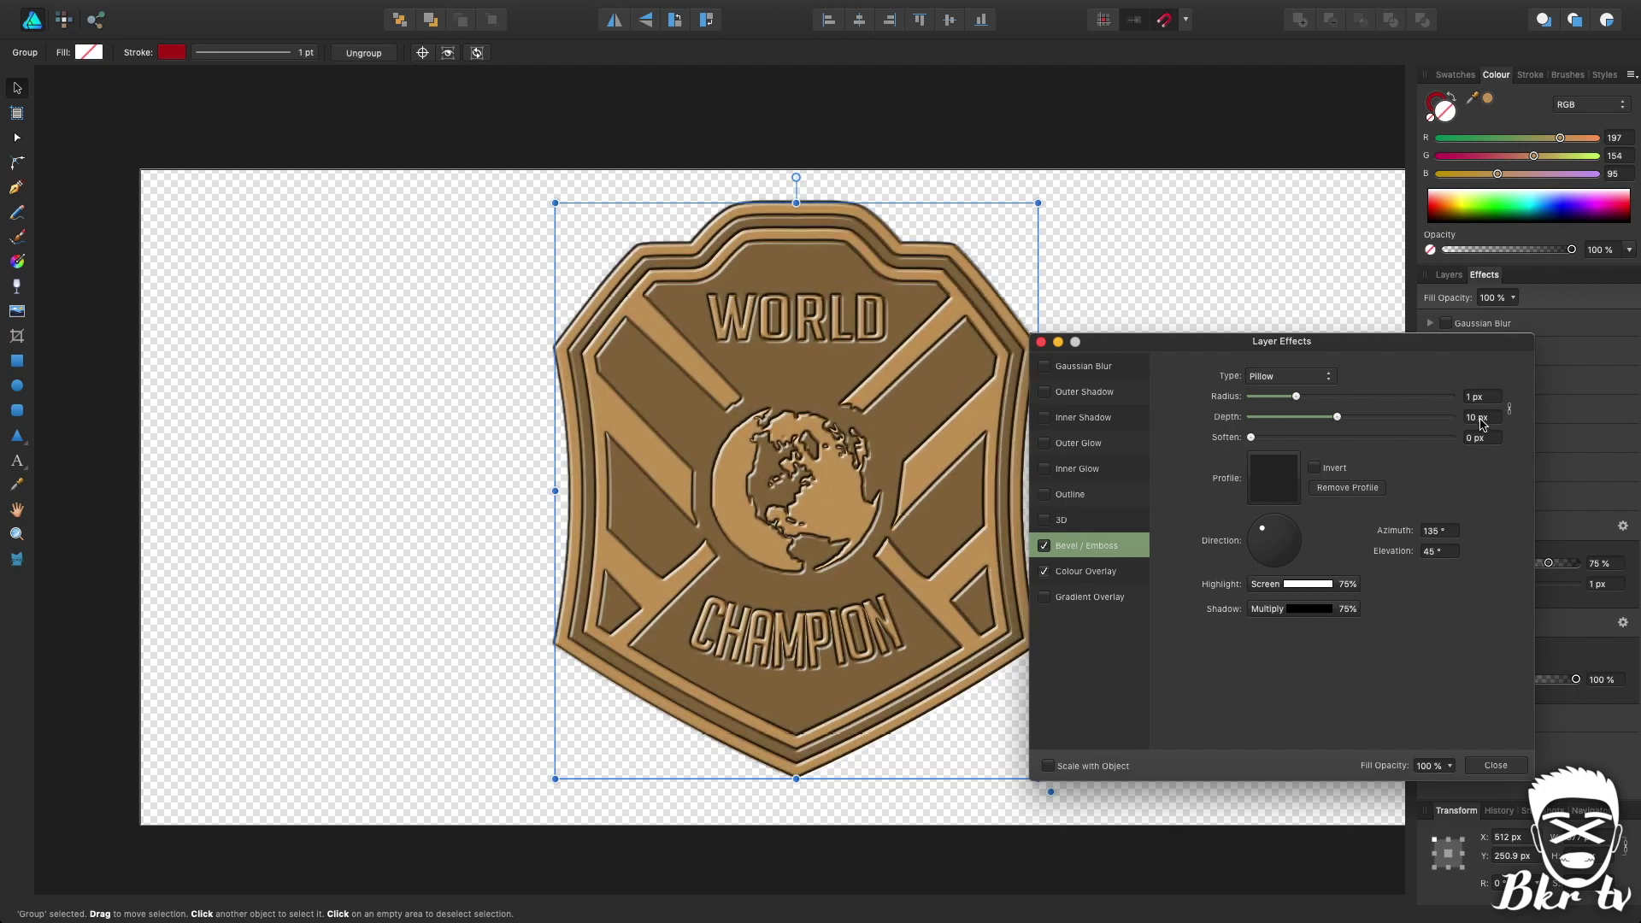
scroll(1484, 421, "down", 2)
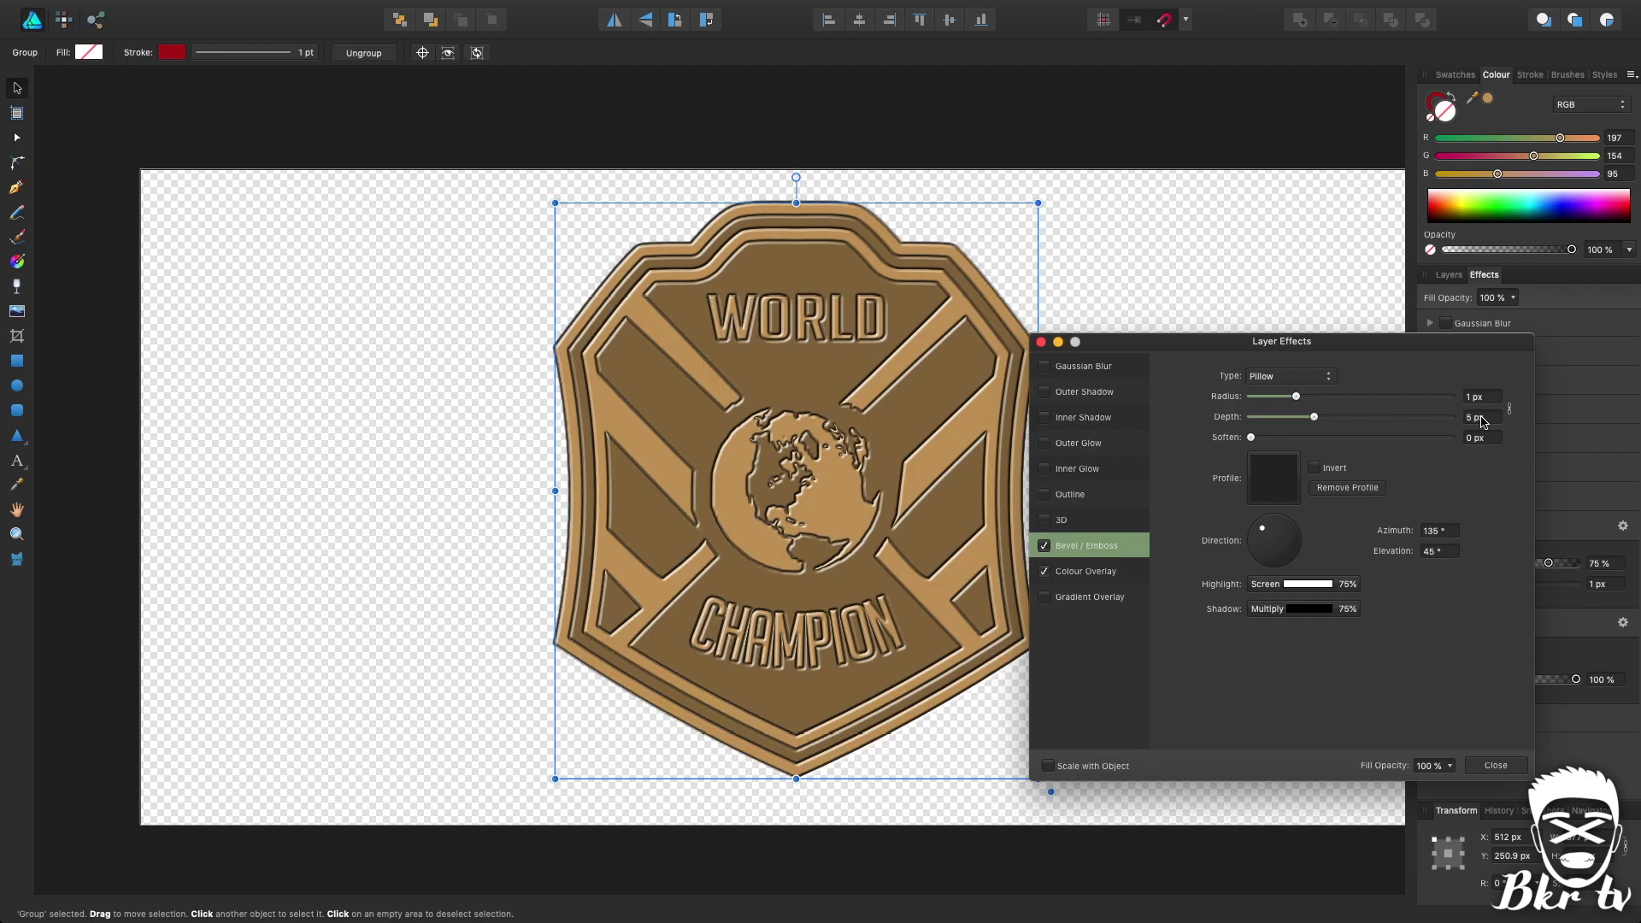
Step: Set the bevel effect's type to Emboss with a 90° azimuth, leaving the profile not inverted
left_click(1287, 376)
left_click(1282, 371)
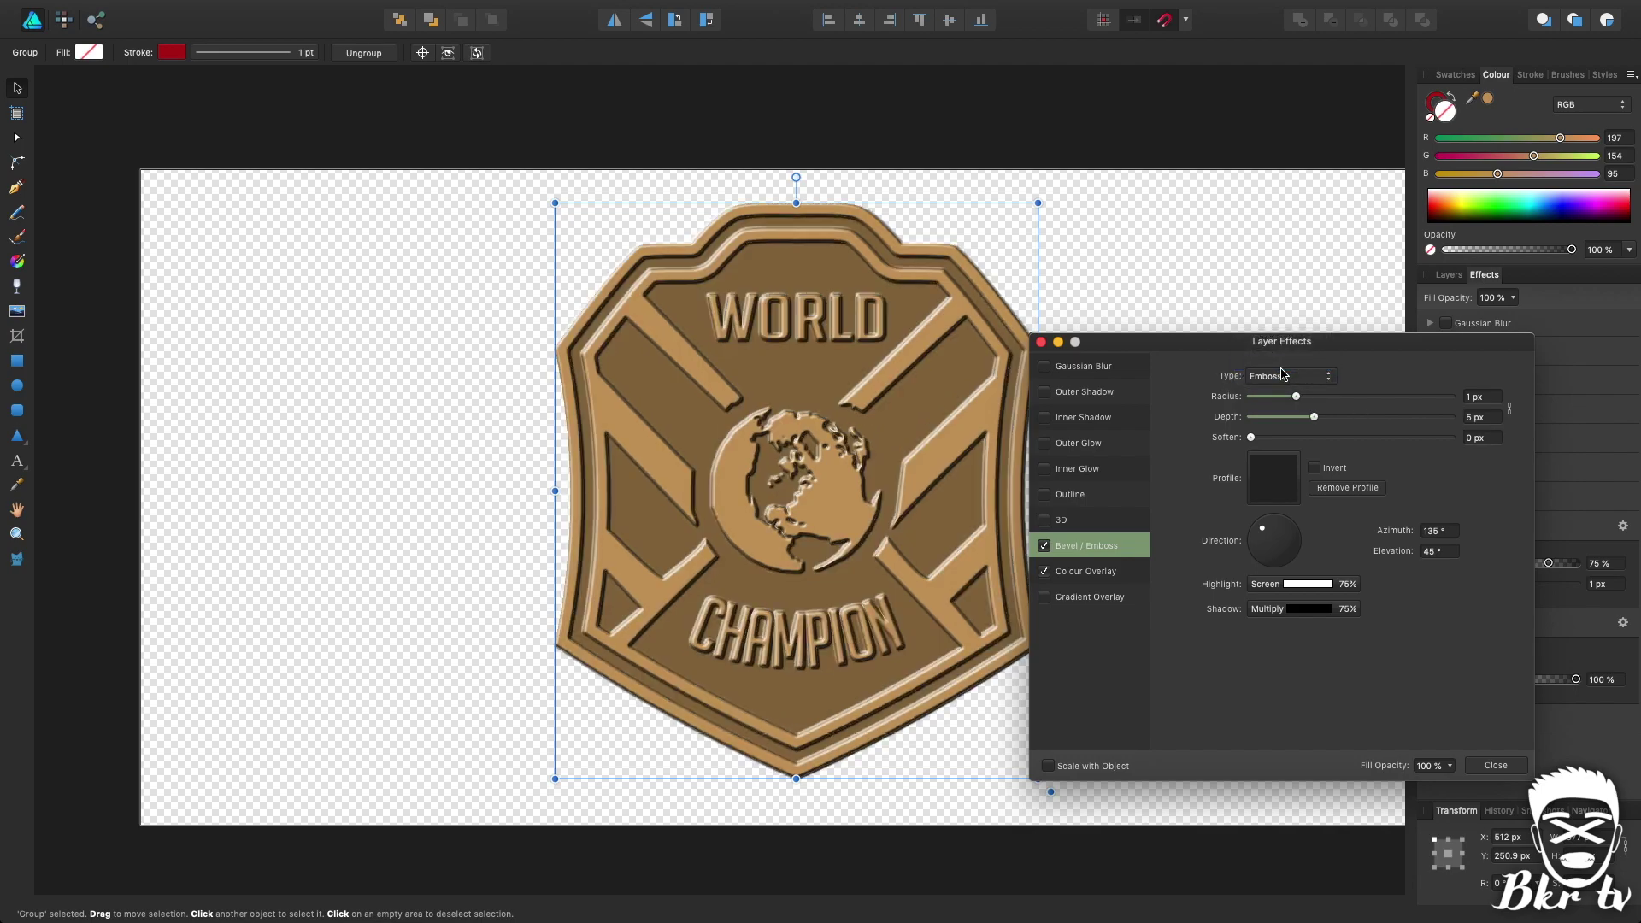
left_click(1445, 531)
type("90")
key("Return")
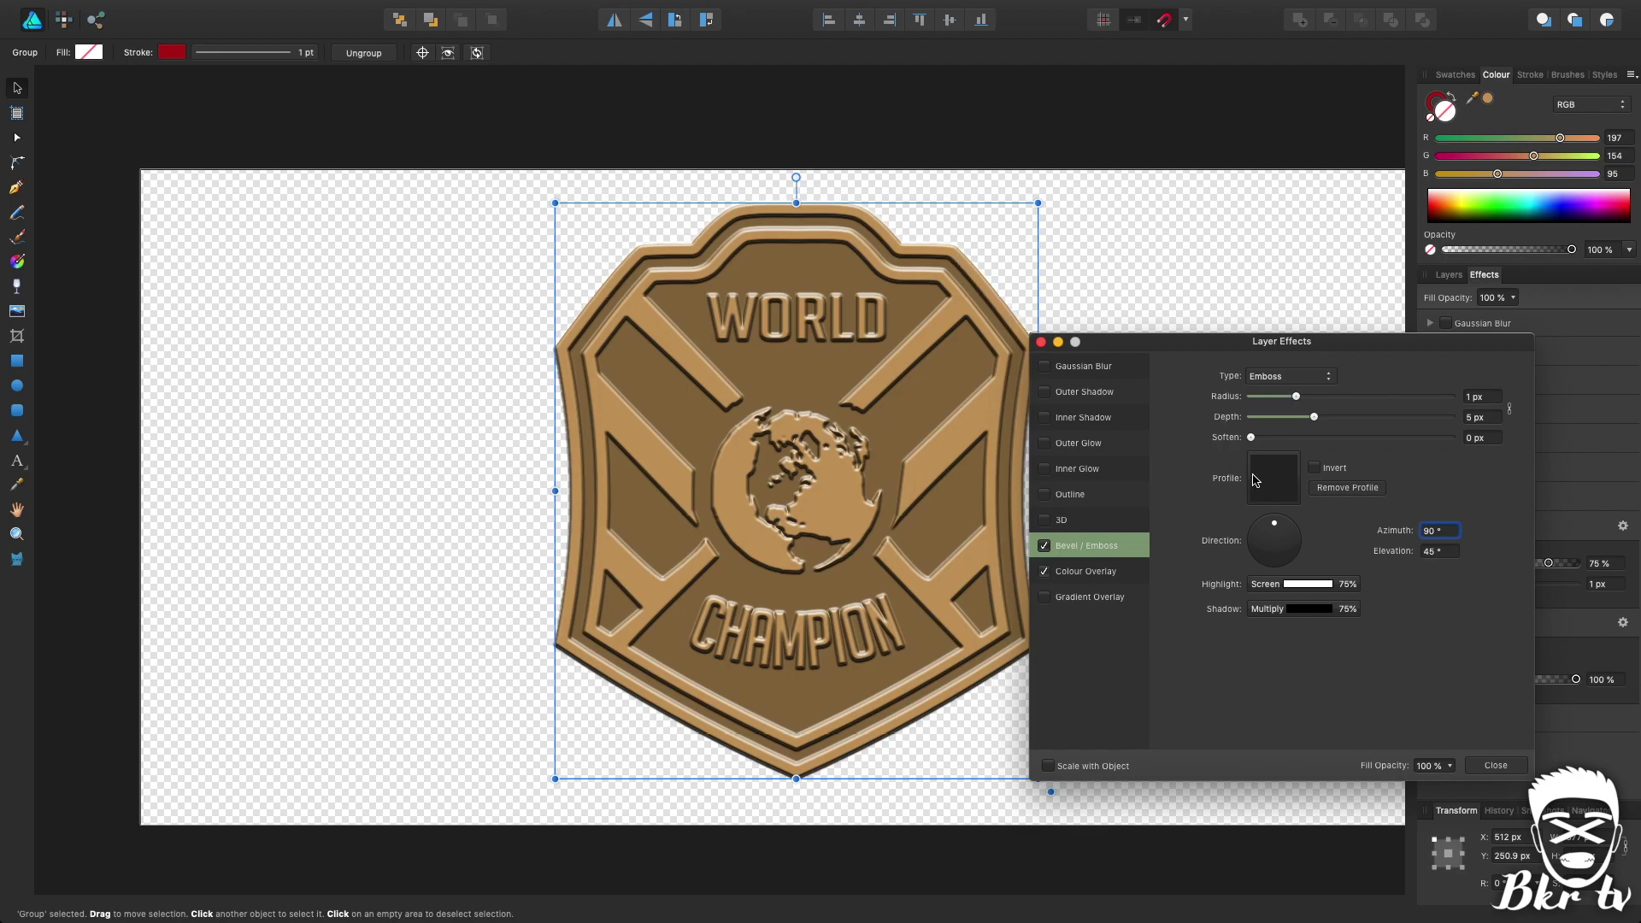
left_click(1317, 469)
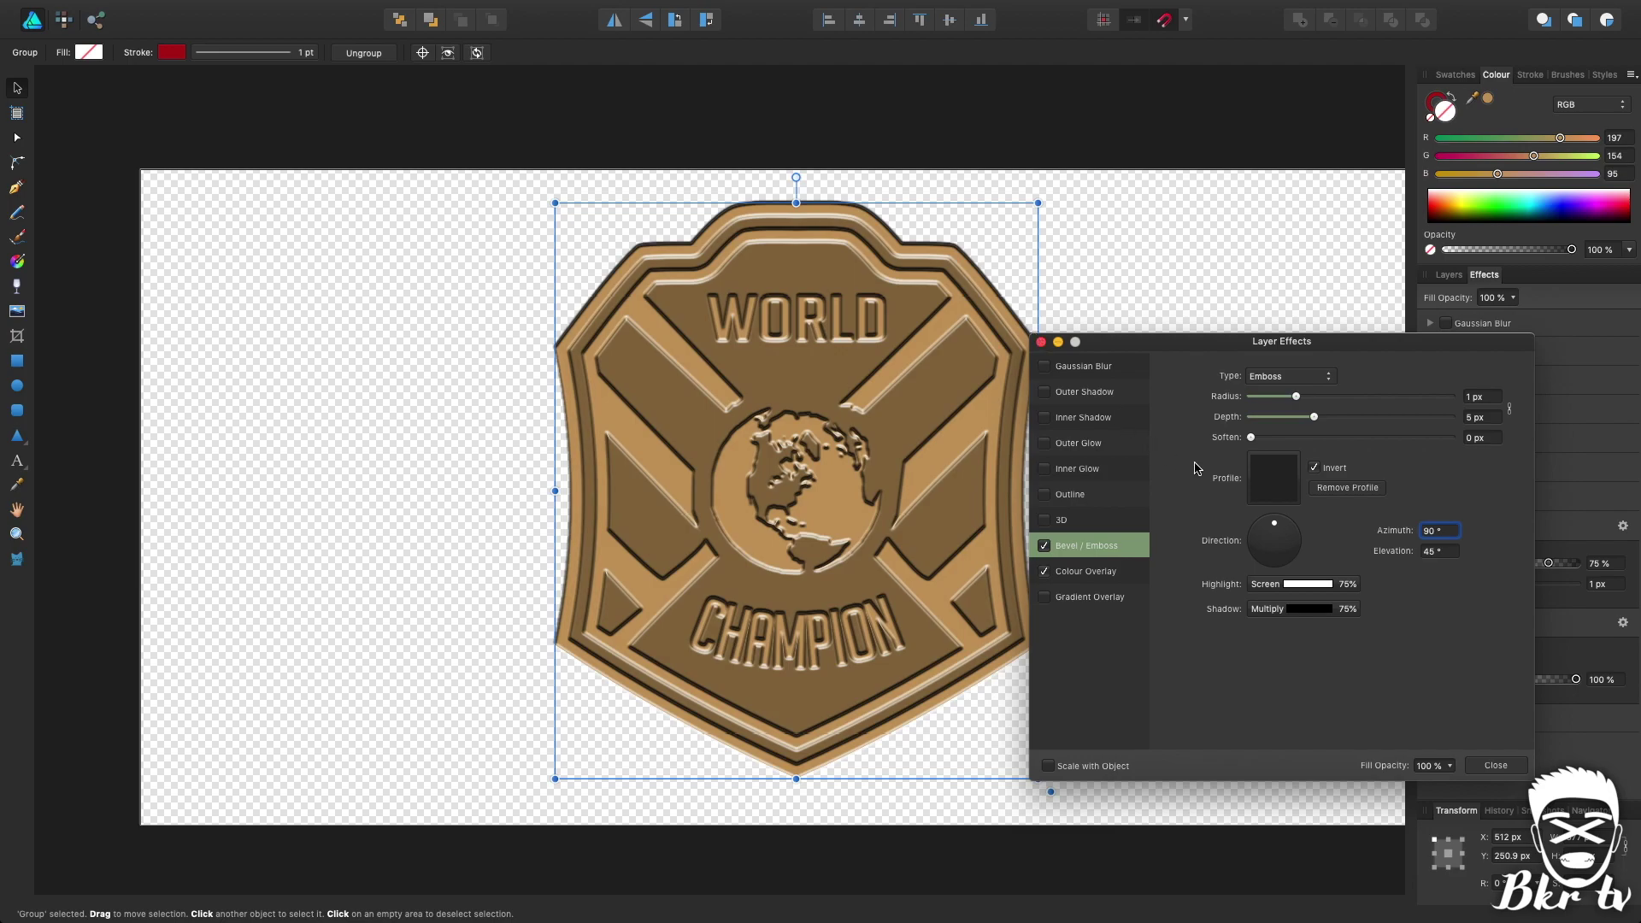
left_click(1314, 470)
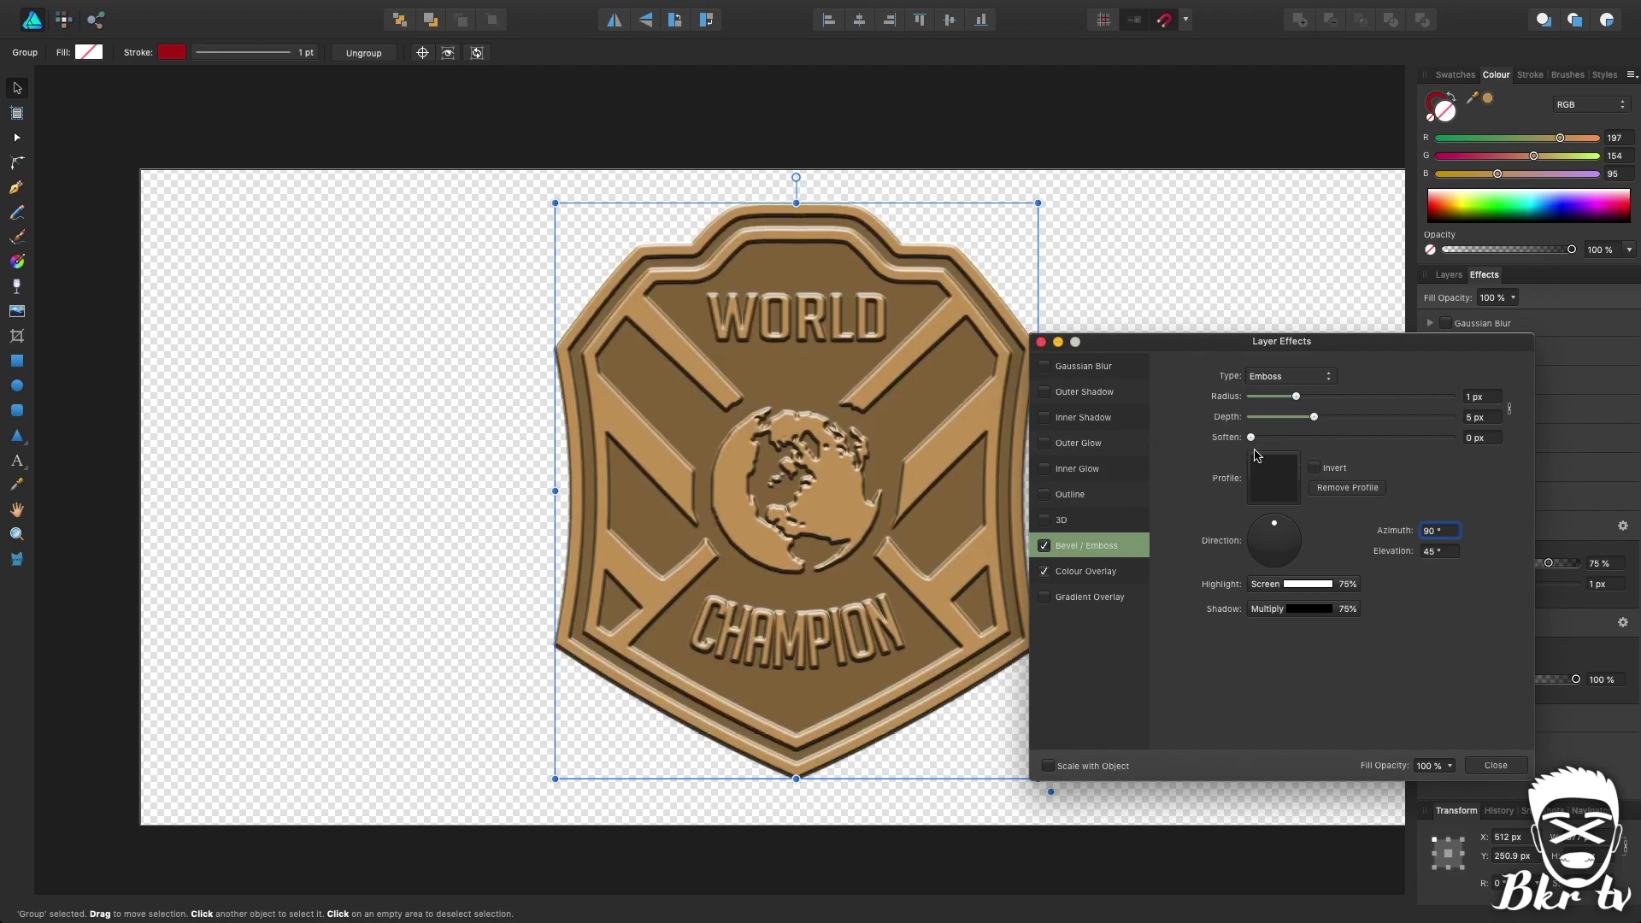
left_click(1494, 766)
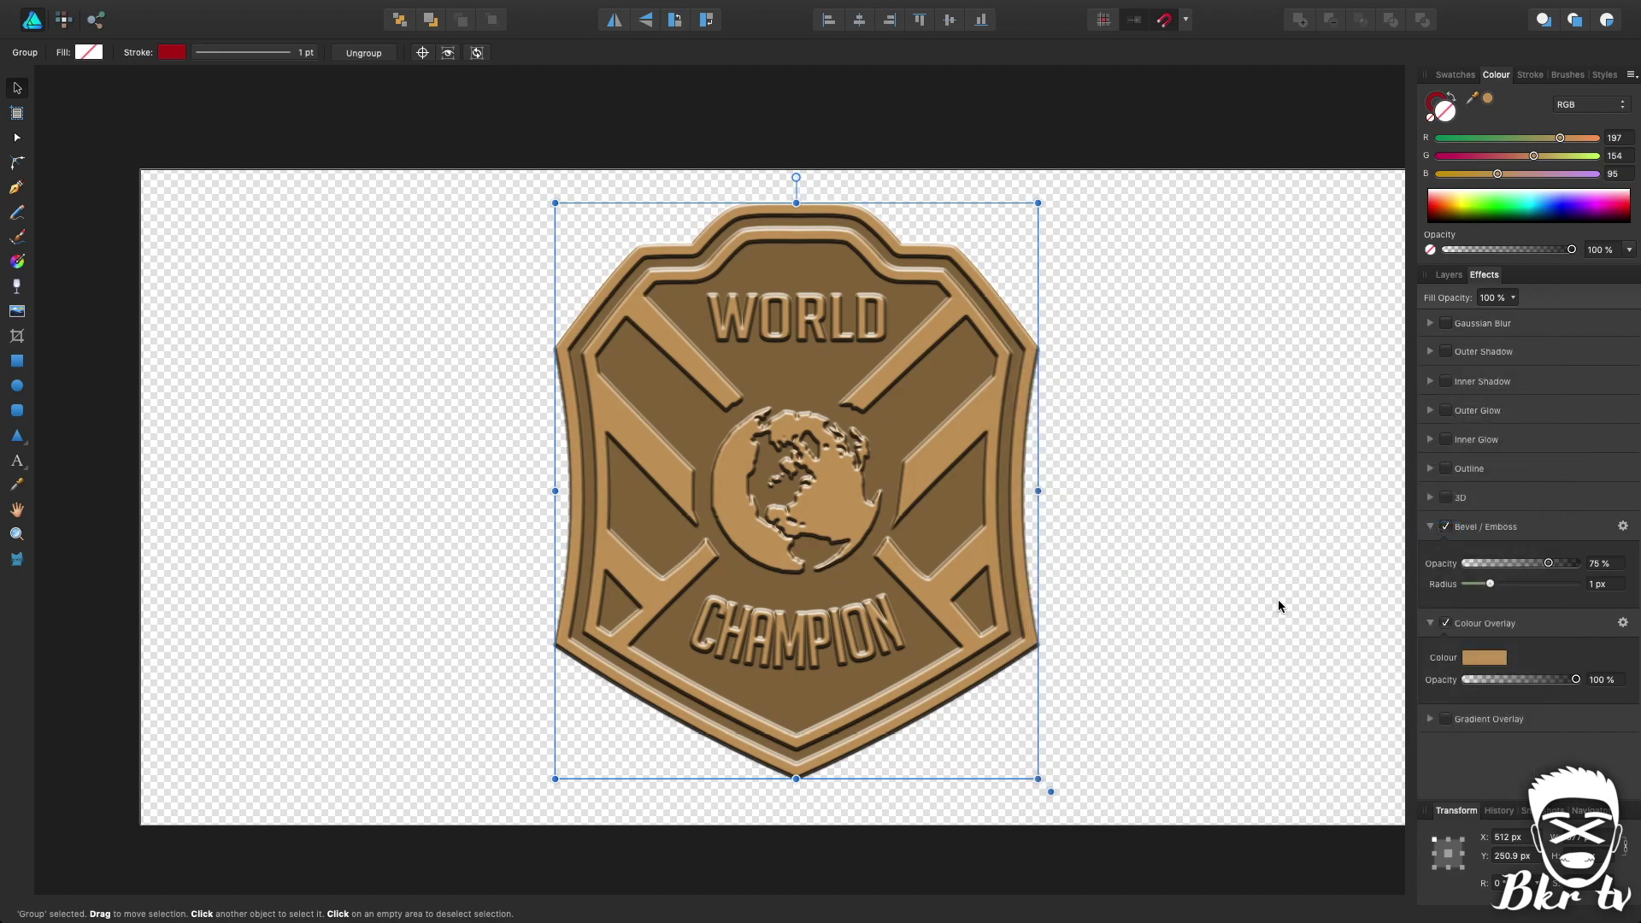
left_click(1279, 596)
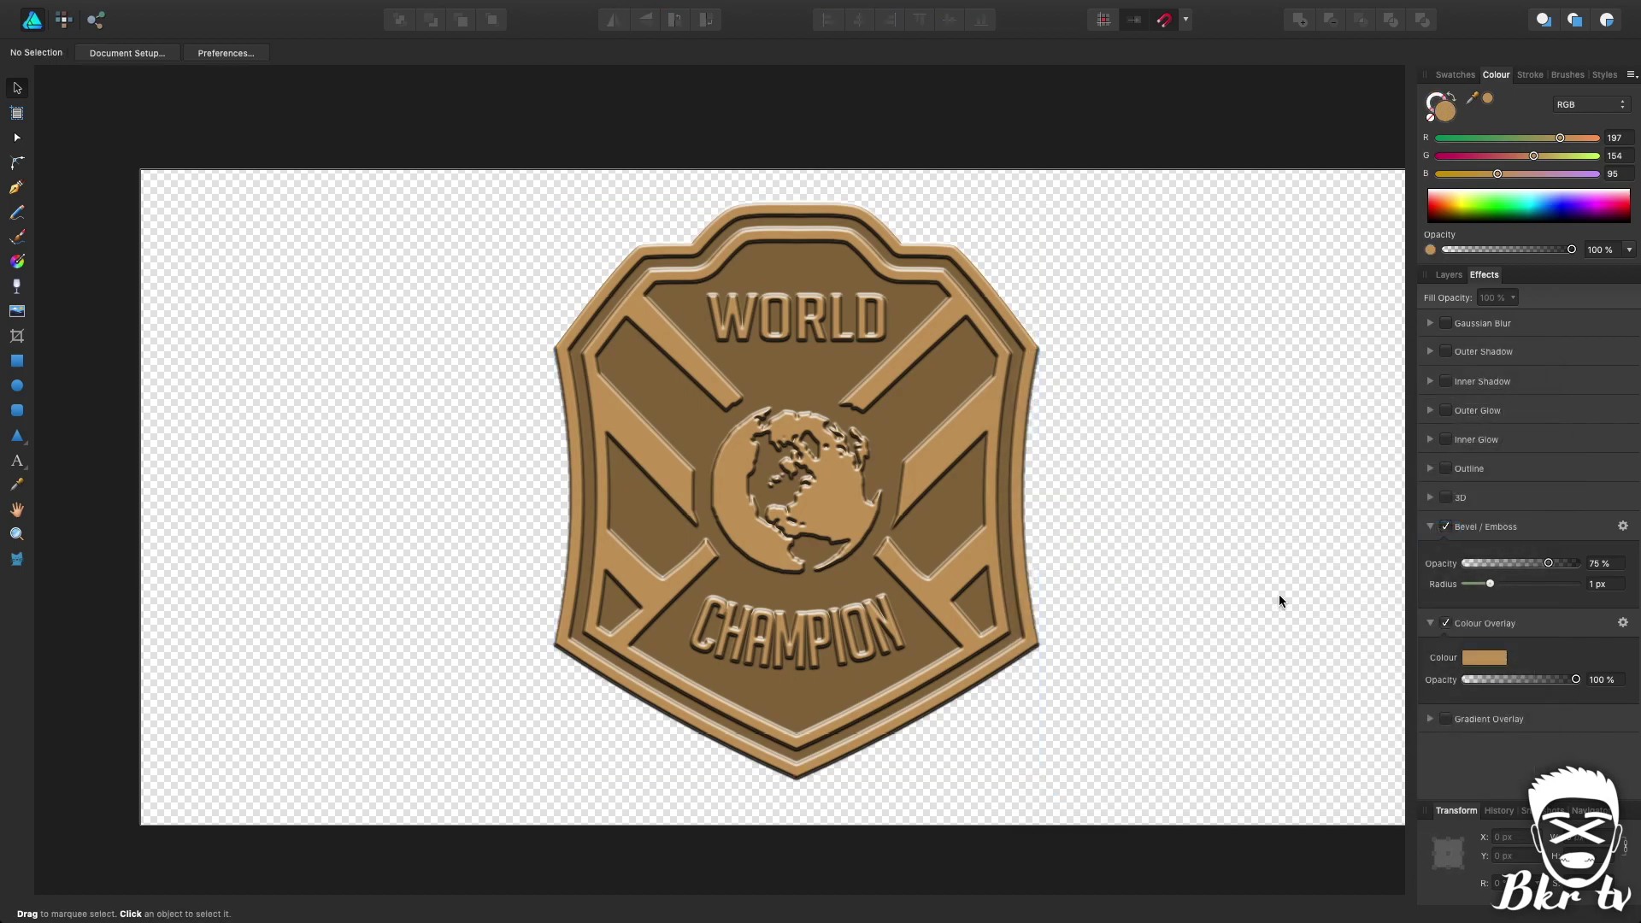
Step: Show the belt photo layer to compare it with the embossed plate, and hide it again
left_click(1460, 275)
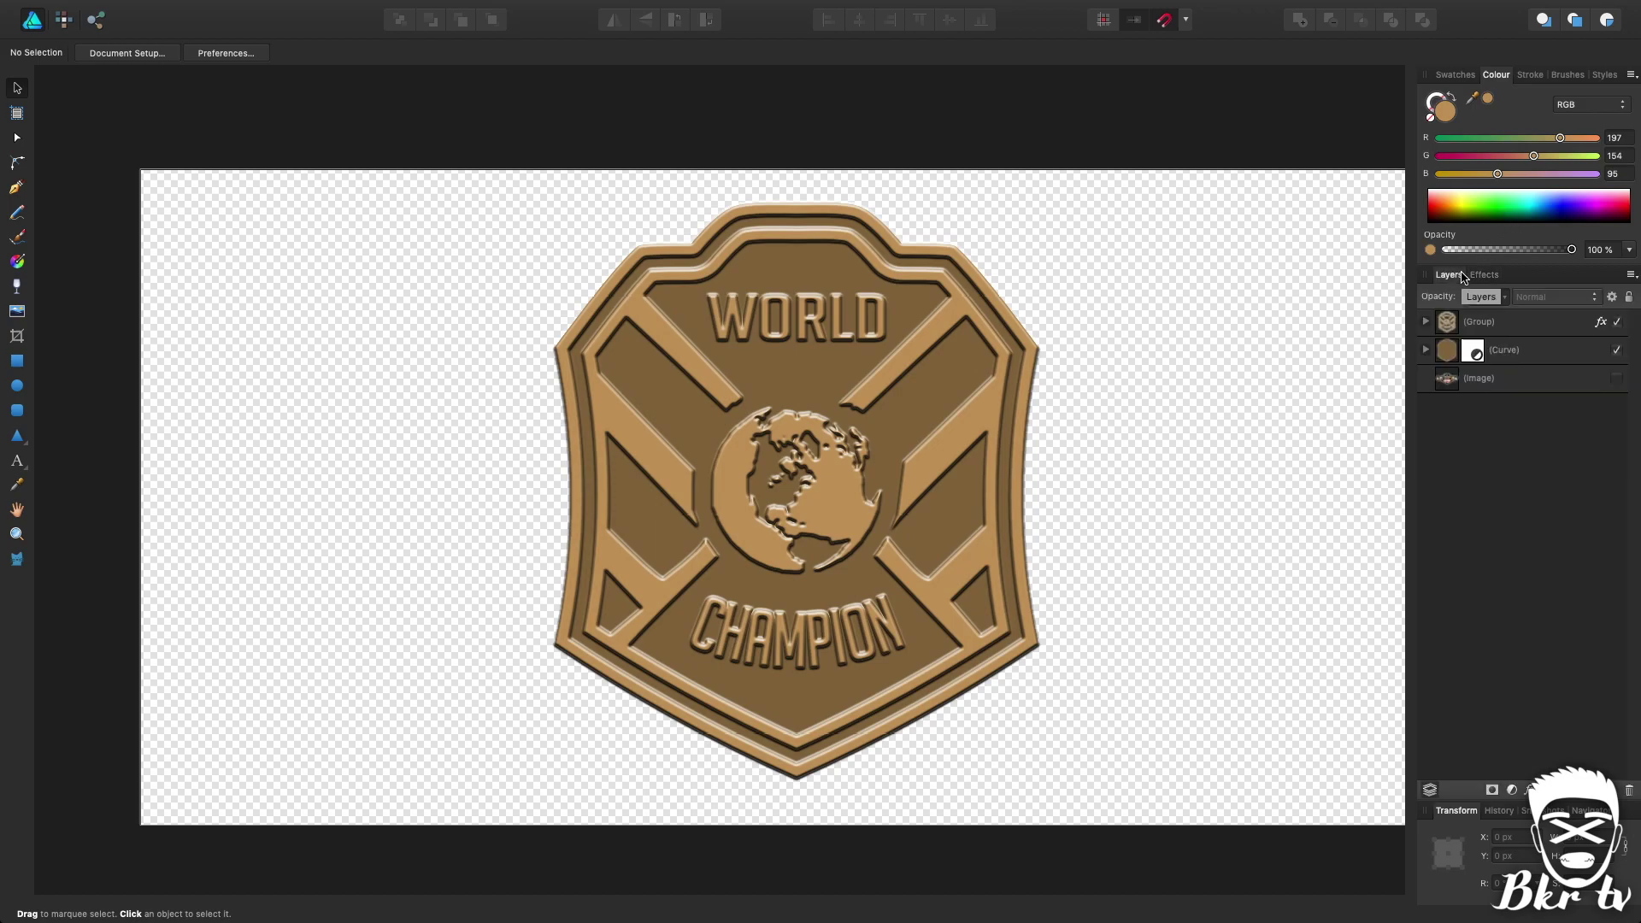
left_click(1616, 378)
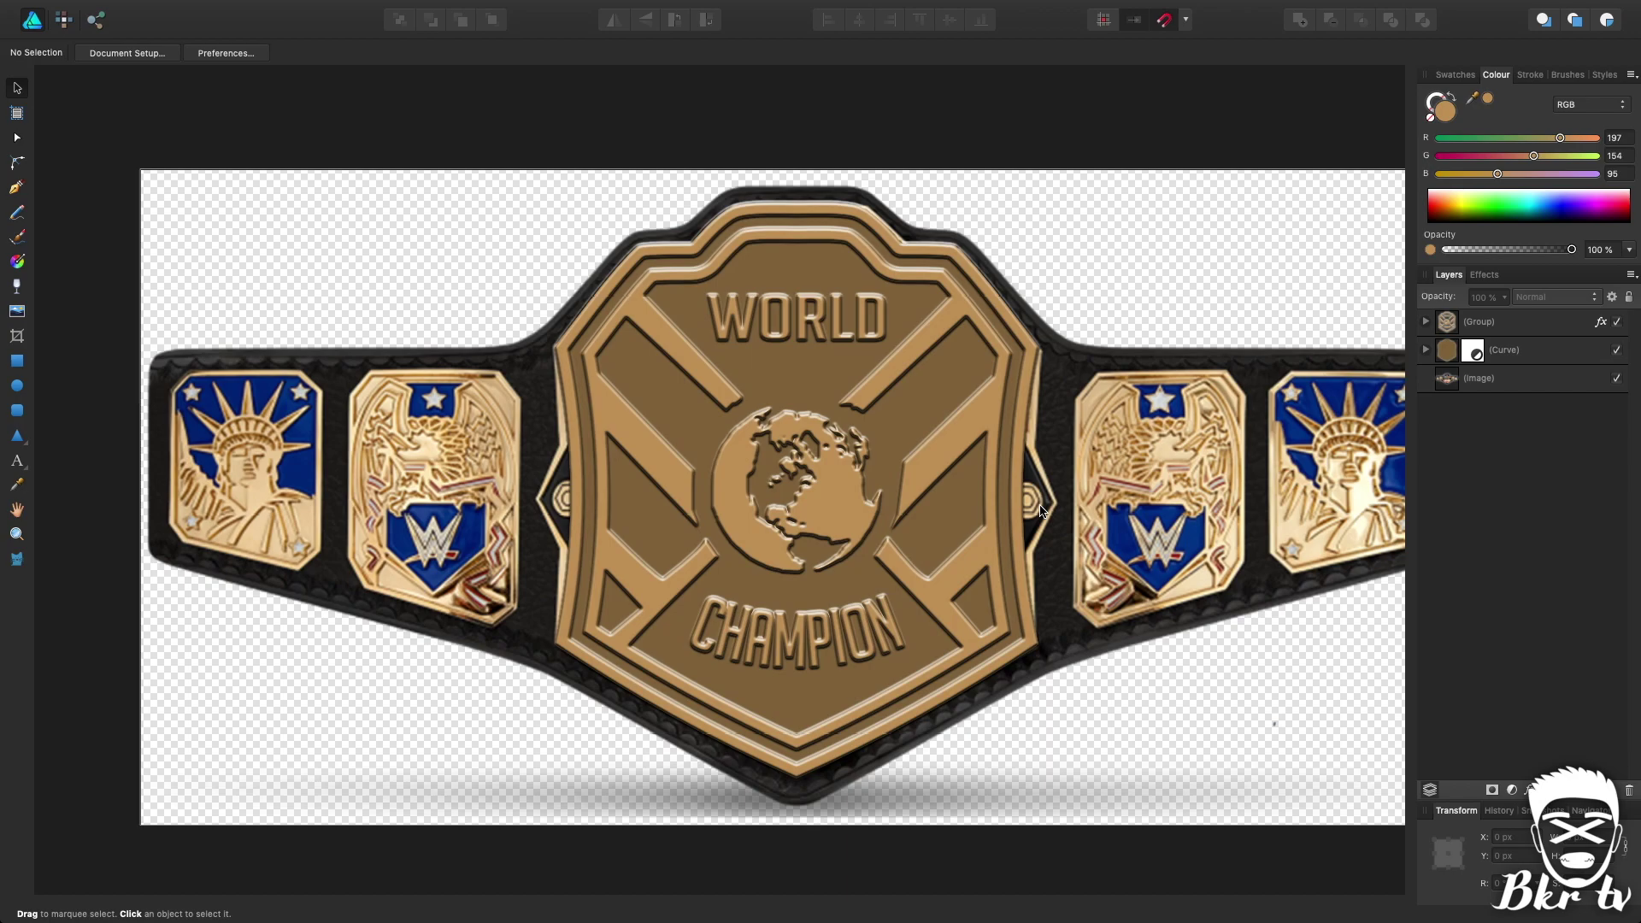
left_click(1615, 377)
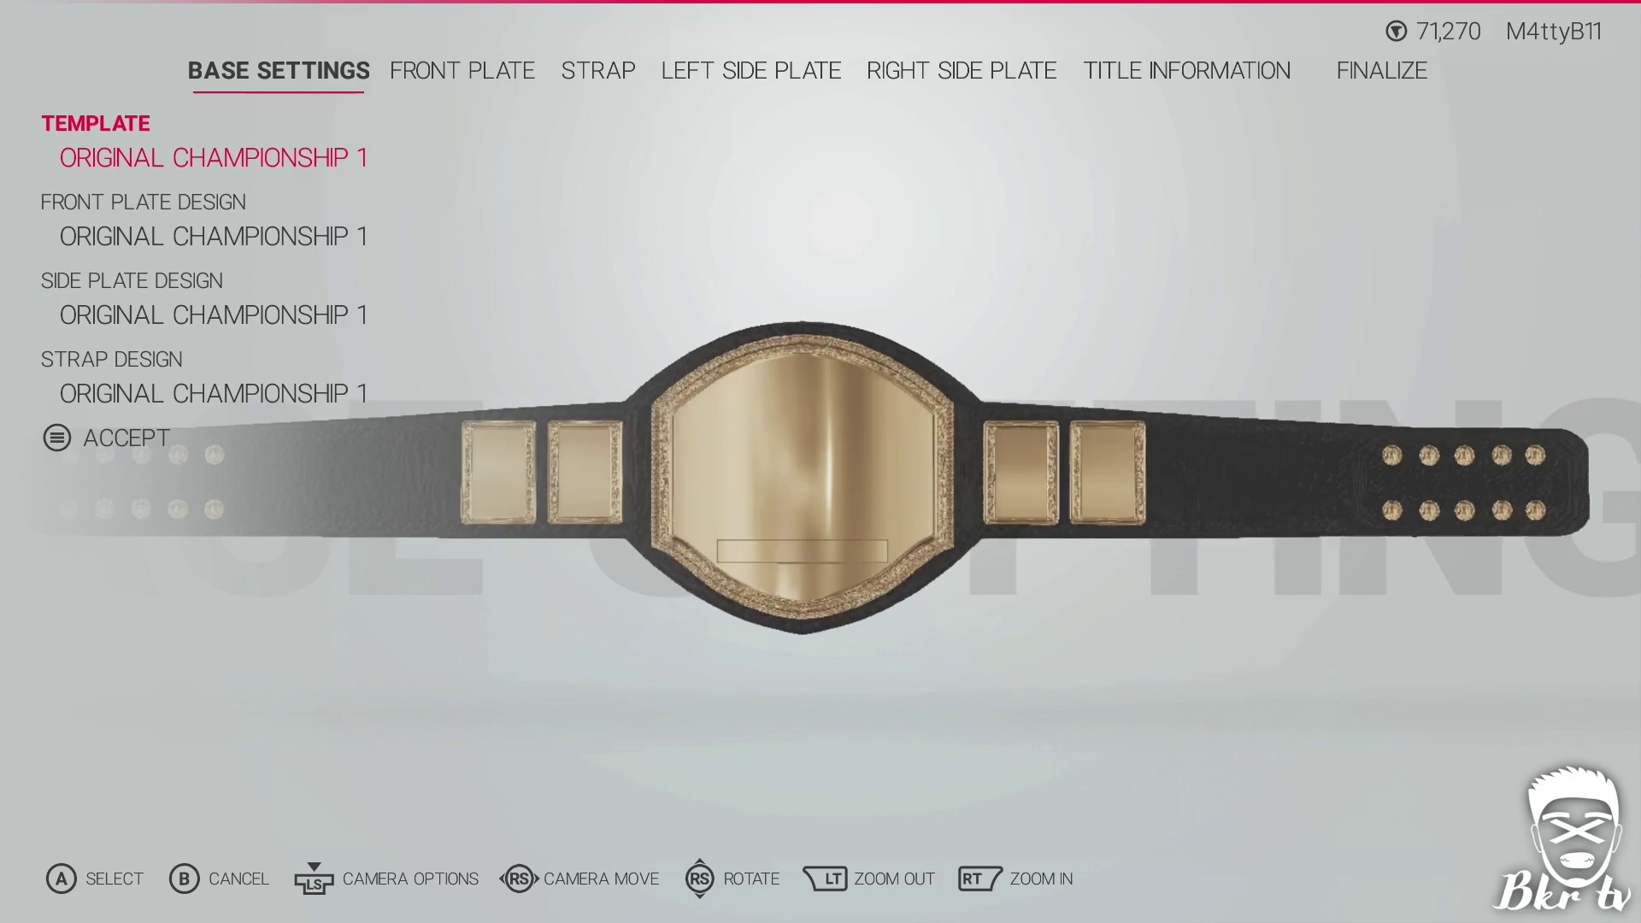
Step: Switch to the game's championship creator and choose the ORIGINAL CHAMPIONSHIP 10 template
key("Return")
key("Down")
key("Down")
key("Down")
key("Down")
key("Down")
key("Down")
key("Down")
key("Down")
key("Down")
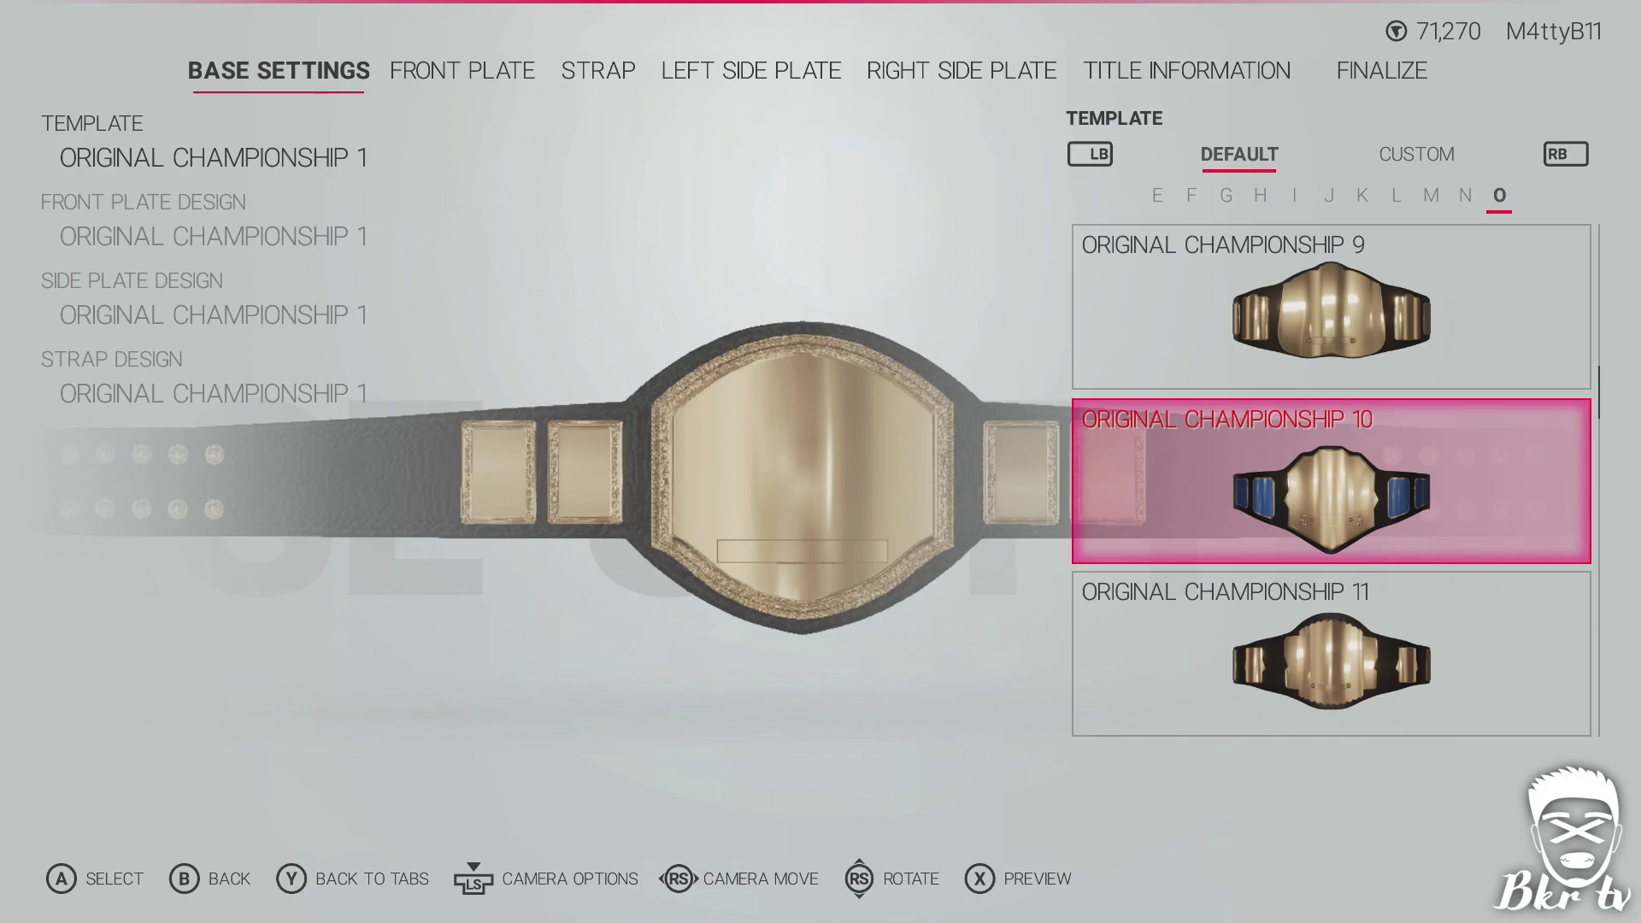
key("Return")
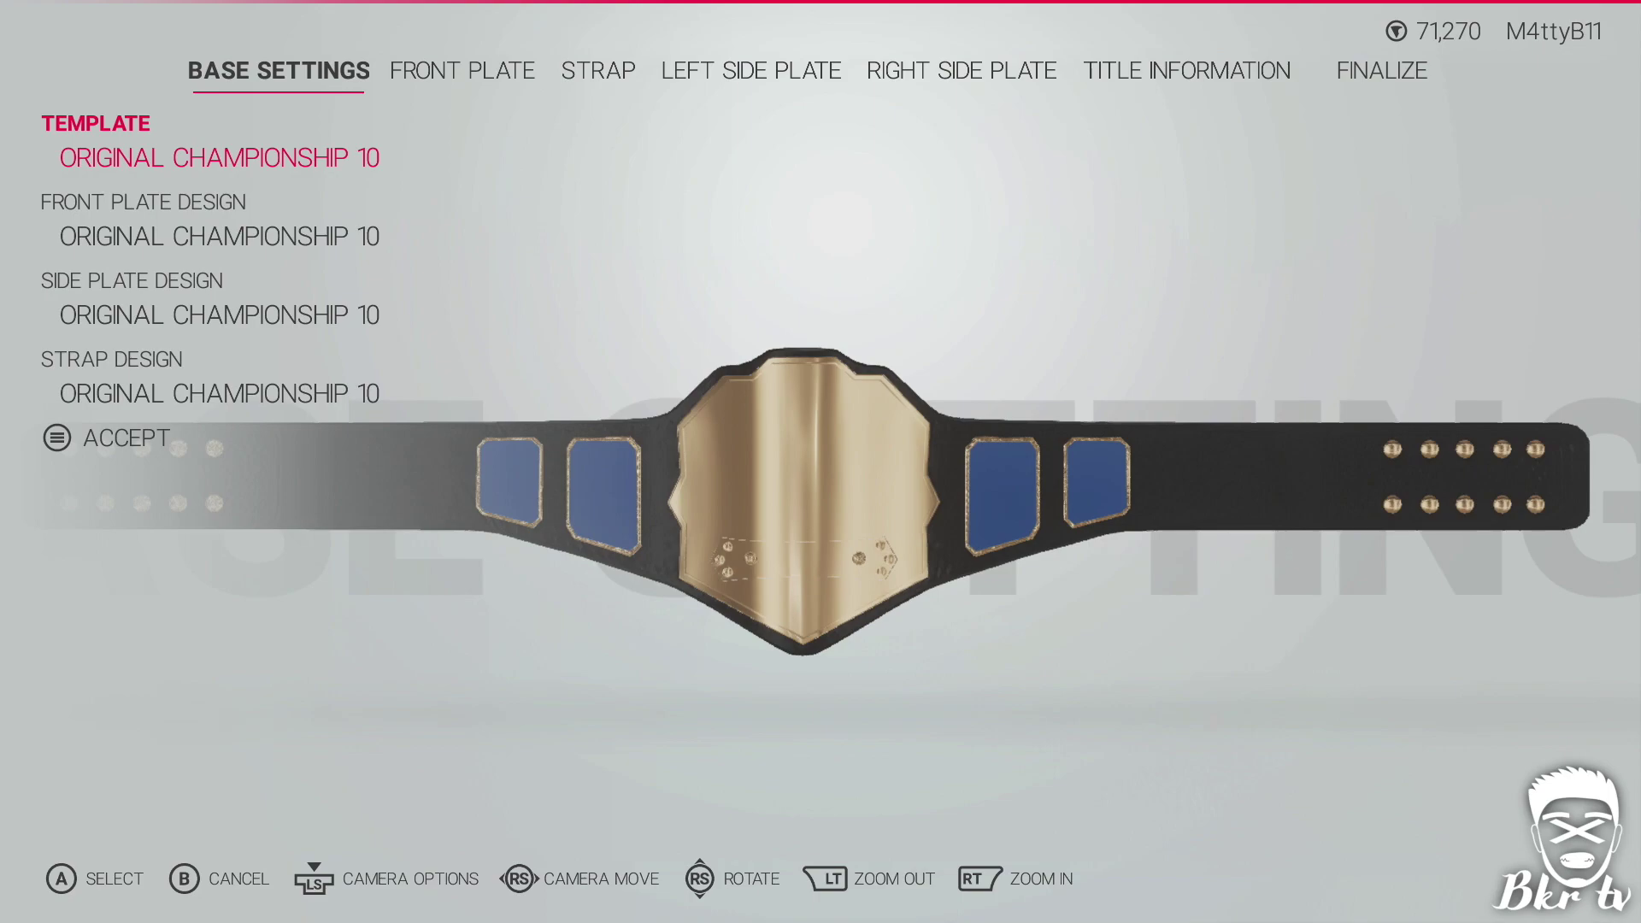
Step: Hide the front plate of the belt through the front plate design's part options
key("Down")
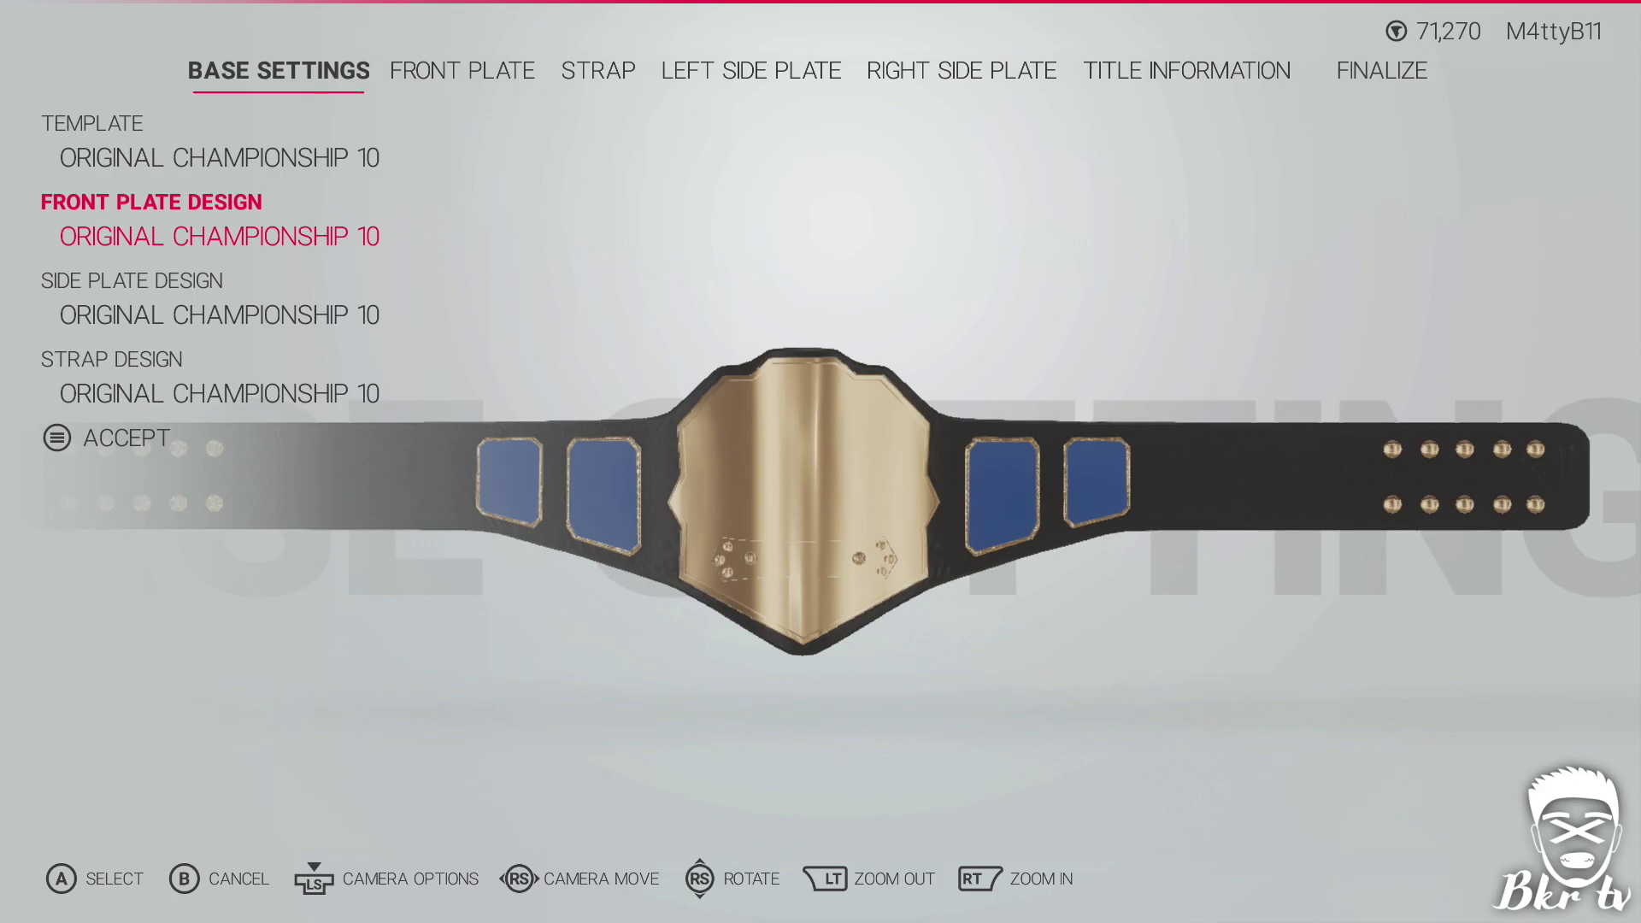
key("Return")
key("Down")
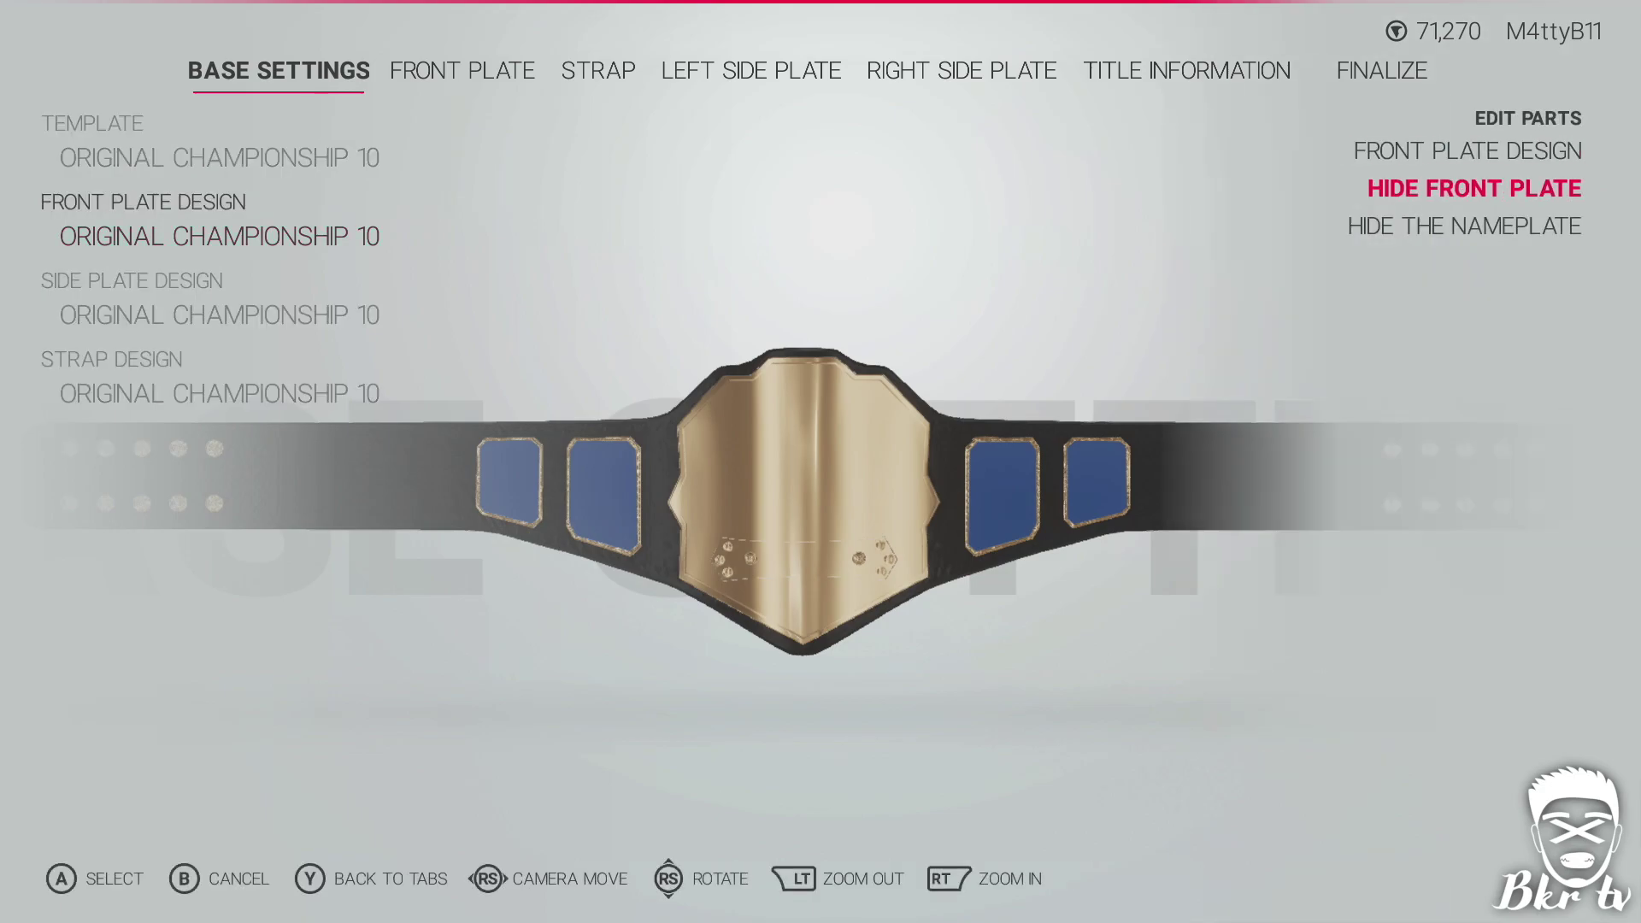
key("Return")
Step: Hide the belt's side plates through the side plate design's part options
key("Down")
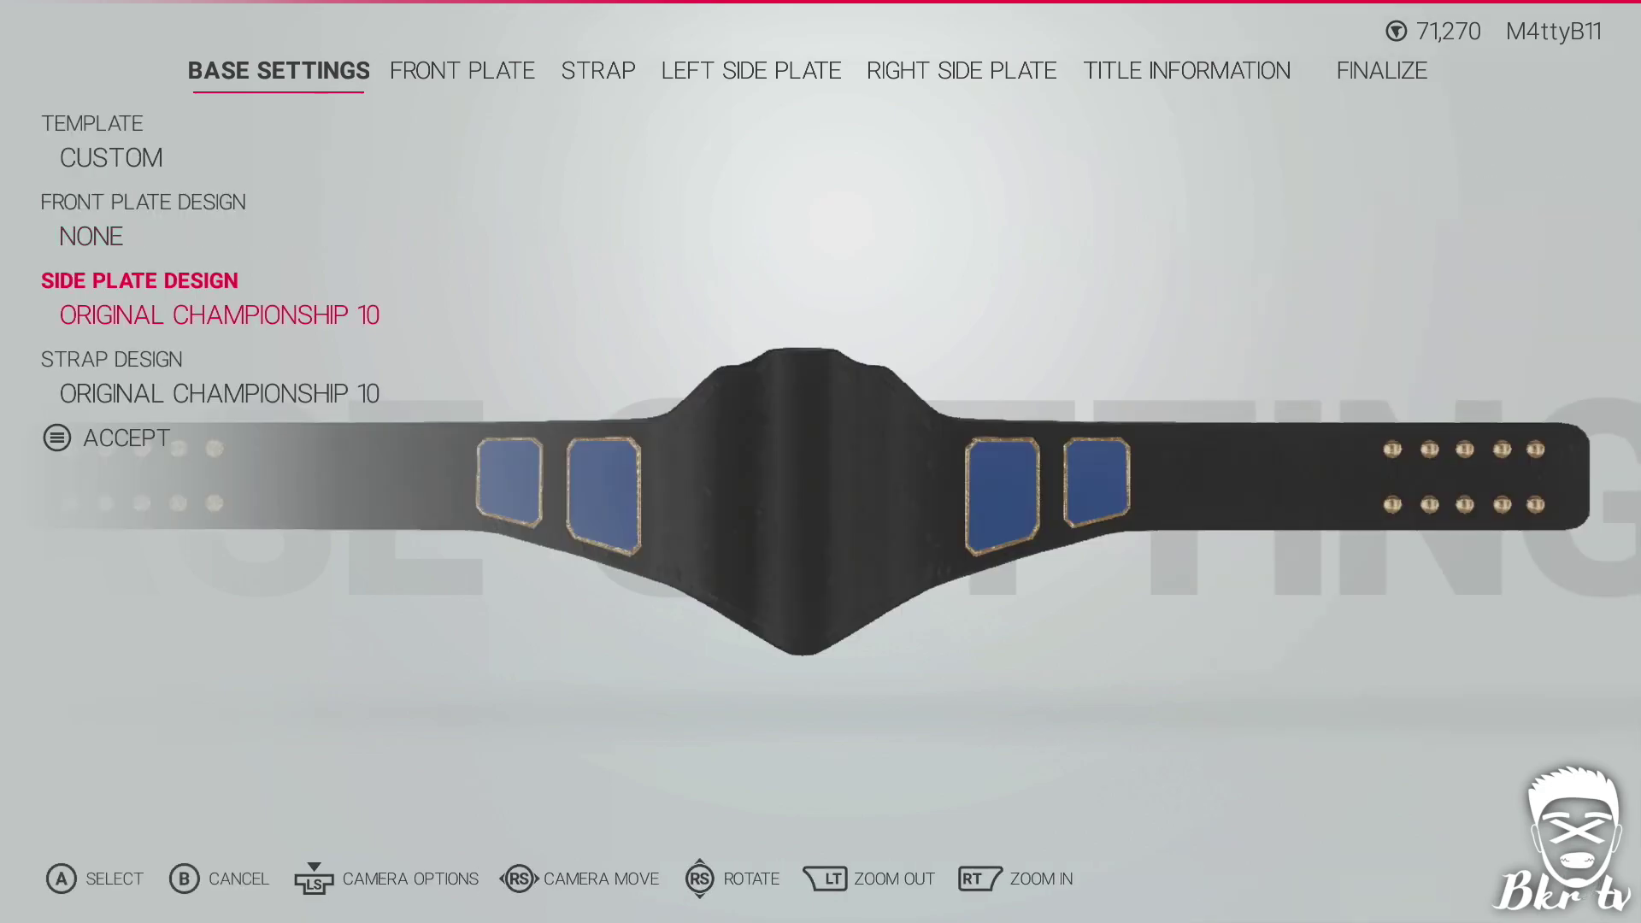
key("Return")
key("Down")
key("Return")
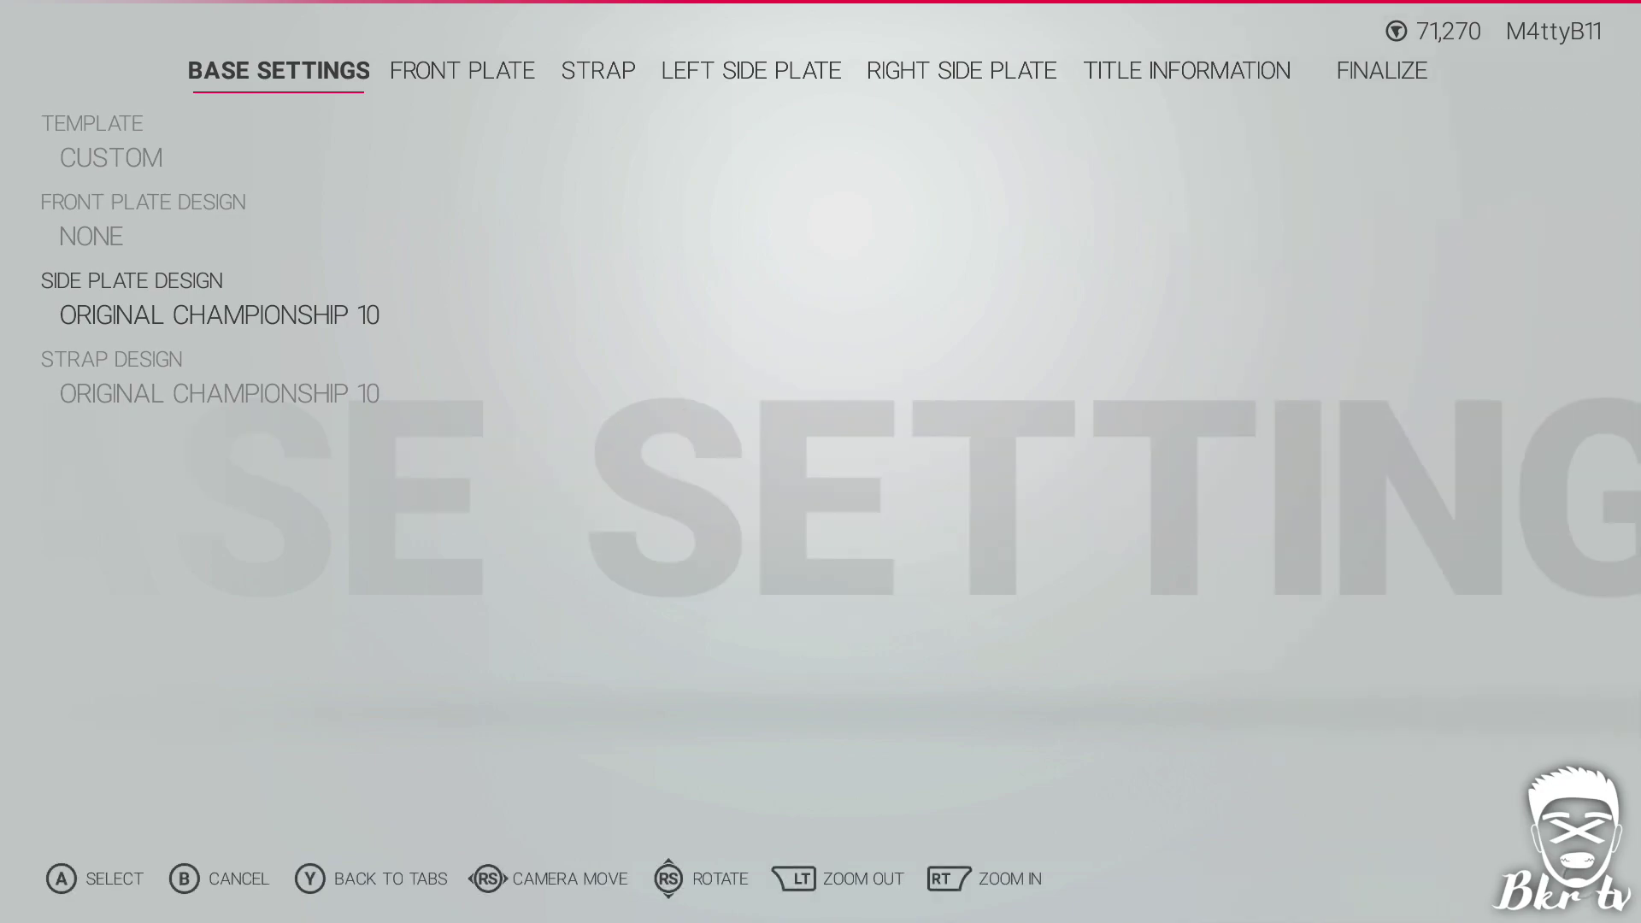
Step: Finish hiding the side plates and open the custom images for a new image on the strap
key("Return")
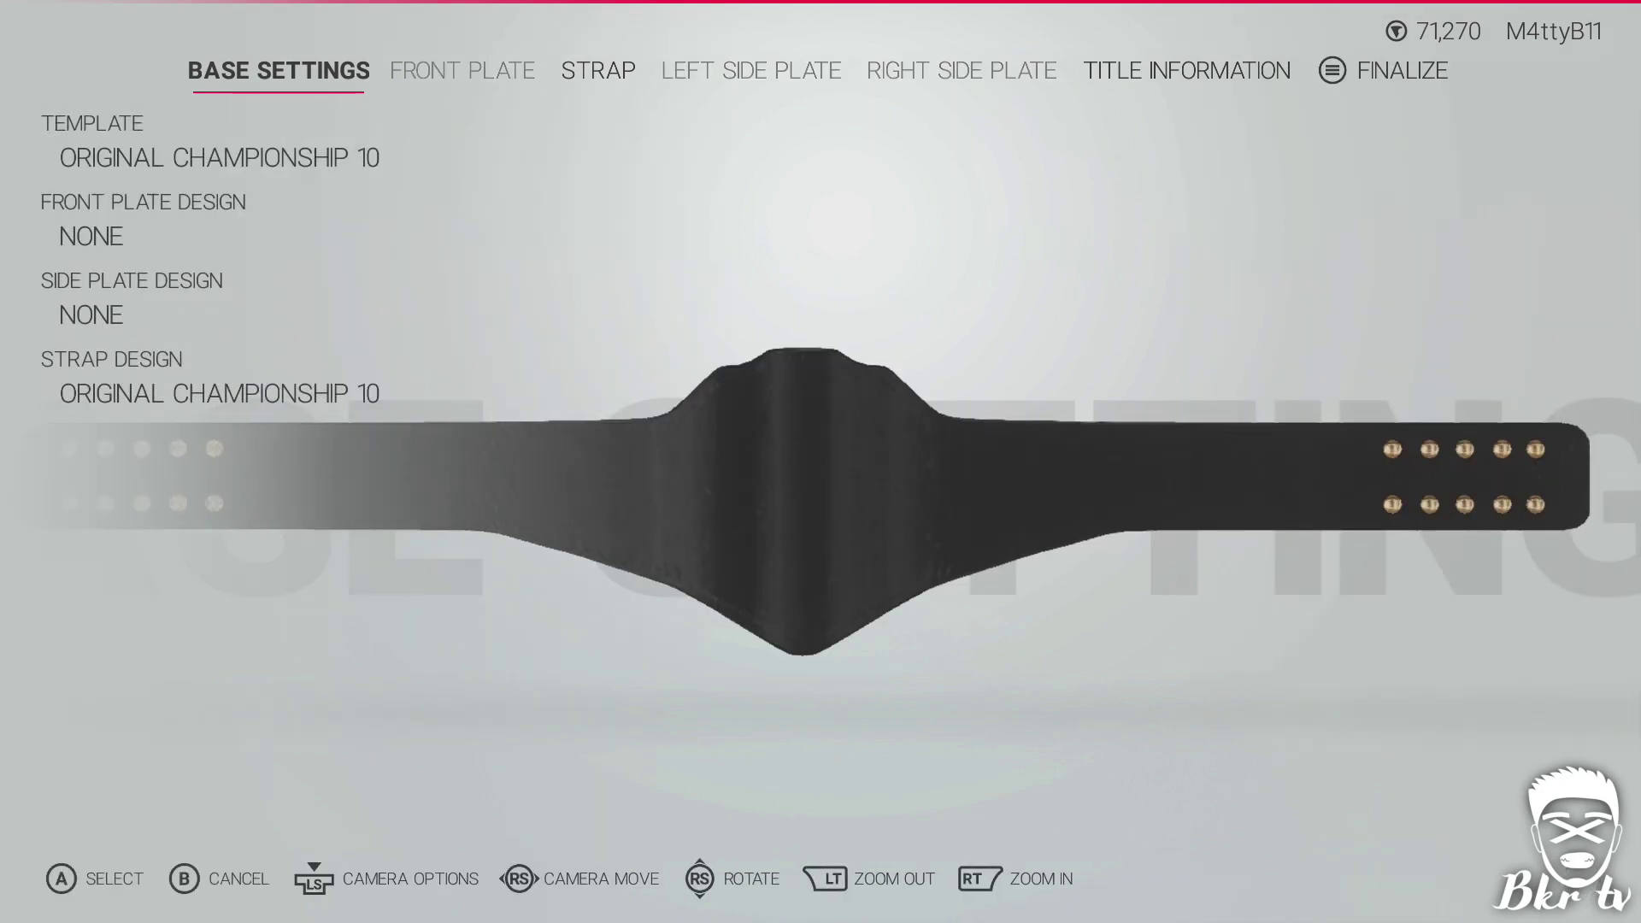
key("Right")
key("Right")
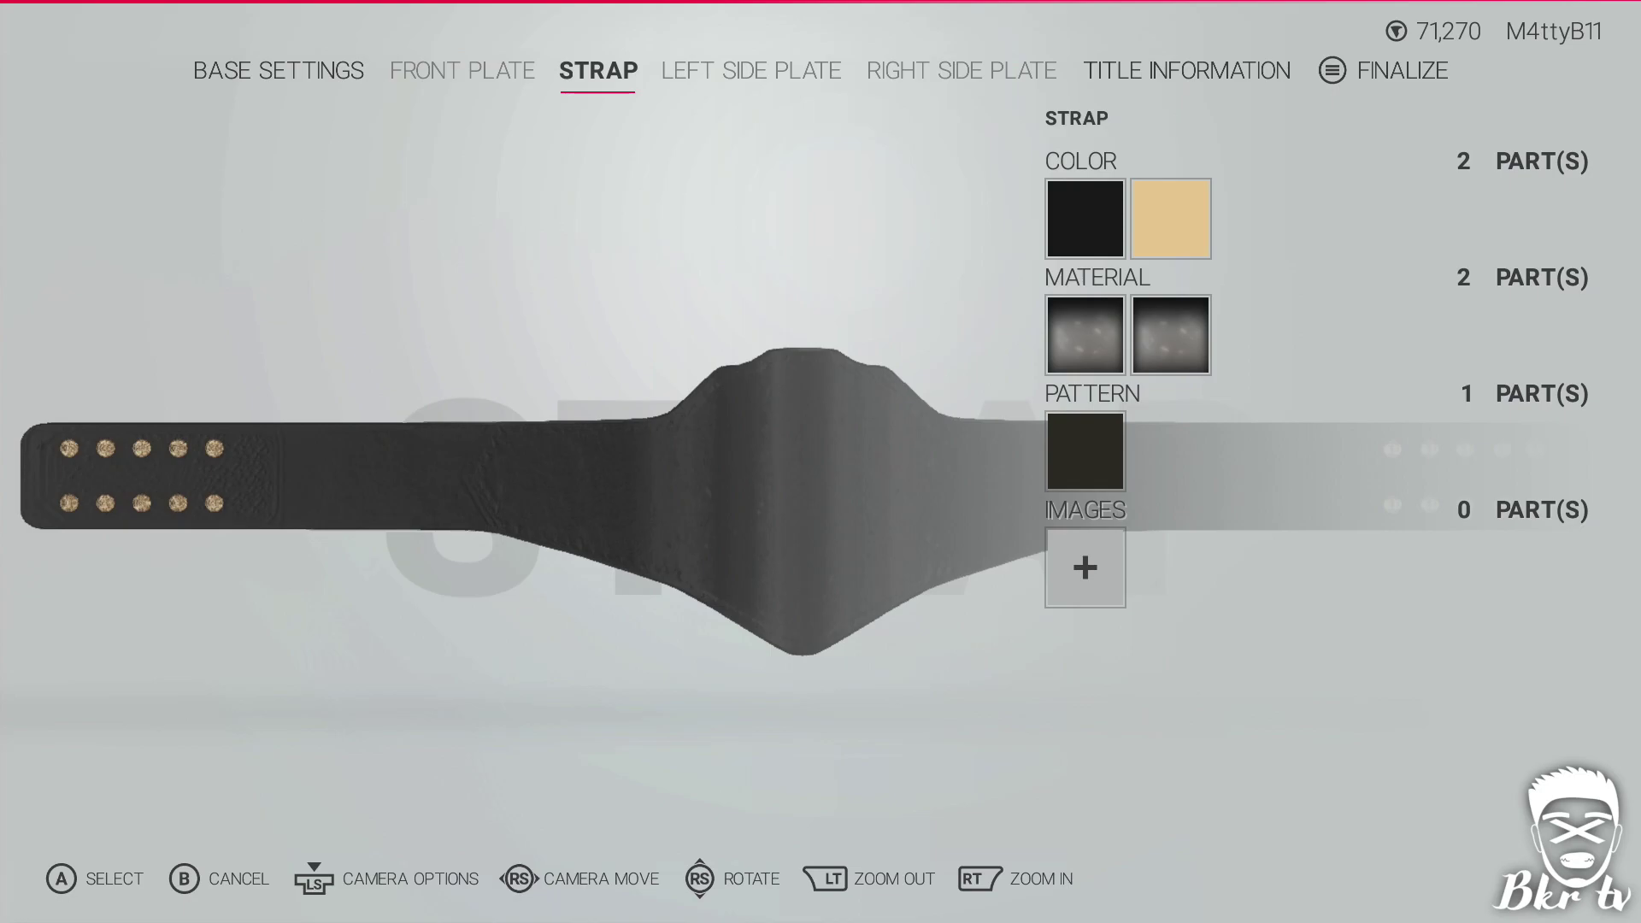
key("Down")
key("Up")
key("Return")
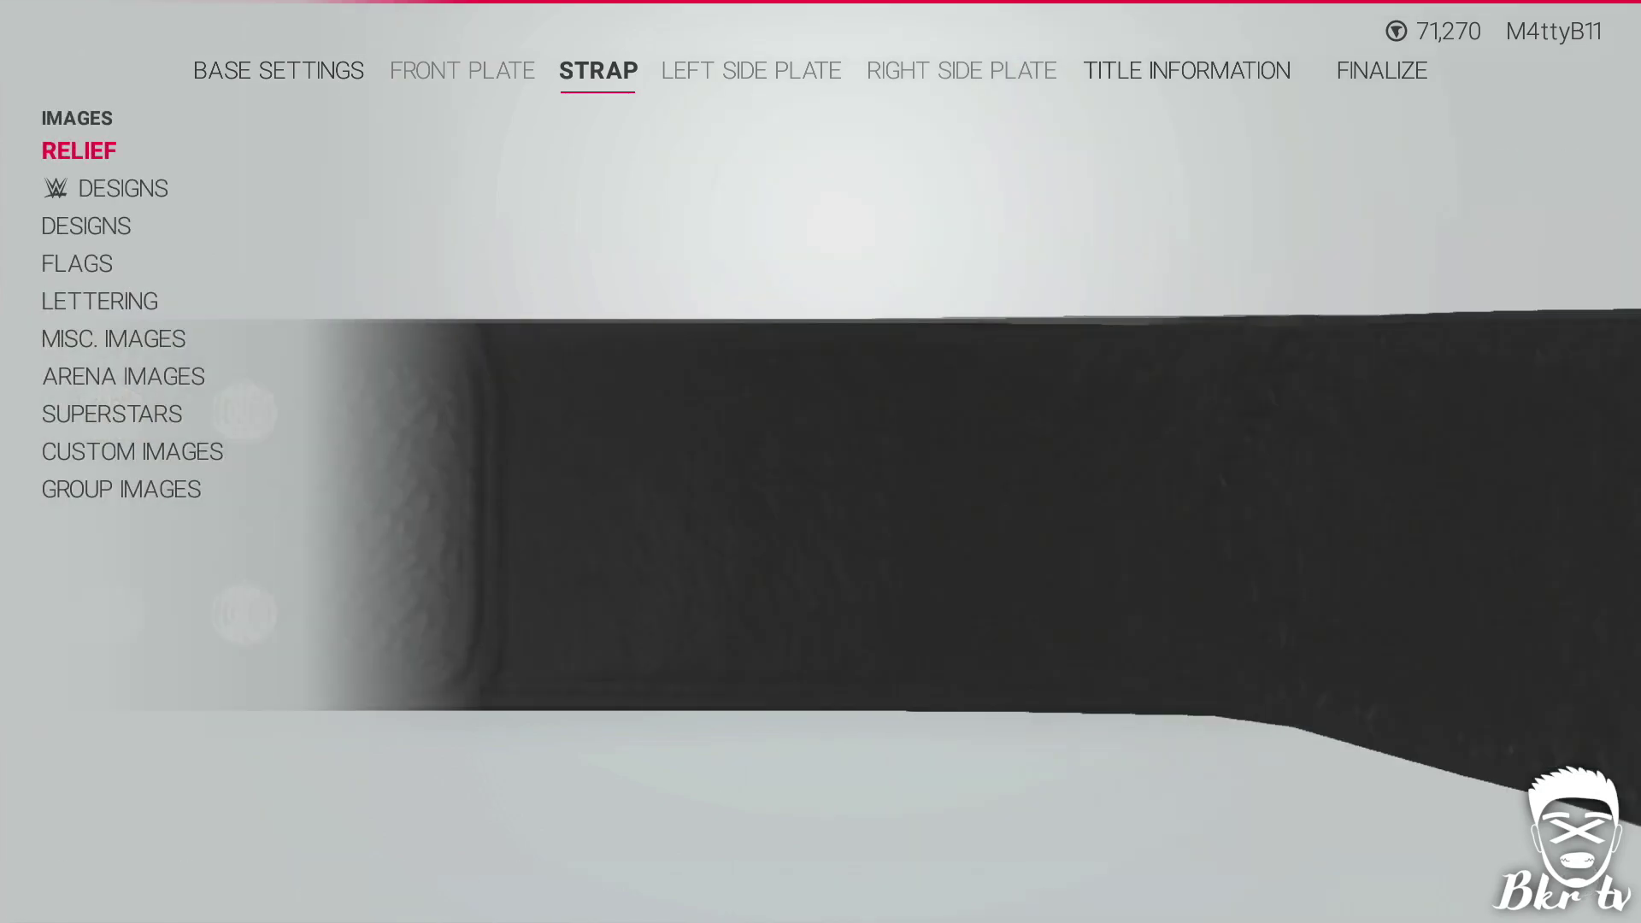
key("Up")
key("Up")
key("Return")
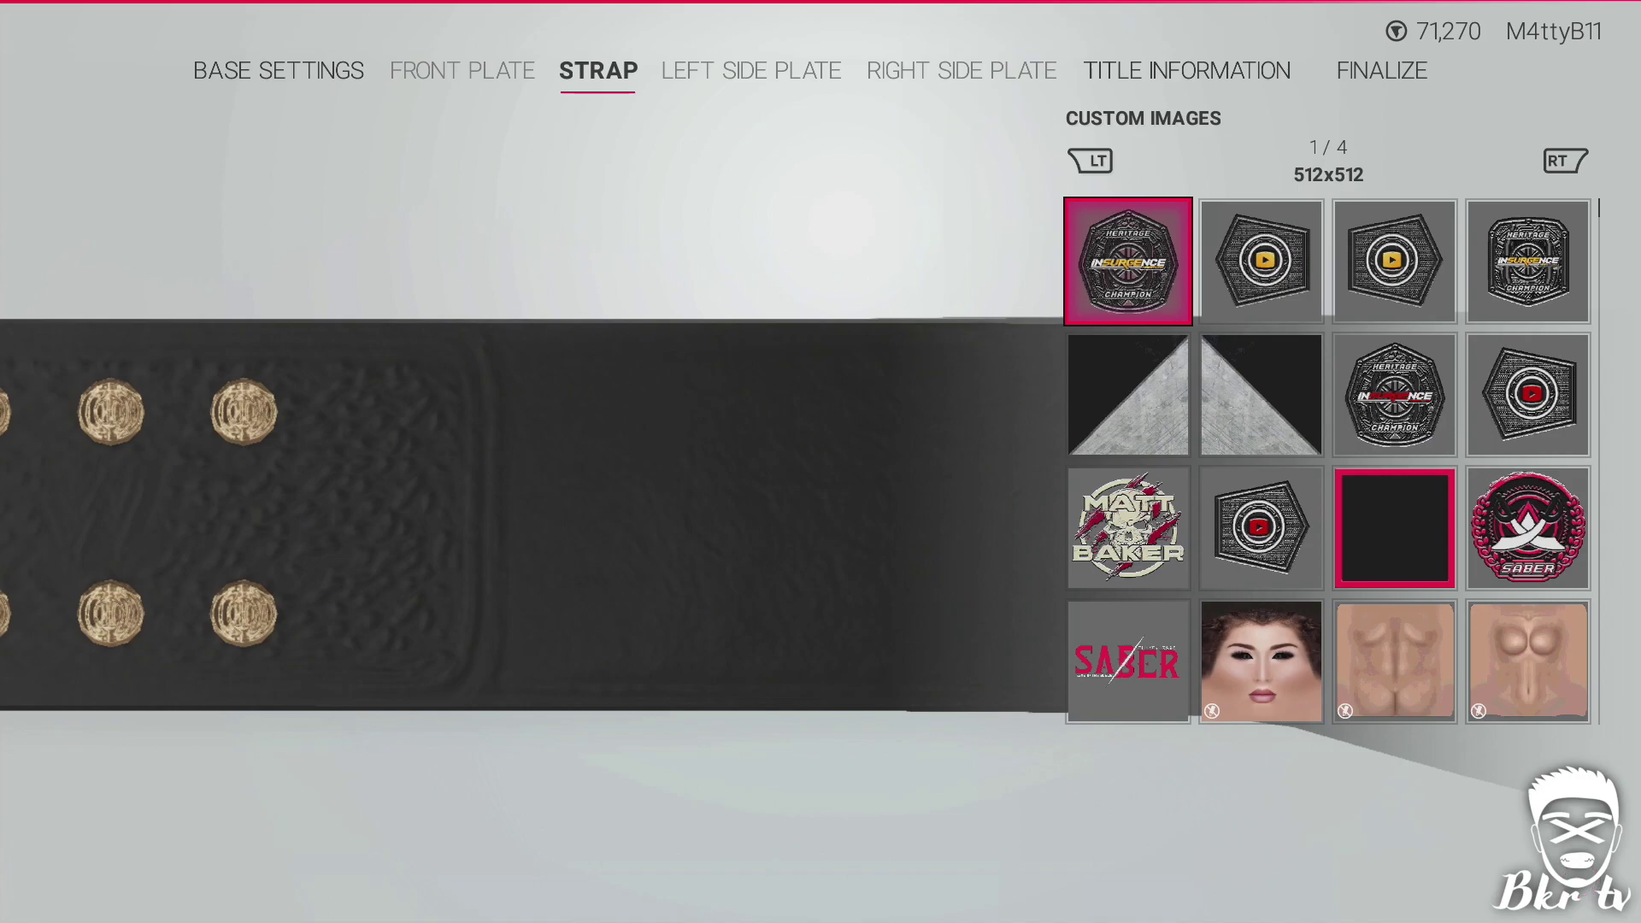
Step: Add the bronze-gold WORLD CHAMPION plate from the 1024x512 custom images to the strap
key("Page_Up")
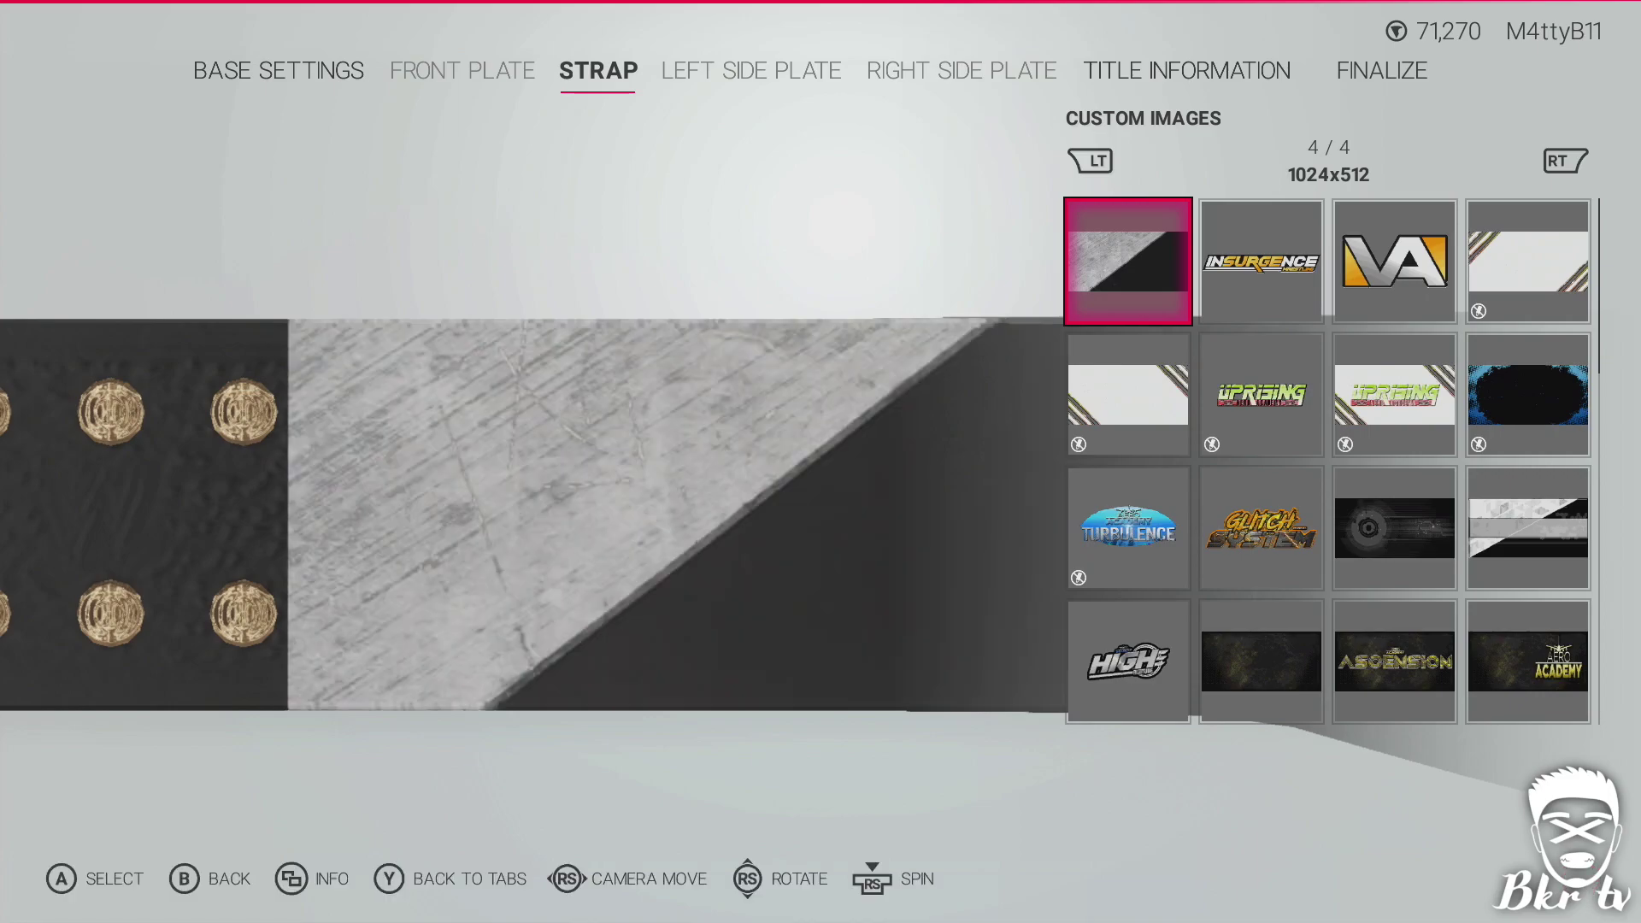
key("Up")
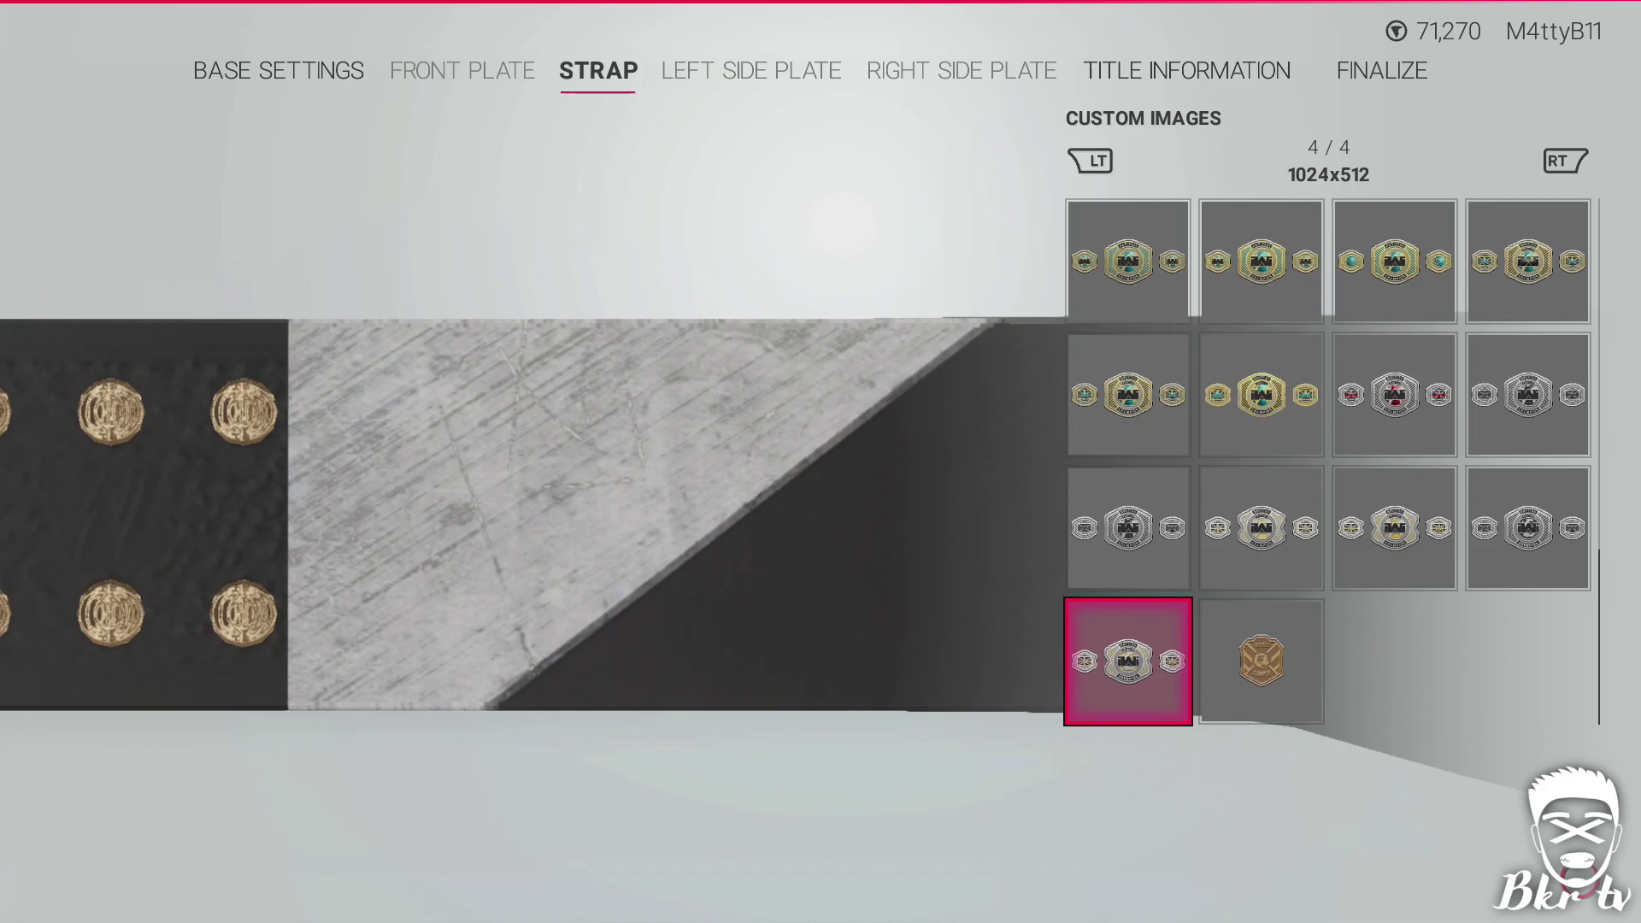
key("Right")
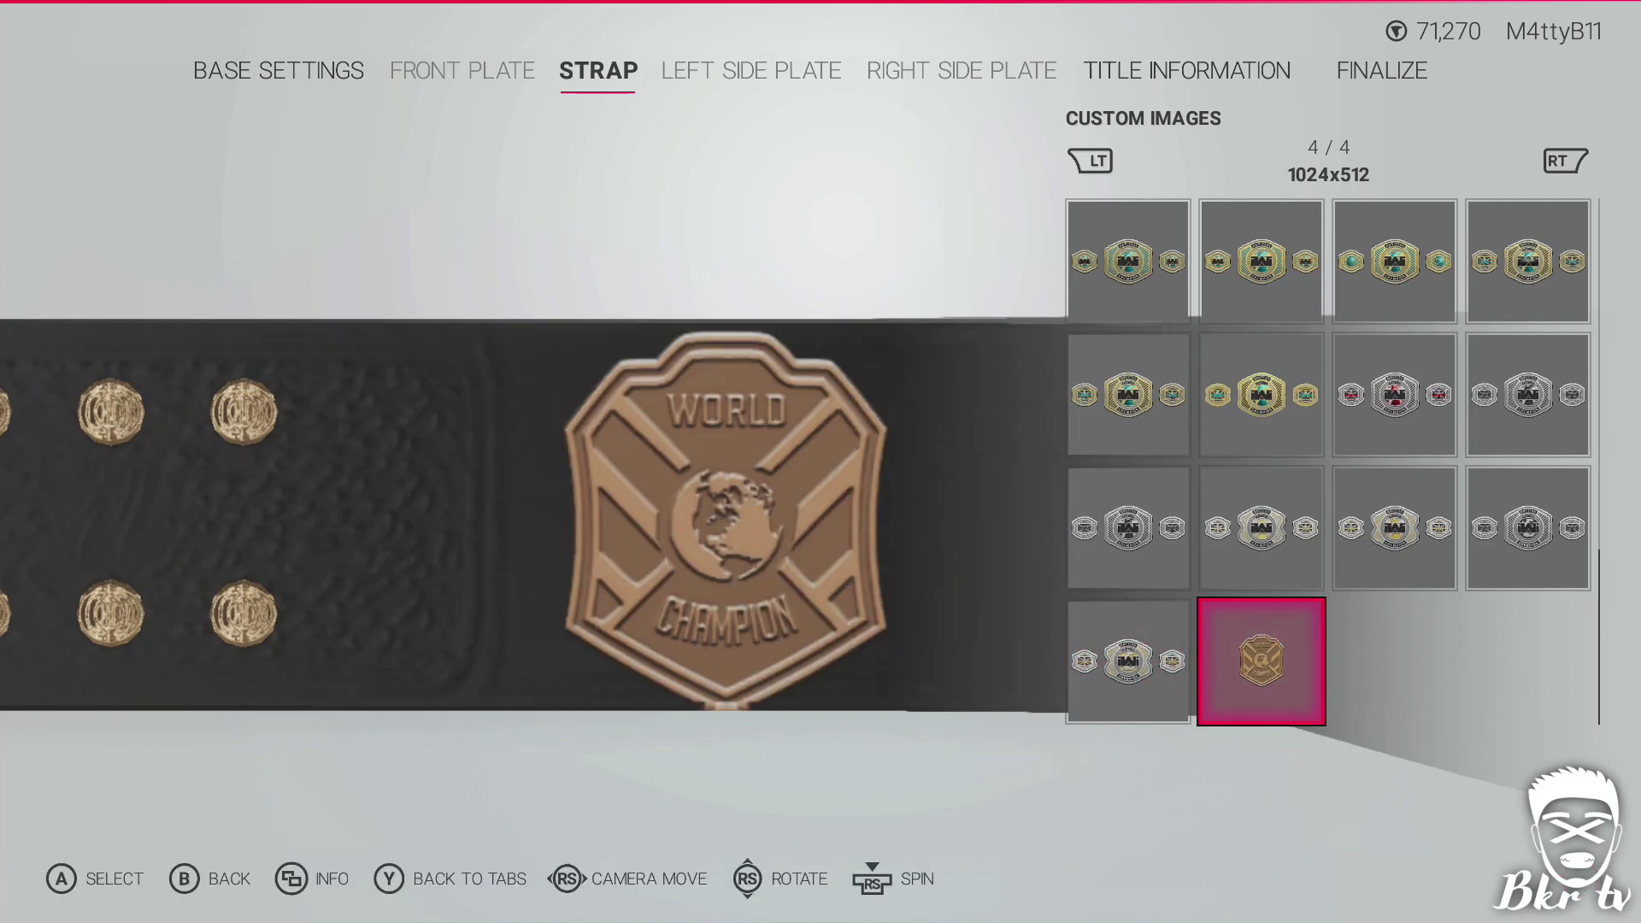
key("Return")
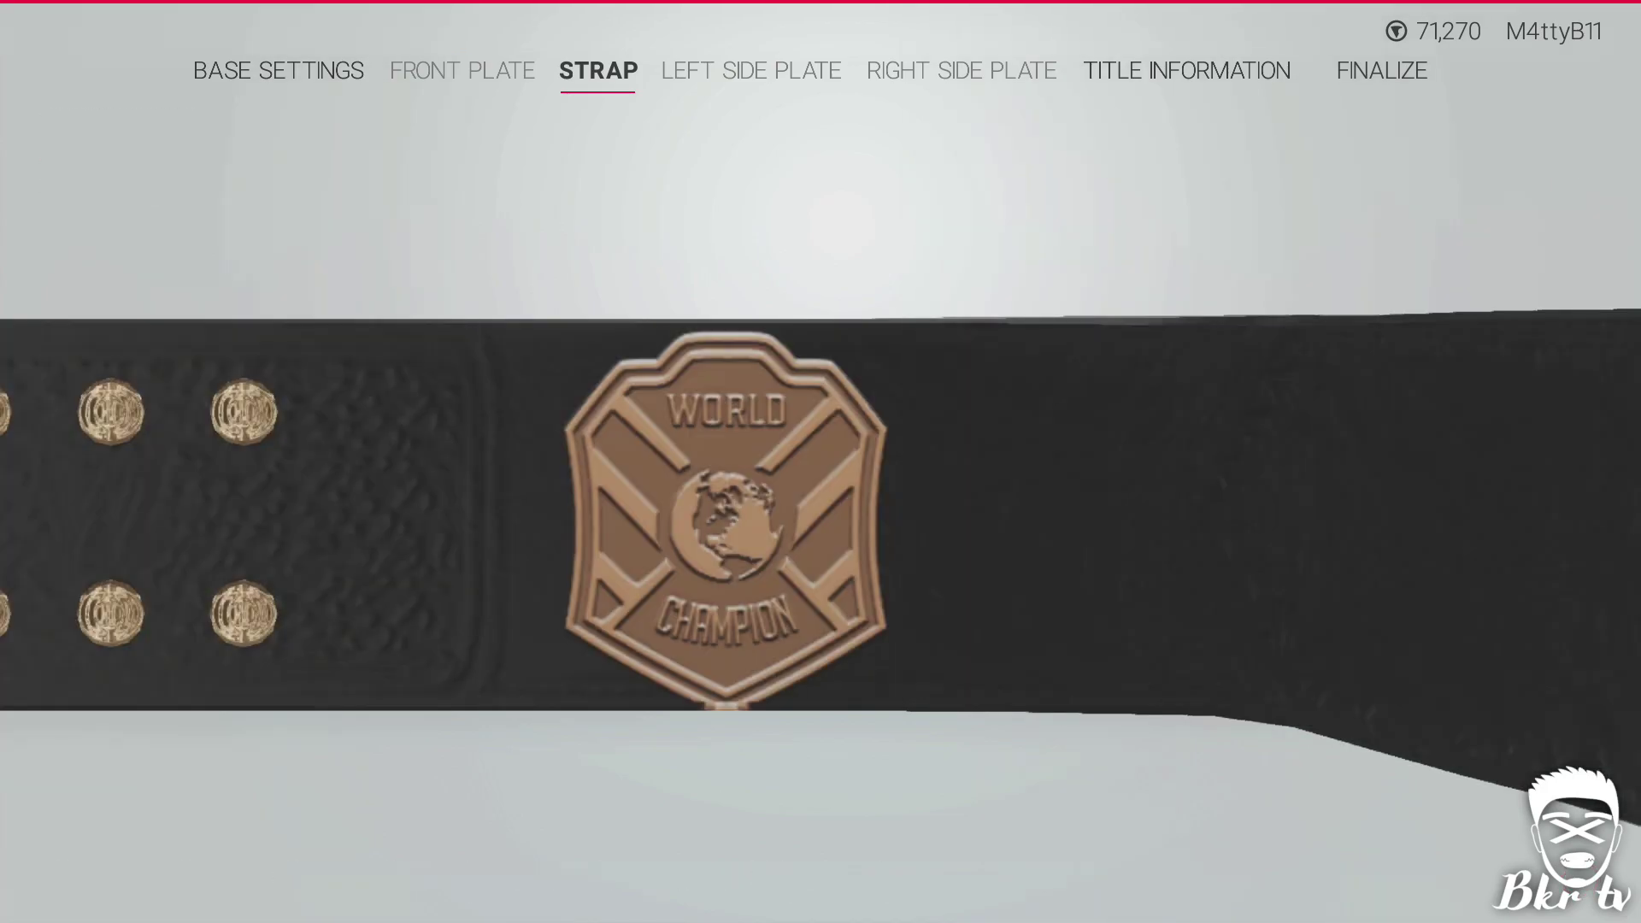
key("Return")
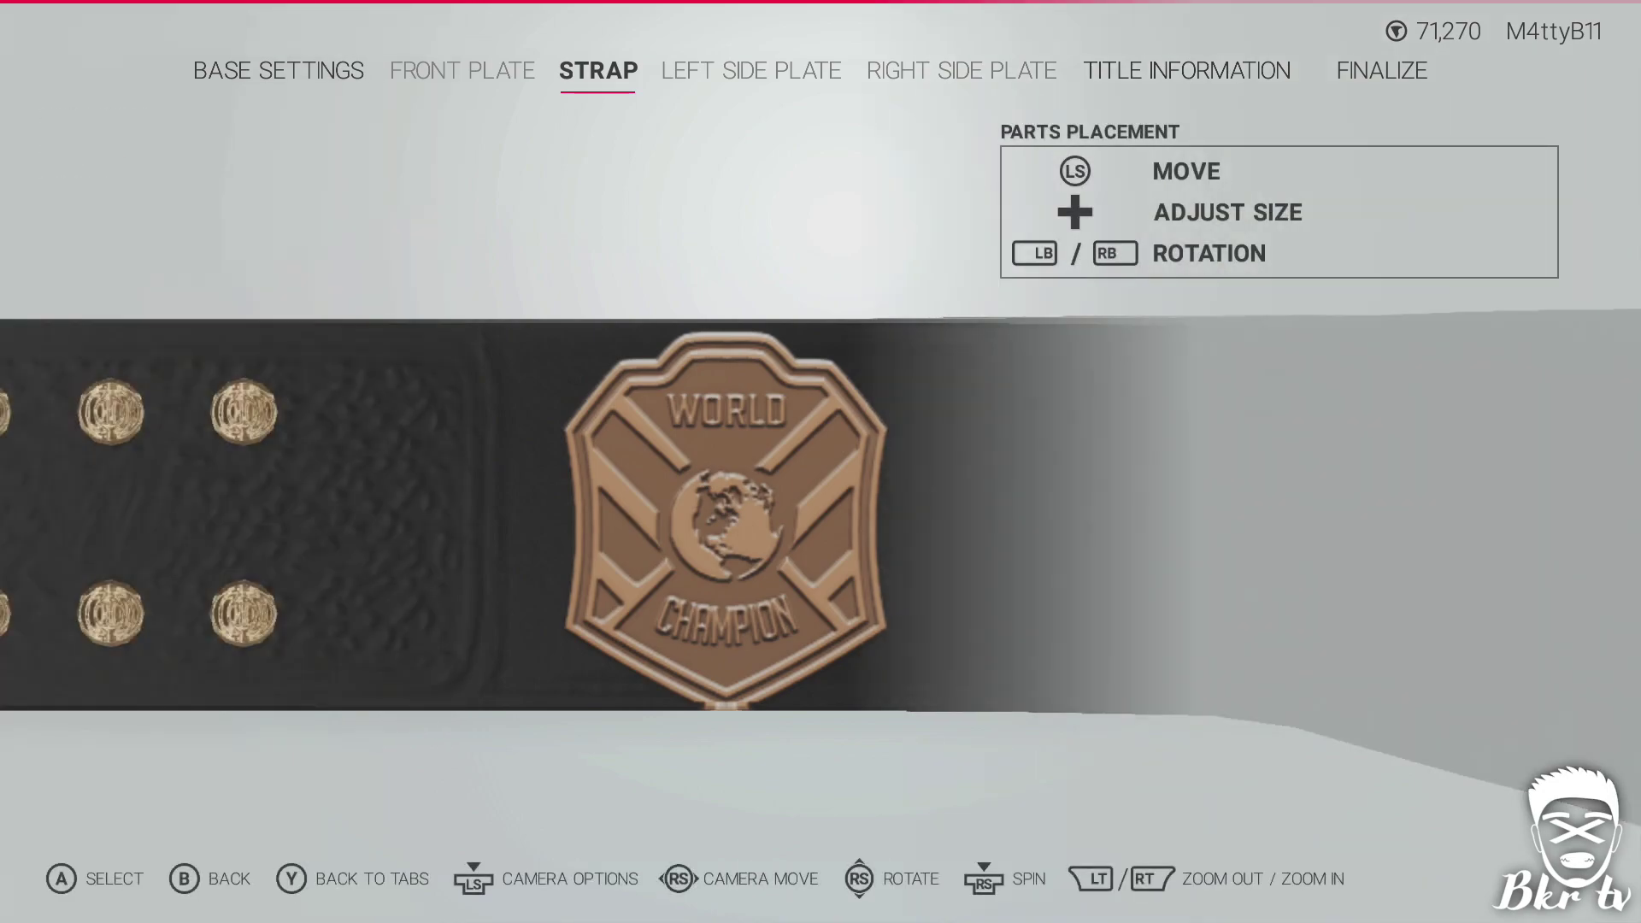
Step: Move the WORLD CHAMPION plate to the strap's centre section and enlarge its height and width to fill that section
key("Right")
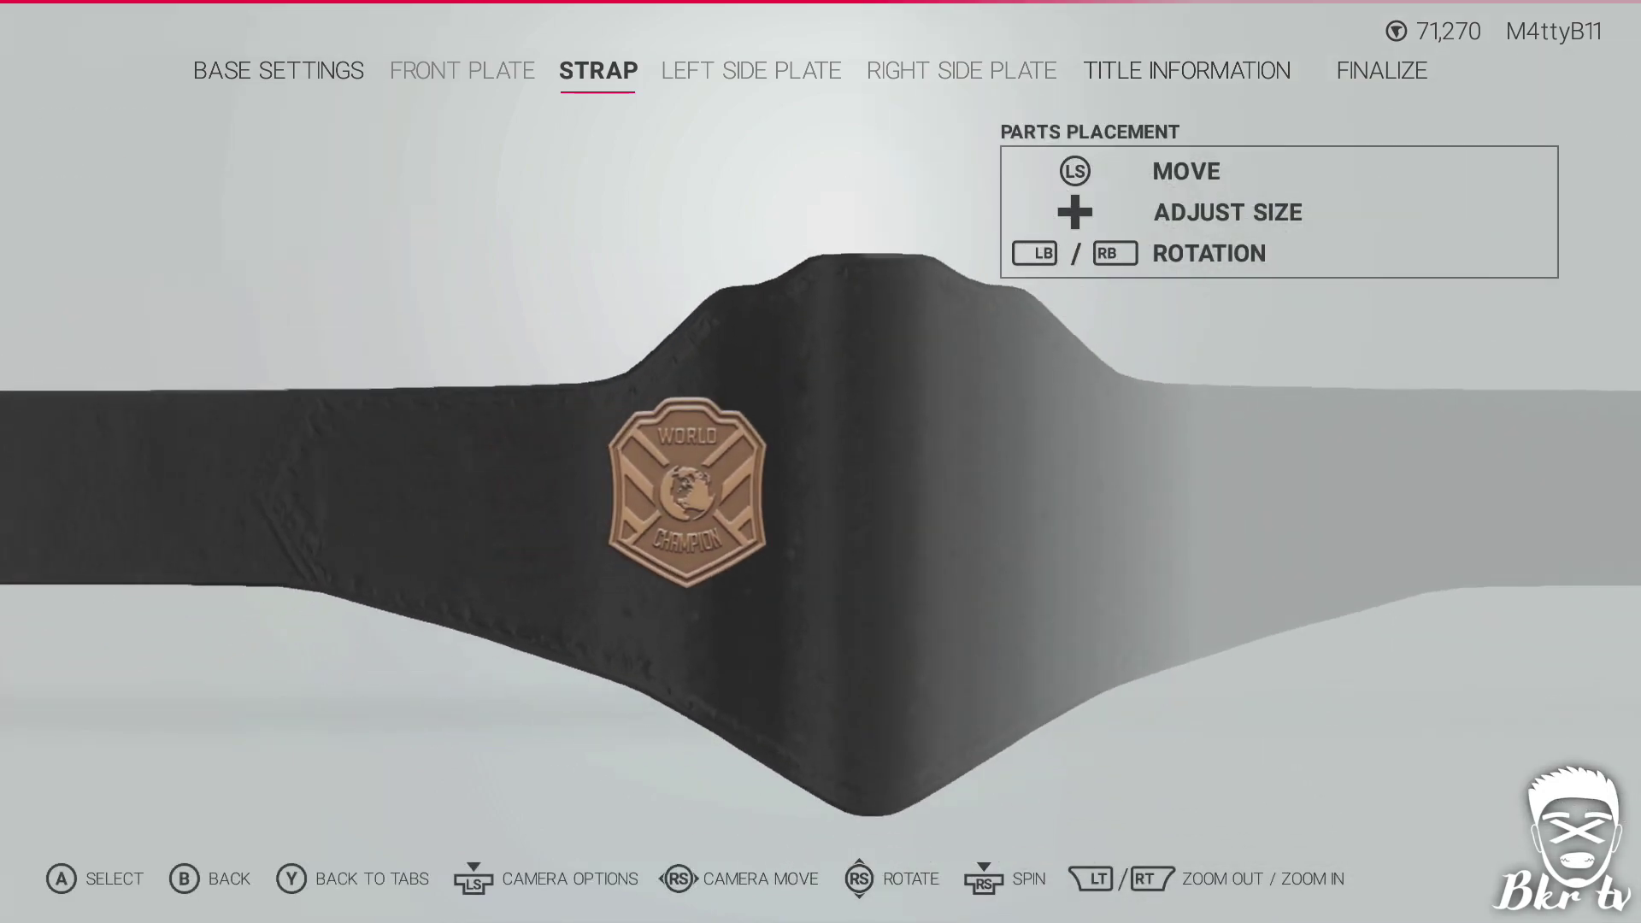
key("Up")
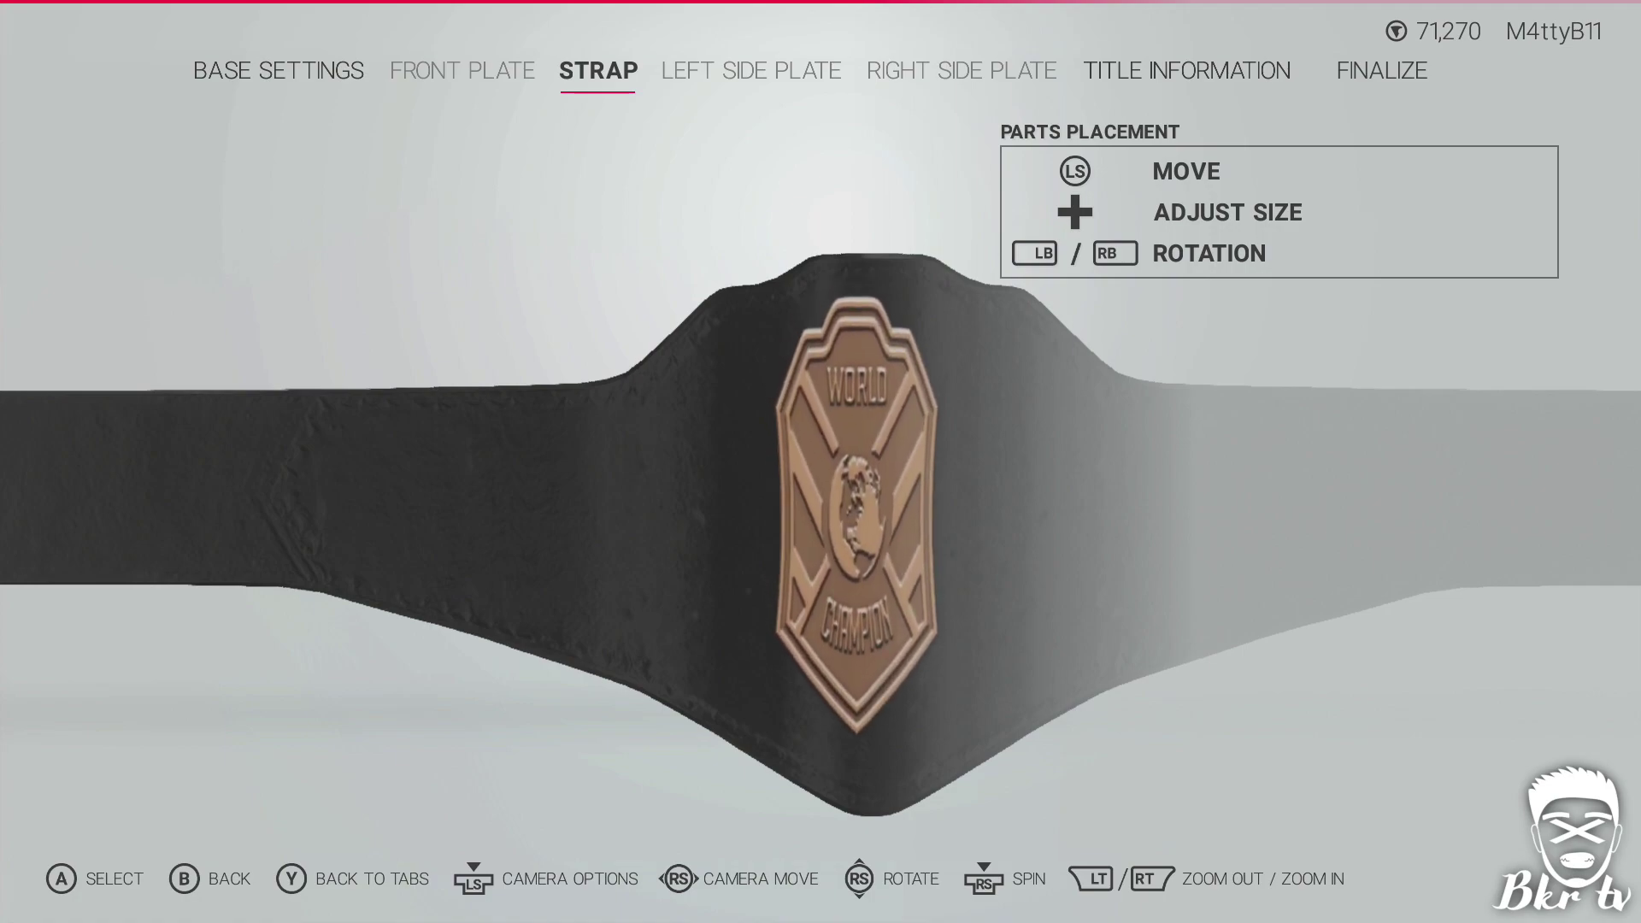
key("Up")
key("Right")
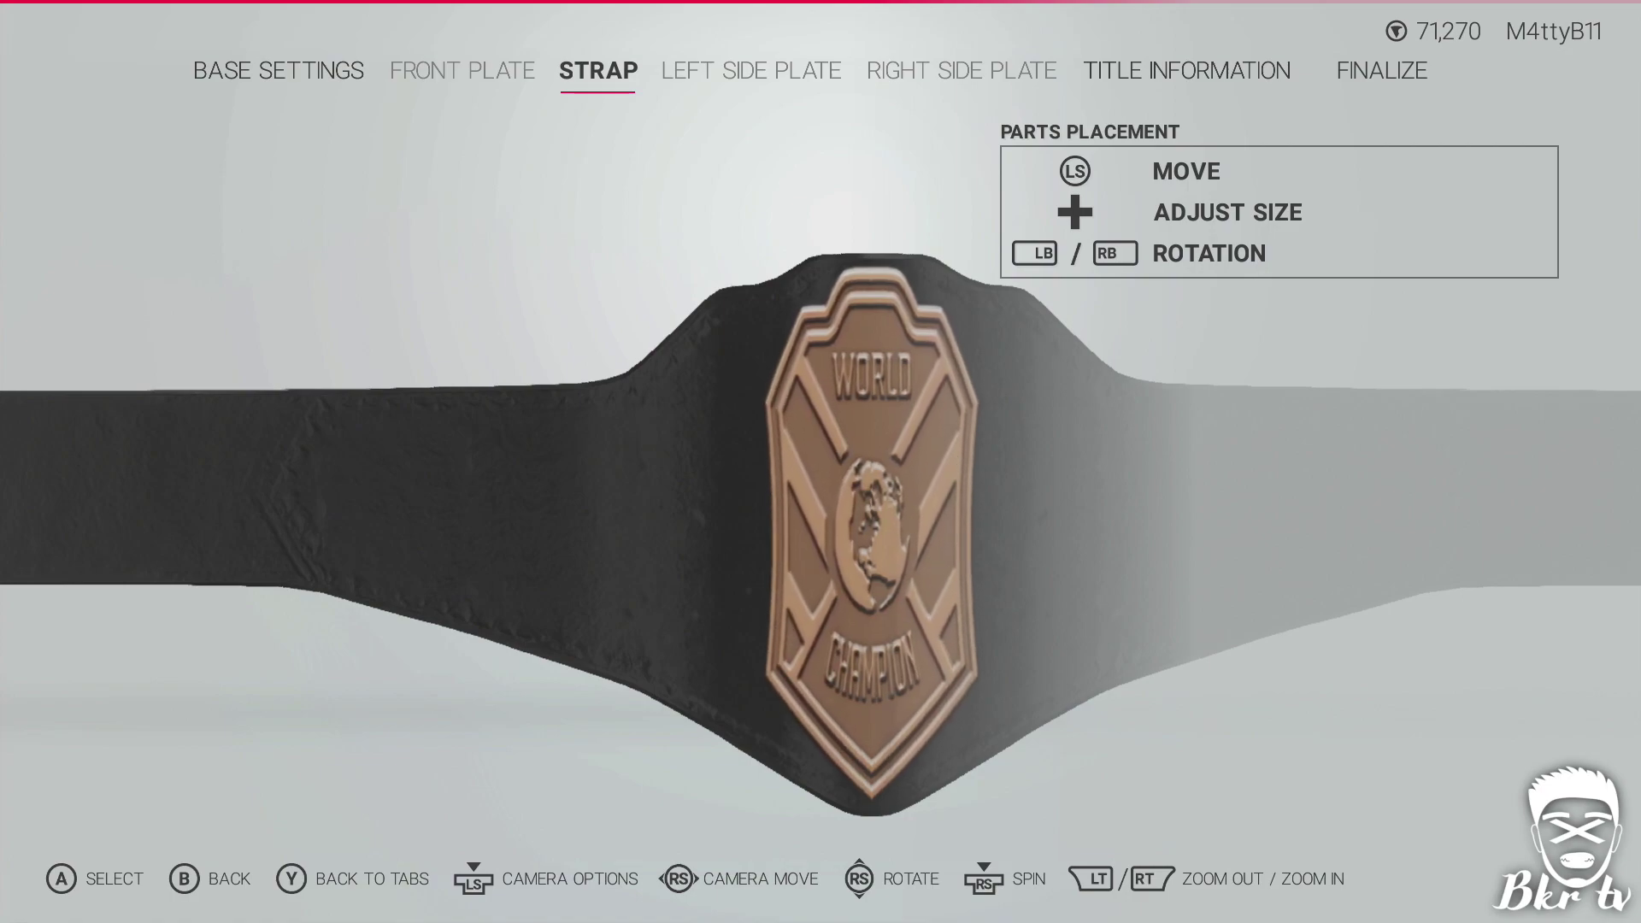
key("Right")
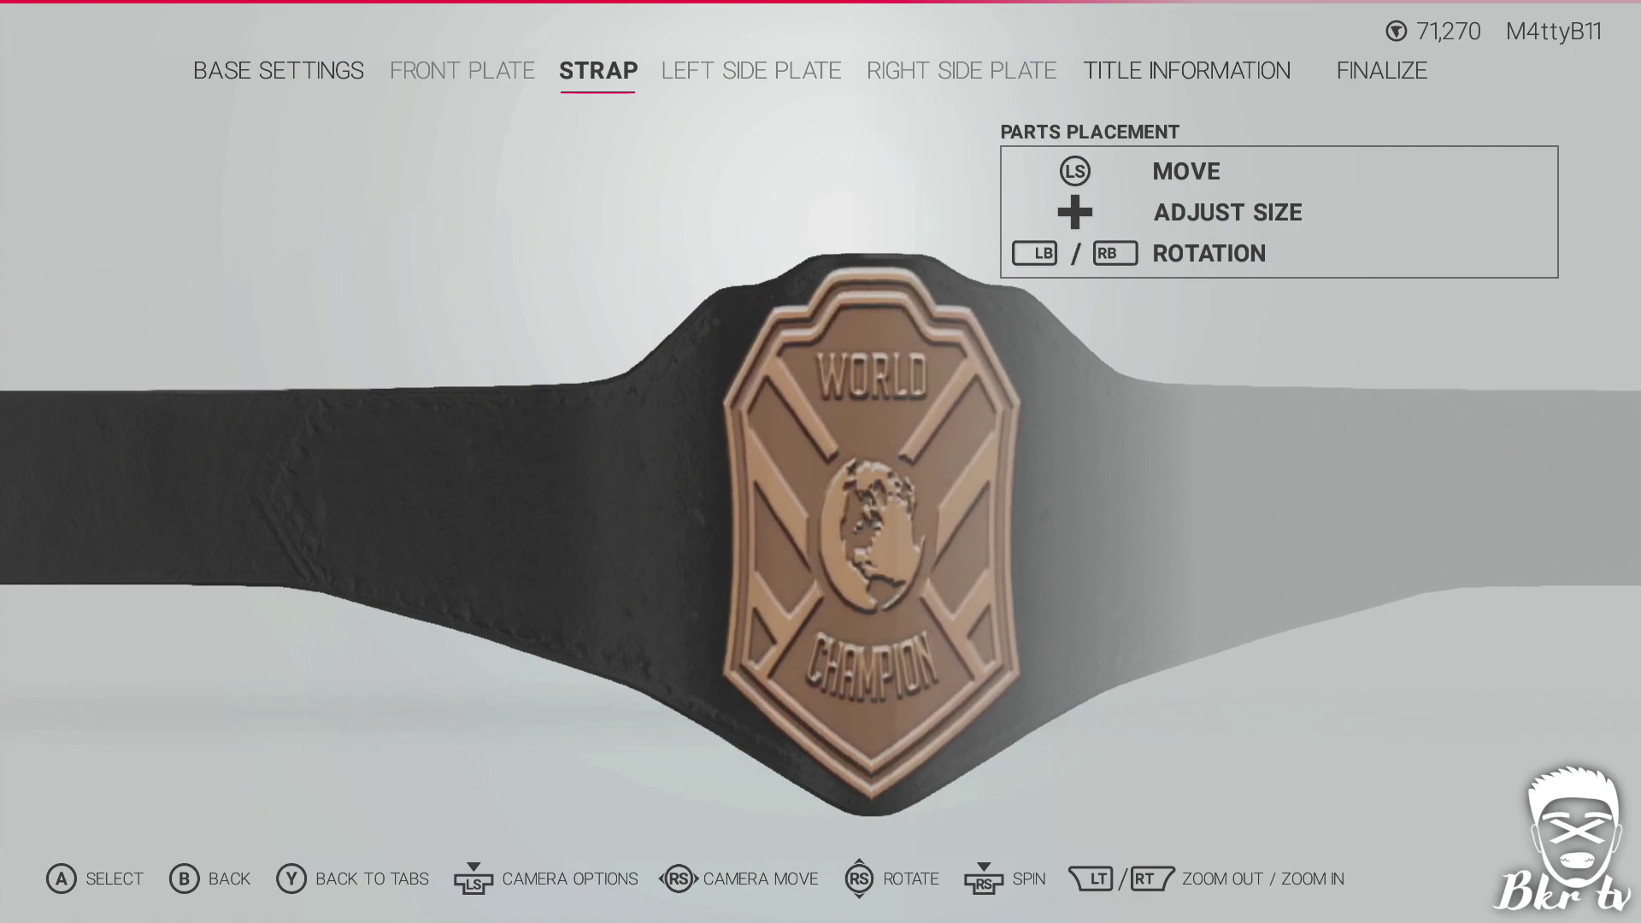